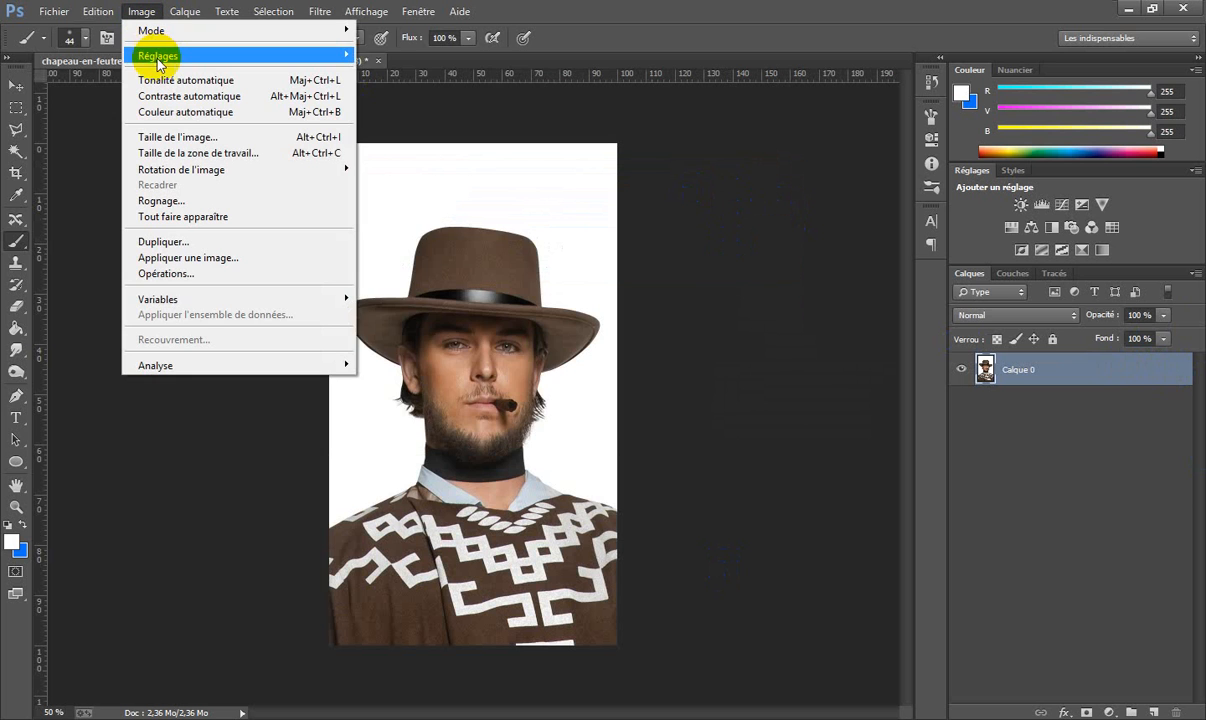
# Convert the portrait to black and white with Noir et blanc.
pyautogui.moveTo(82, 55)
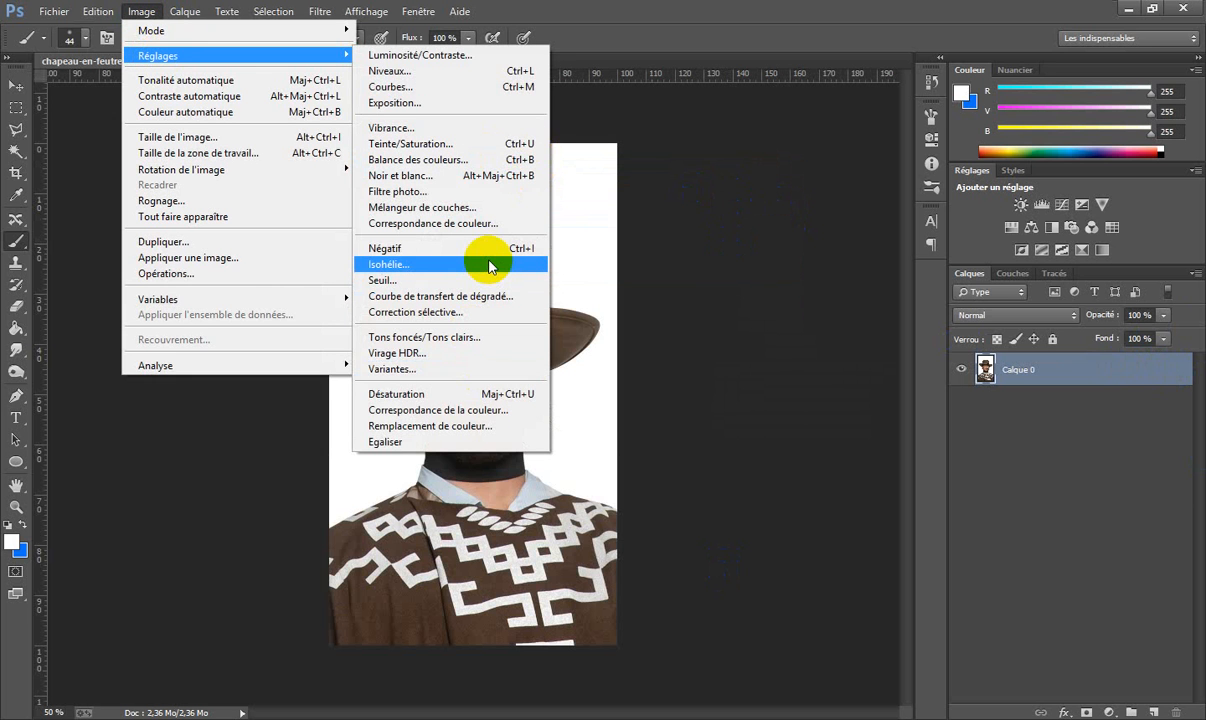
pyautogui.click(474, 180)
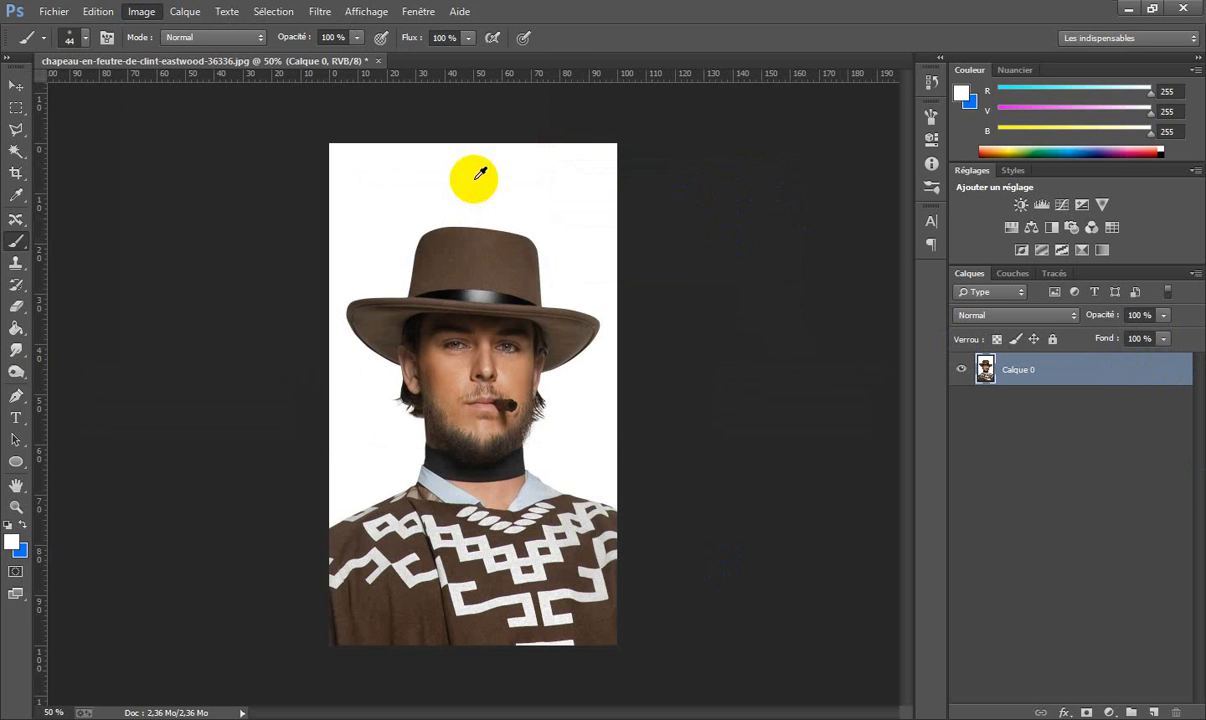
pyautogui.click(1071, 92)
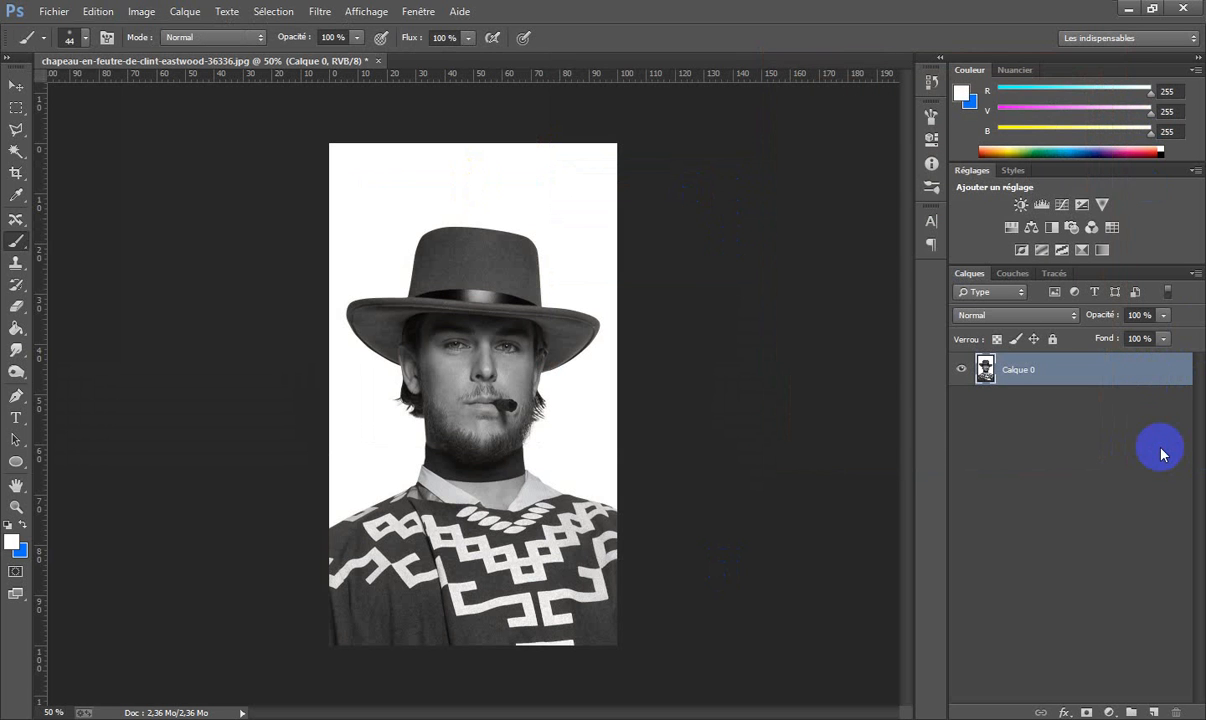
# Duplicate the layer, invert the copy, and set its blend mode to Densité couleur -.
pyautogui.hotkey('ctrl', 'j')
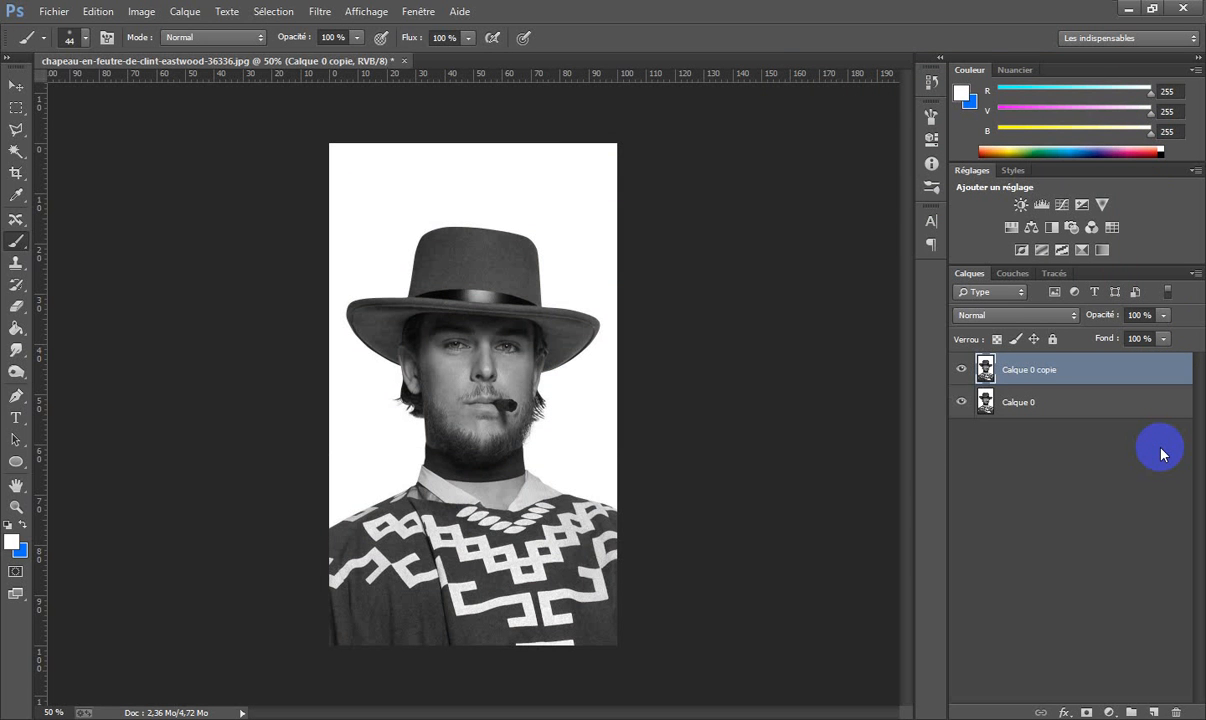
pyautogui.hotkey('ctrl', 'i')
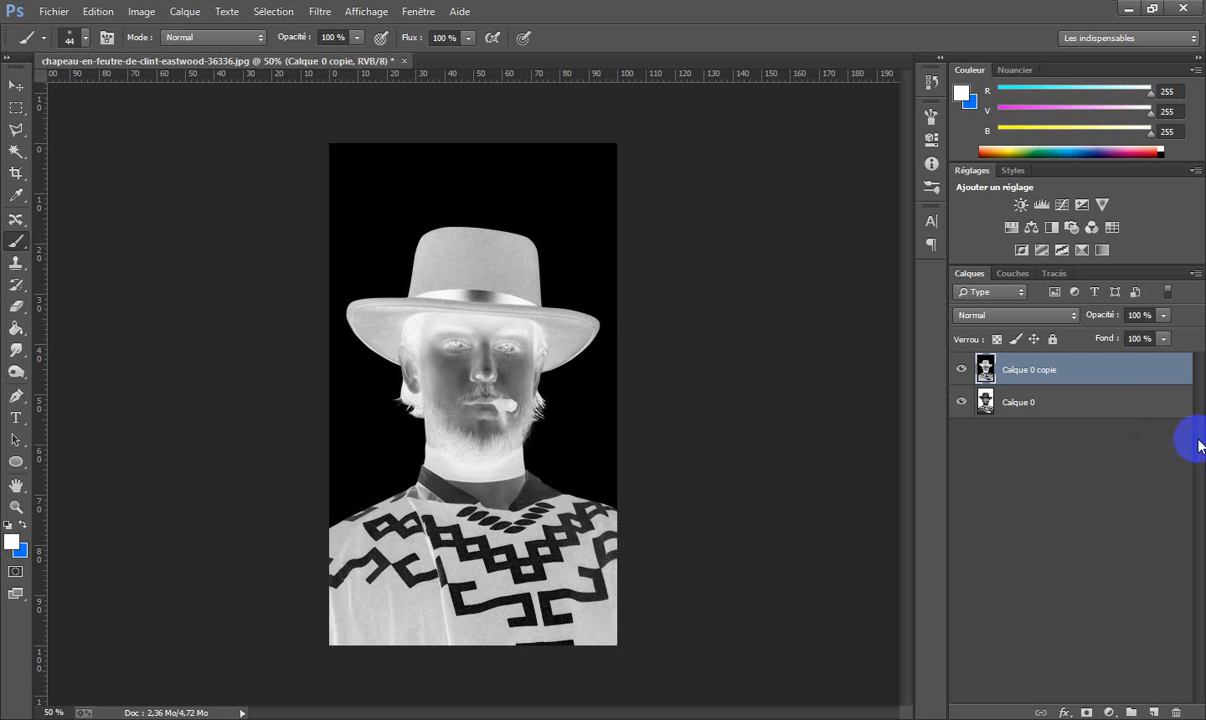
pyautogui.click(1072, 318)
pyautogui.click(1112, 412)
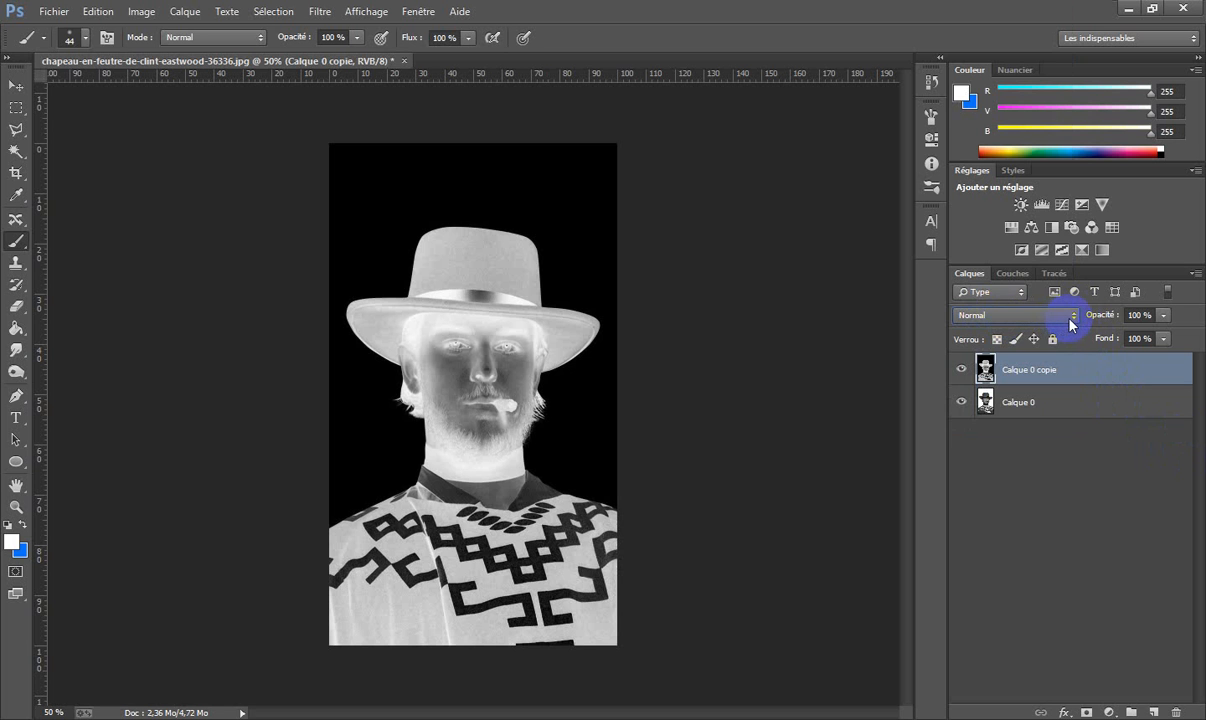
pyautogui.click(1069, 319)
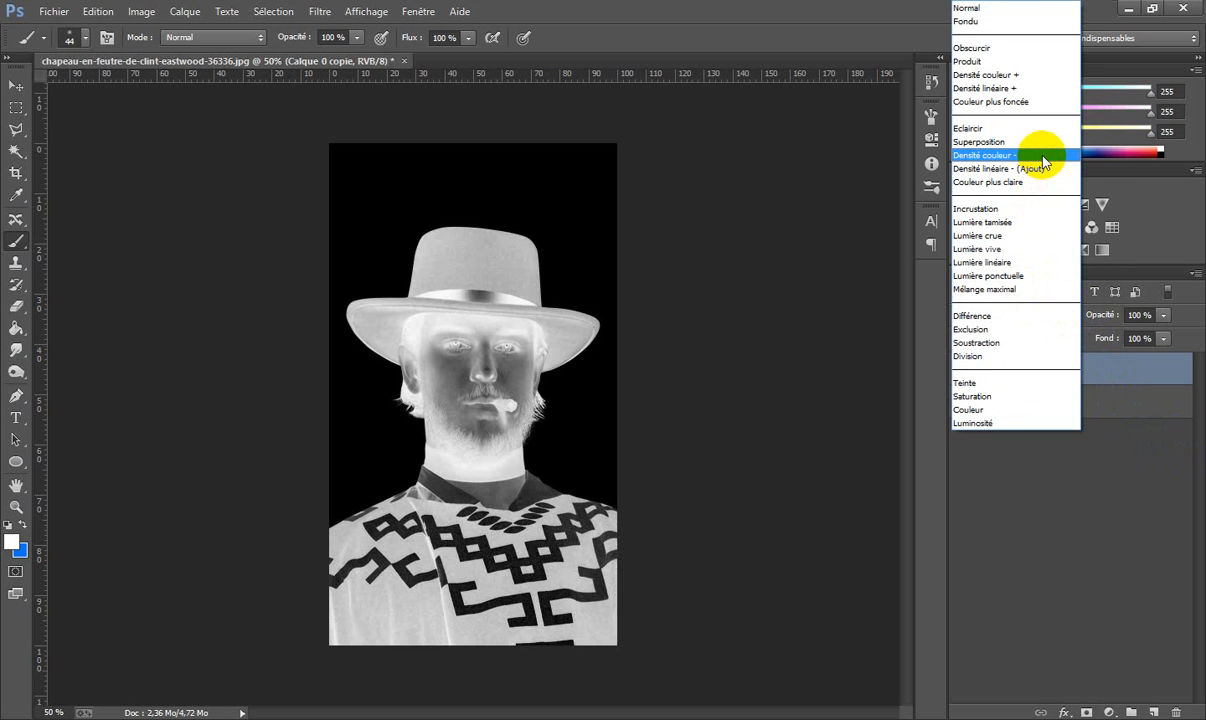
pyautogui.click(1043, 158)
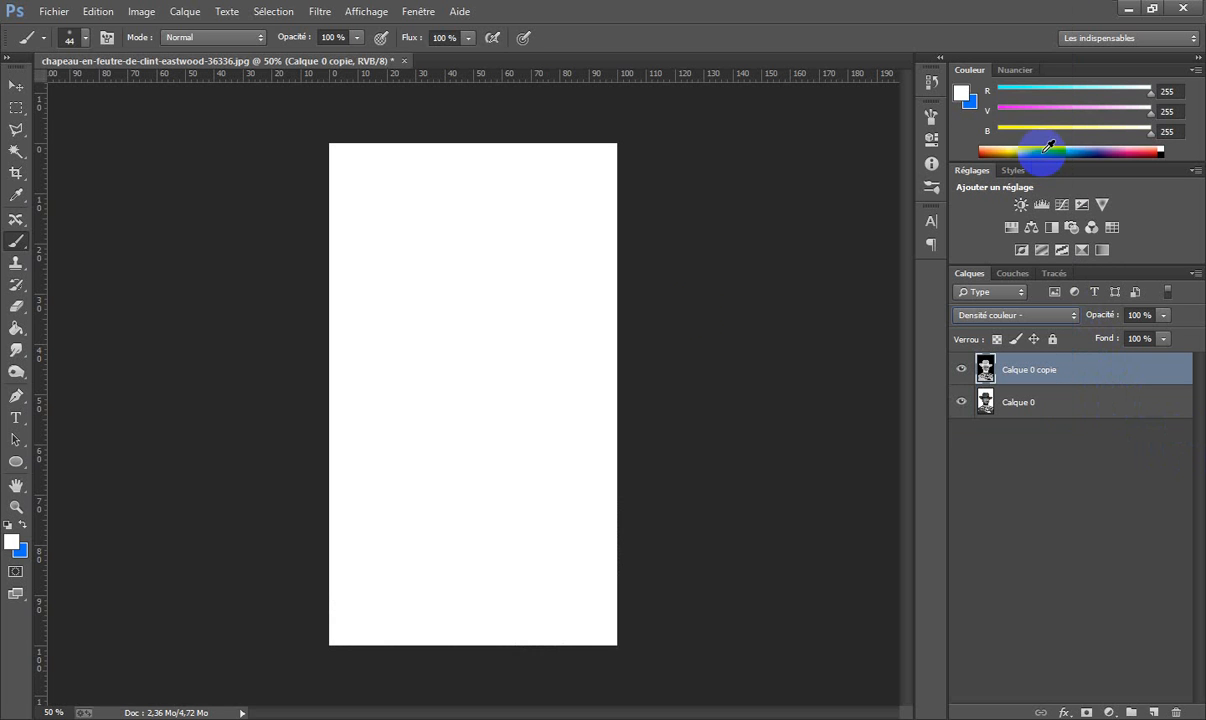
pyautogui.moveTo(556, 428); pyautogui.dragTo(530, 345)
pyautogui.moveTo(470, 395)
pyautogui.mouseDown()
pyautogui.moveTo(485, 400)
pyautogui.moveTo(360, 250)
pyautogui.mouseUp()
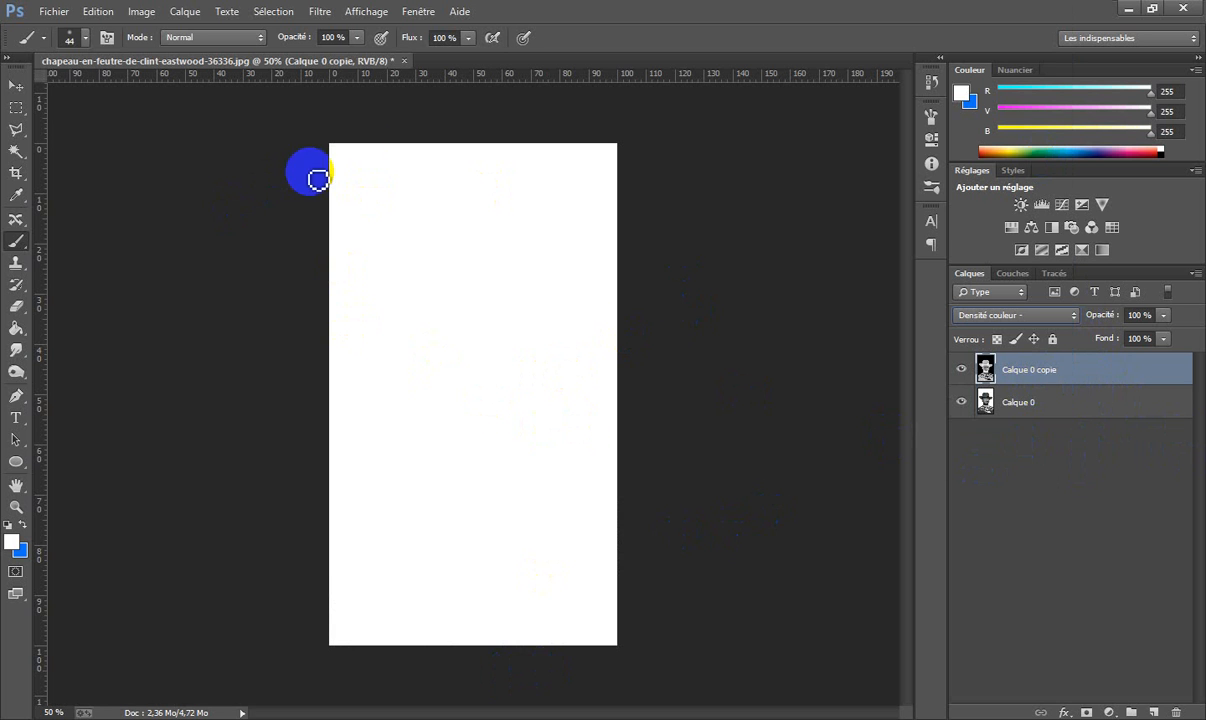
# Apply a 20,9-pixel Flou gaussien to Calque 0 copie.
pyautogui.click(318, 12)
pyautogui.moveTo(322, 249)
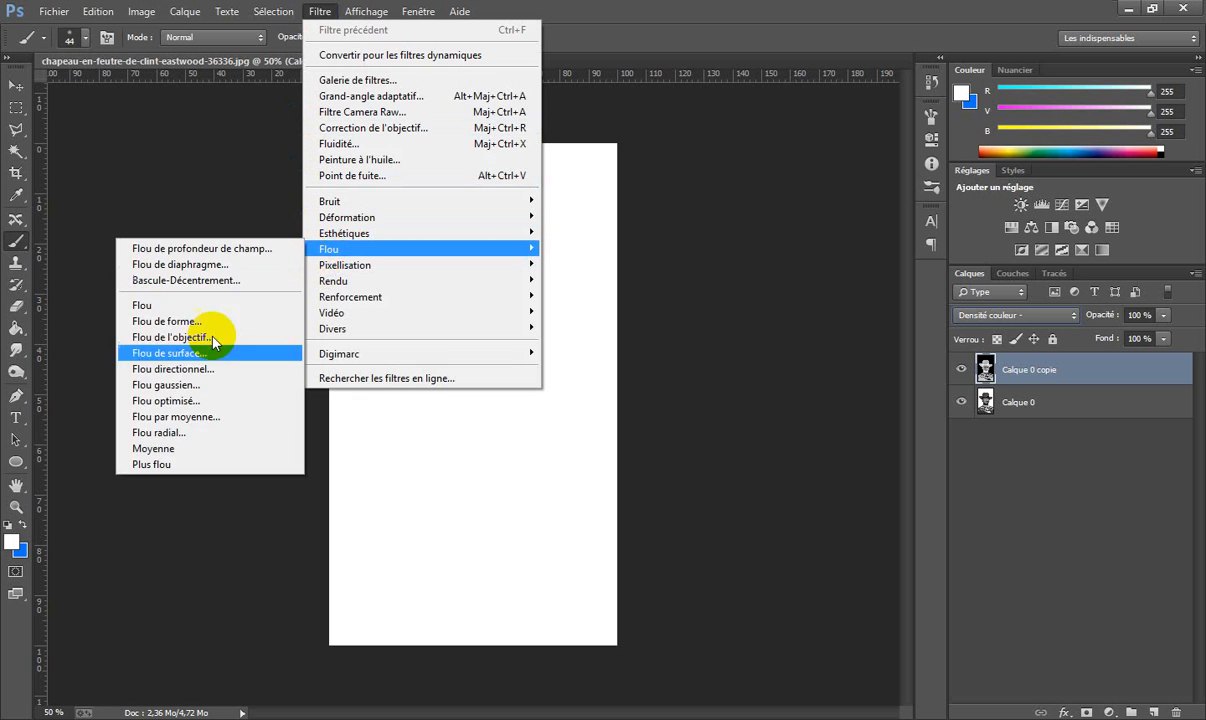
pyautogui.click(168, 385)
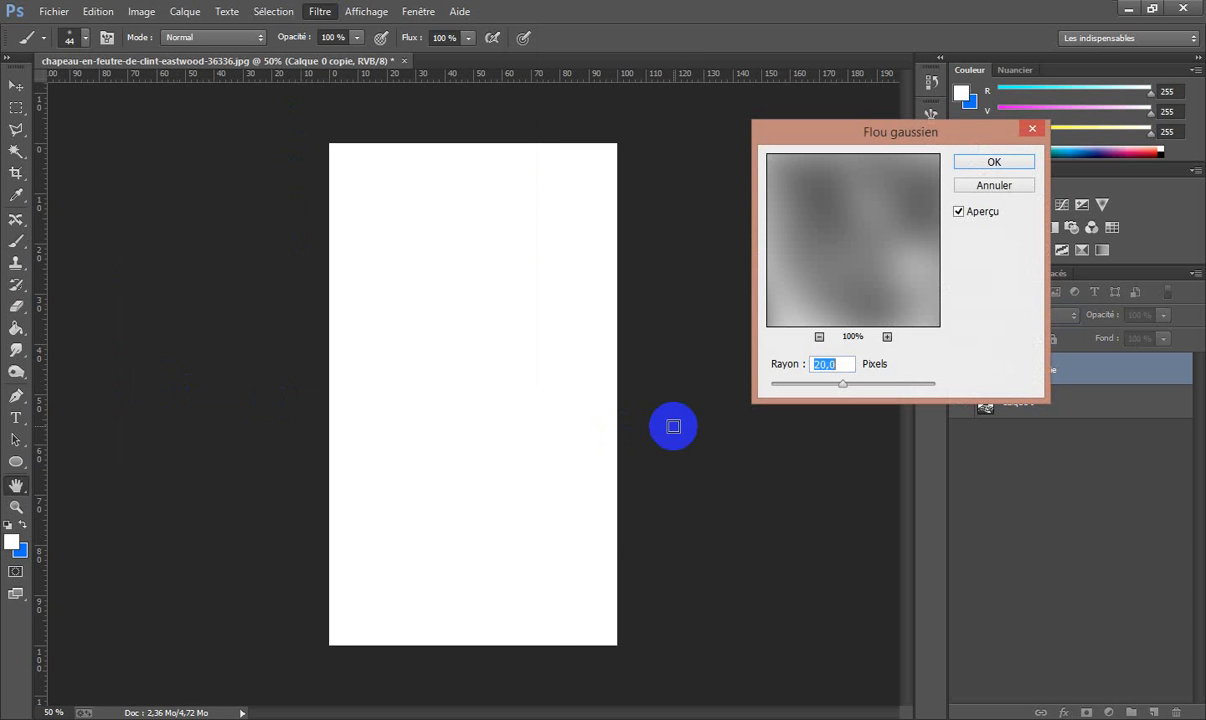
pyautogui.moveTo(468, 390); pyautogui.dragTo(821, 385)
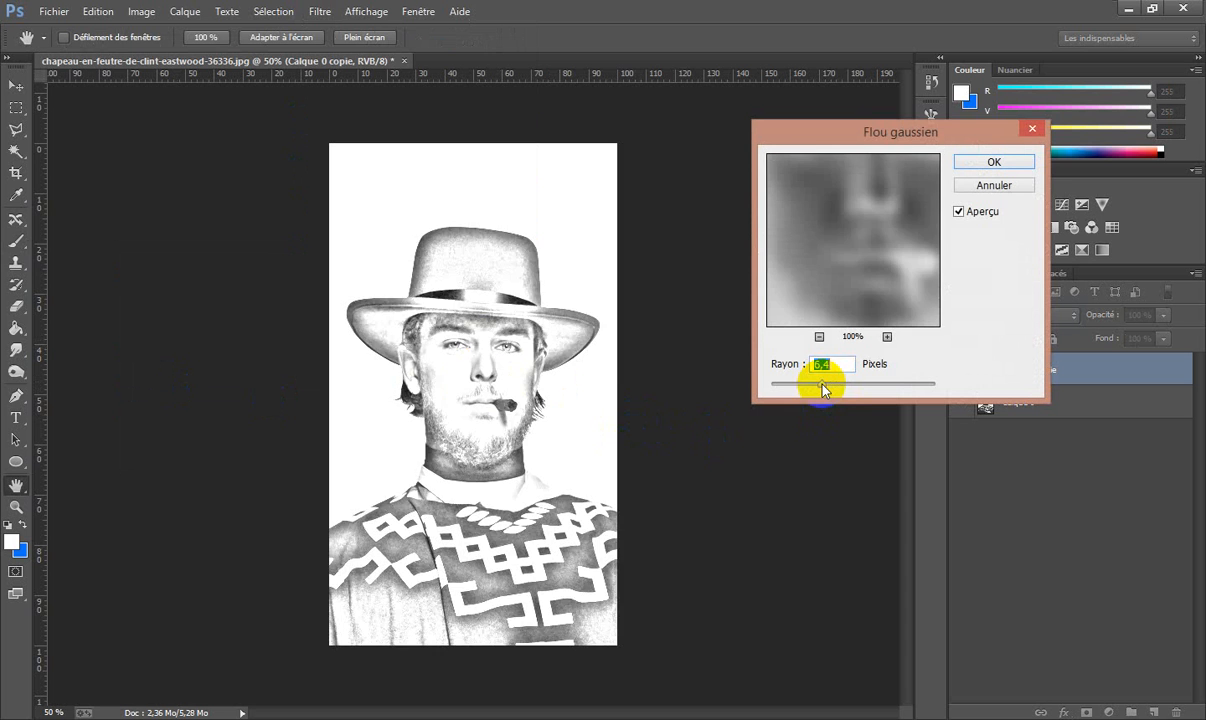
pyautogui.click(843, 384)
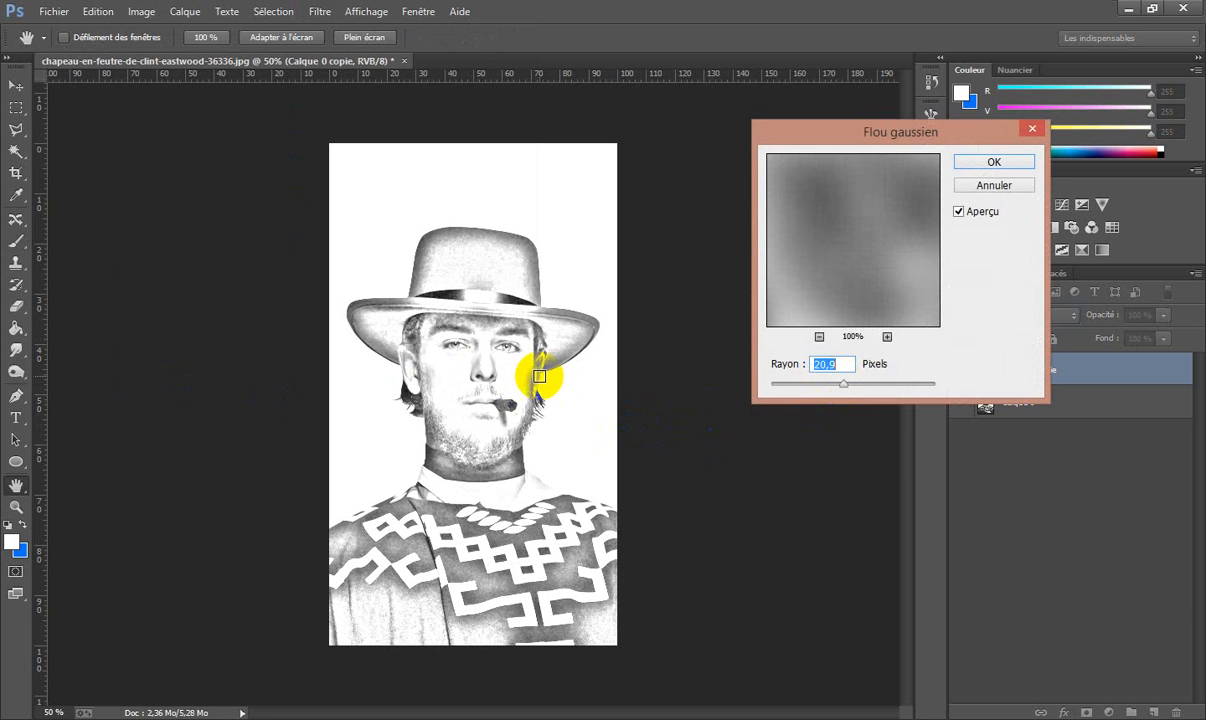
pyautogui.click(1011, 174)
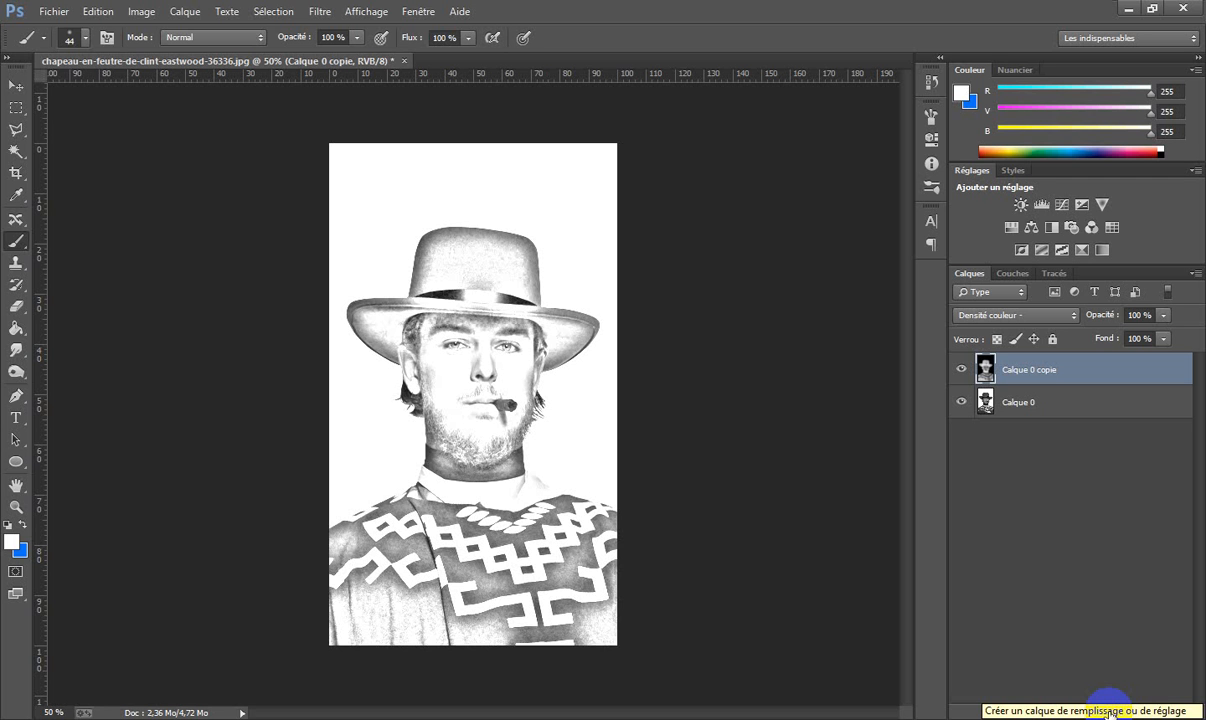
# Add a Niveaux adjustment layer with the black input set to 54.
pyautogui.click(1110, 712)
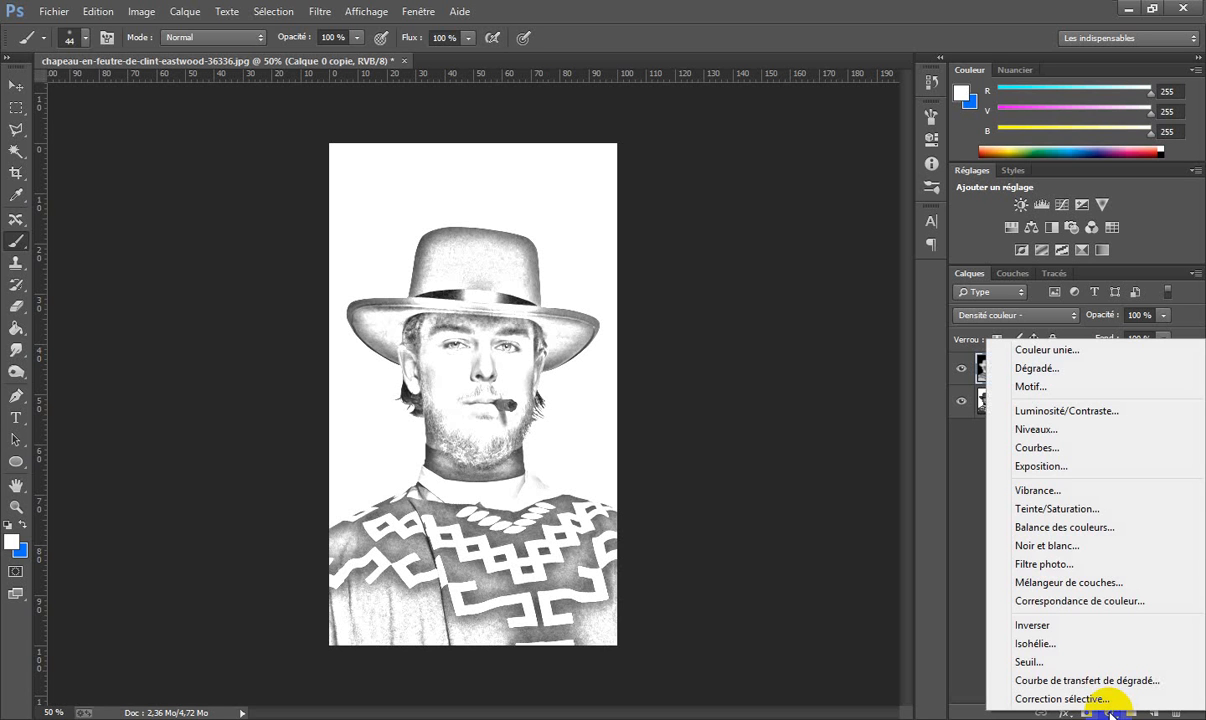
pyautogui.click(1064, 430)
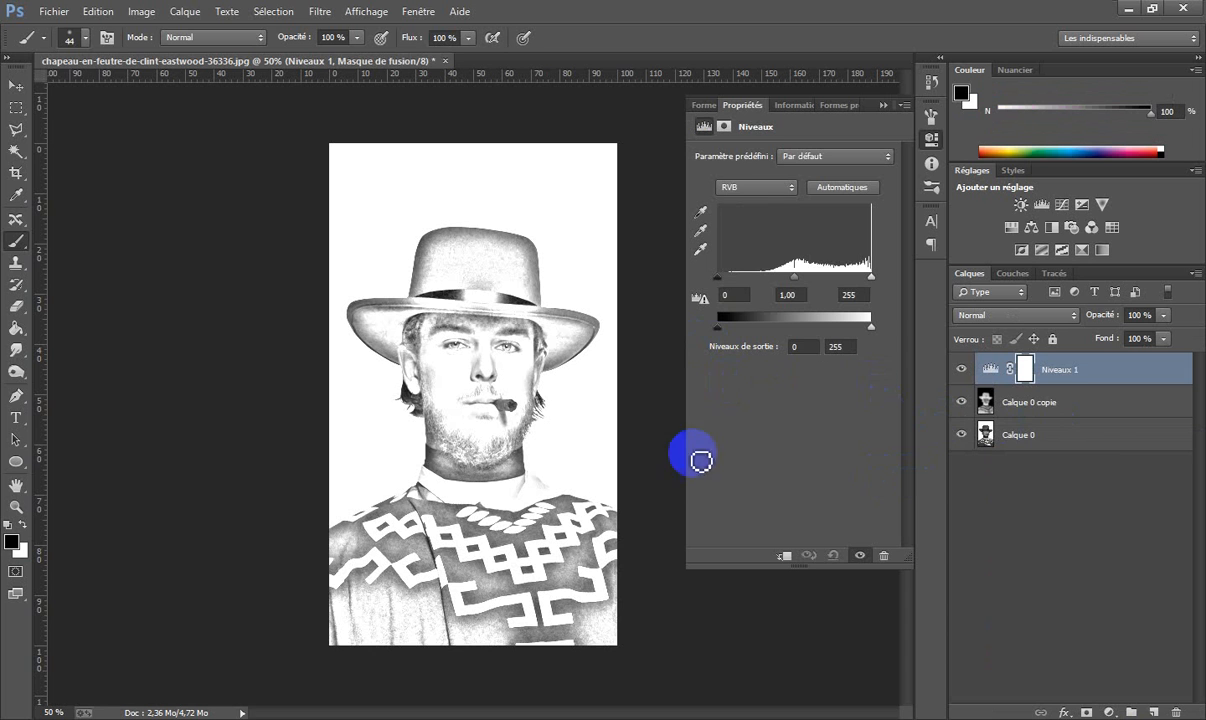
pyautogui.moveTo(560, 408)
pyautogui.mouseDown()
pyautogui.moveTo(541, 308)
pyautogui.moveTo(537, 431)
pyautogui.moveTo(501, 505)
pyautogui.moveTo(512, 568)
pyautogui.moveTo(540, 549)
pyautogui.mouseUp()
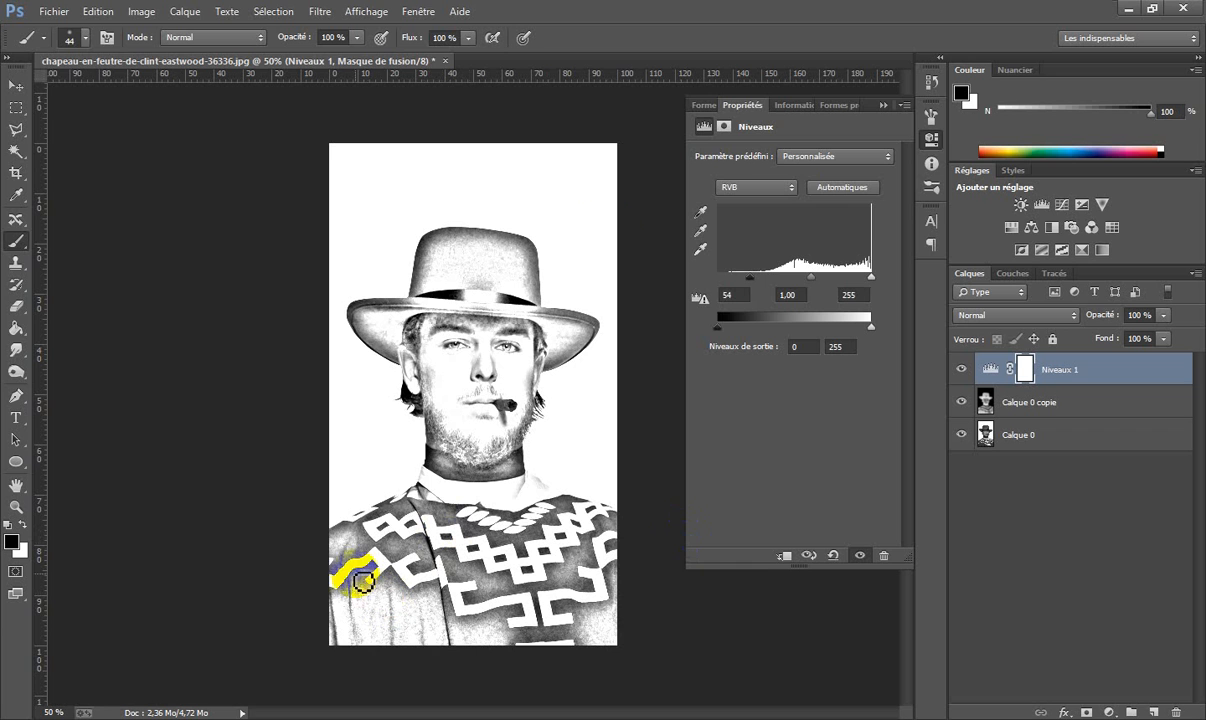
pyautogui.click(883, 105)
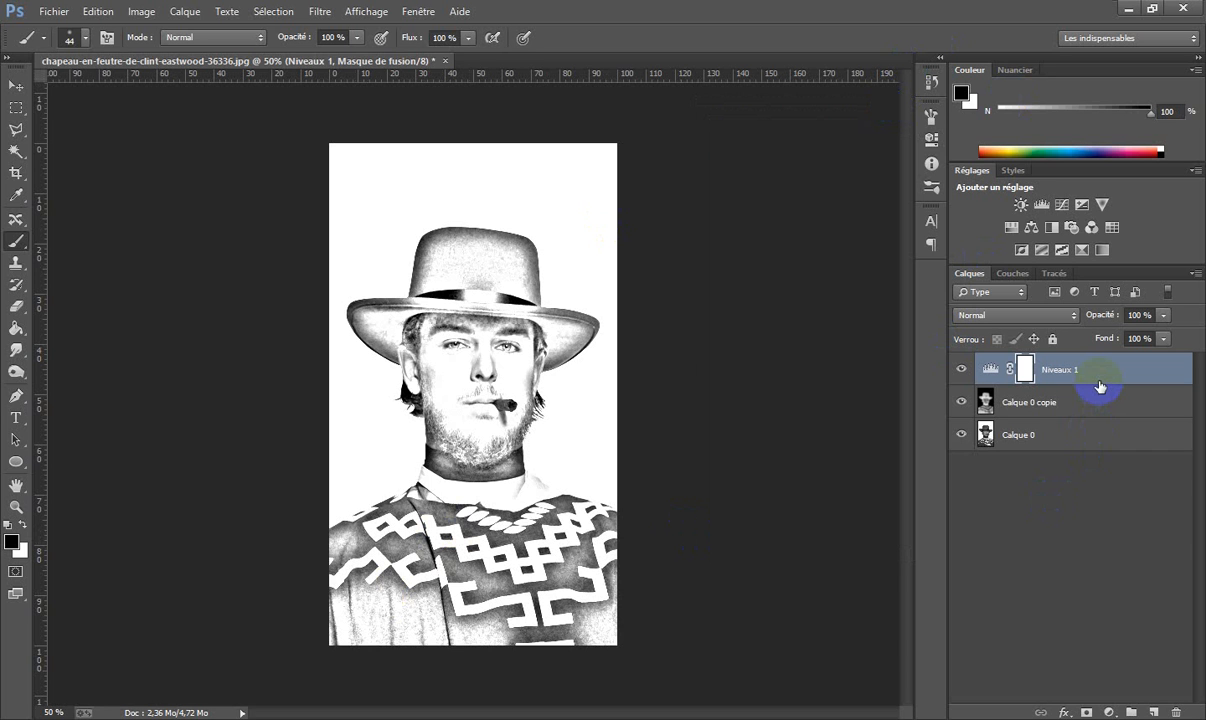
# Stamp all visible layers into Calque 1, then delete Niveaux 1 and both original layers.
pyautogui.hotkey('ctrl', 'shift', 'alt', 'e')
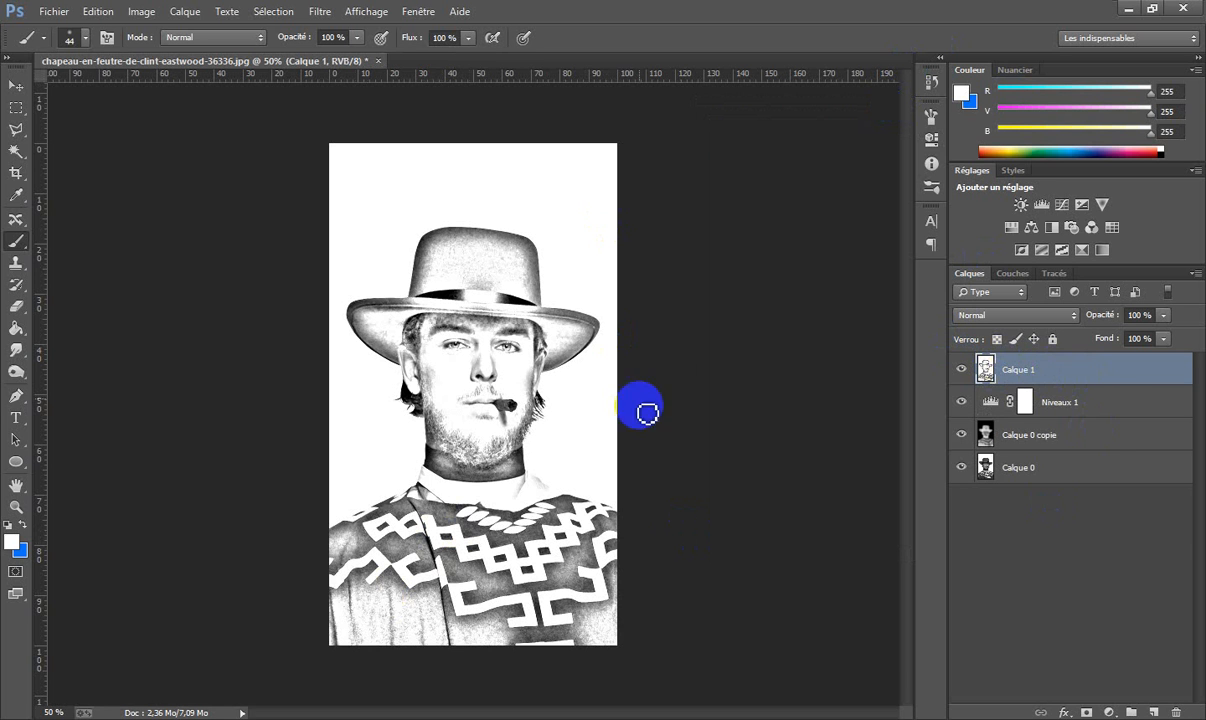
pyautogui.click(1066, 404)
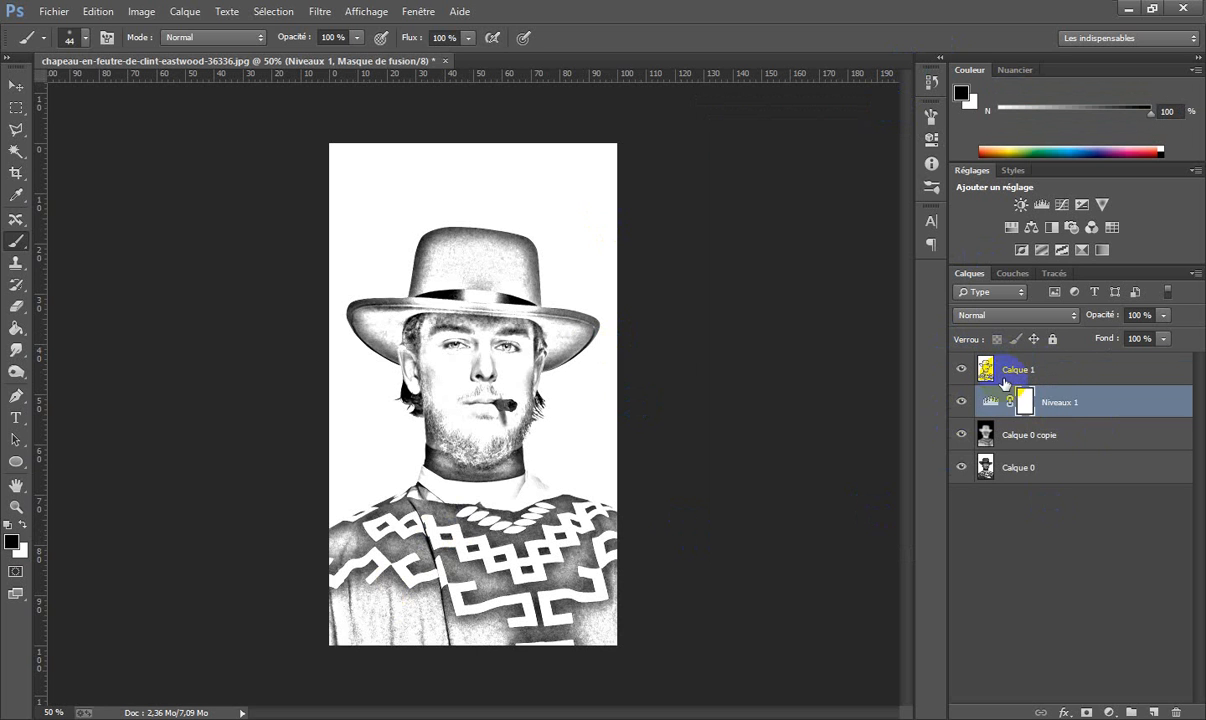
pyautogui.keyDown('shift'); pyautogui.click(1077, 432); pyautogui.keyUp('shift')
pyautogui.keyDown('shift'); pyautogui.click(1077, 467); pyautogui.keyUp('shift')
pyautogui.moveTo(1077, 402); pyautogui.dragTo(1176, 712)
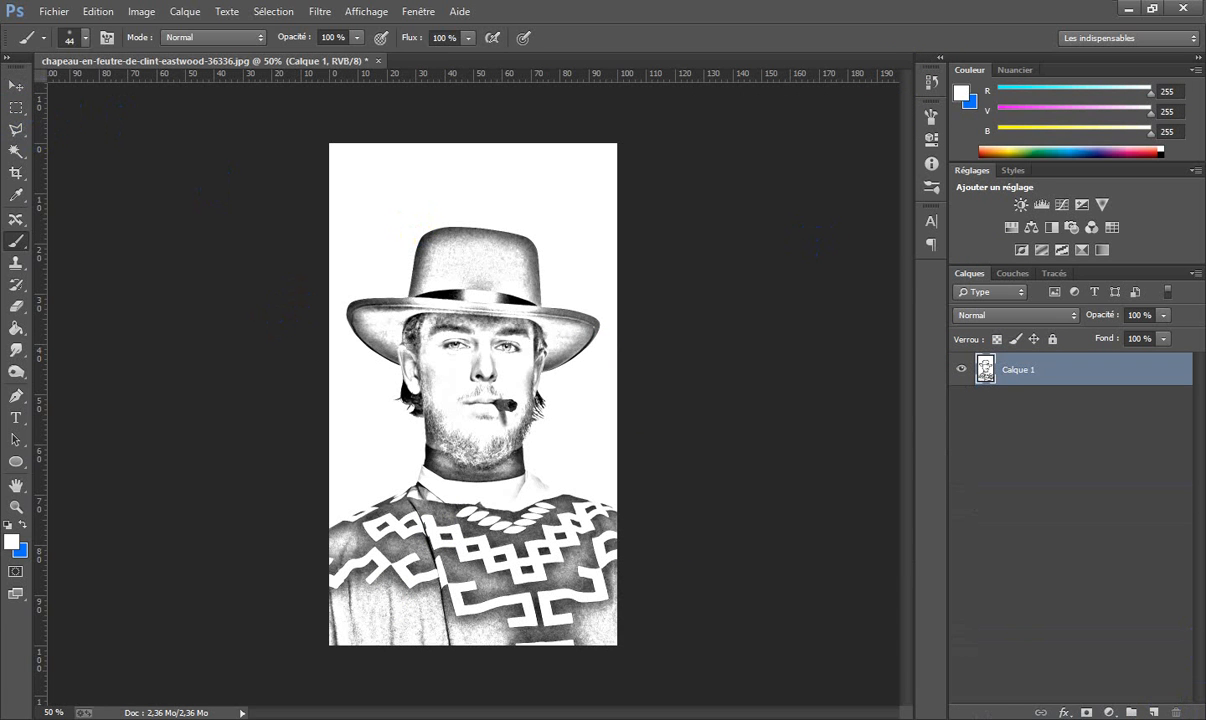
# Crop the sketch to the area from above the hat to the poncho, then deselect.
pyautogui.click(16, 107)
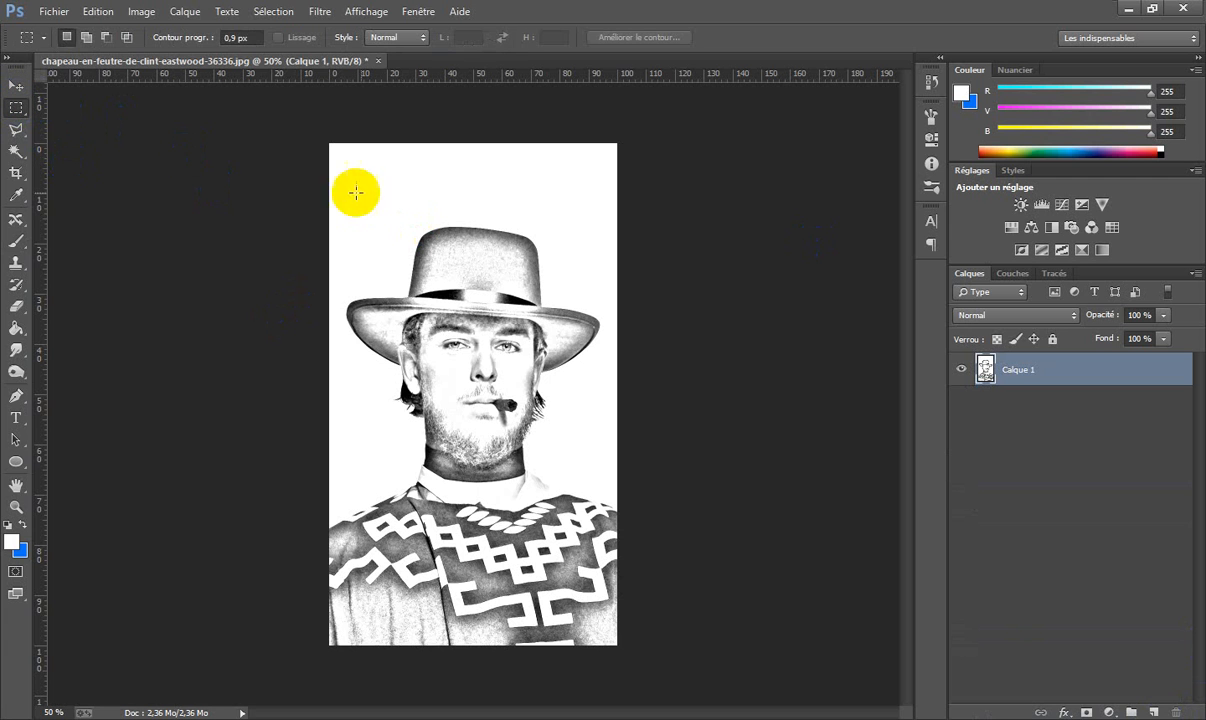
pyautogui.click(323, 193)
pyautogui.moveTo(328, 189); pyautogui.dragTo(622, 225)
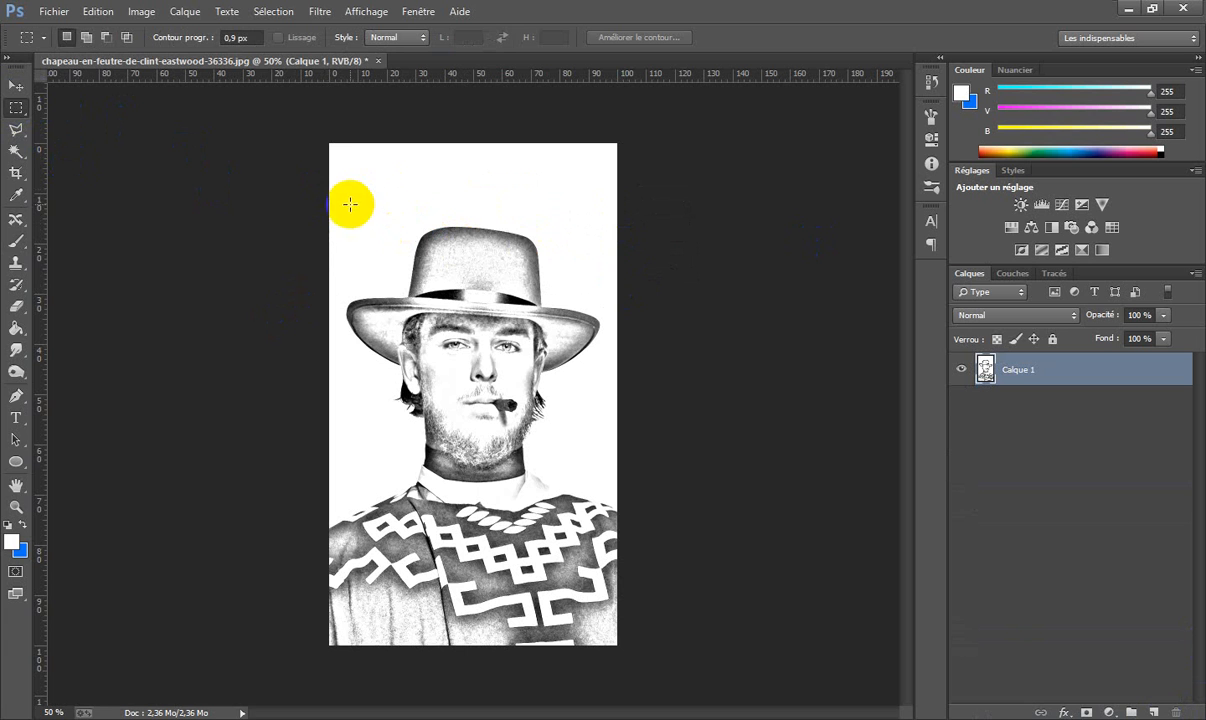
pyautogui.moveTo(323, 197); pyautogui.dragTo(617, 562)
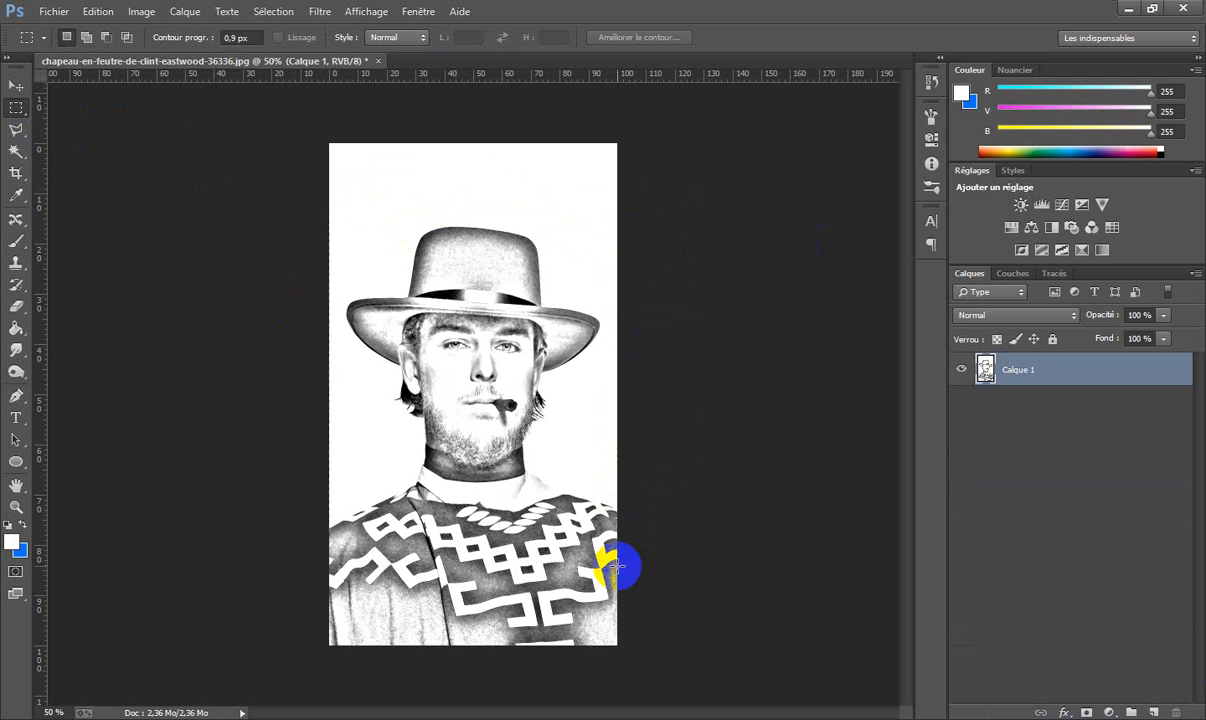
pyautogui.click(141, 12)
pyautogui.click(164, 200)
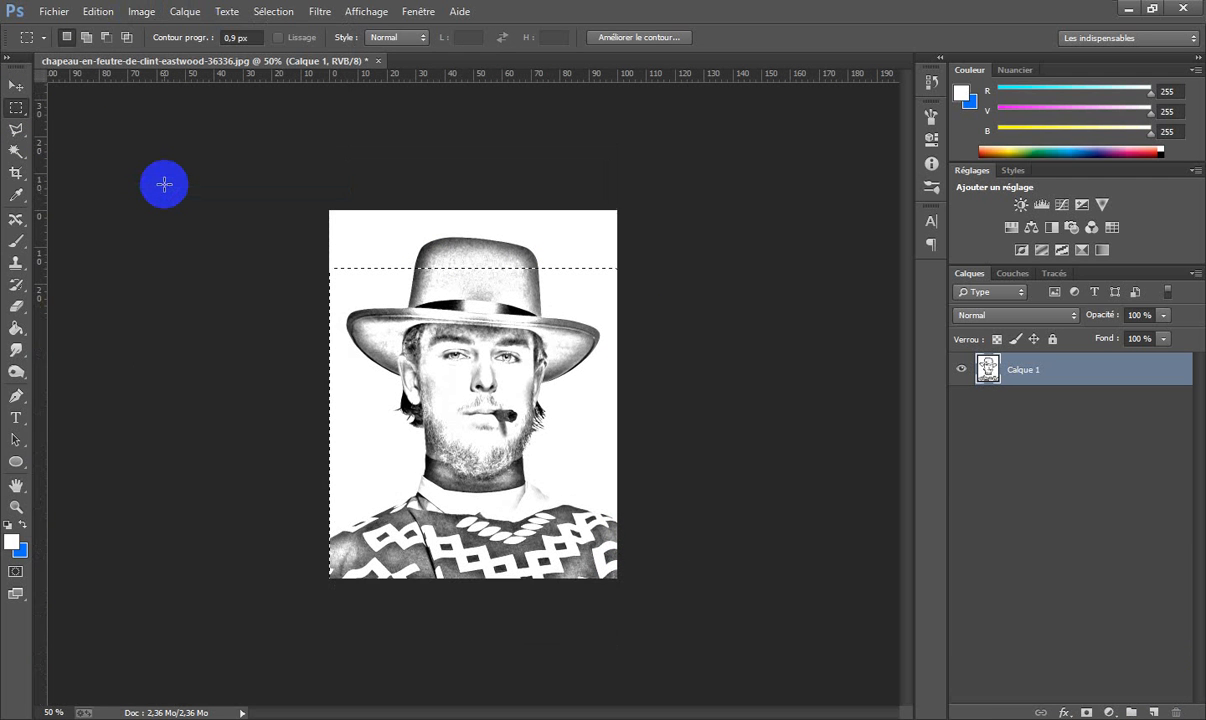
pyautogui.click(723, 428)
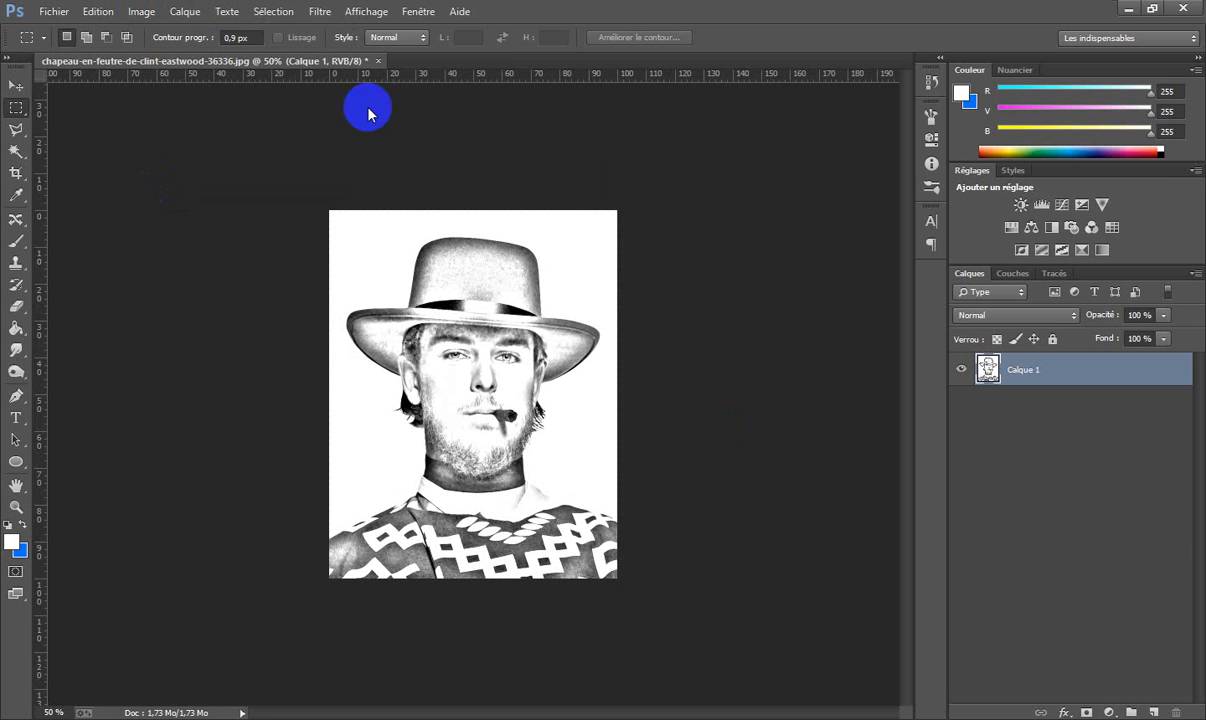
pyautogui.click(60, 14)
pyautogui.click(68, 30)
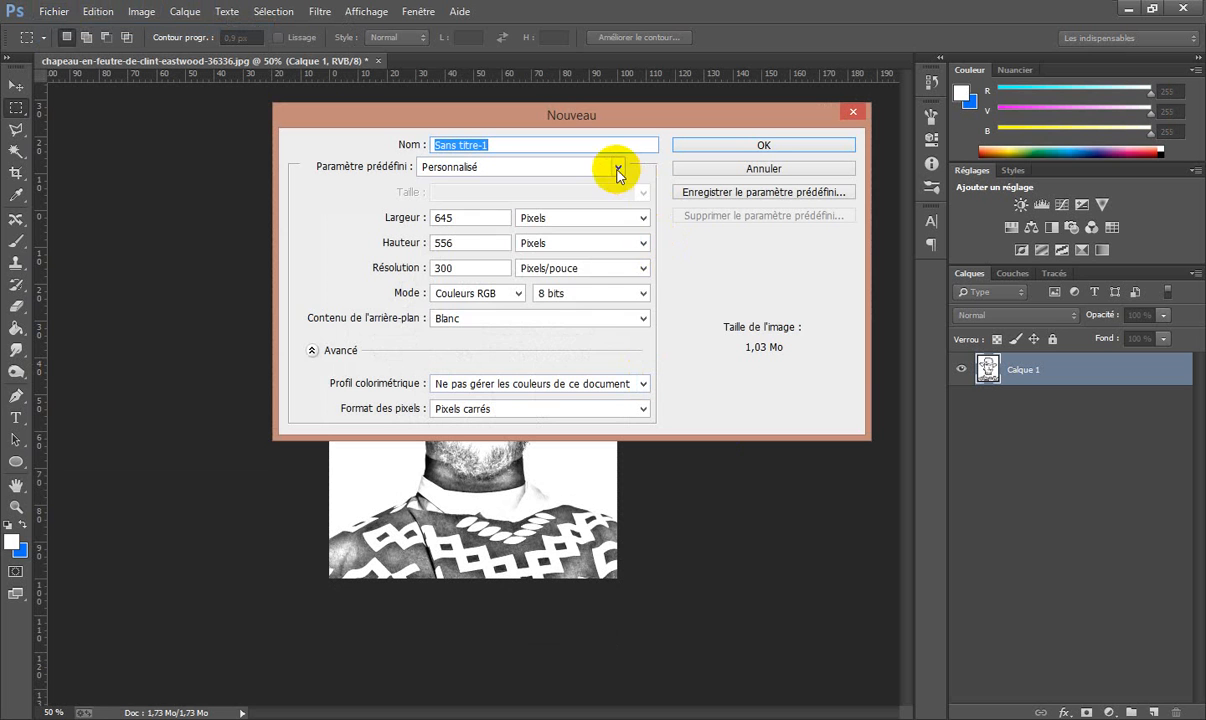
# Create a new A4 document.
pyautogui.click(617, 167)
pyautogui.click(578, 236)
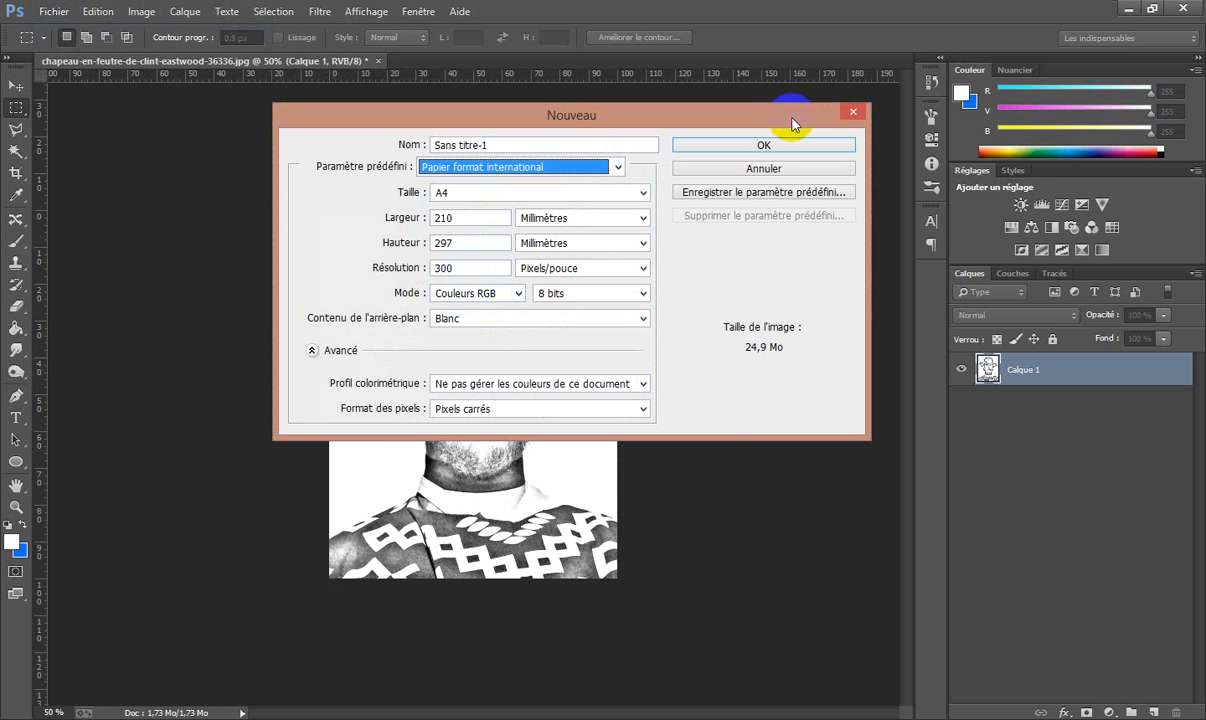
pyautogui.click(760, 146)
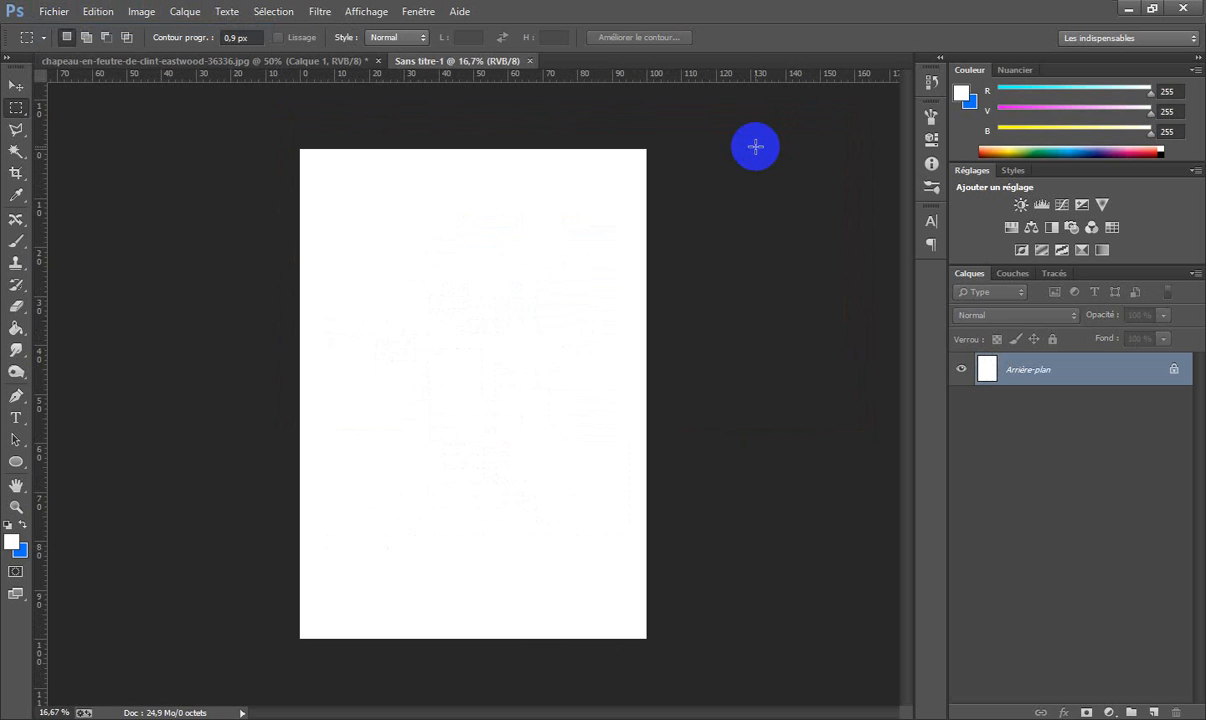
pyautogui.click(350, 293)
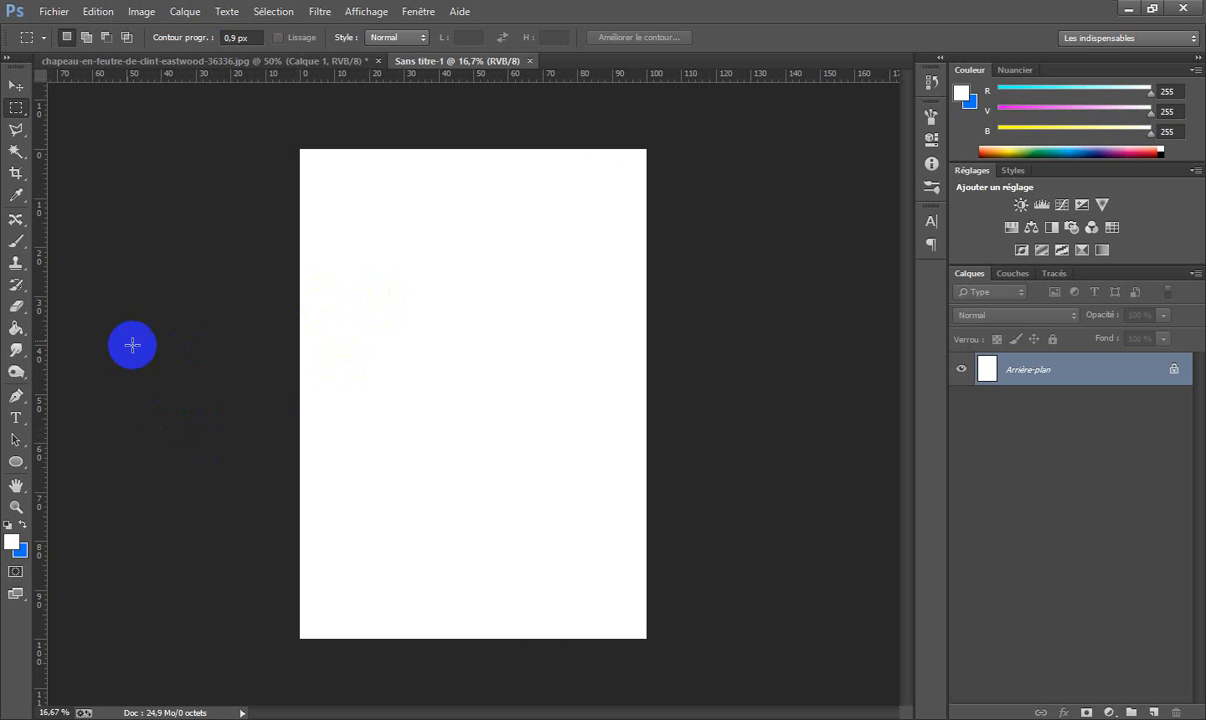
# Place wood_028.jpg and stretch it to fill the whole page.
pyautogui.moveTo(52, 12); pyautogui.dragTo(78, 285)
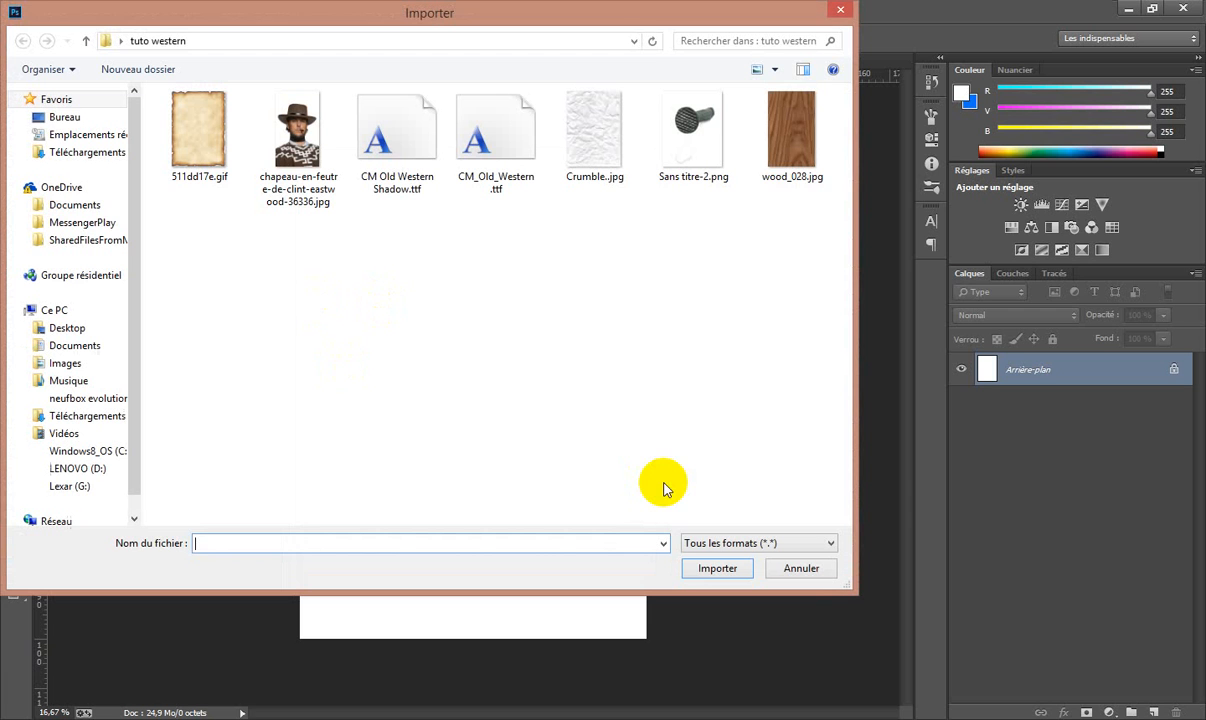
pyautogui.click(808, 145)
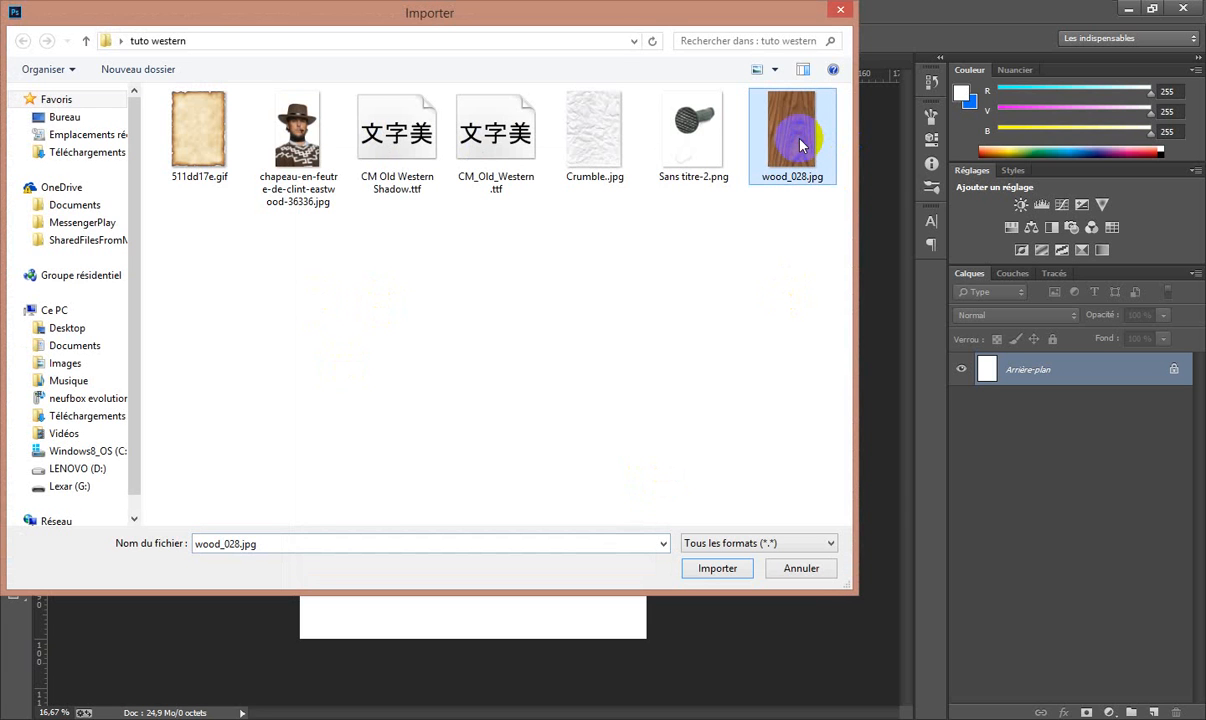
pyautogui.click(719, 567)
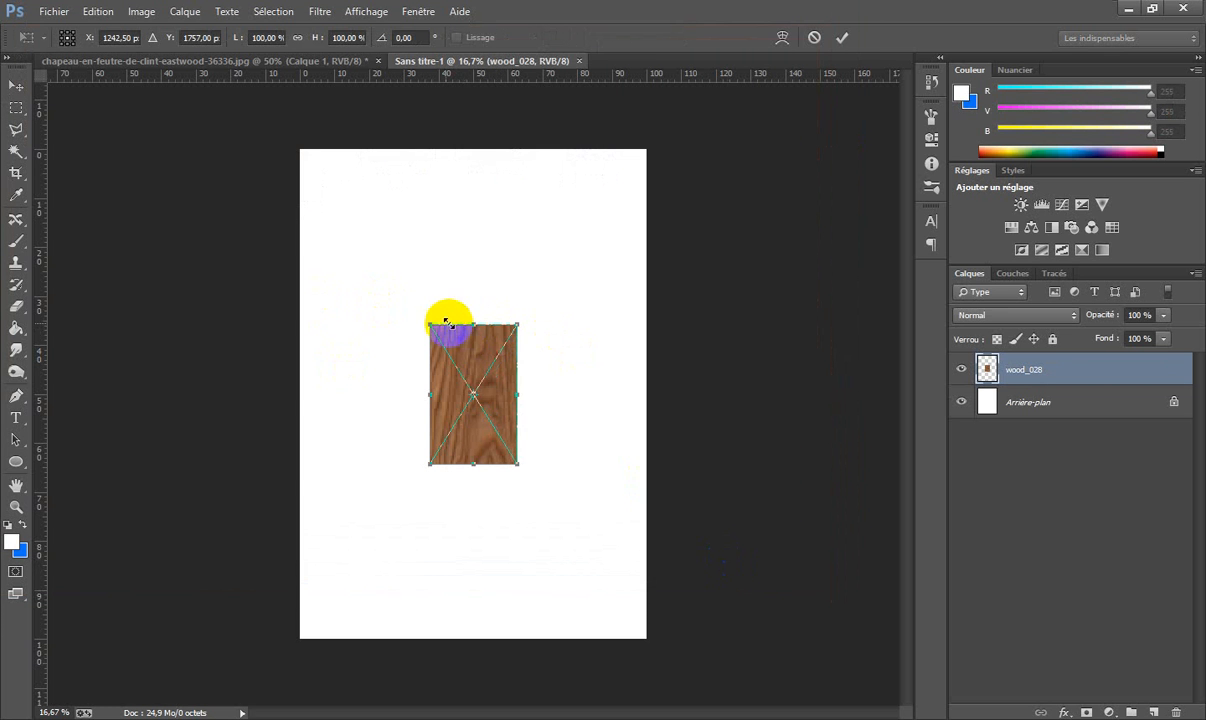
pyautogui.moveTo(428, 324); pyautogui.dragTo(242, 143)
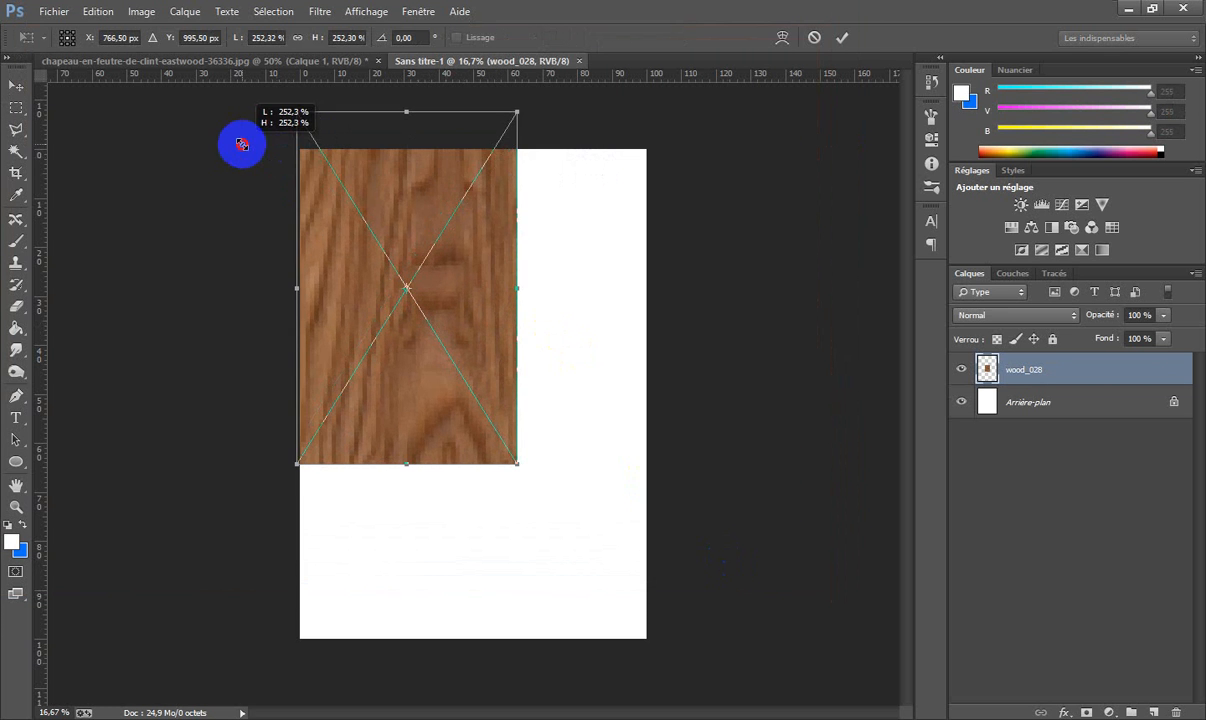
pyautogui.moveTo(517, 463); pyautogui.dragTo(693, 671)
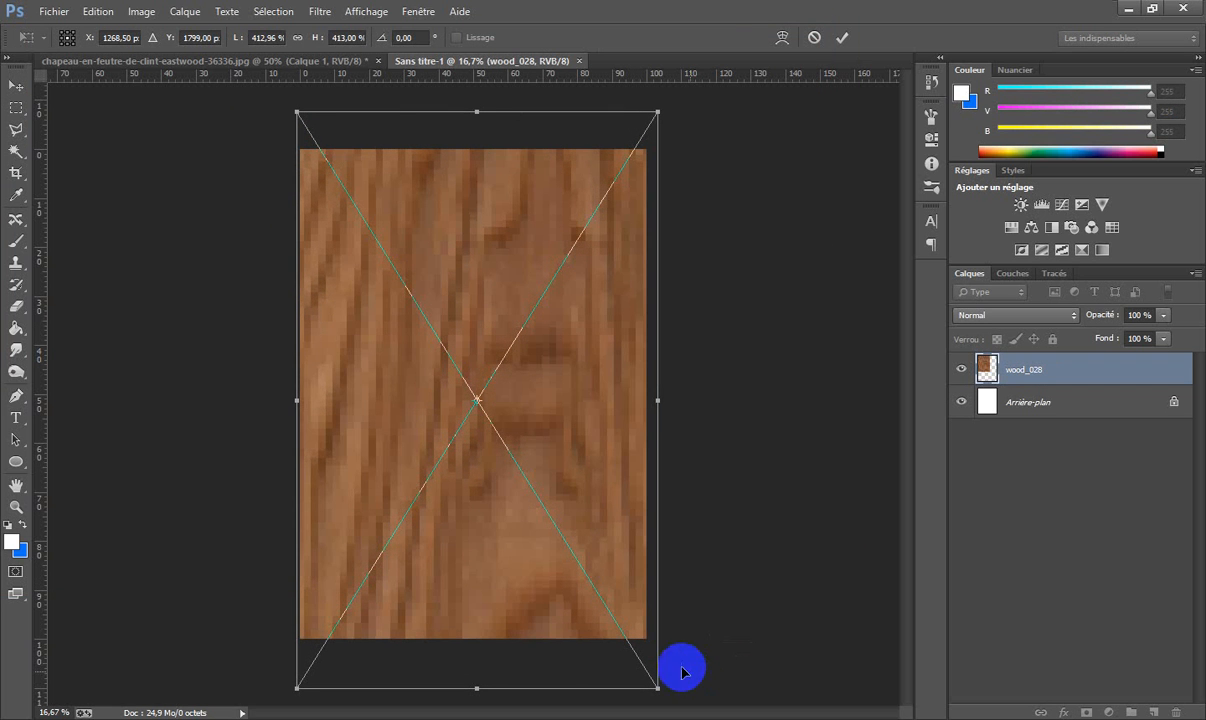
pyautogui.moveTo(300, 401); pyautogui.dragTo(286, 400)
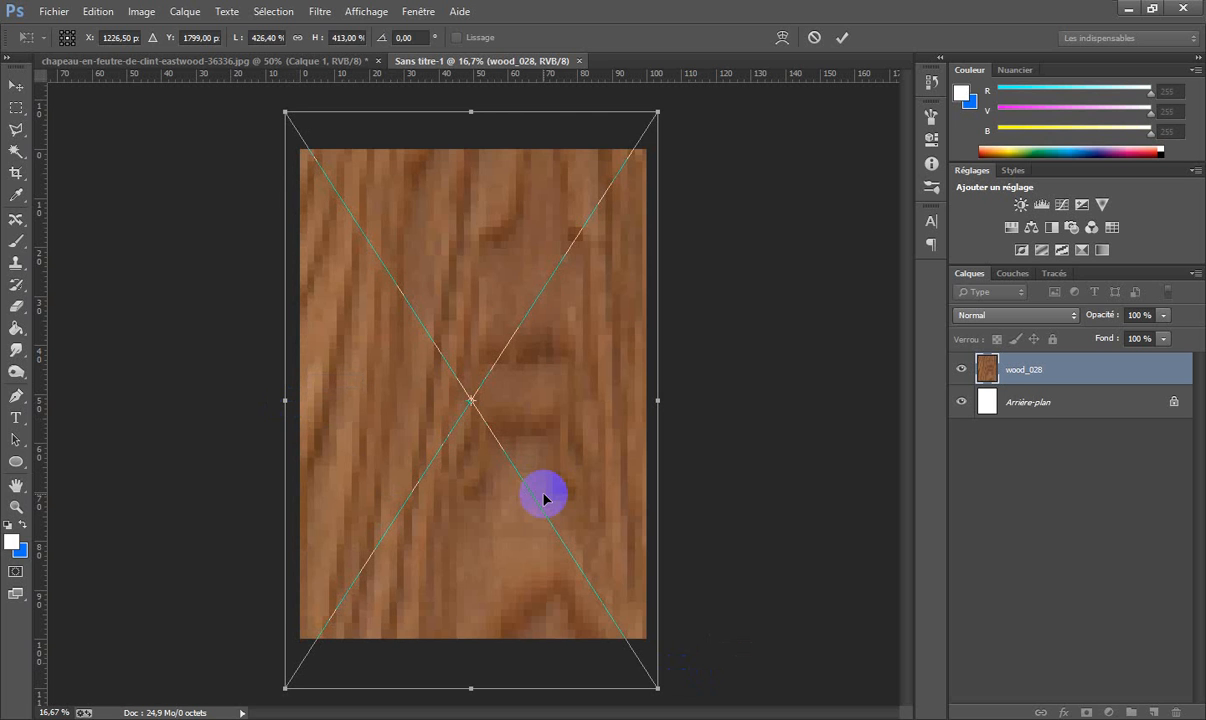
pyautogui.press('Return')
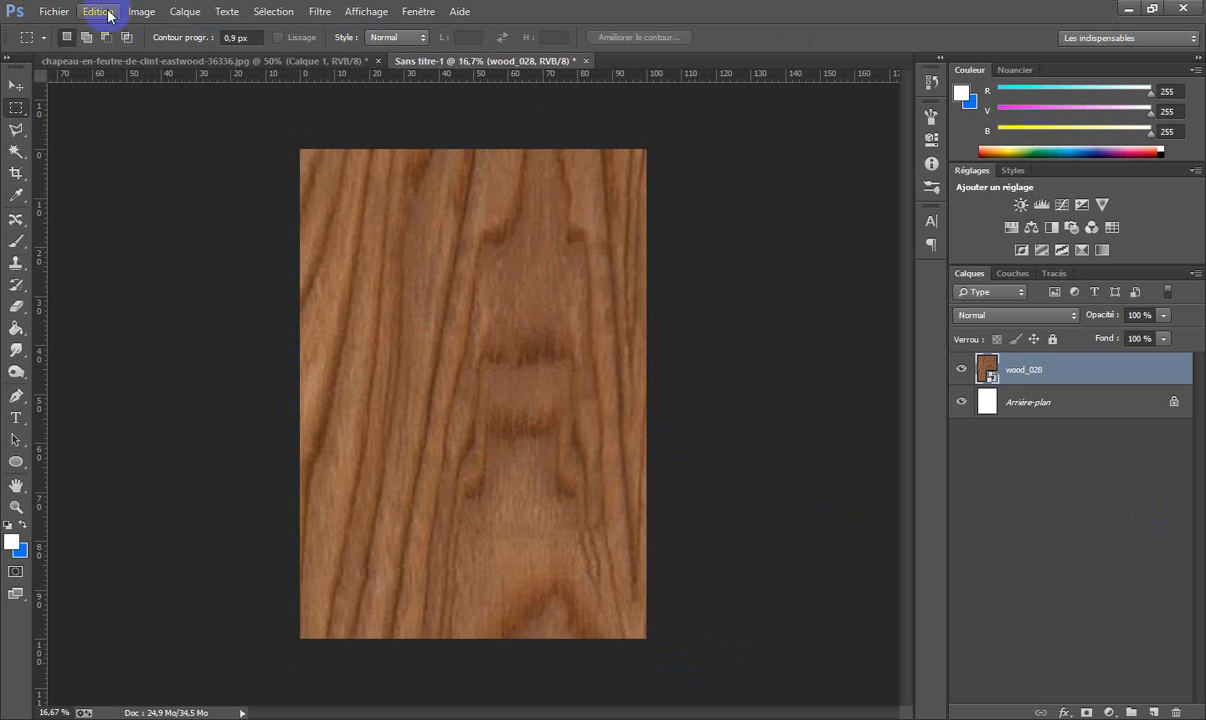
# Place 511dd17e.gif and scale it inside the page so a wood border shows around it.
pyautogui.click(54, 17)
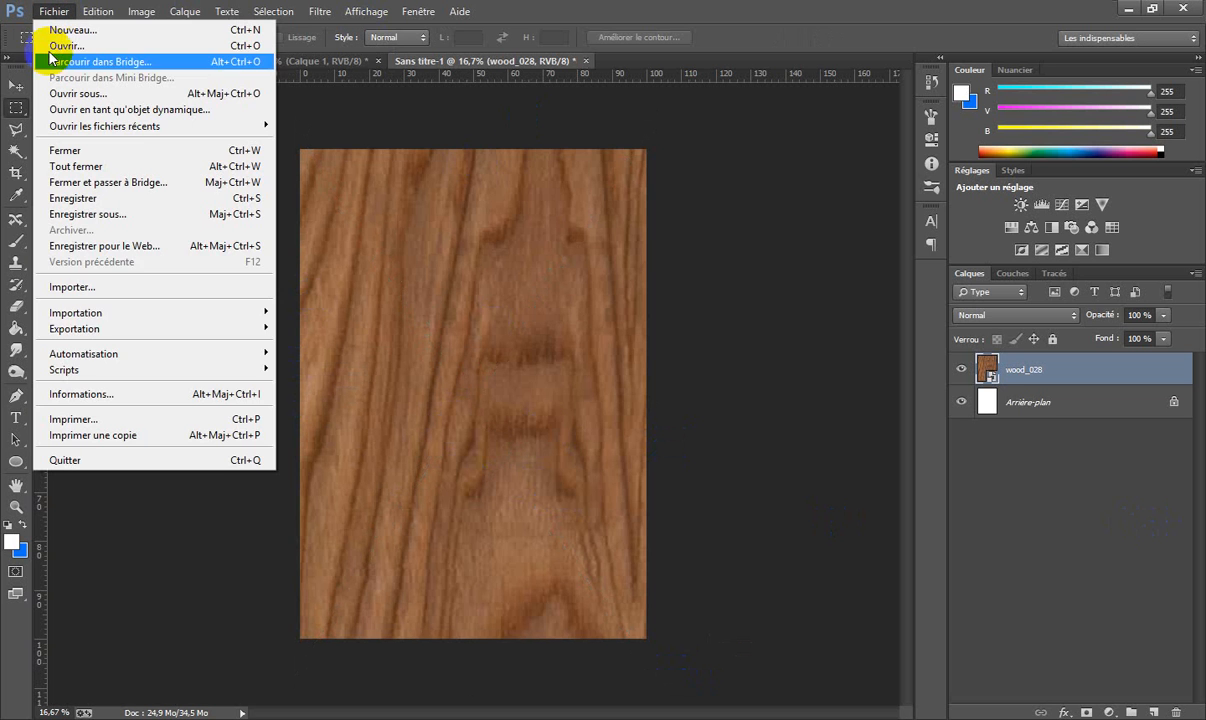
pyautogui.click(92, 281)
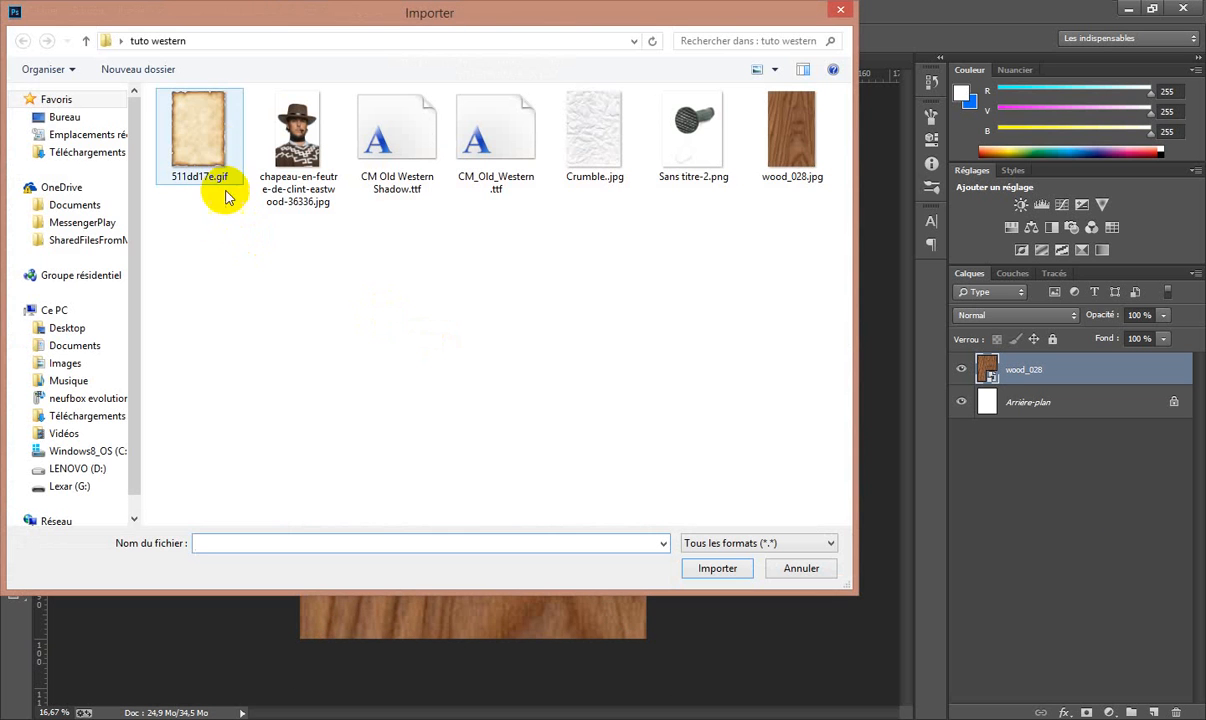
pyautogui.click(205, 140)
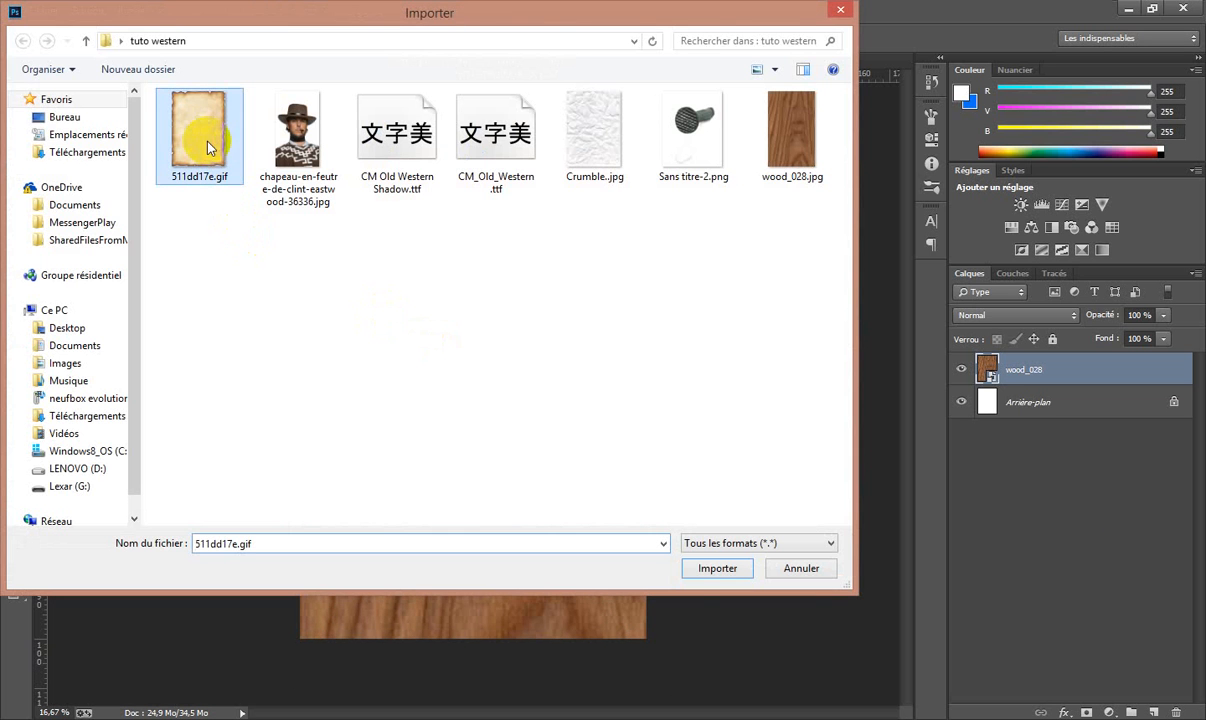
pyautogui.click(706, 575)
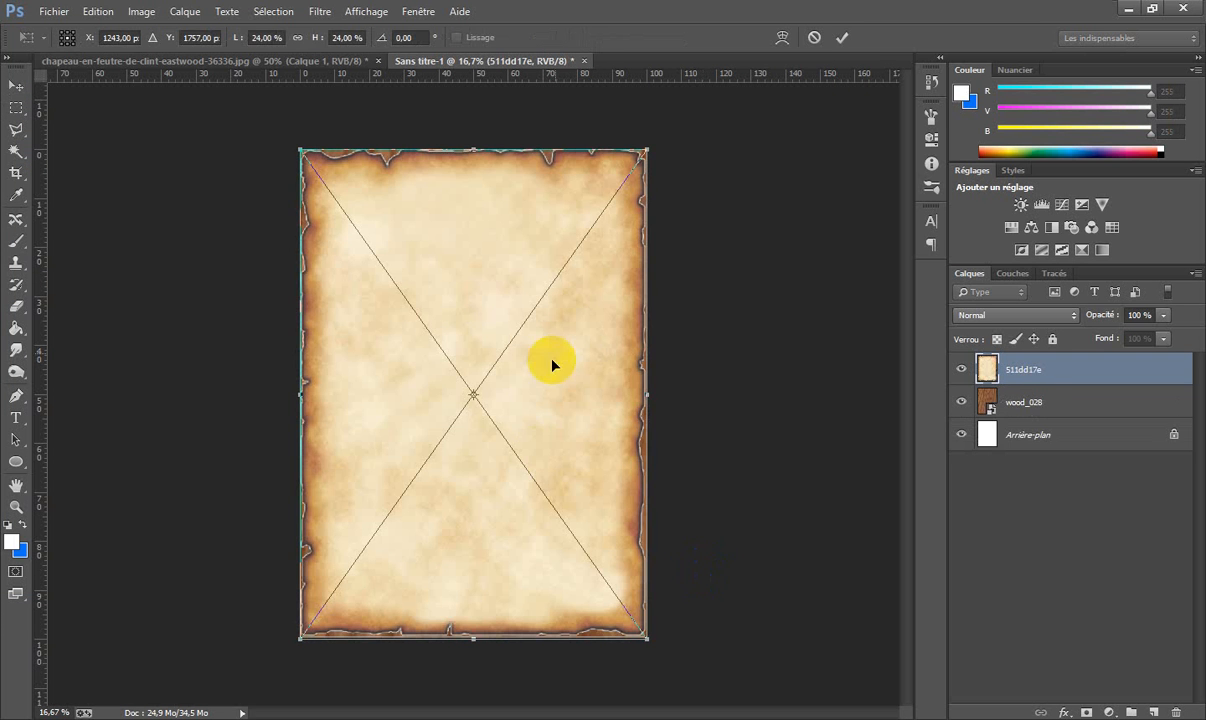
pyautogui.moveTo(646, 153); pyautogui.dragTo(613, 197)
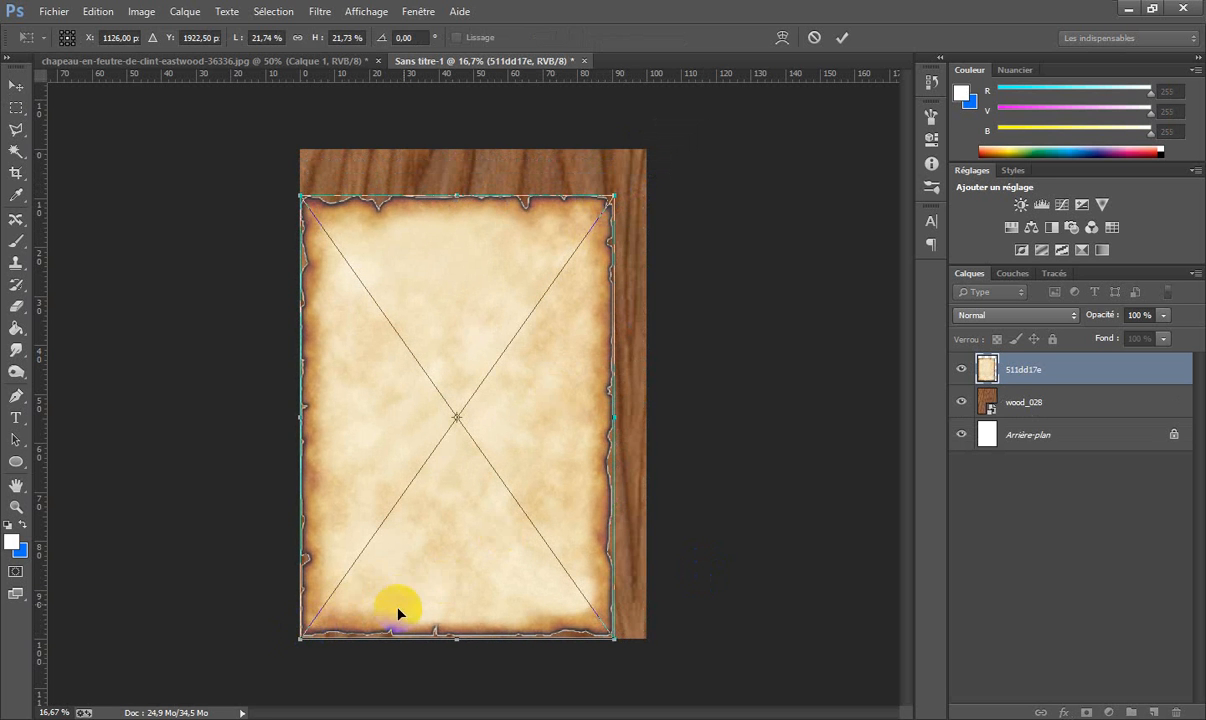
pyautogui.click(433, 552)
pyautogui.moveTo(433, 552); pyautogui.dragTo(448, 526)
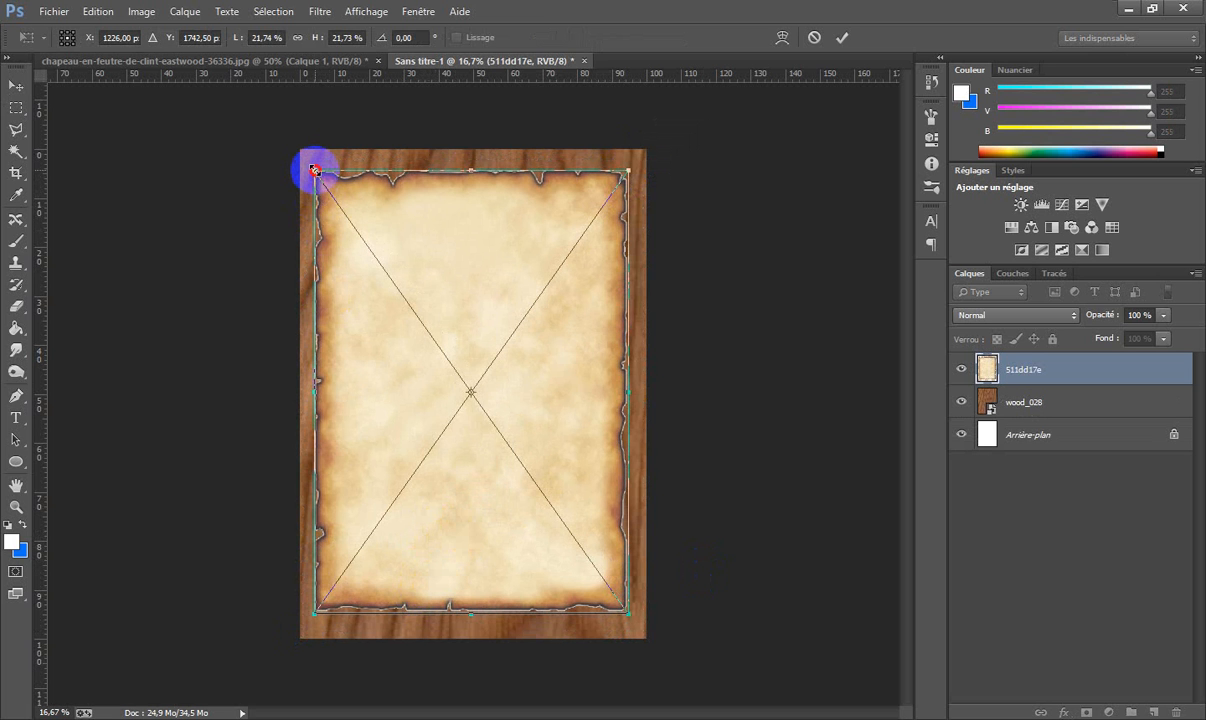
pyautogui.moveTo(313, 170); pyautogui.dragTo(318, 178)
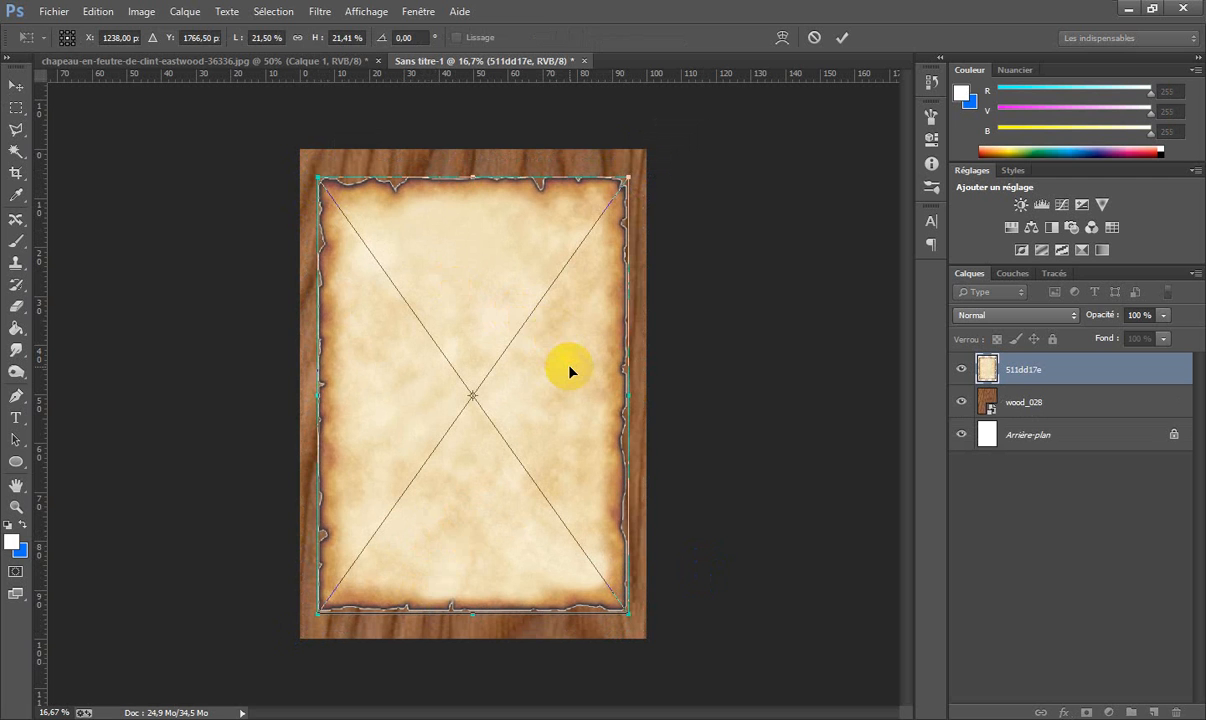
pyautogui.press('Return')
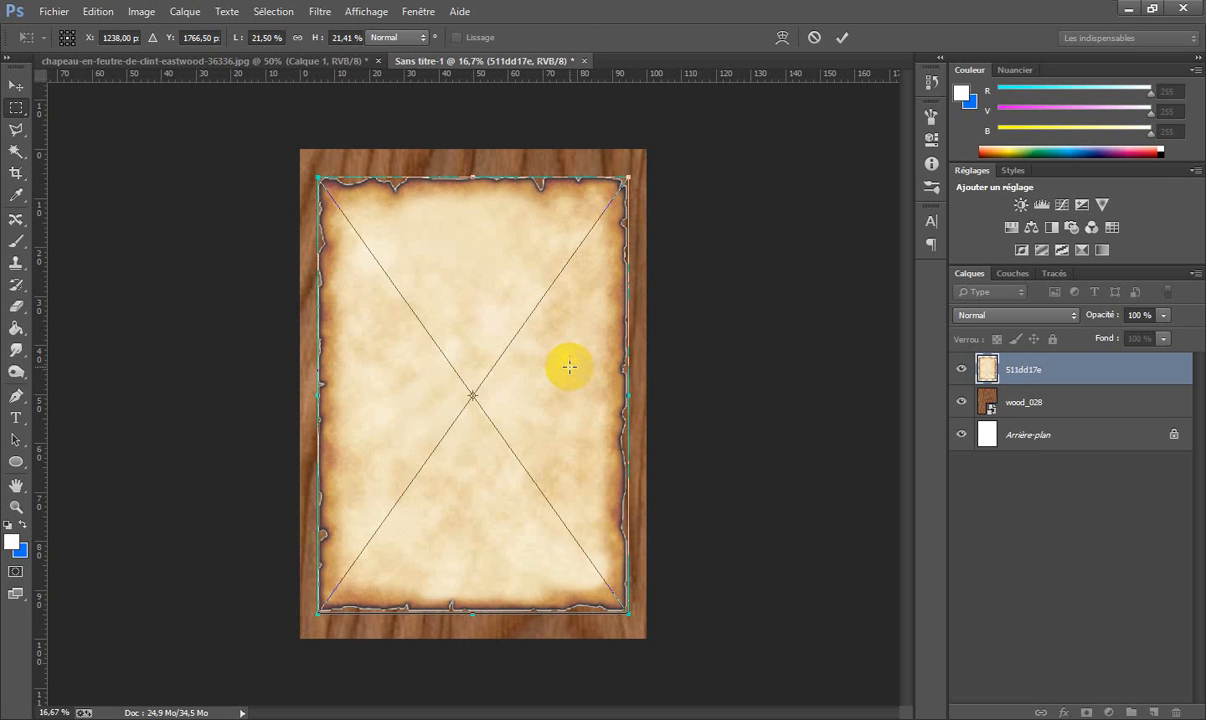
pyautogui.doubleClick(569, 367)
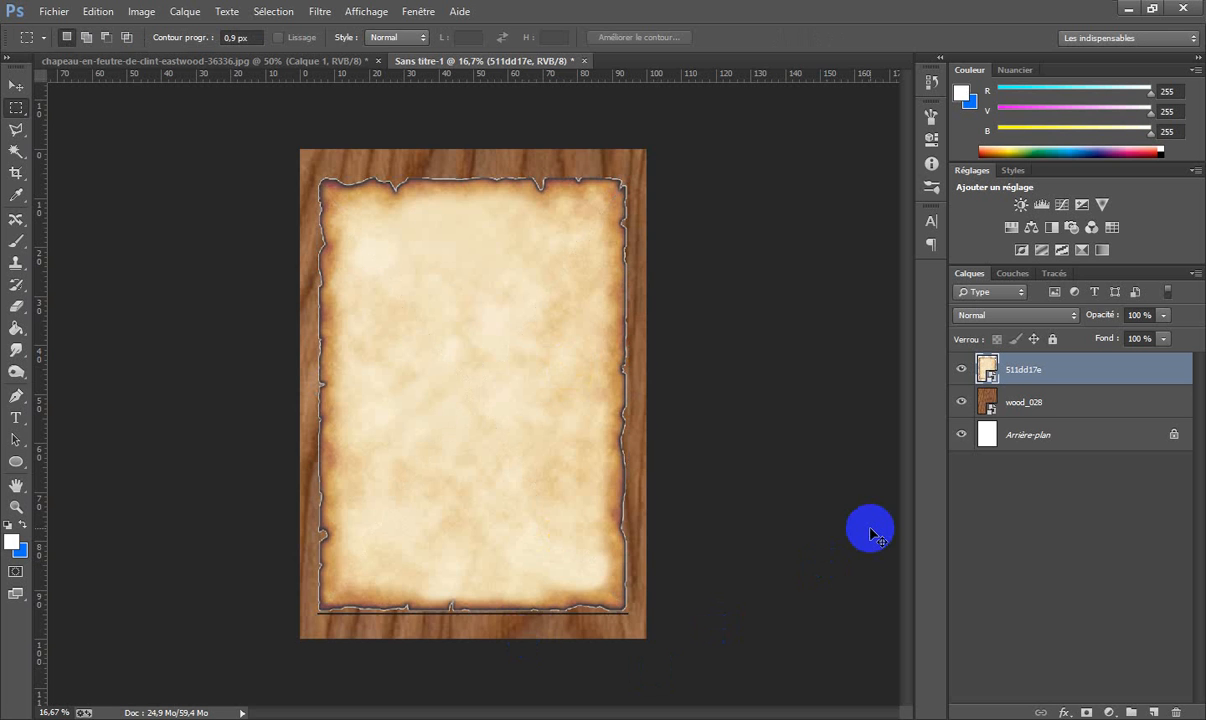
# Zoom in on the parchment's lower-left bottom edge.
pyautogui.hotkey('ctrl', '+')
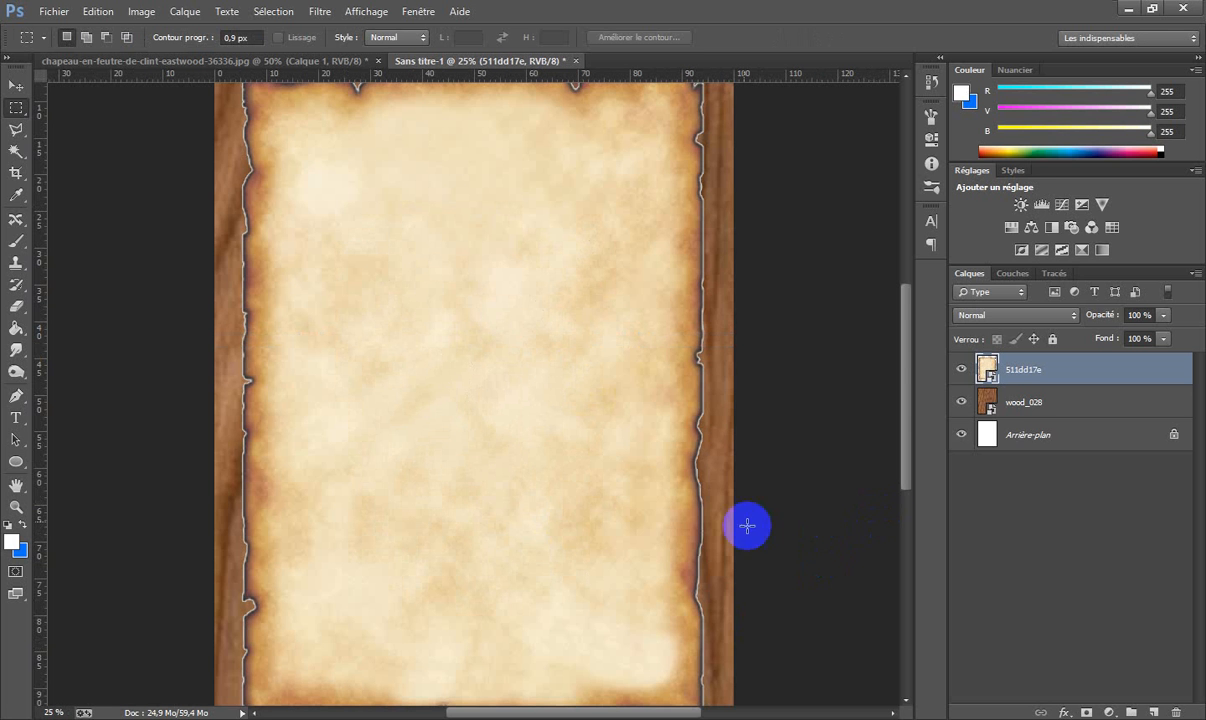
pyautogui.scroll(-3, 732, 450)
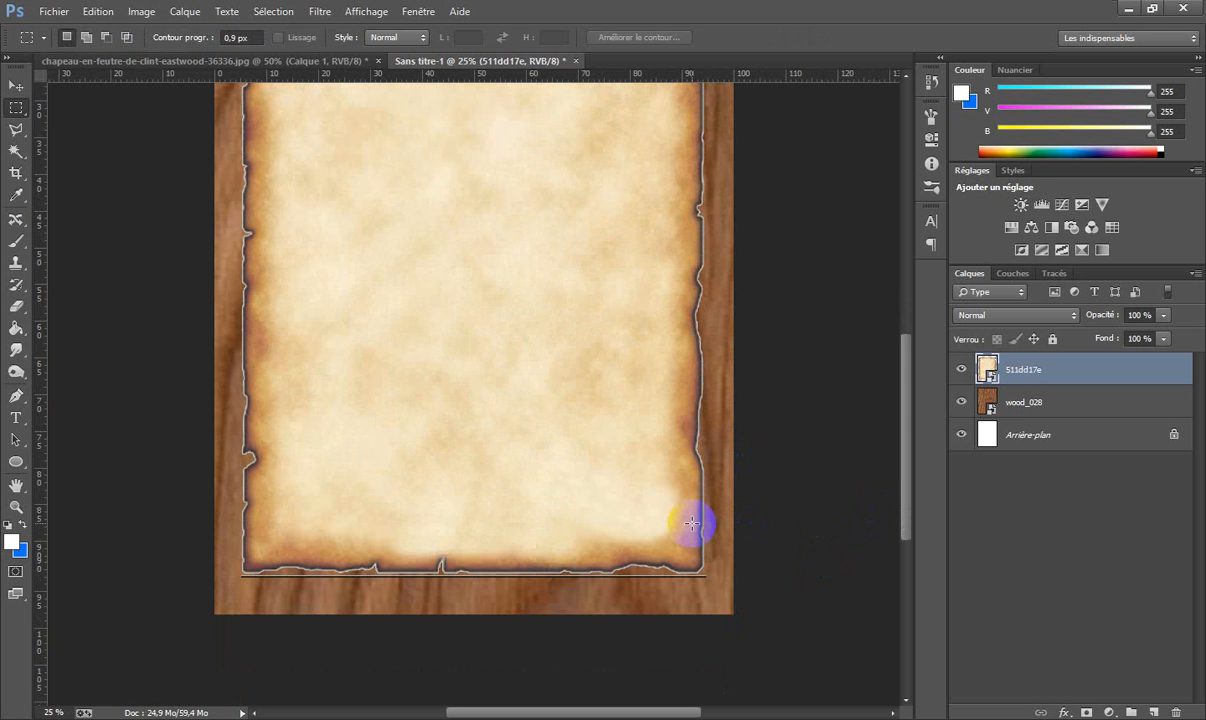
pyautogui.hotkey('ctrl', '+')
pyautogui.hotkey('ctrl', '+')
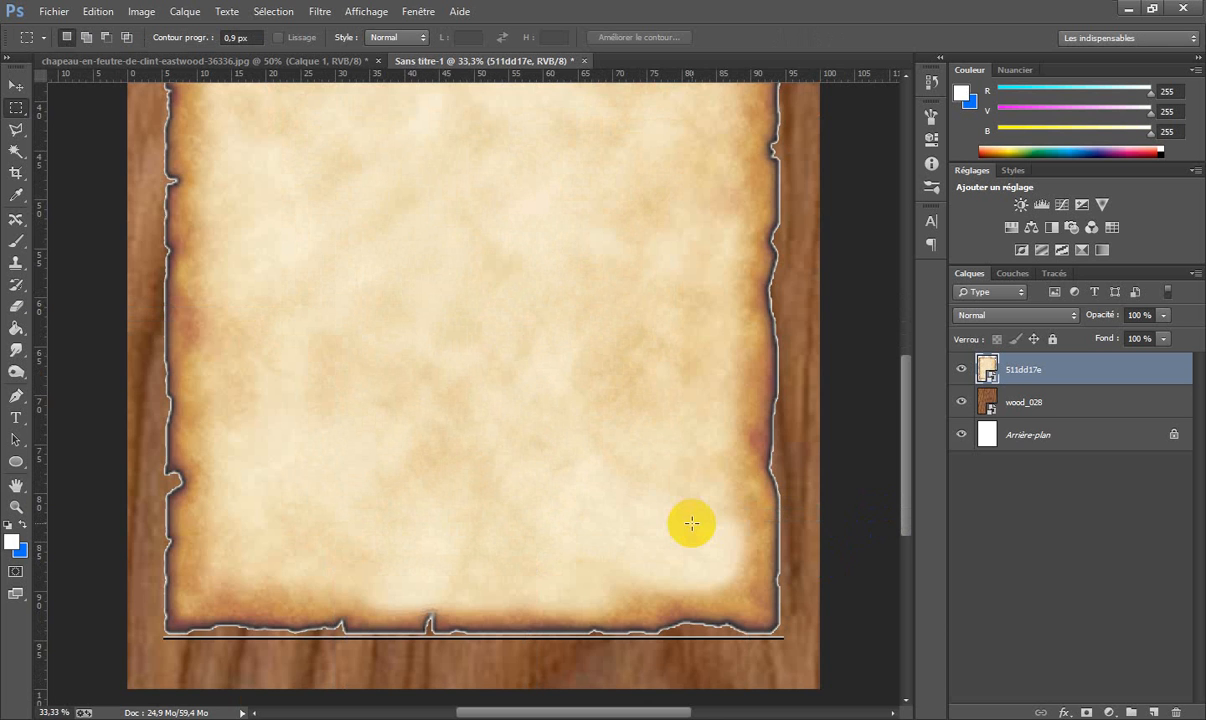
pyautogui.scroll(-5, 662, 513)
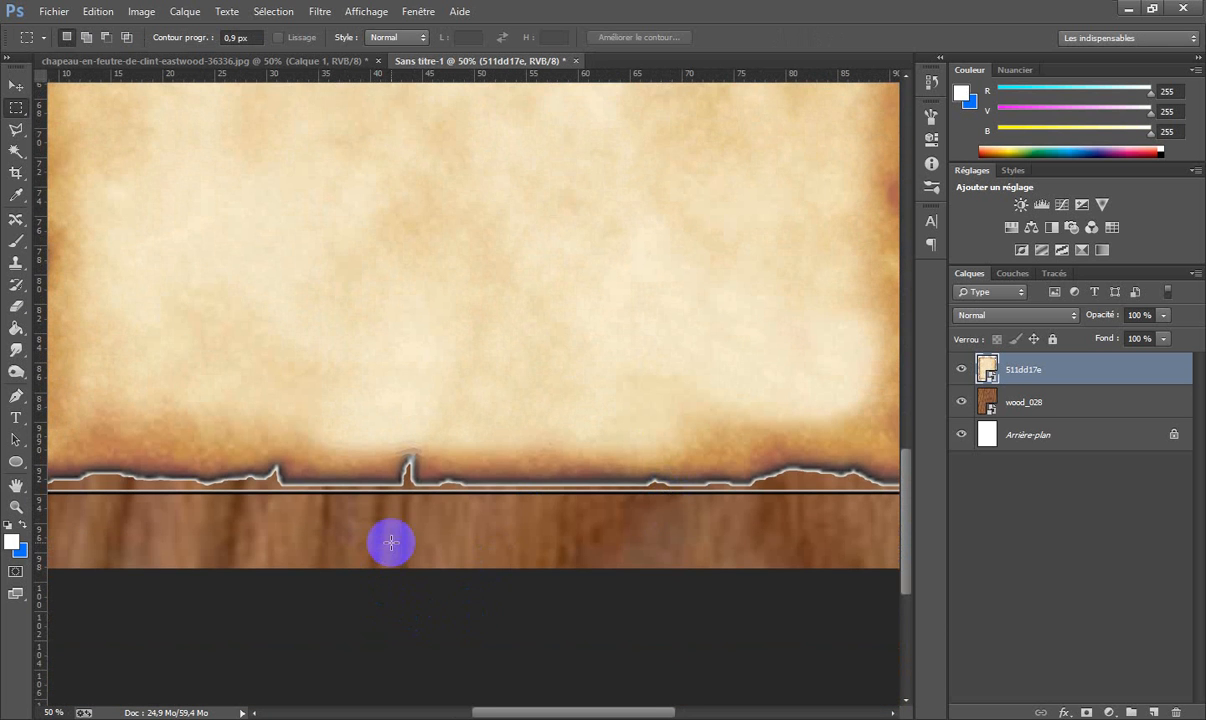
pyautogui.moveTo(369, 531); pyautogui.dragTo(528, 560)
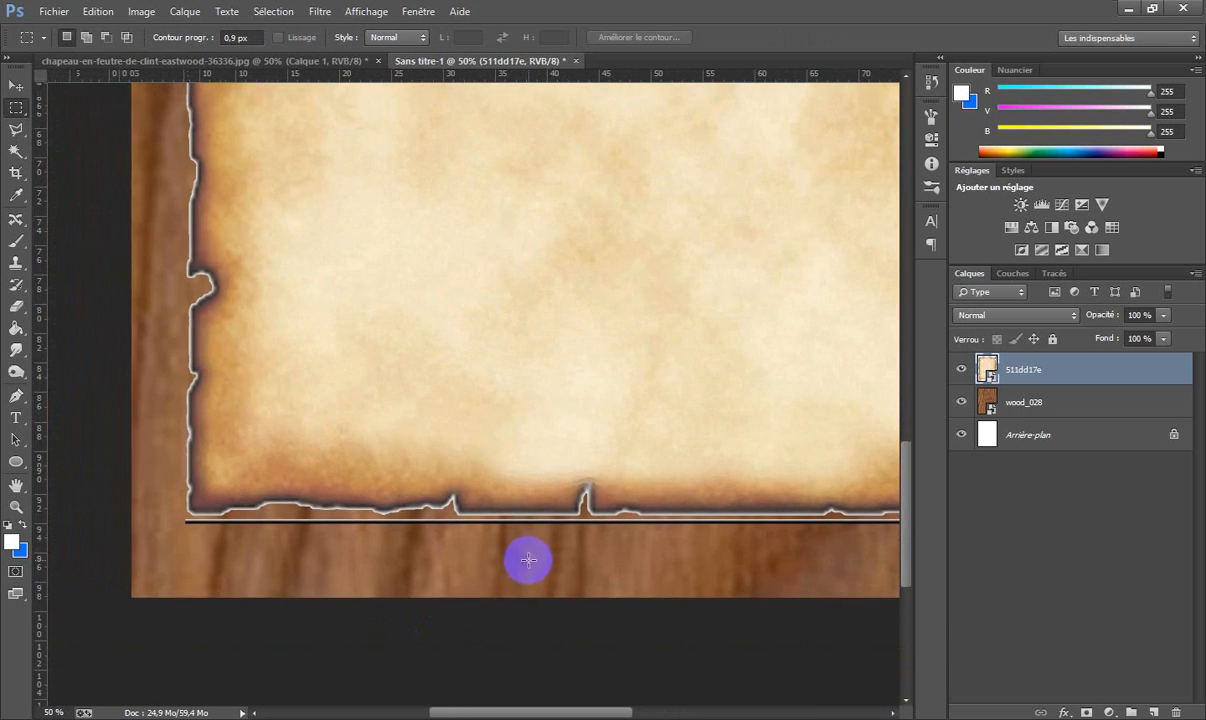
# Add a layer mask to 511dd17e and paint out the dark seam along its bottom edge in black.
pyautogui.click(1086, 712)
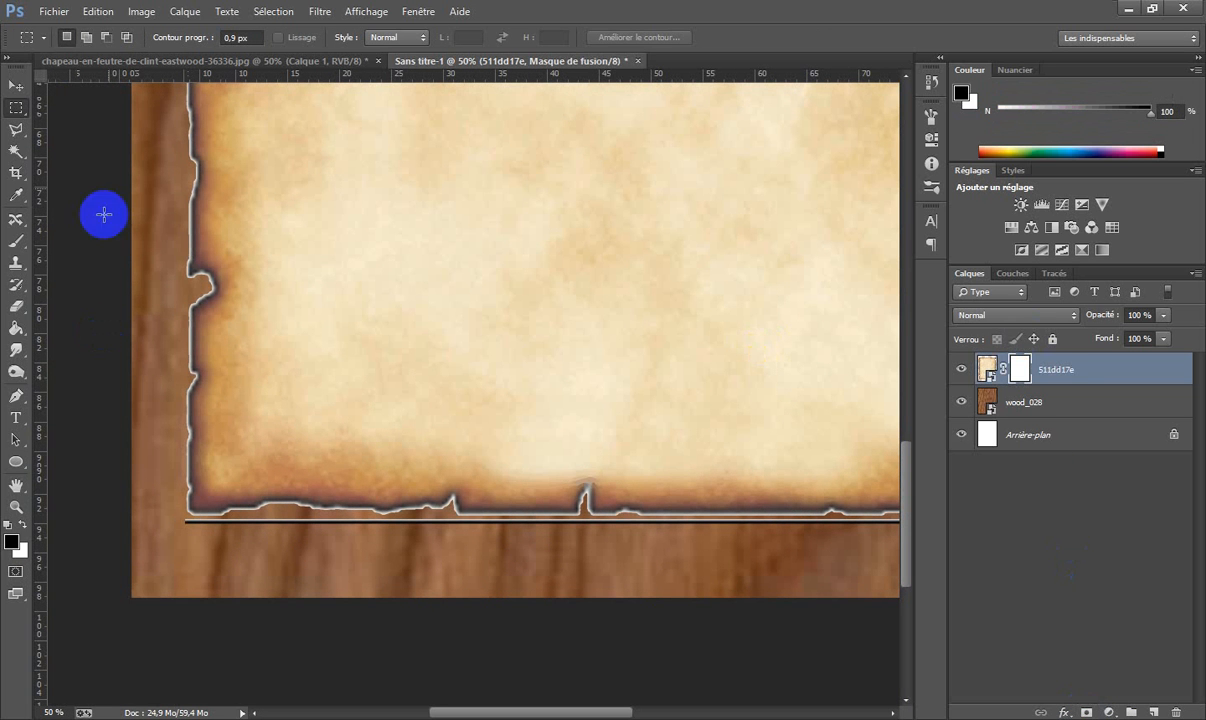
pyautogui.click(17, 241)
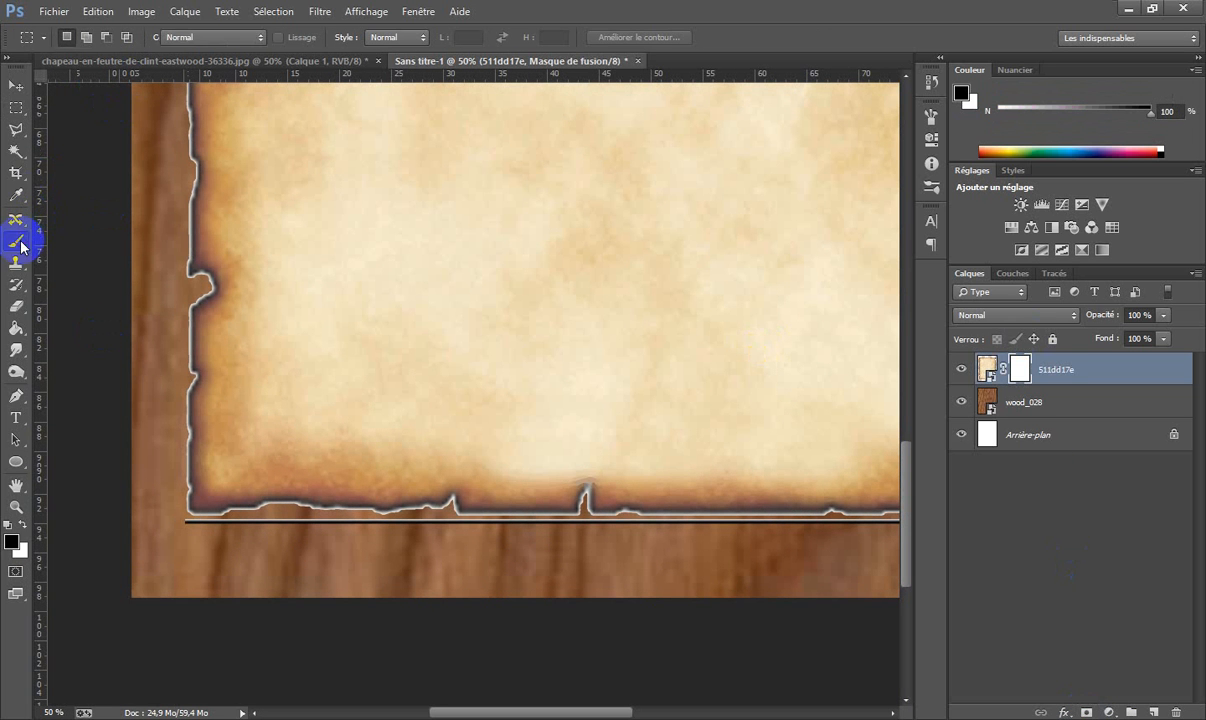
pyautogui.moveTo(195, 160); pyautogui.dragTo(204, 200)
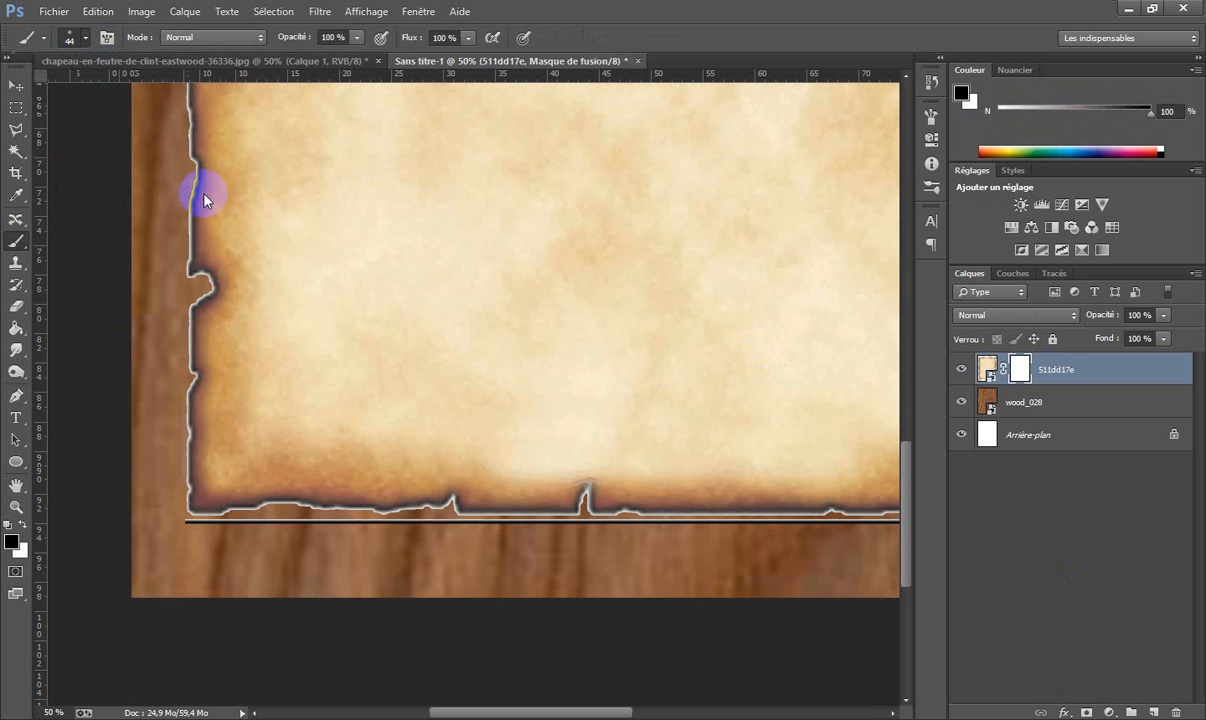
pyautogui.rightClick(204, 200)
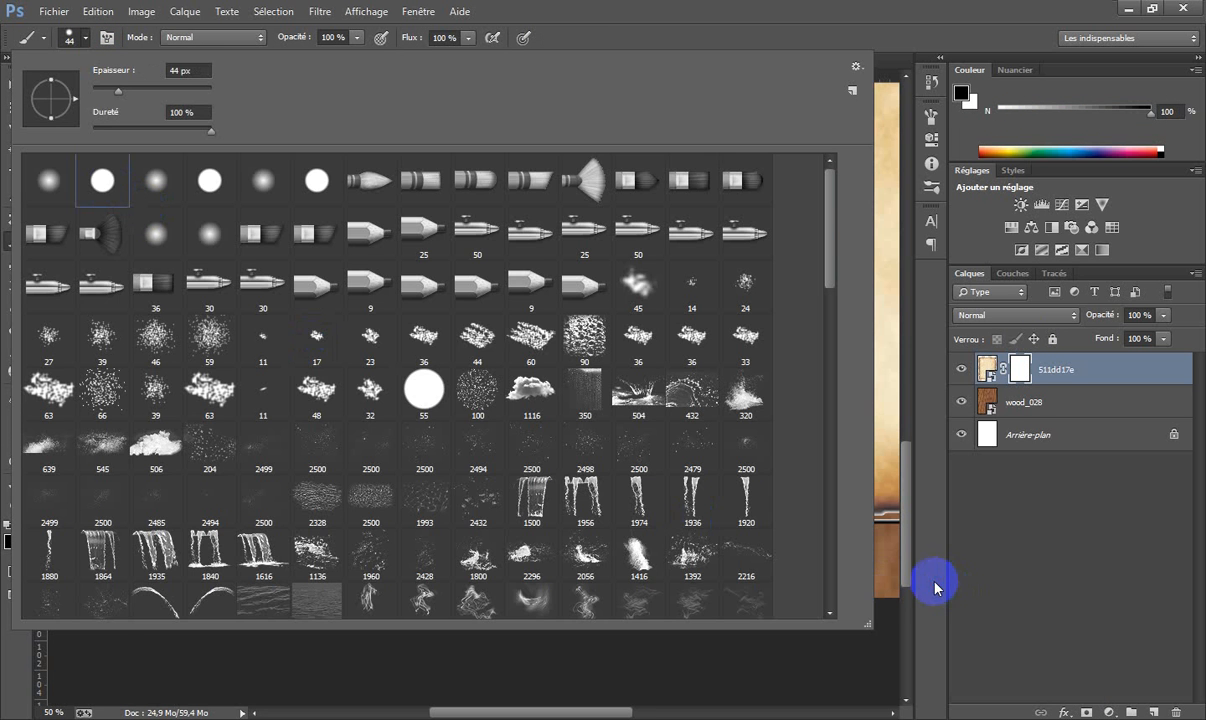
pyautogui.click(934, 585)
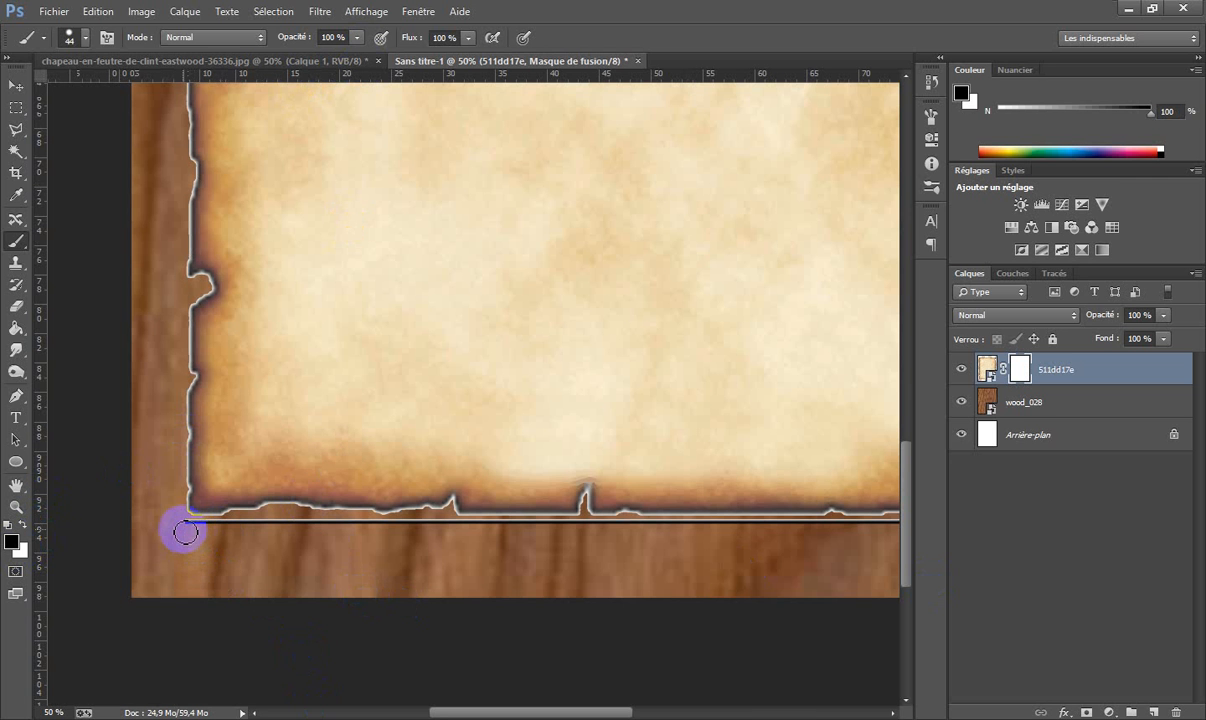
pyautogui.moveTo(185, 528)
pyautogui.mouseDown()
pyautogui.moveTo(560, 529)
pyautogui.moveTo(511, 531)
pyautogui.moveTo(562, 529)
pyautogui.mouseUp()
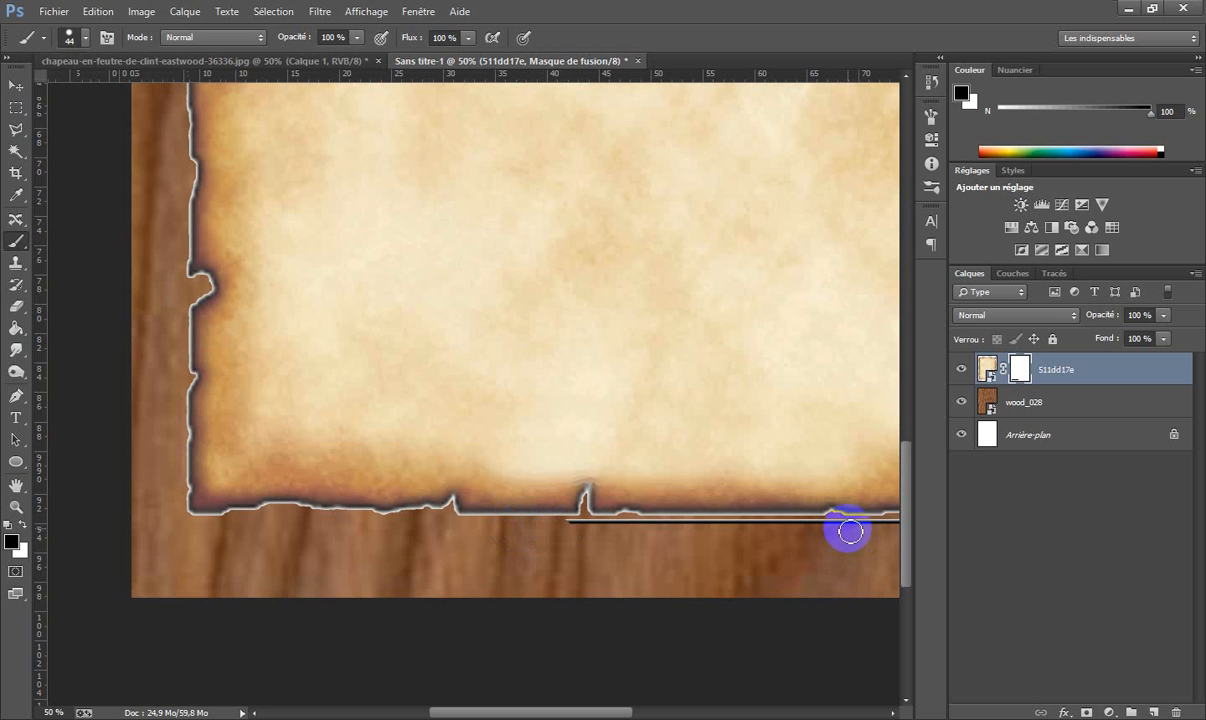
pyautogui.keyDown('shift'); pyautogui.click(850, 531); pyautogui.keyUp('shift')
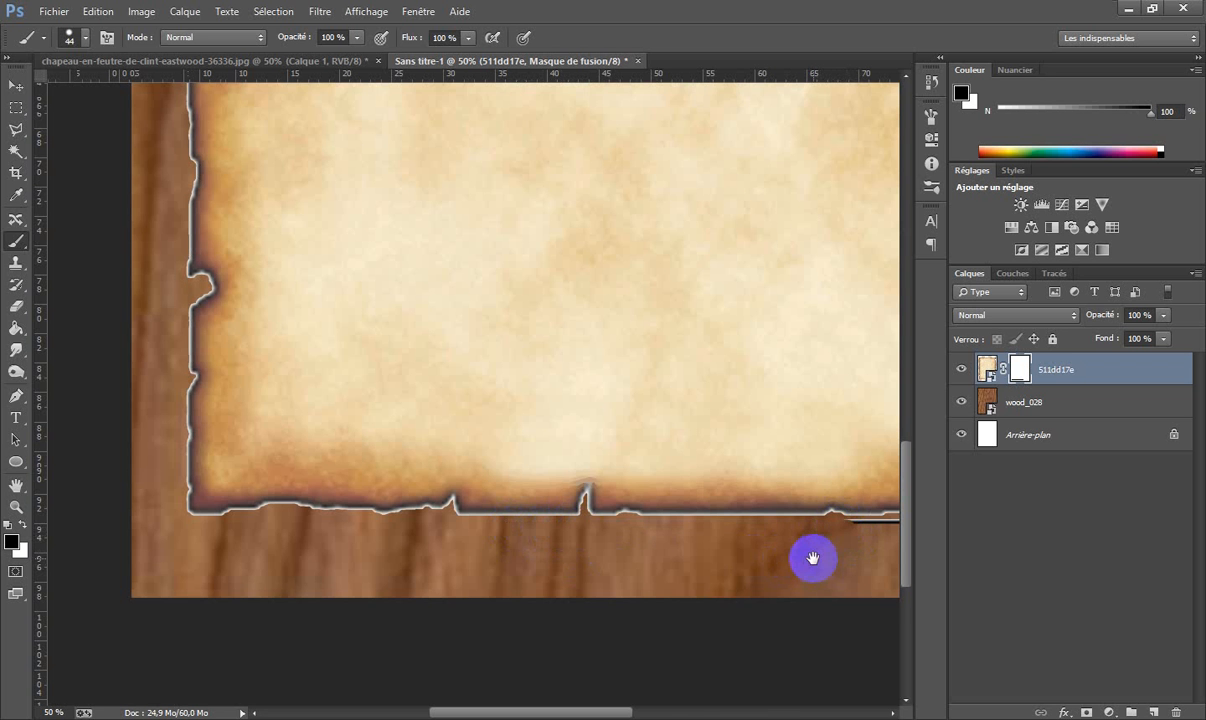
pyautogui.moveTo(808, 558); pyautogui.dragTo(495, 509)
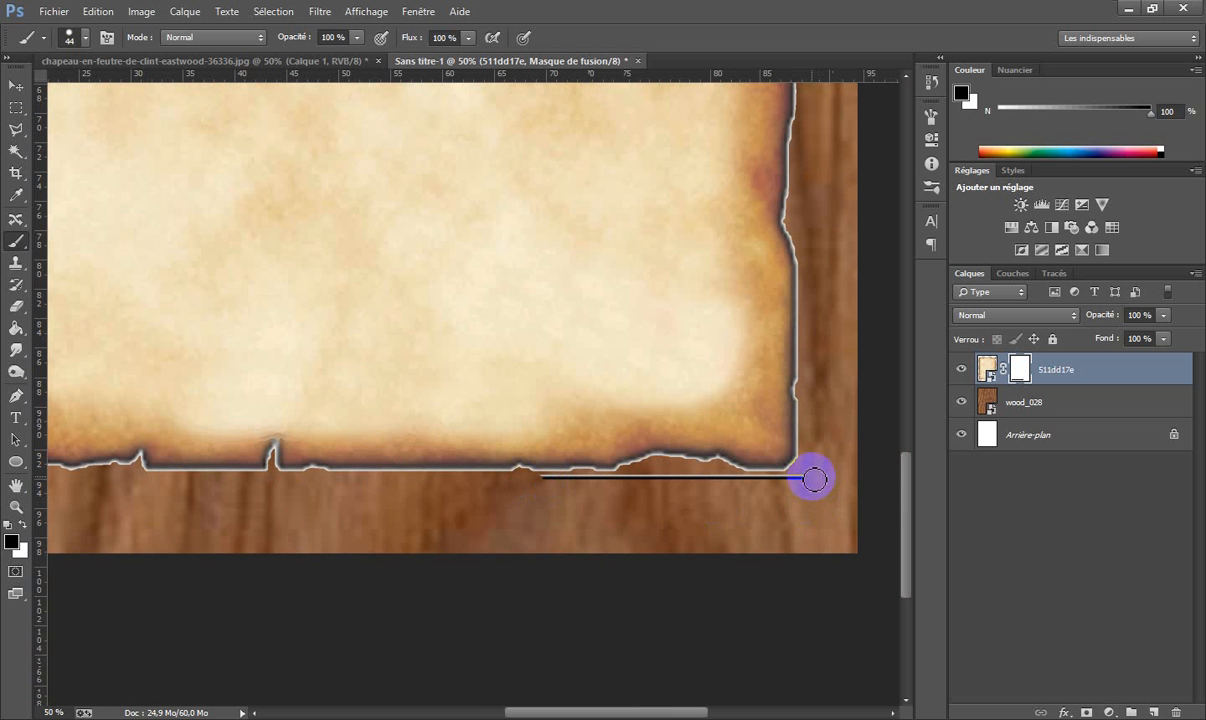
pyautogui.keyDown('shift'); pyautogui.click(801, 486); pyautogui.keyUp('shift')
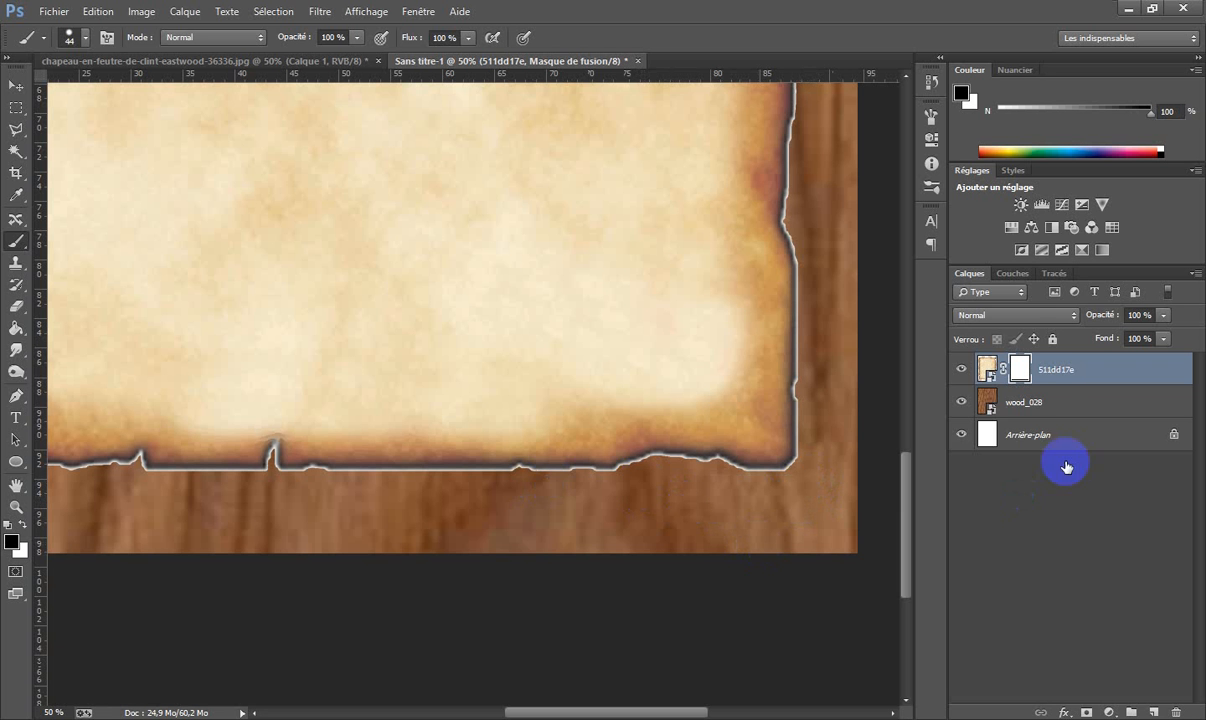
# Convert the parchment layer to a smart object and duplicate it.
pyautogui.rightClick(1048, 378)
pyautogui.click(1061, 373)
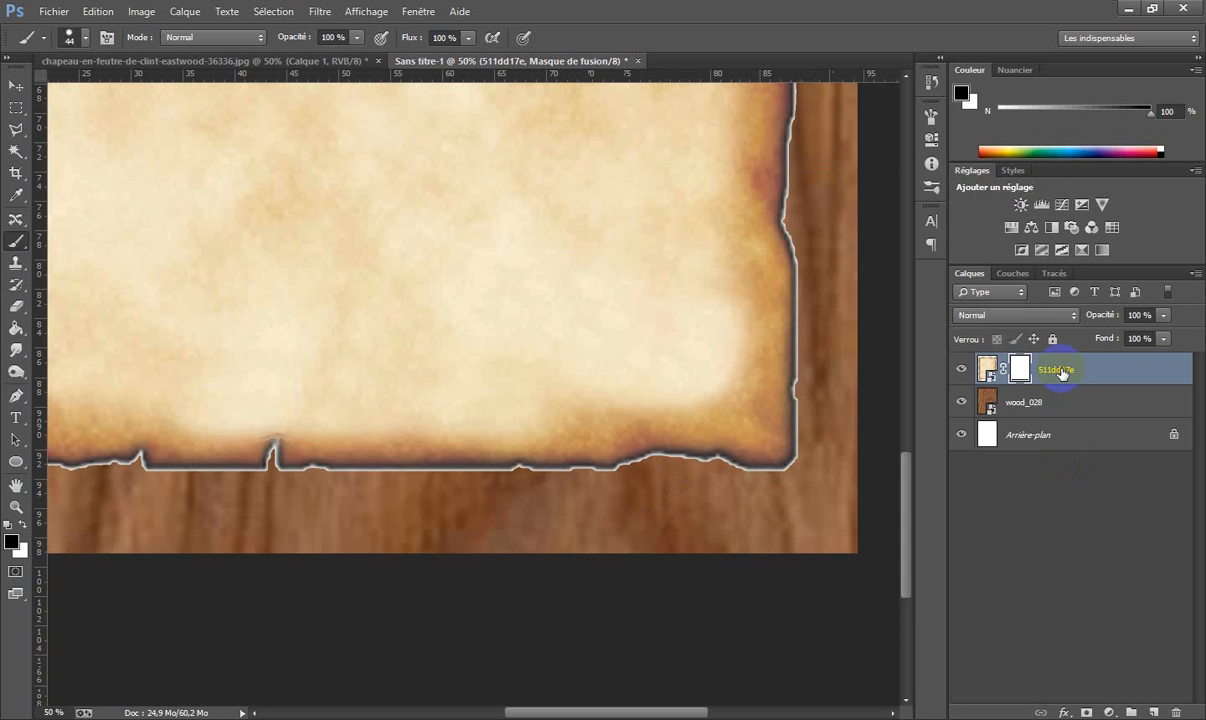
pyautogui.rightClick(1064, 375)
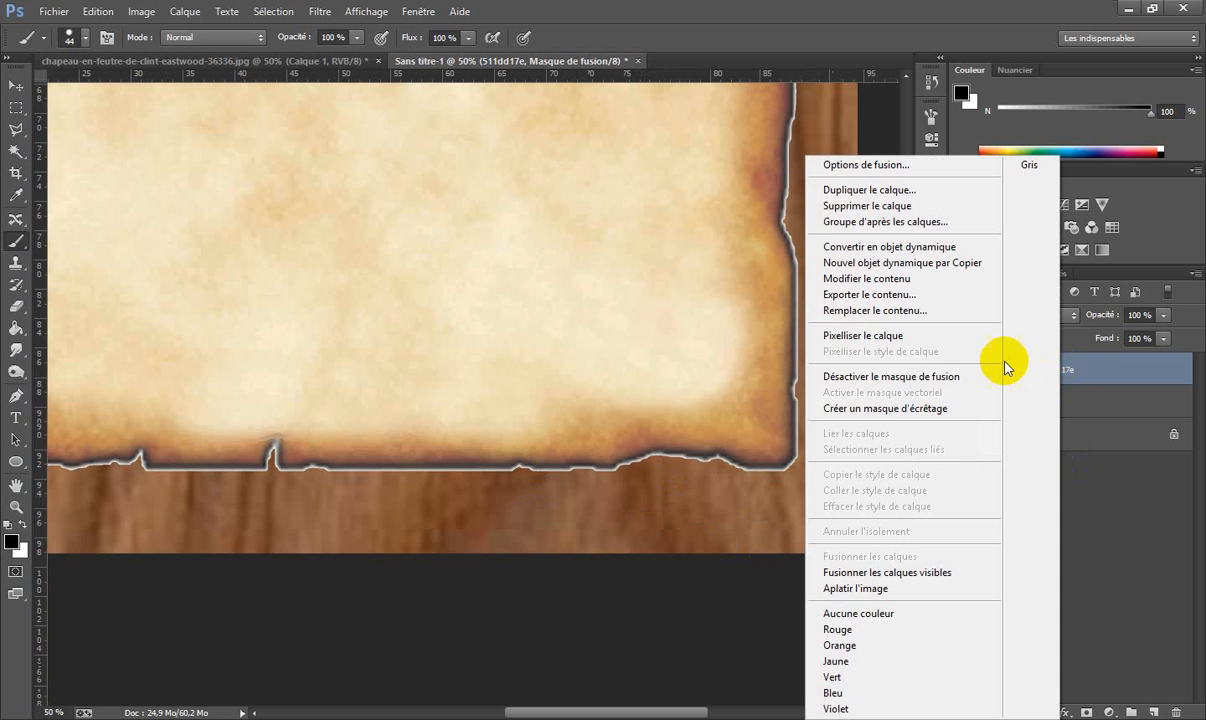
pyautogui.click(933, 251)
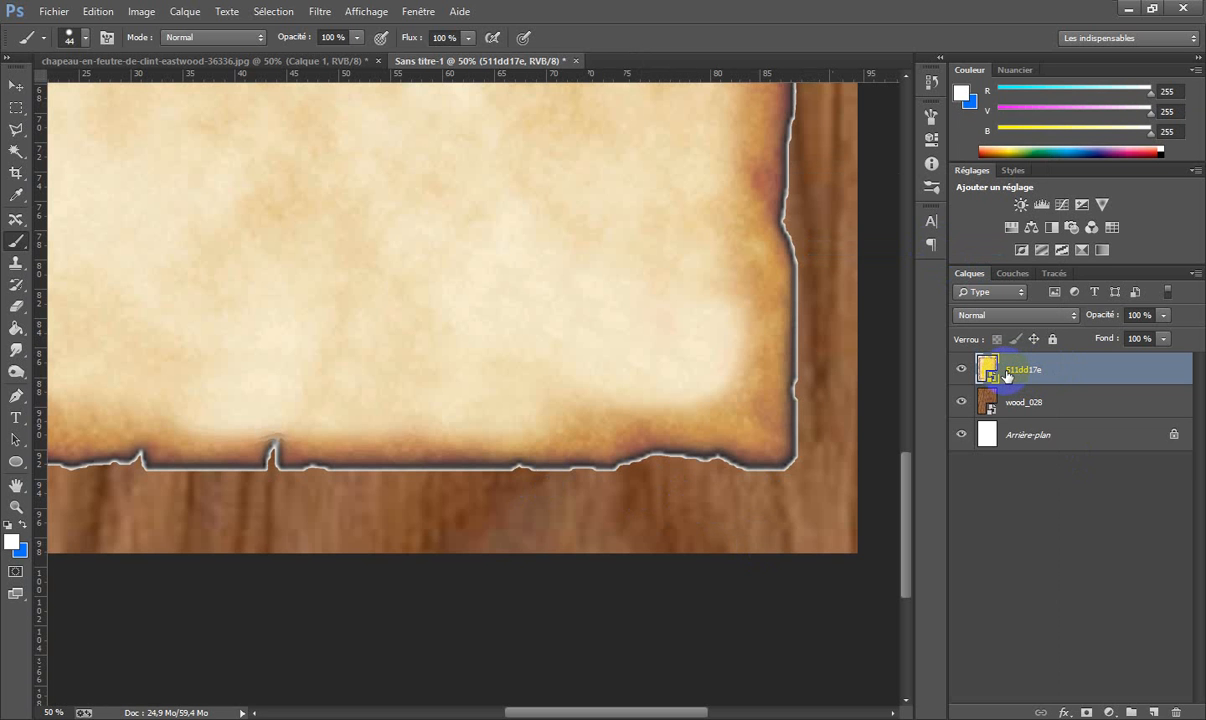
pyautogui.hotkey('ctrl', 'j')
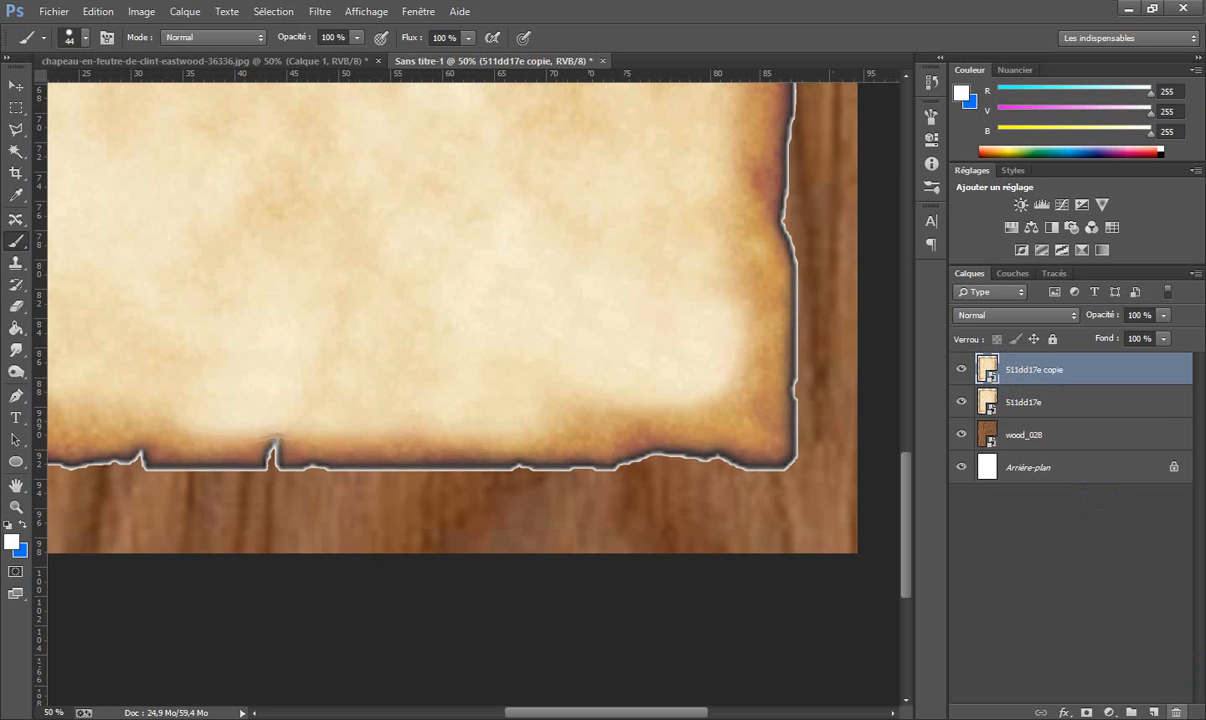
# Add a Teinte/Saturation adjustment with Luminosité -100, clipped to the parchment copy.
pyautogui.click(1108, 712)
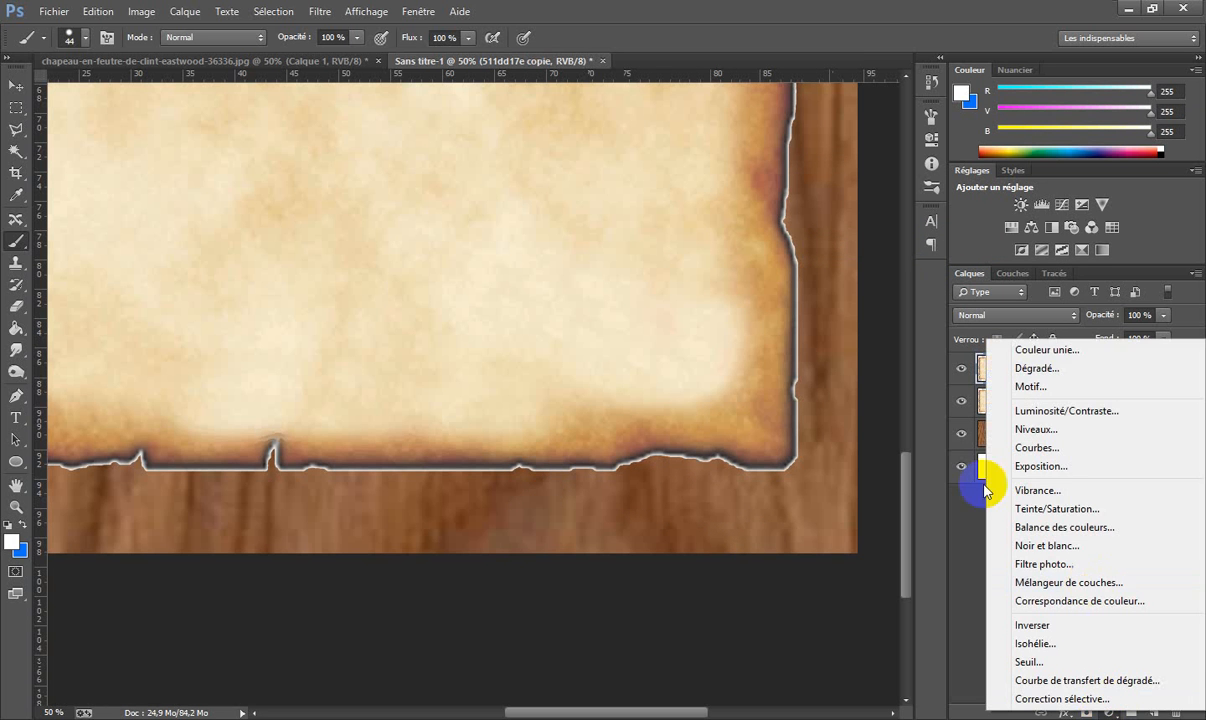
pyautogui.click(975, 369)
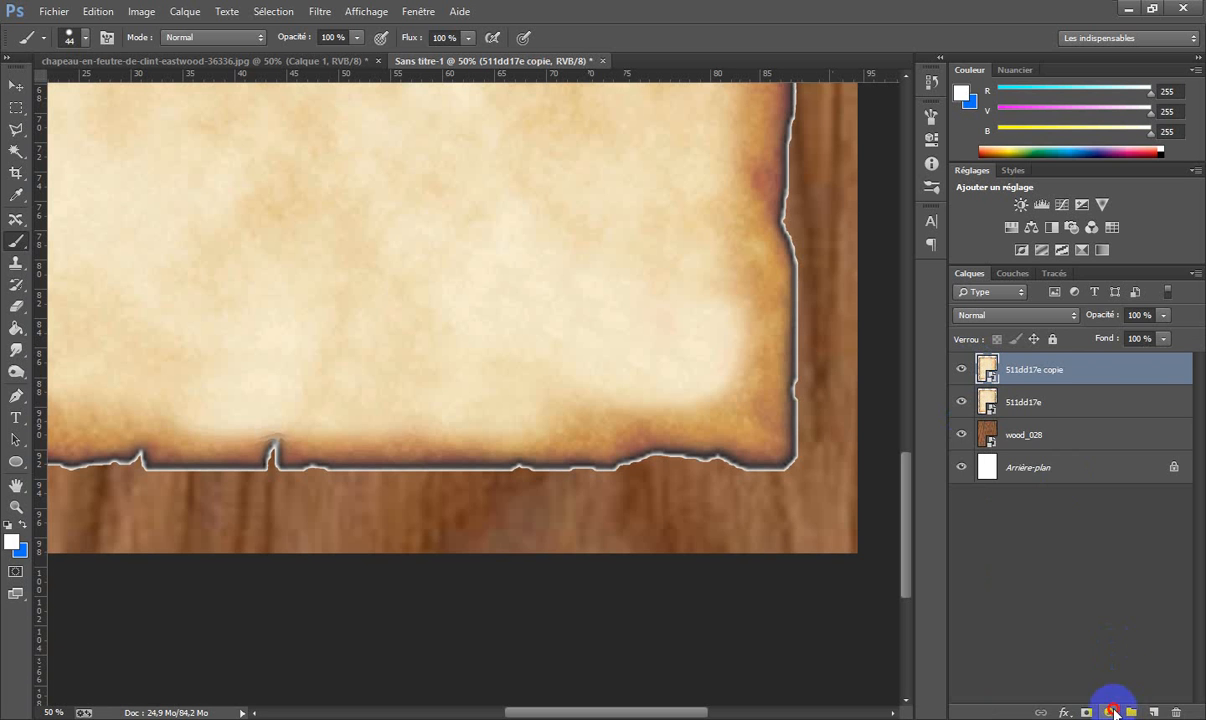
pyautogui.click(1108, 712)
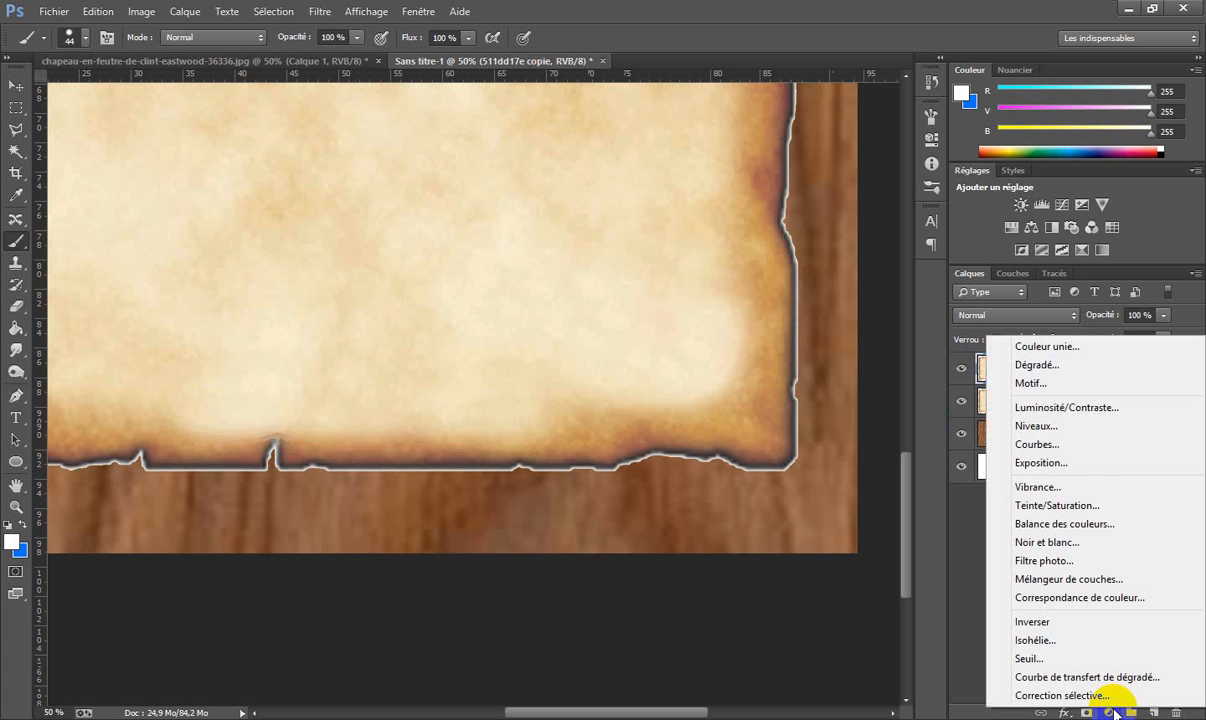
pyautogui.click(1060, 504)
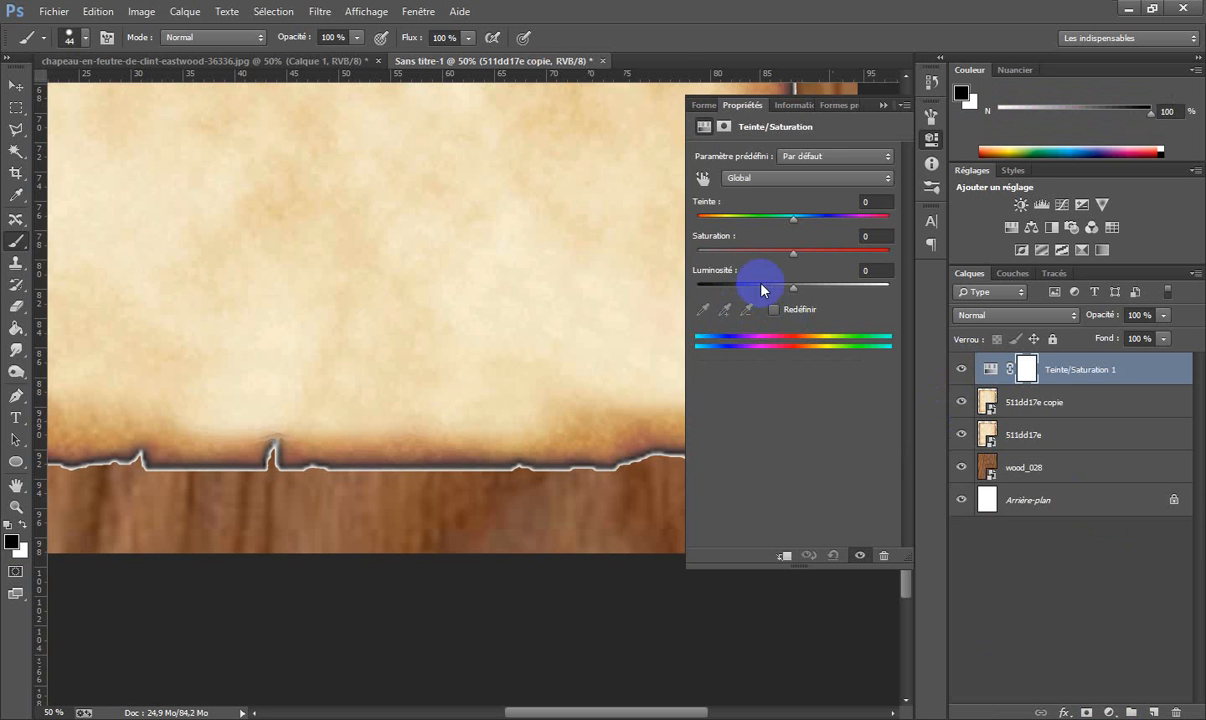
pyautogui.moveTo(792, 287); pyautogui.dragTo(680, 290)
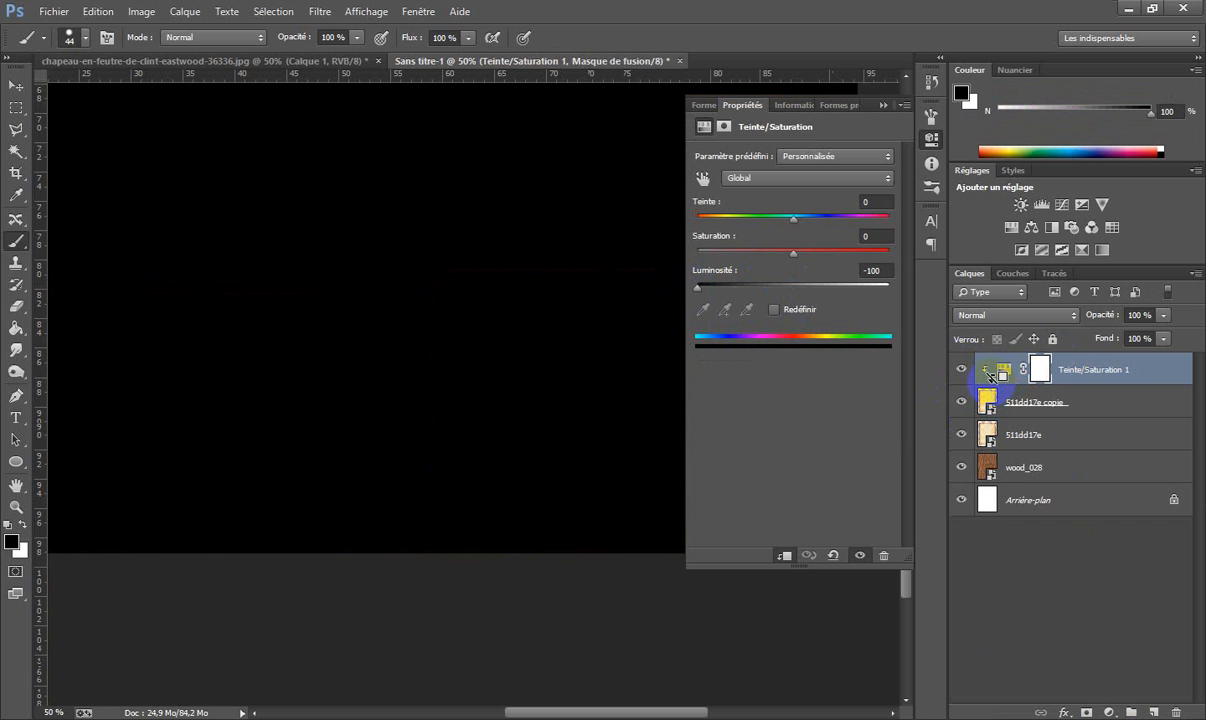
pyautogui.keyDown('alt'); pyautogui.click(990, 386); pyautogui.keyUp('alt')
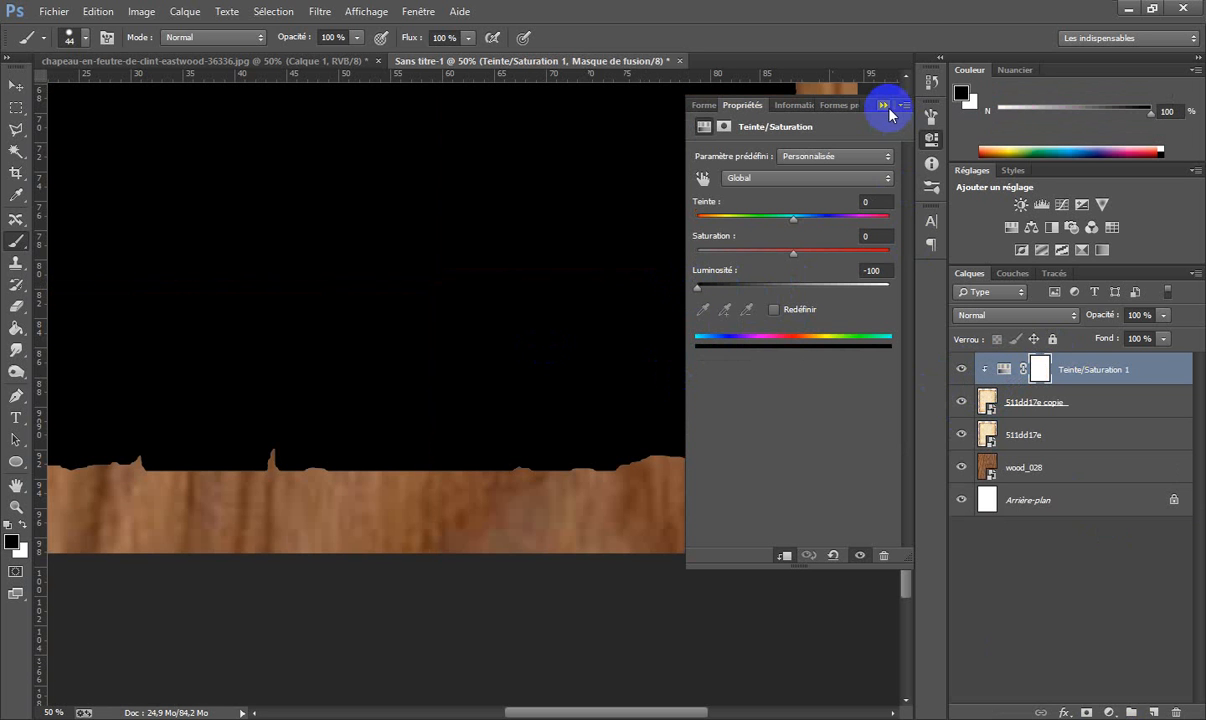
# Merge the adjustment and 511dd17e copie into one black layer.
pyautogui.rightClick(1108, 388)
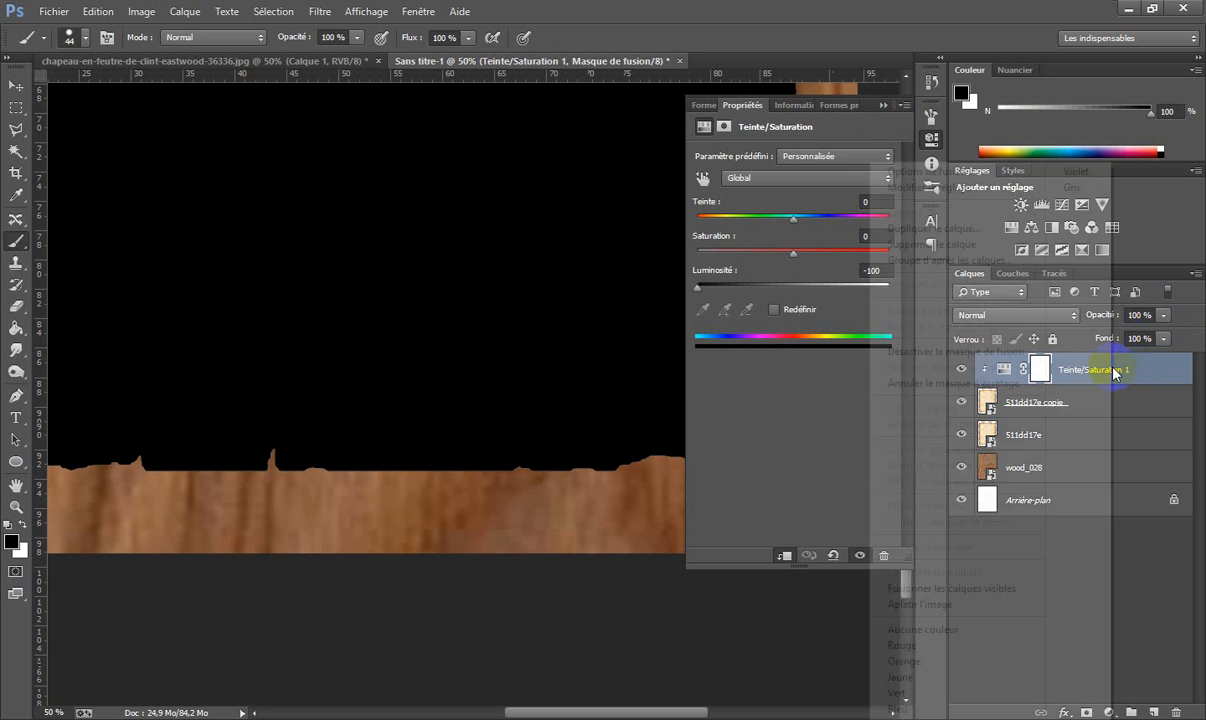
pyautogui.click(1136, 369)
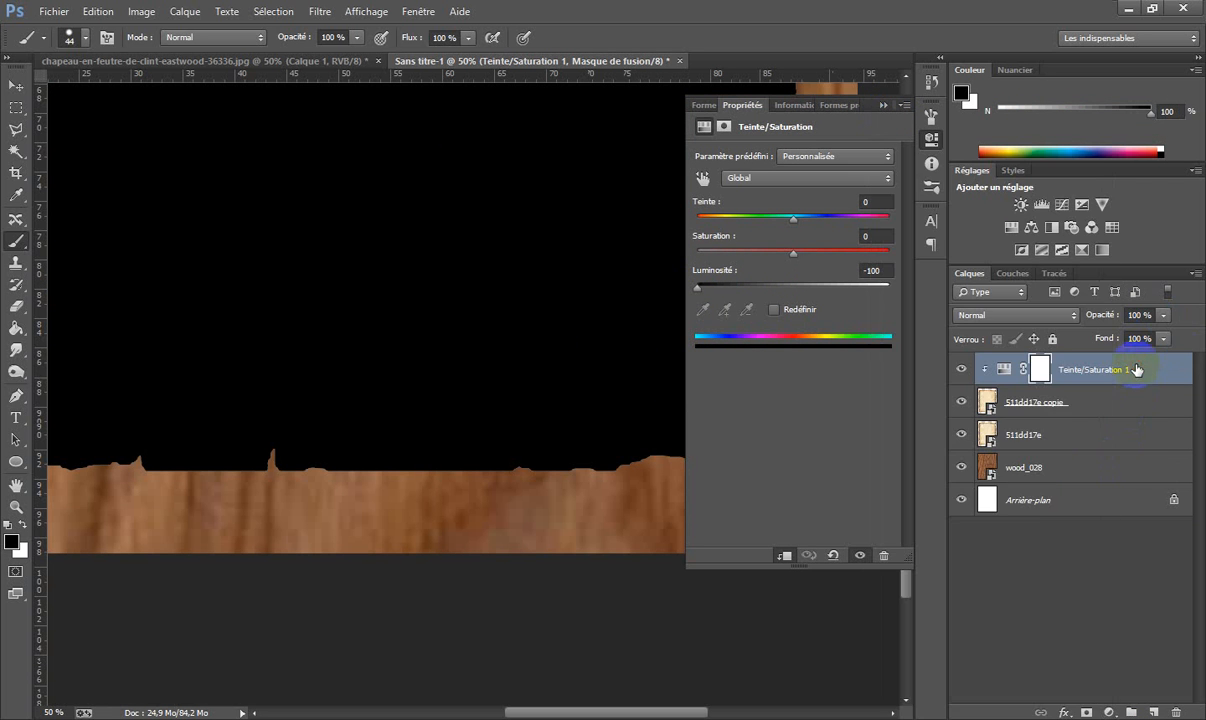
pyautogui.keyDown('shift'); pyautogui.click(1104, 400); pyautogui.keyUp('shift')
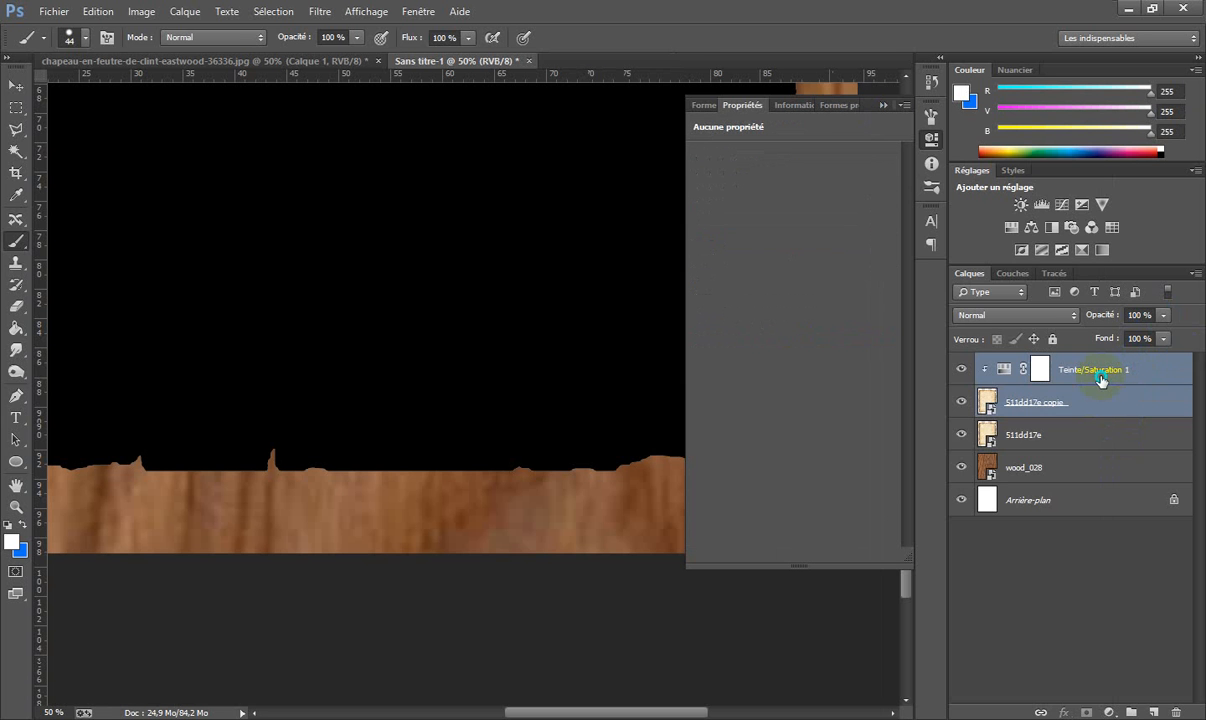
pyautogui.rightClick(1102, 381)
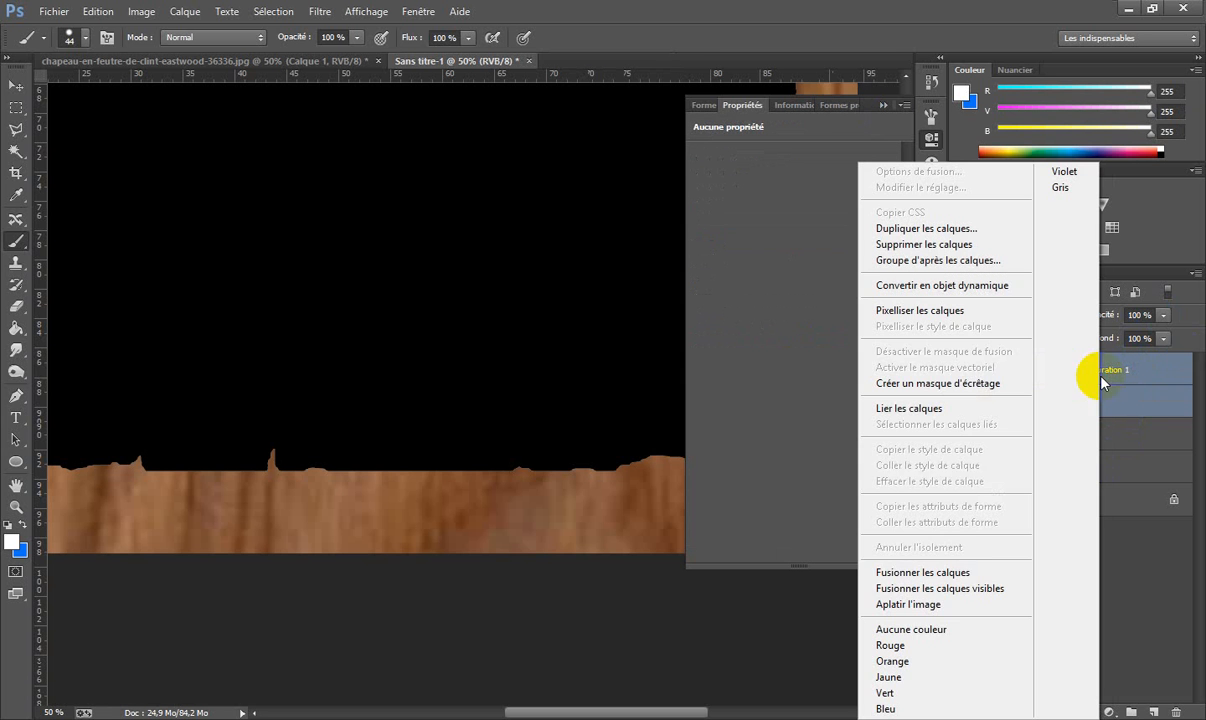
pyautogui.click(946, 575)
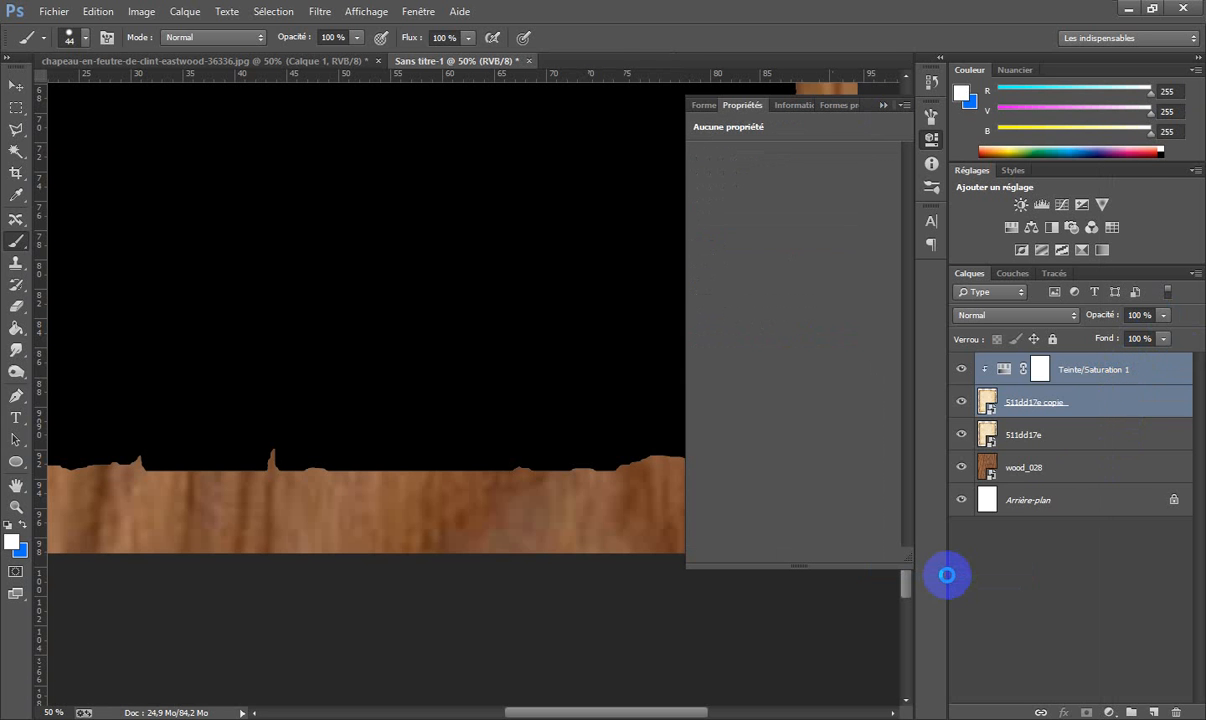
# Move the black layer below the parchment and offset it slightly right and down.
pyautogui.click(882, 104)
pyautogui.moveTo(1088, 370); pyautogui.dragTo(1071, 425)
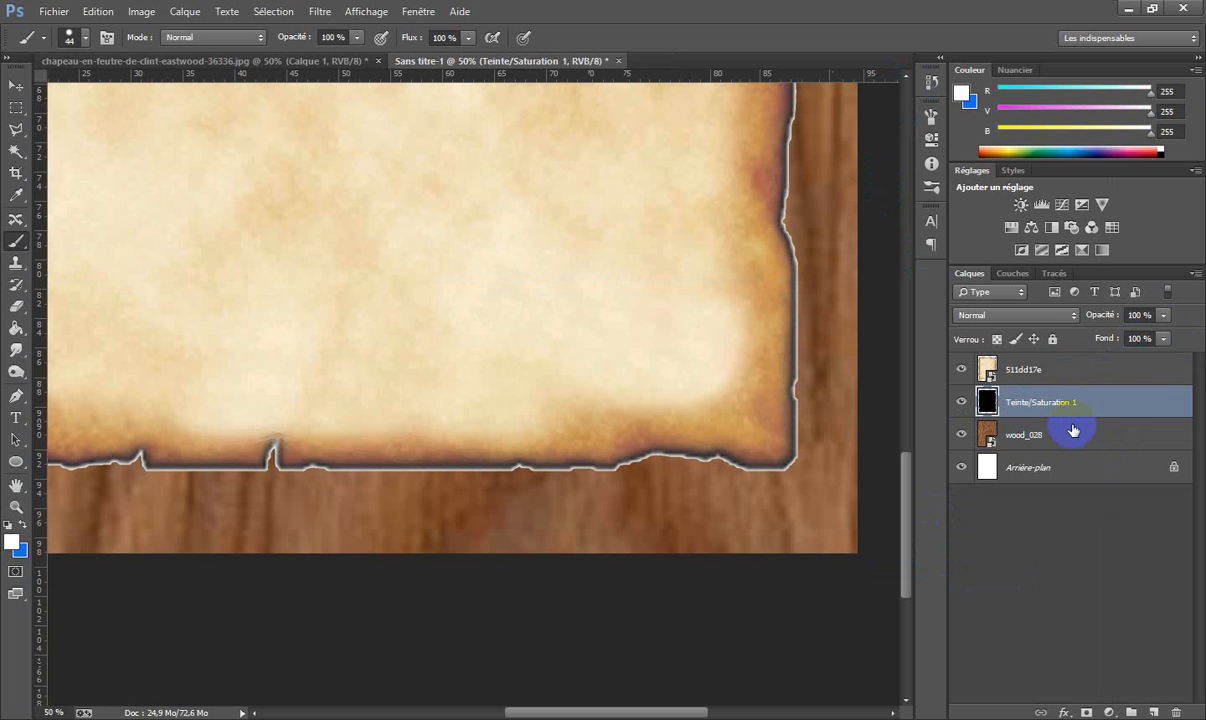
pyautogui.hotkey('ctrl', '-')
pyautogui.hotkey('ctrl', '-')
pyautogui.hotkey('ctrl', '-')
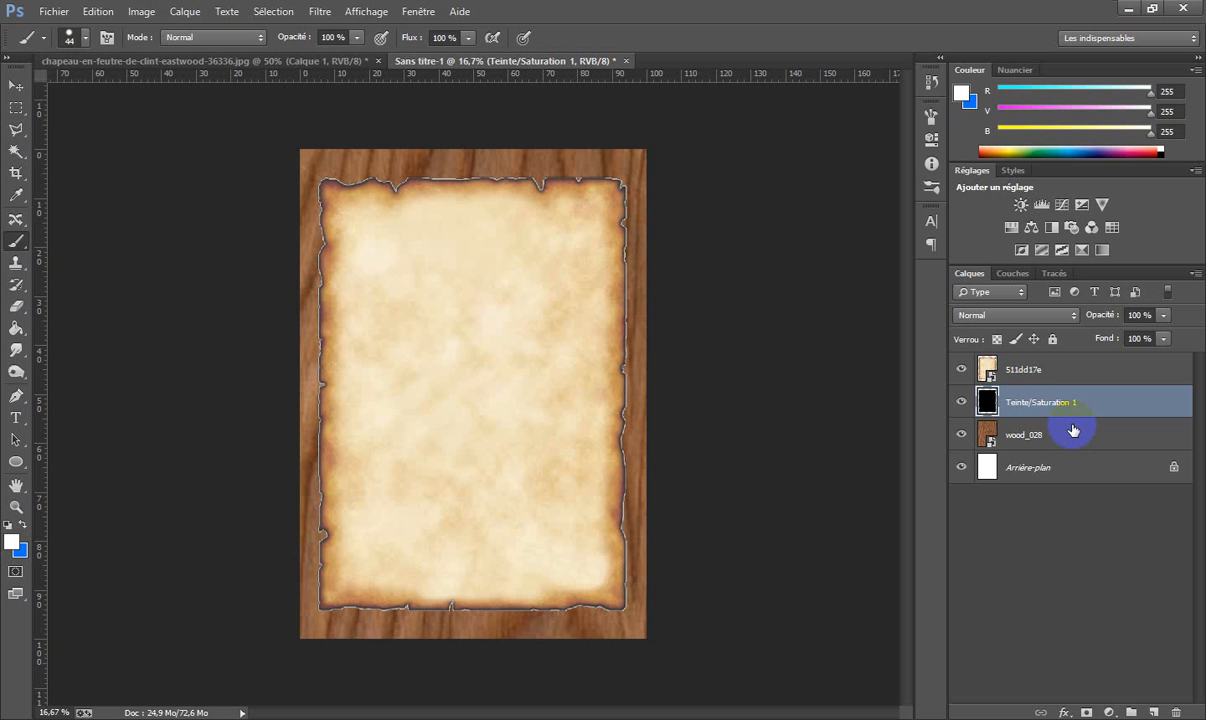
pyautogui.hotkey('ctrl', 't')
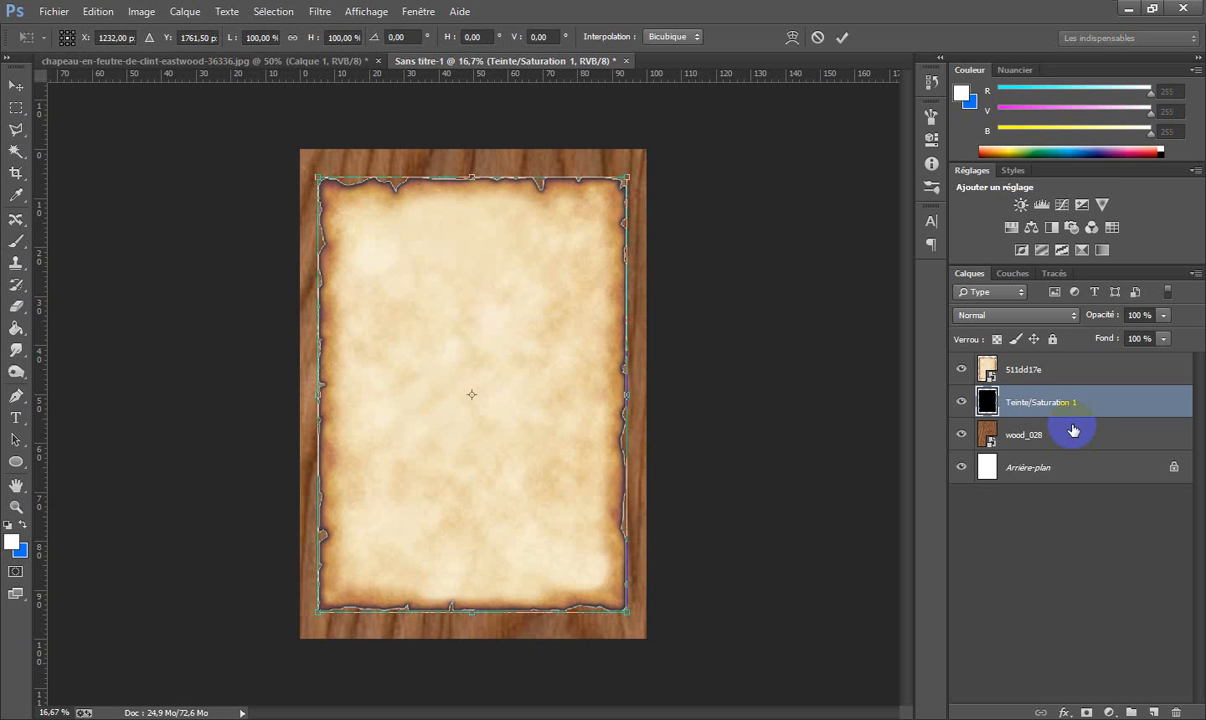
pyautogui.moveTo(531, 362); pyautogui.dragTo(540, 374)
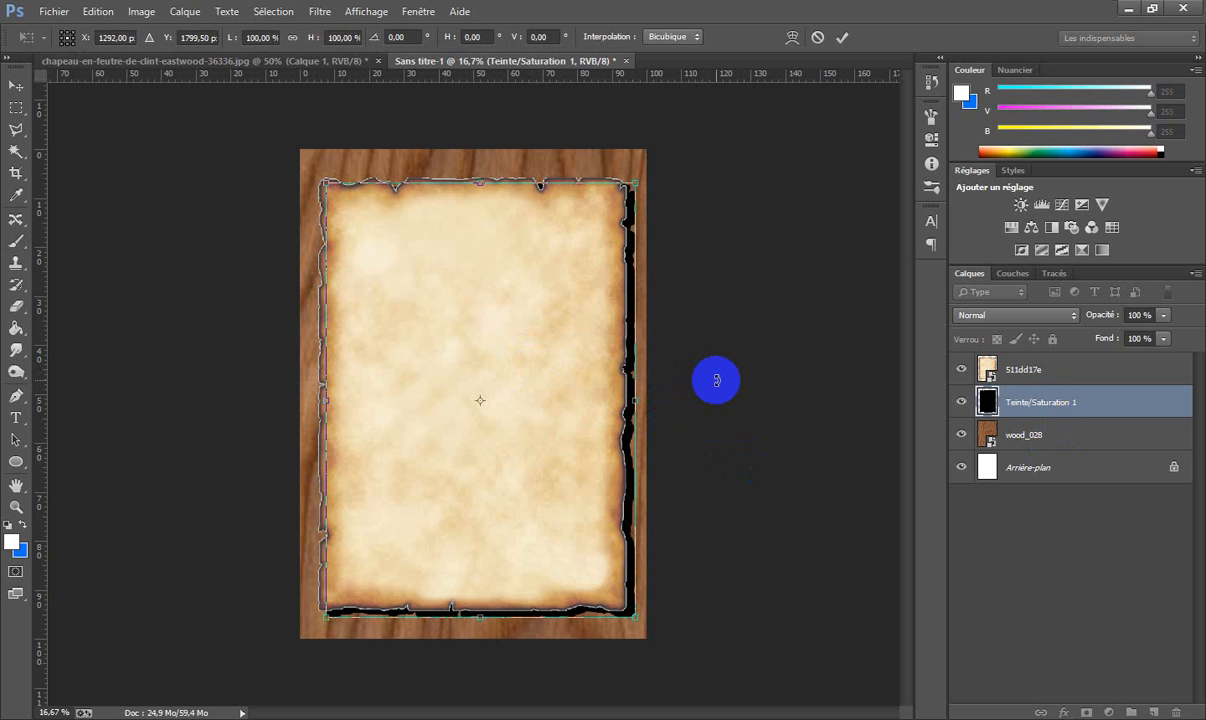
pyautogui.press('b')
pyautogui.press('Return')
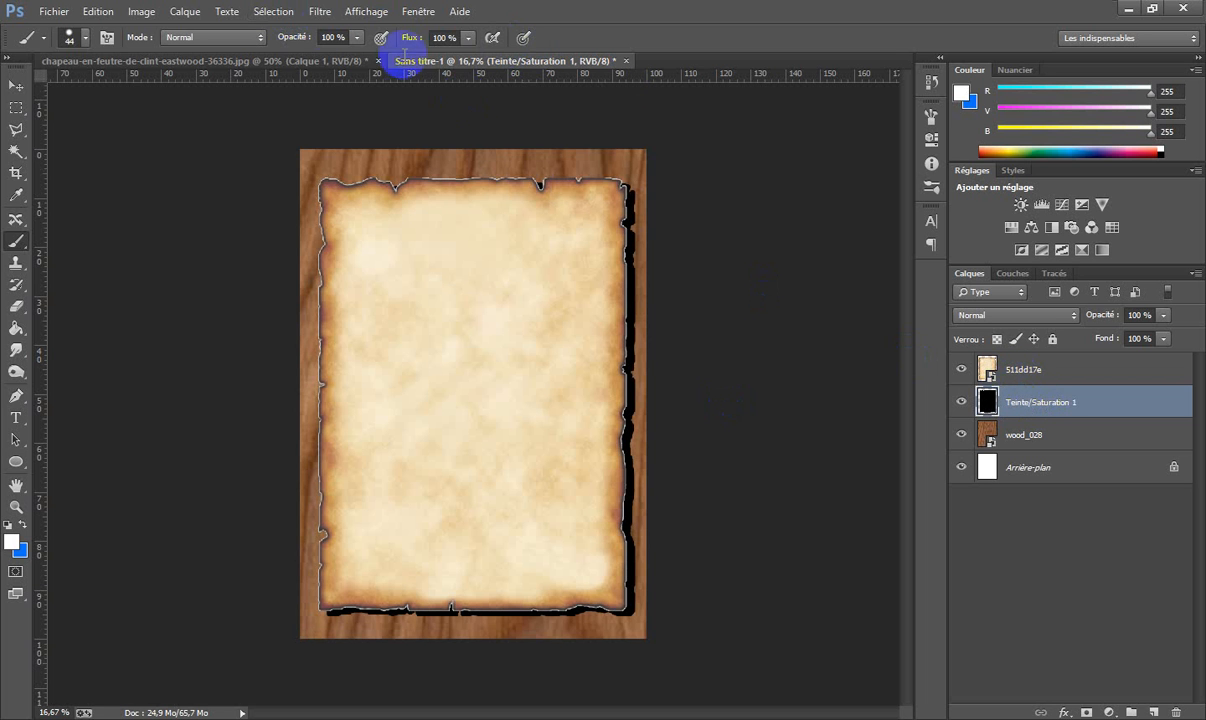
# Blur the black shadow layer with a 34,6-pixel Flou gaussien.
pyautogui.click(319, 11)
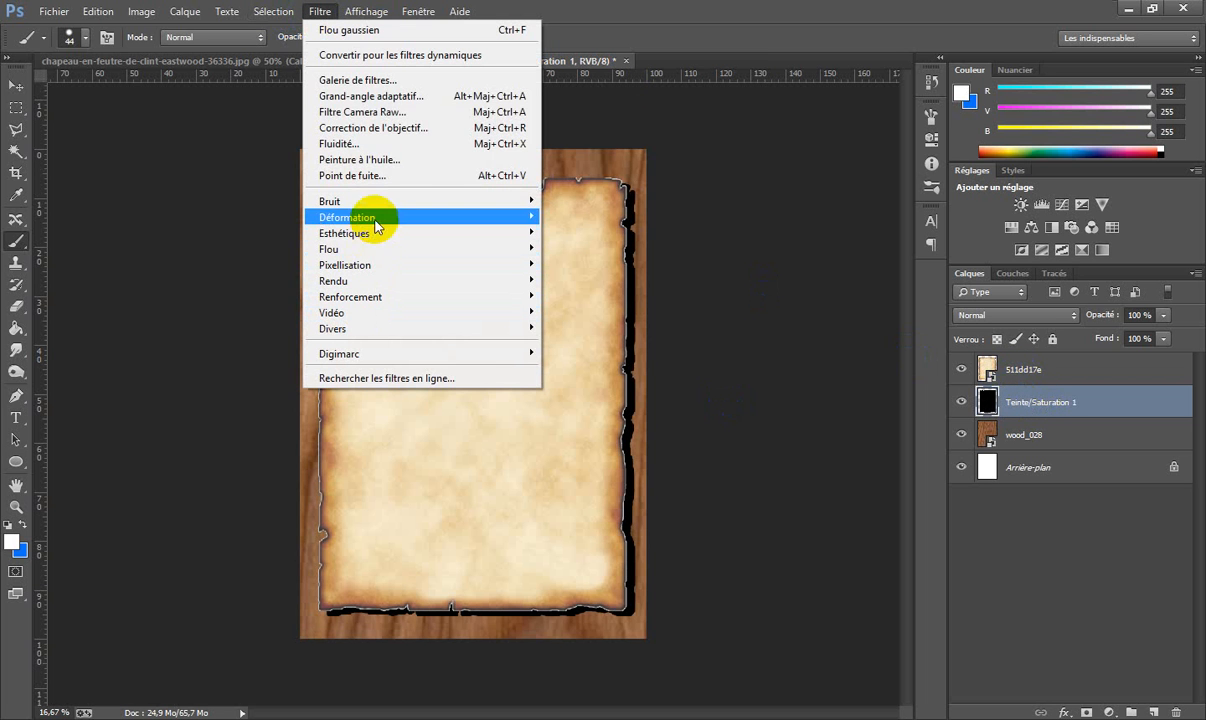
pyautogui.moveTo(384, 248)
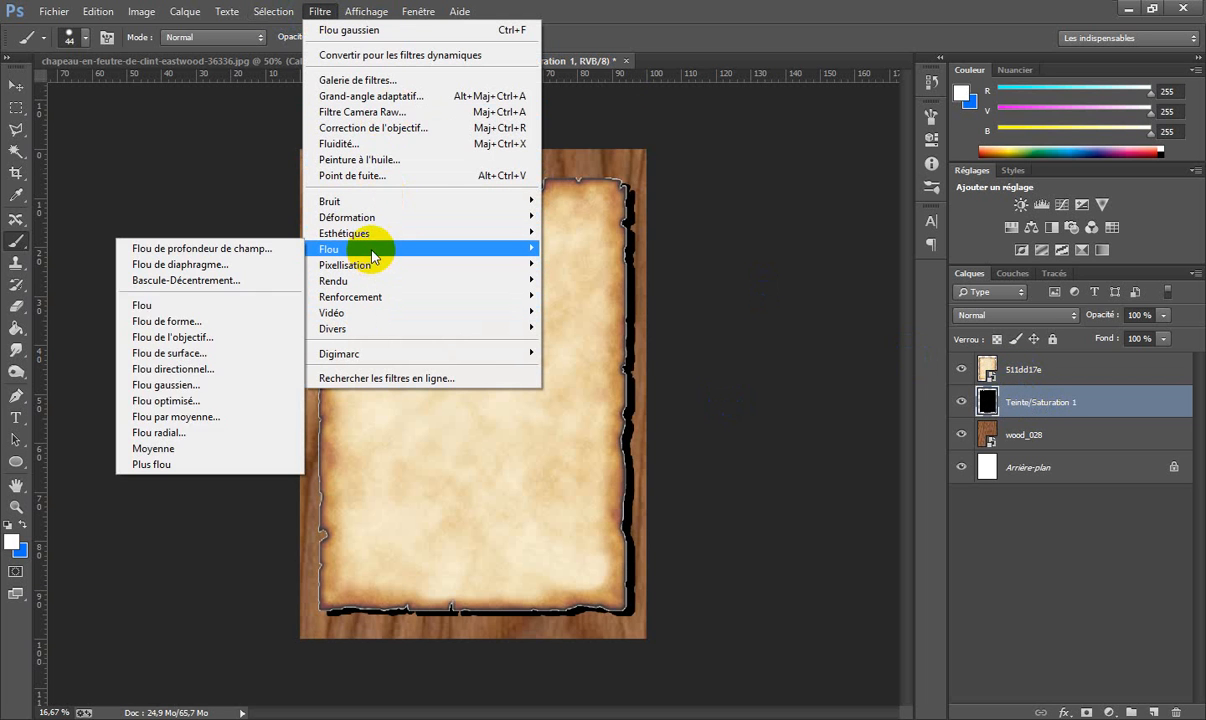
pyautogui.click(215, 385)
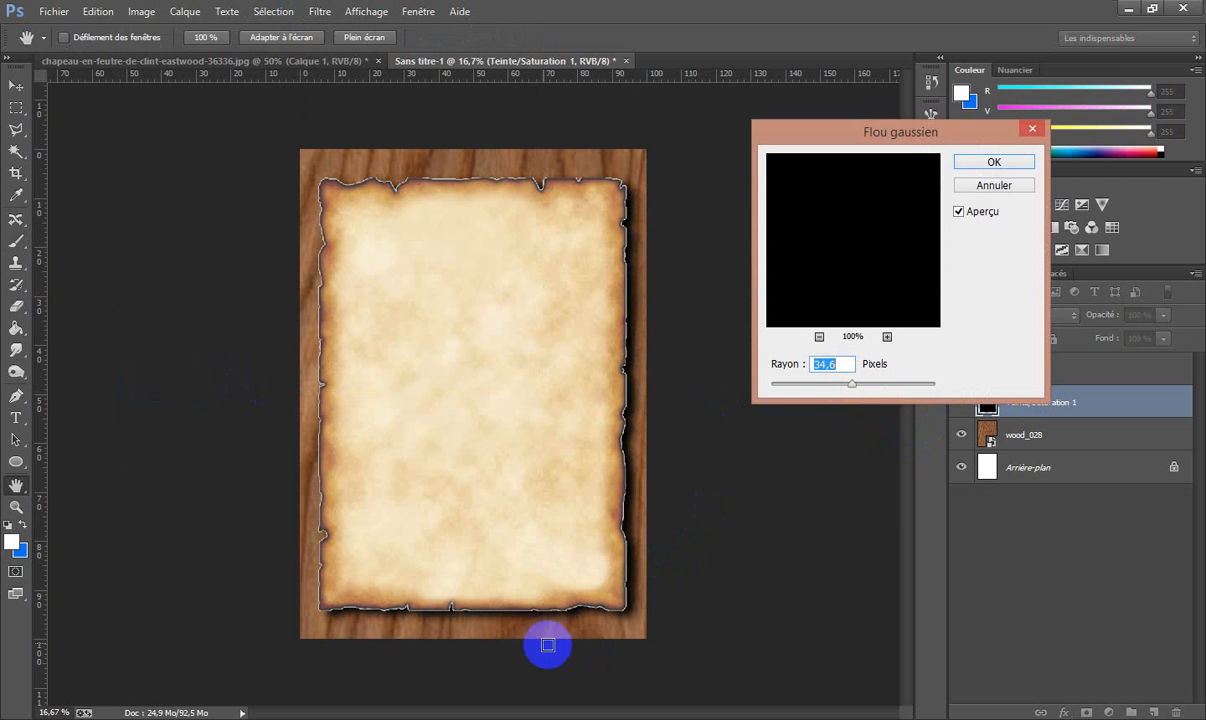
pyautogui.click(990, 163)
pyautogui.press('b')
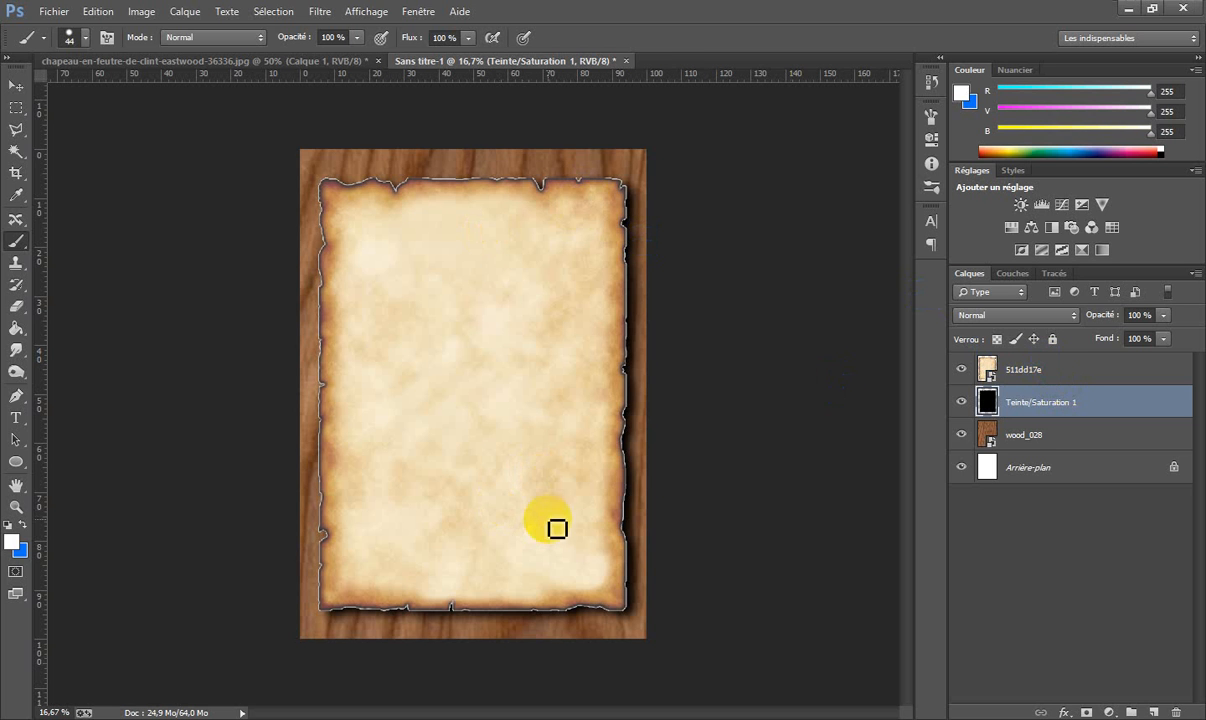
# Start a CM Old Western text line near the parchment's top left.
pyautogui.click(1045, 366)
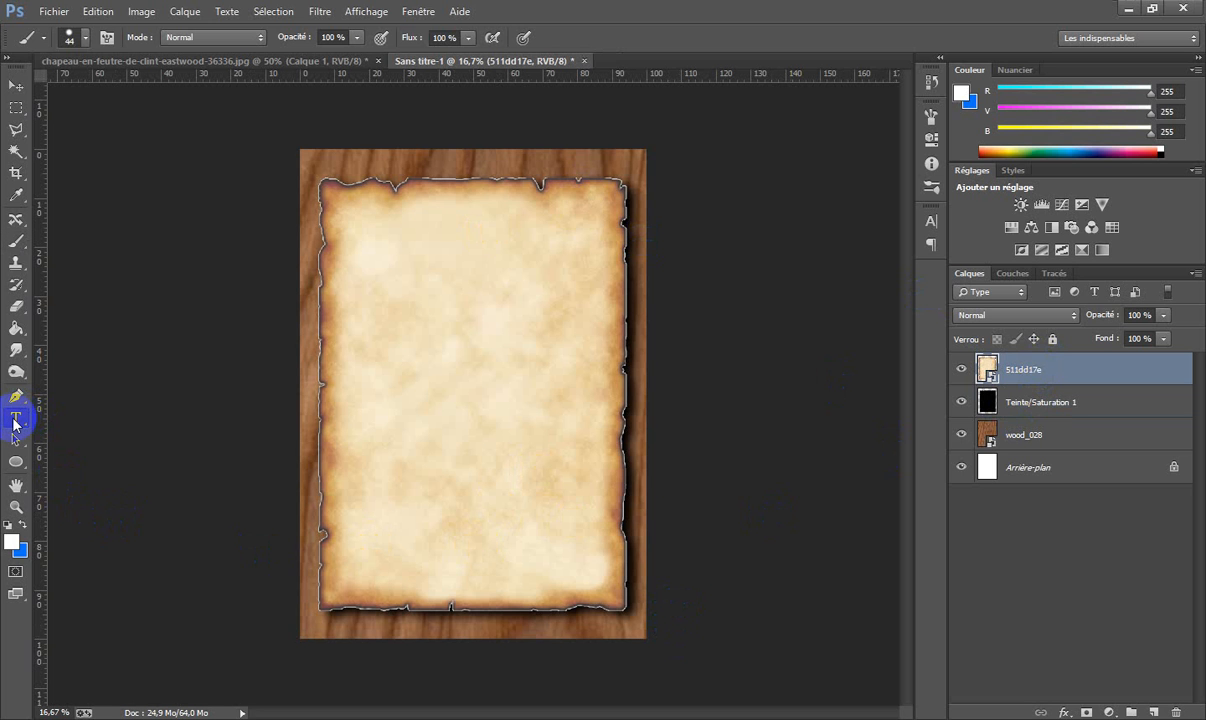
pyautogui.click(15, 420)
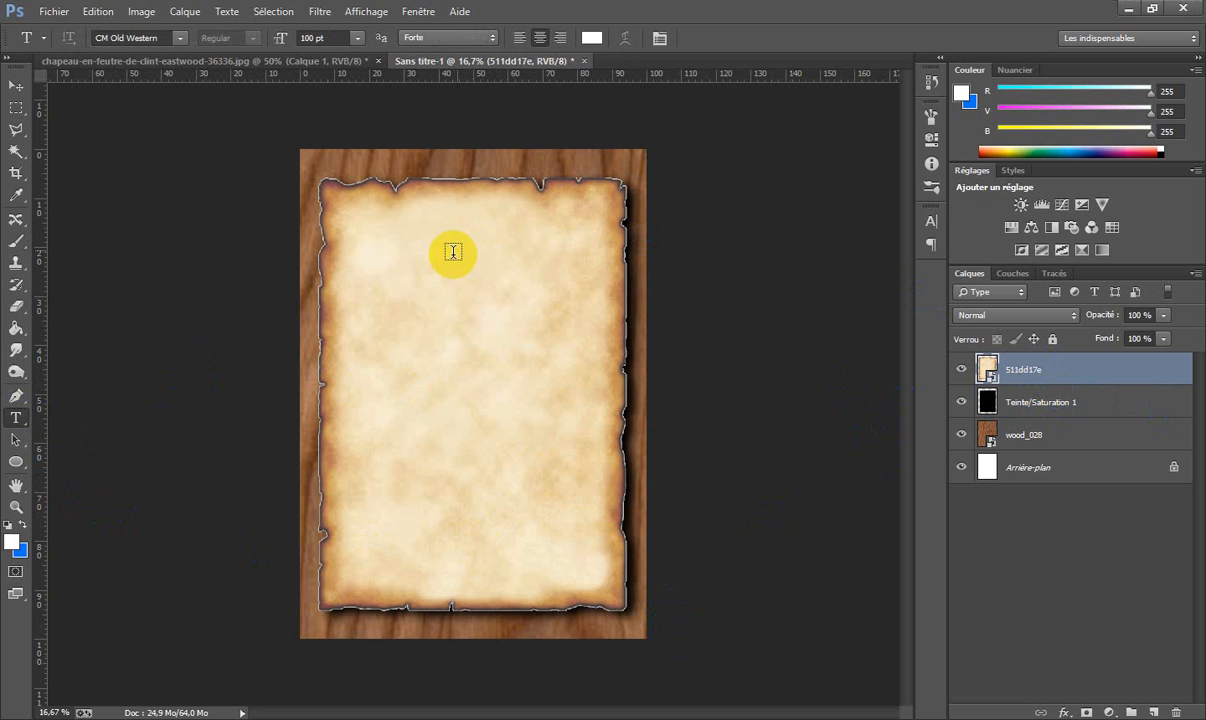
pyautogui.click(377, 231)
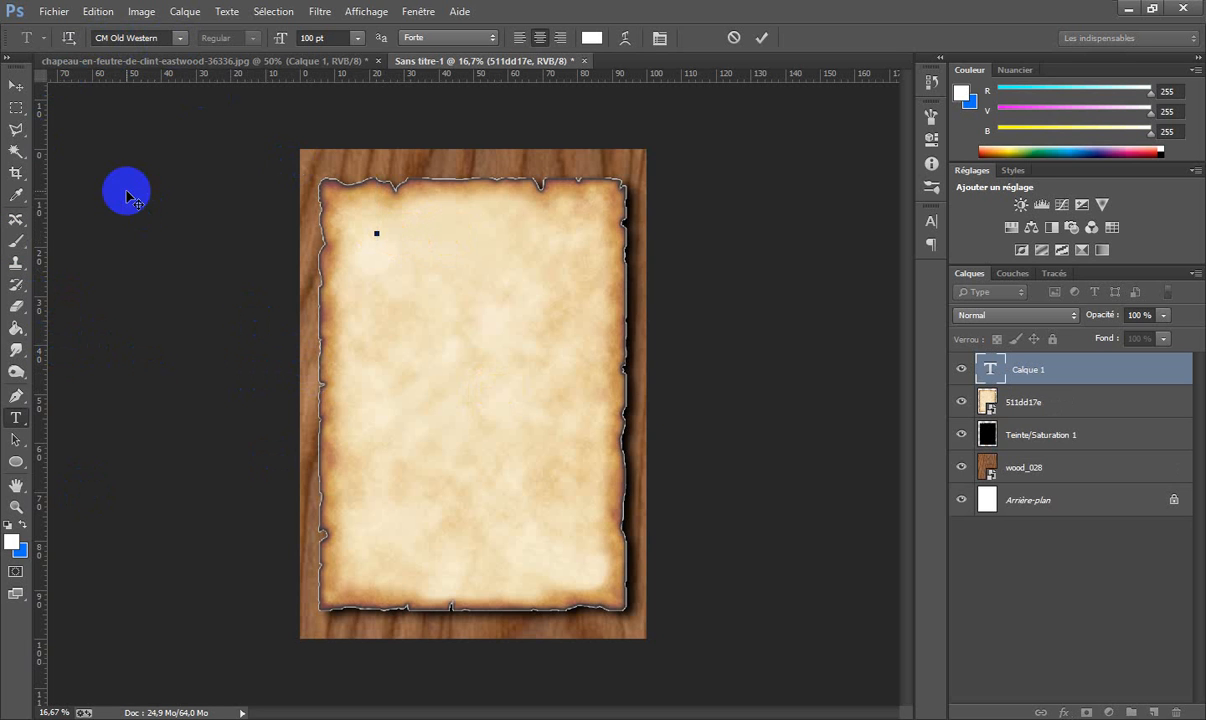
# Move the tuto western folder window over the Photoshop window.
pyautogui.click(54, 12)
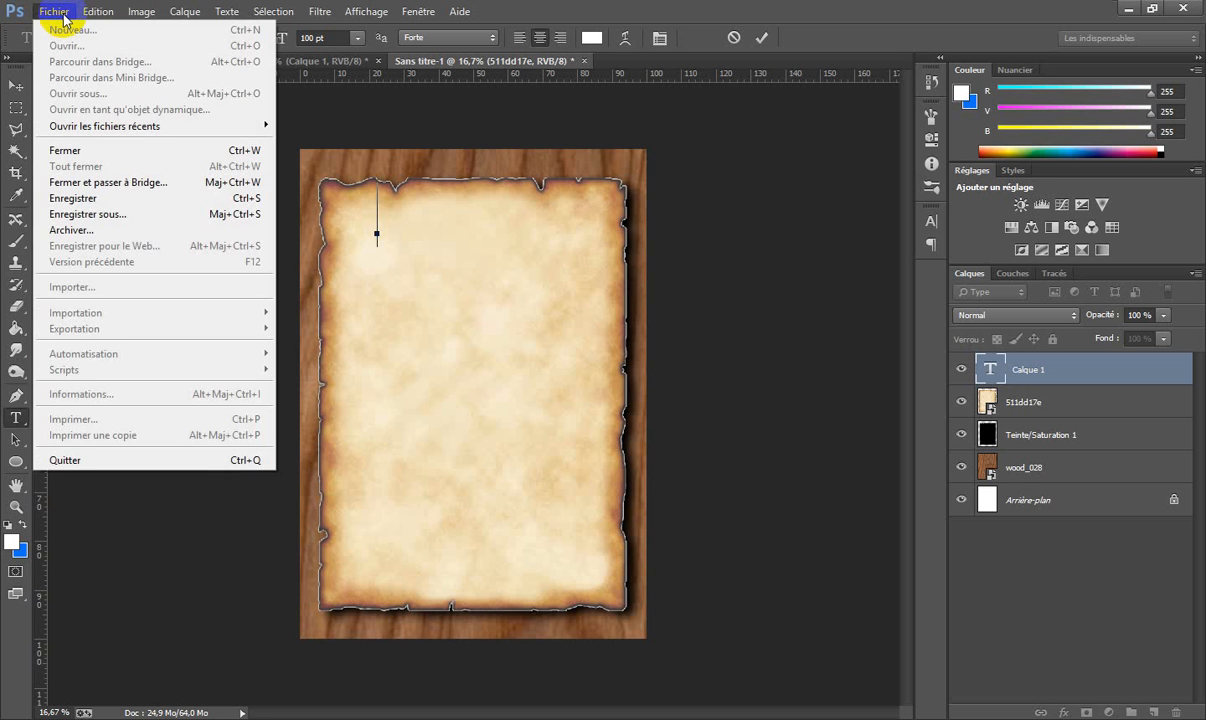
pyautogui.click(416, 128)
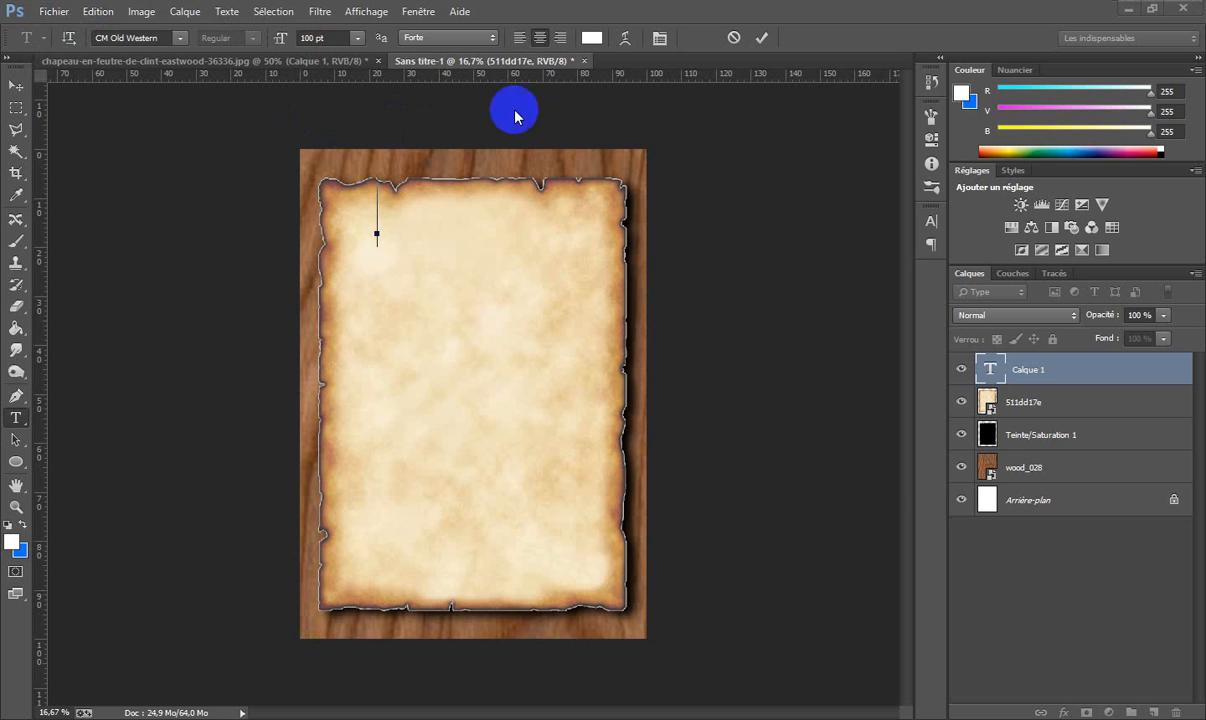
pyautogui.moveTo(517, 114); pyautogui.dragTo(588, 126)
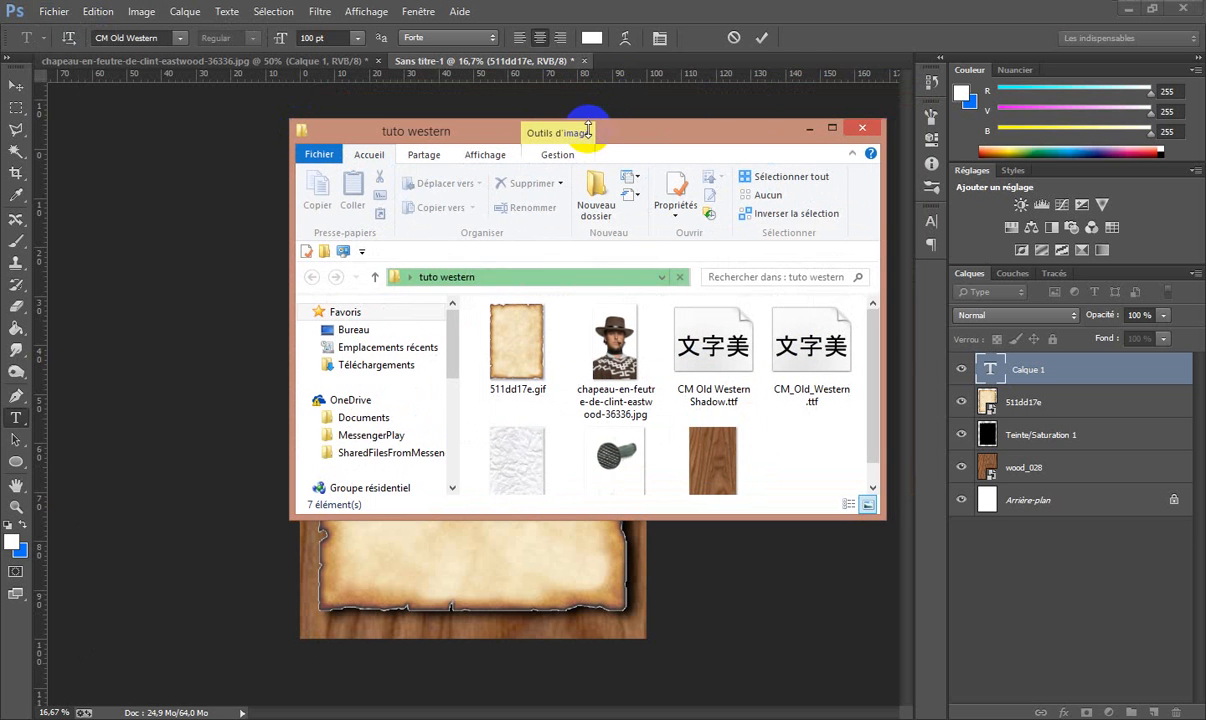
# Install CM Old Western Shadow.ttf, answering Oui to replace the existing copy, then minimise the folder.
pyautogui.click(831, 127)
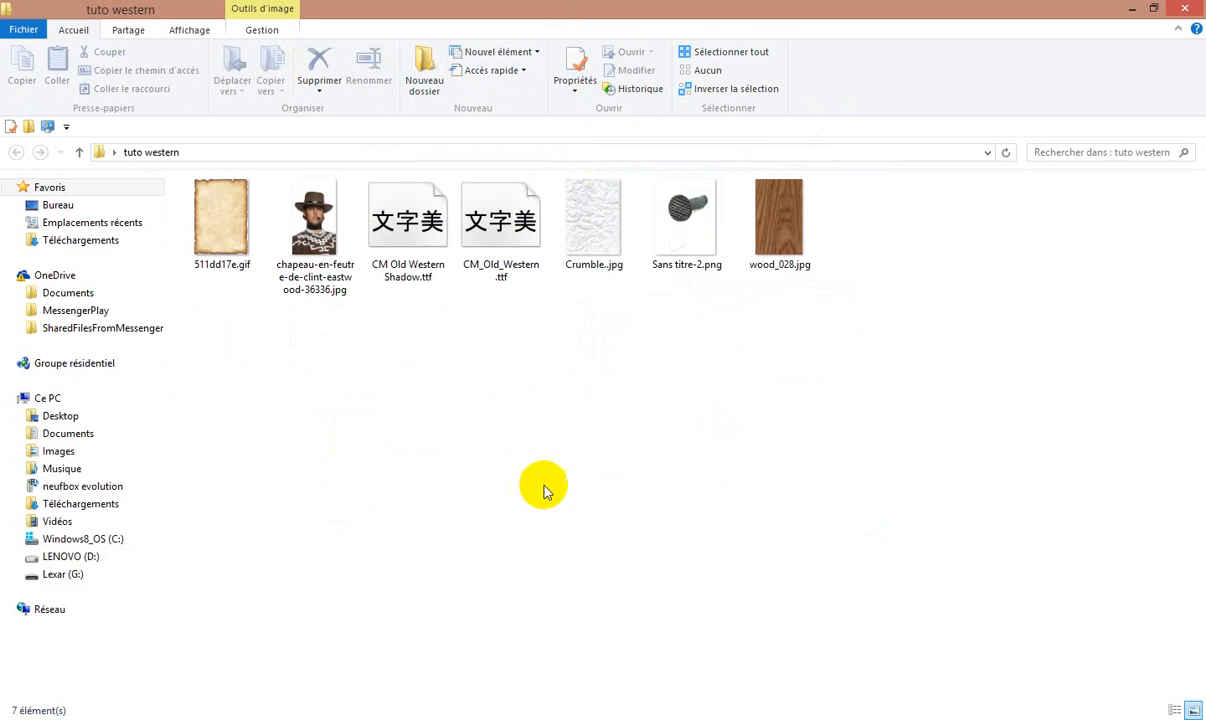
pyautogui.click(417, 242)
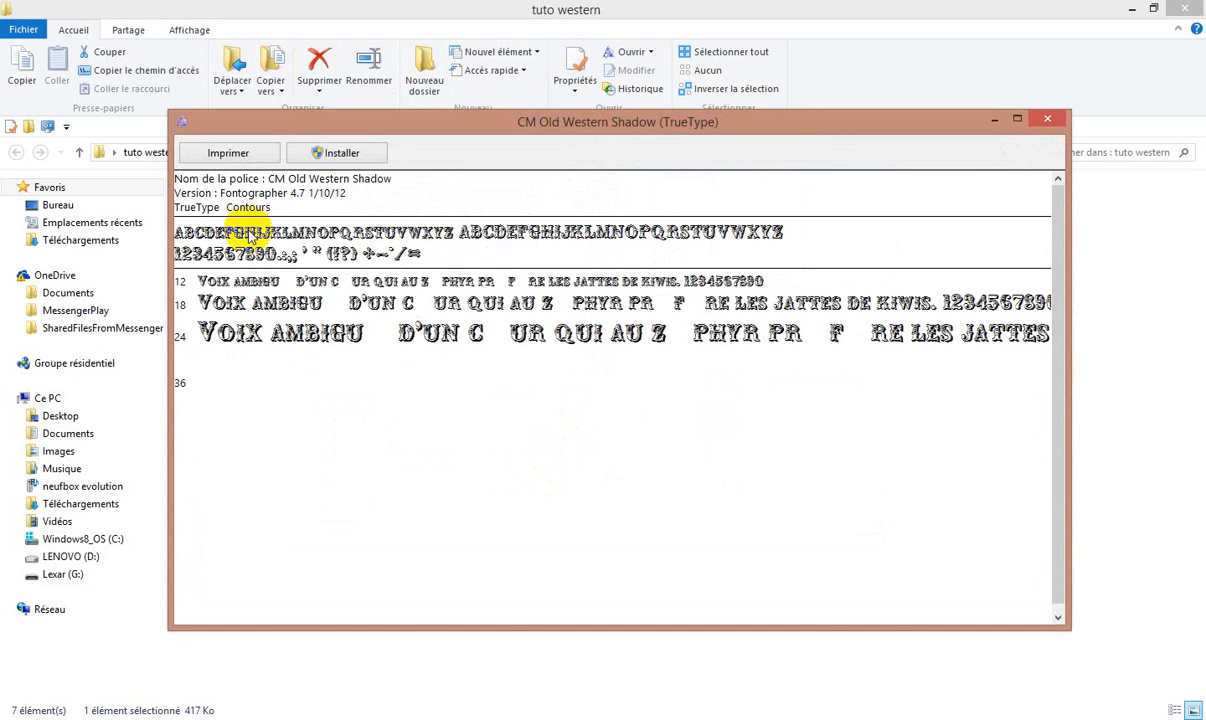
pyautogui.click(343, 156)
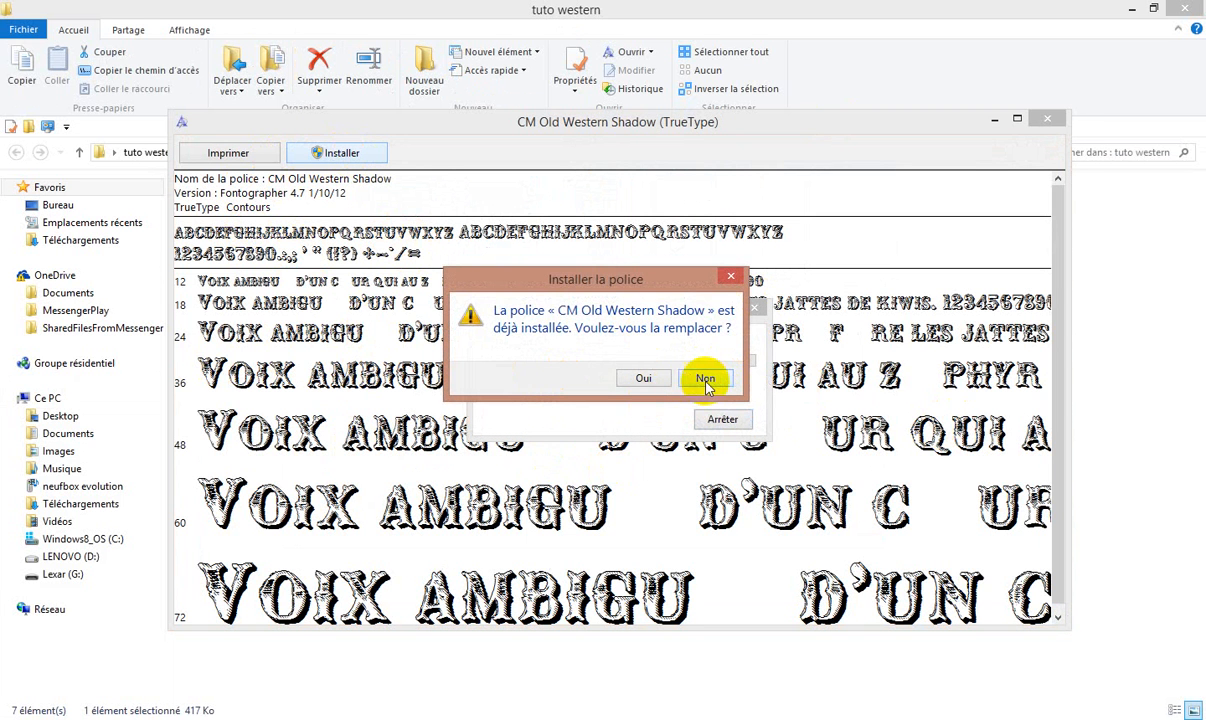
pyautogui.click(648, 378)
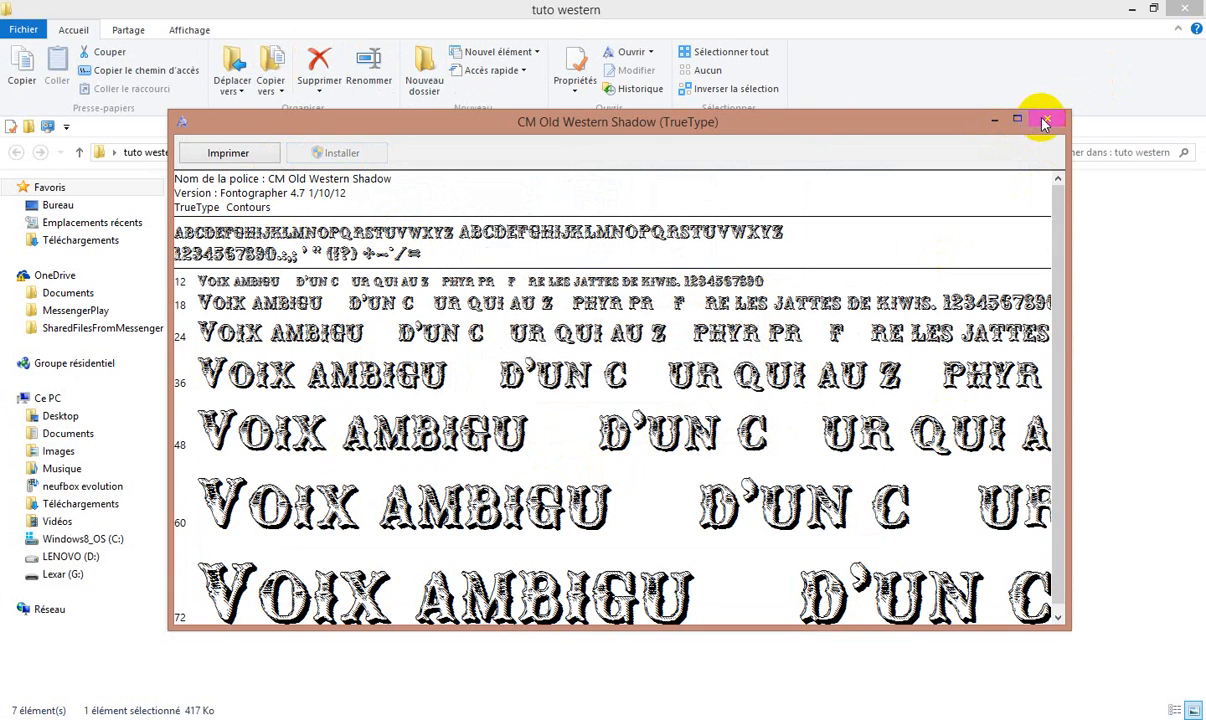
pyautogui.click(1043, 122)
pyautogui.click(1131, 9)
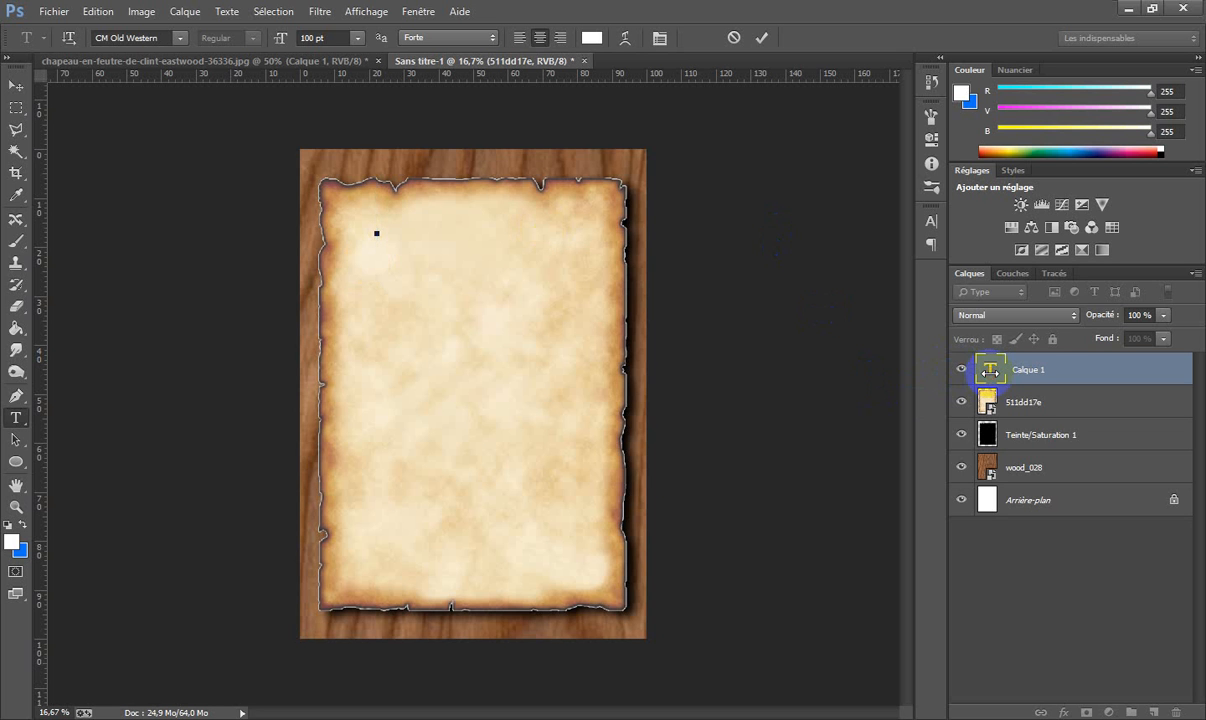
# Trash the Calque 1 text layer, then type and erase a 'Far' test and trash that layer too.
pyautogui.click(1030, 370)
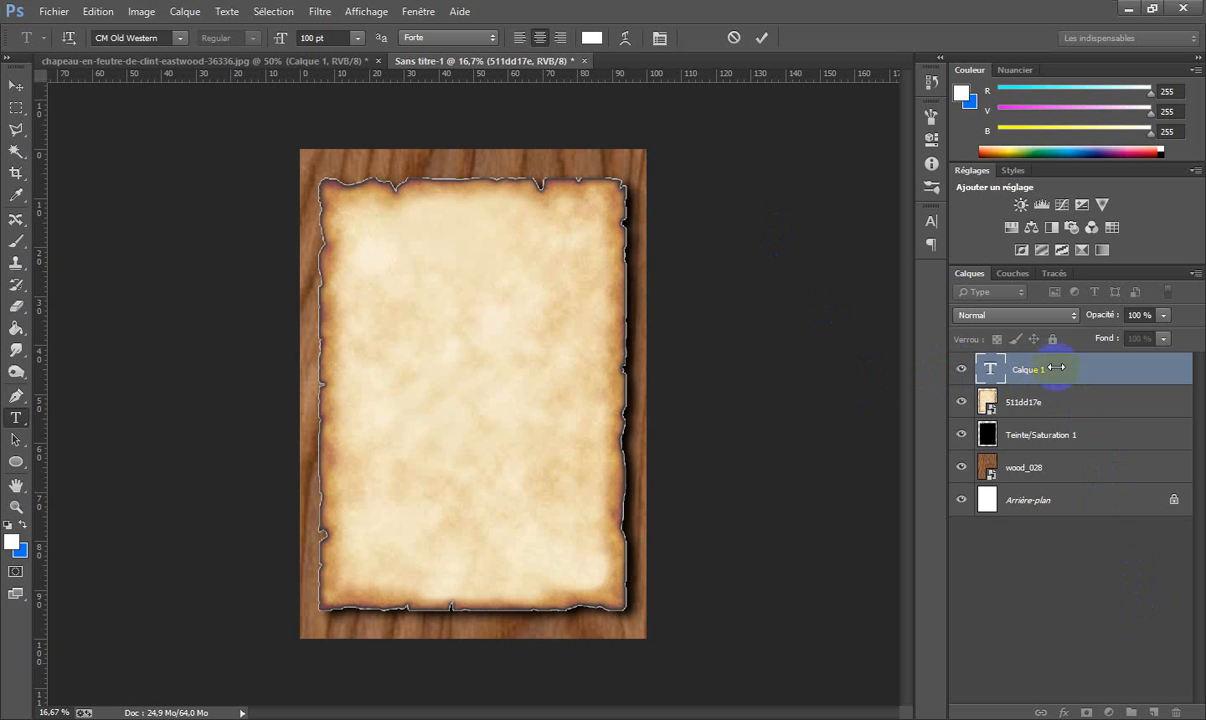
pyautogui.moveTo(1046, 370); pyautogui.dragTo(1176, 712)
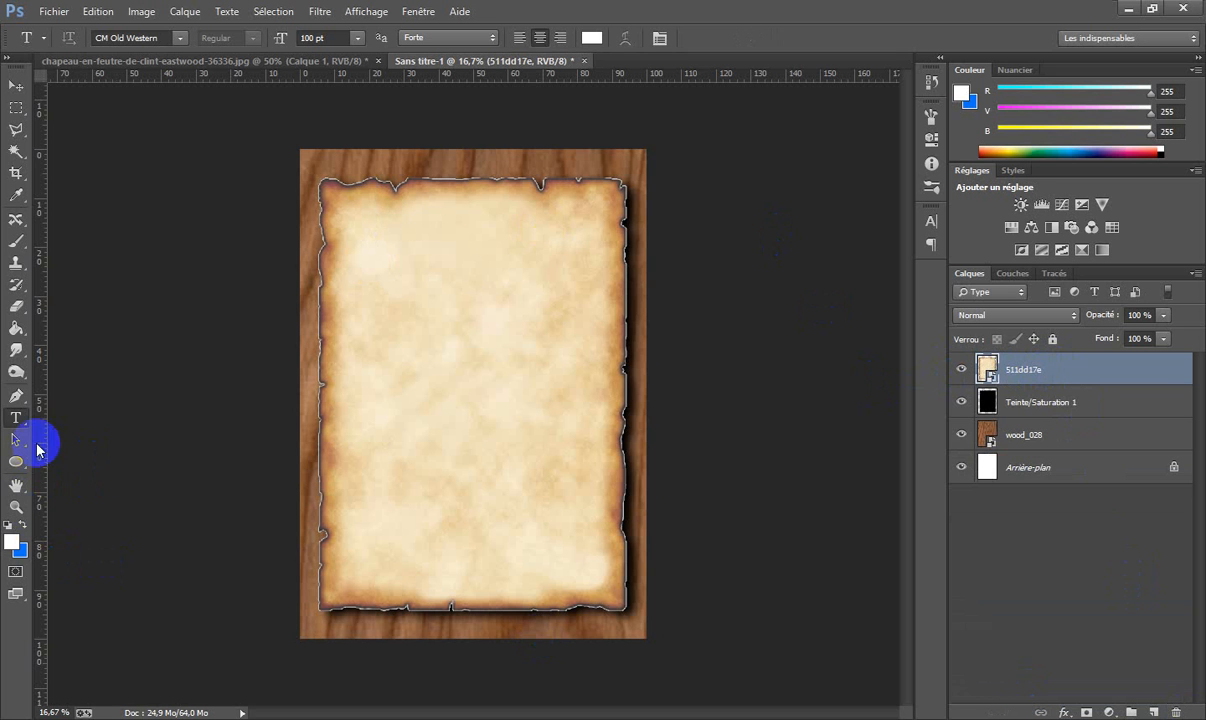
pyautogui.click(393, 232)
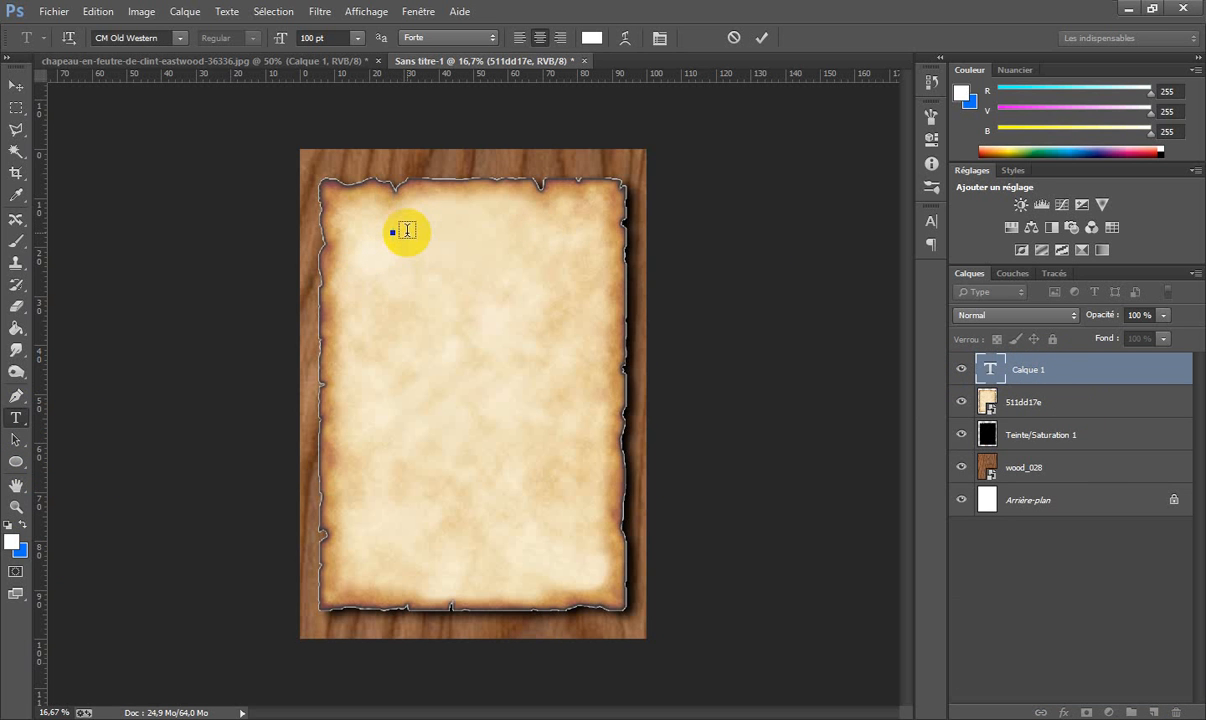
pyautogui.write('Far')
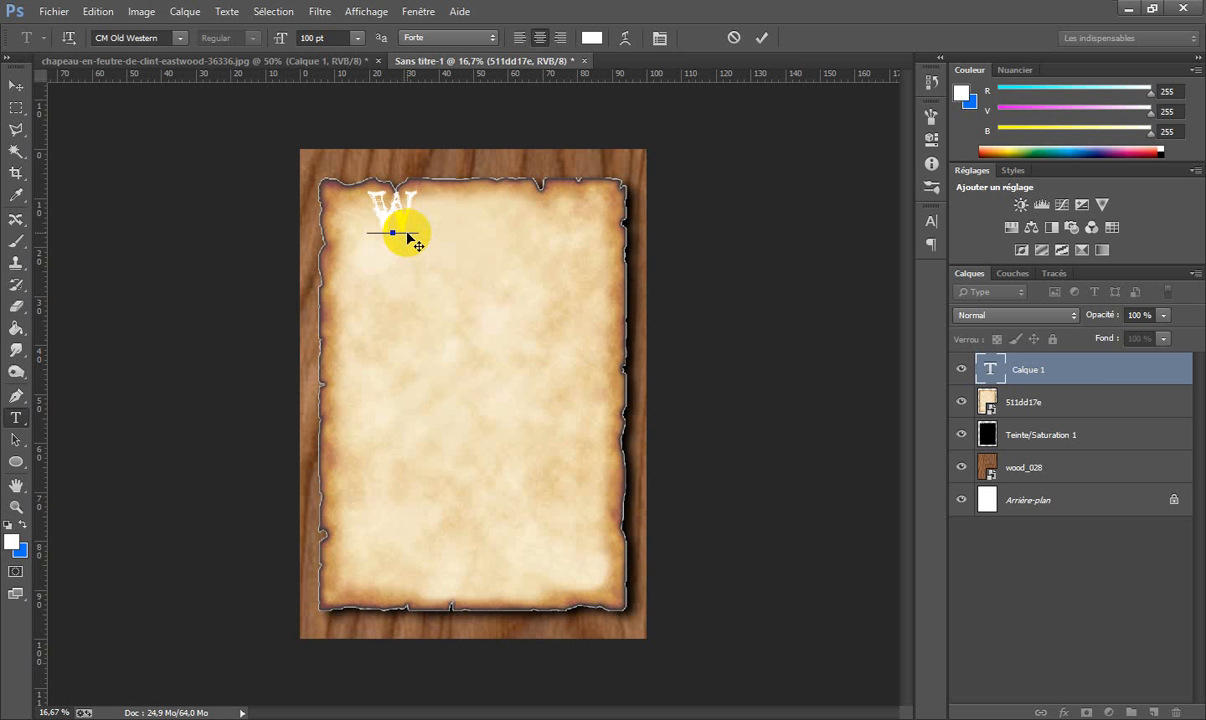
pyautogui.press('BackSpace')
pyautogui.press('BackSpace')
pyautogui.press('BackSpace')
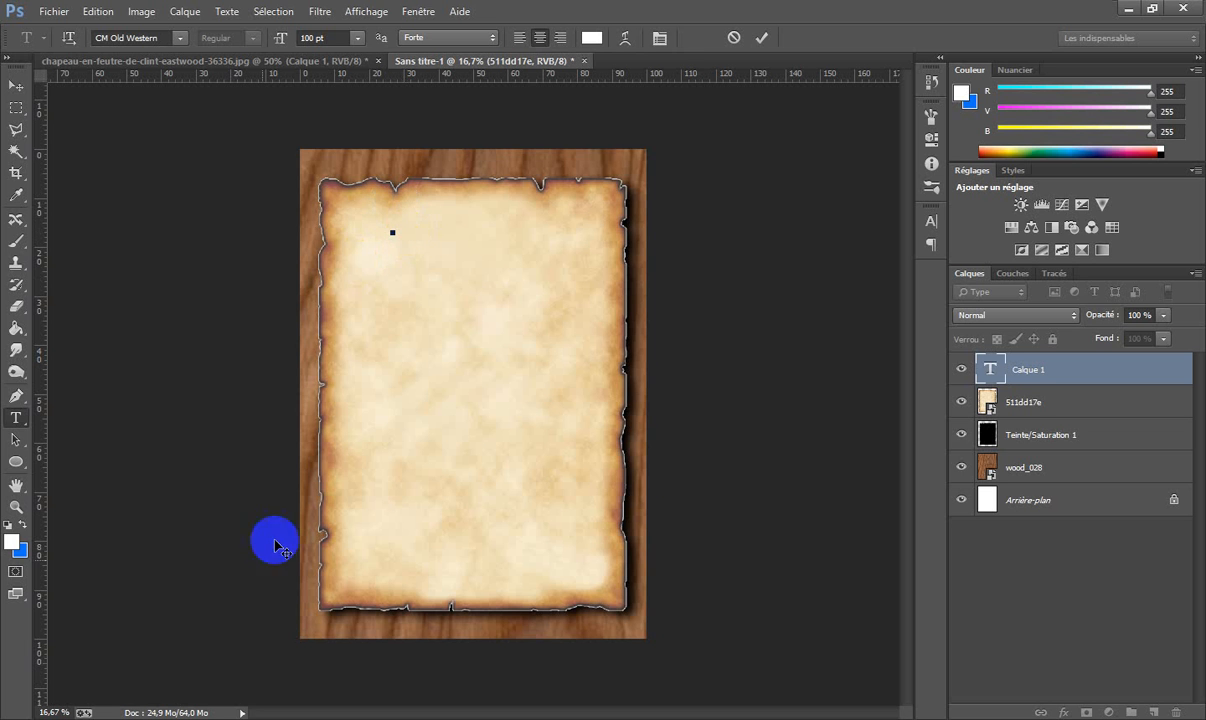
pyautogui.moveTo(980, 368); pyautogui.dragTo(1180, 710)
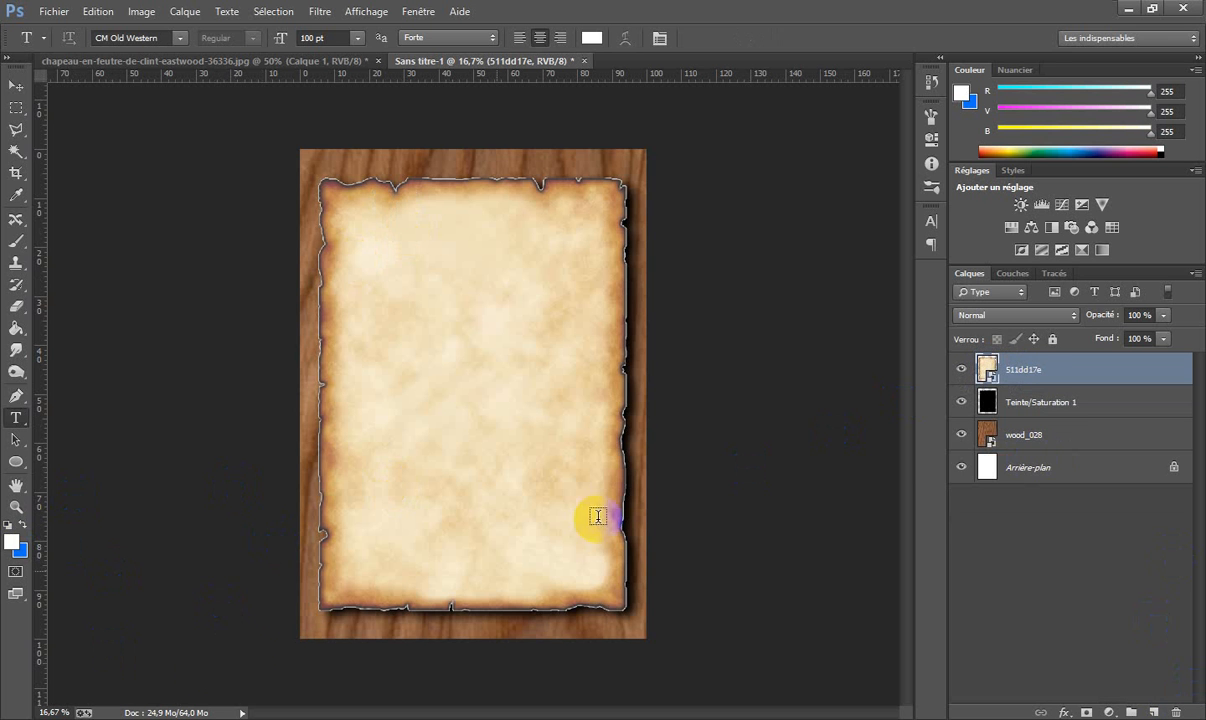
# Sample the wood brown with the Eyedropper and refine the foreground colour to 9a5545.
pyautogui.click(12, 541)
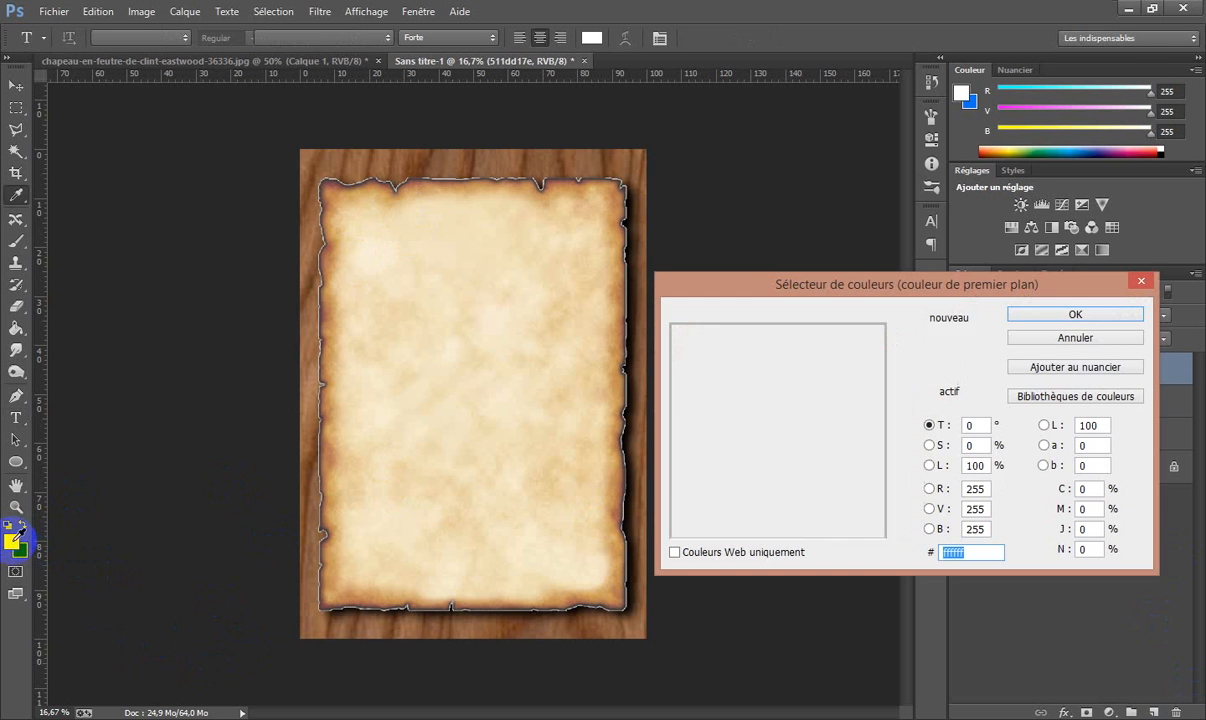
pyautogui.click(1094, 342)
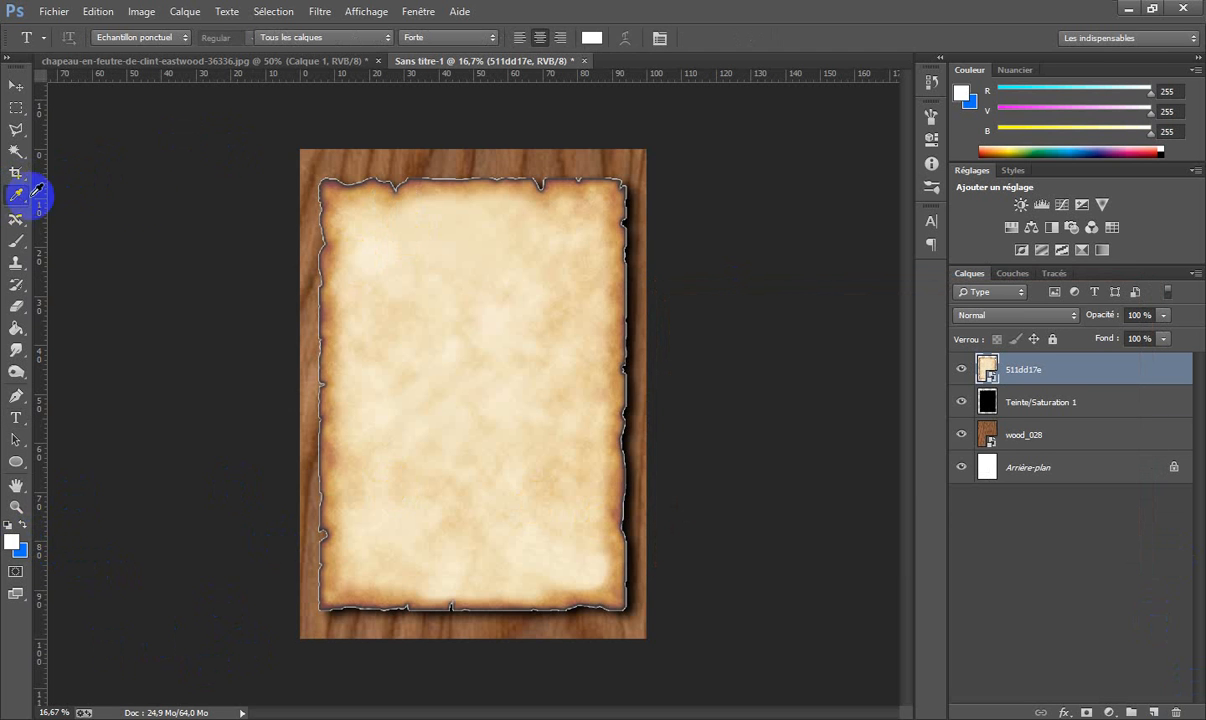
pyautogui.click(16, 194)
pyautogui.click(328, 182)
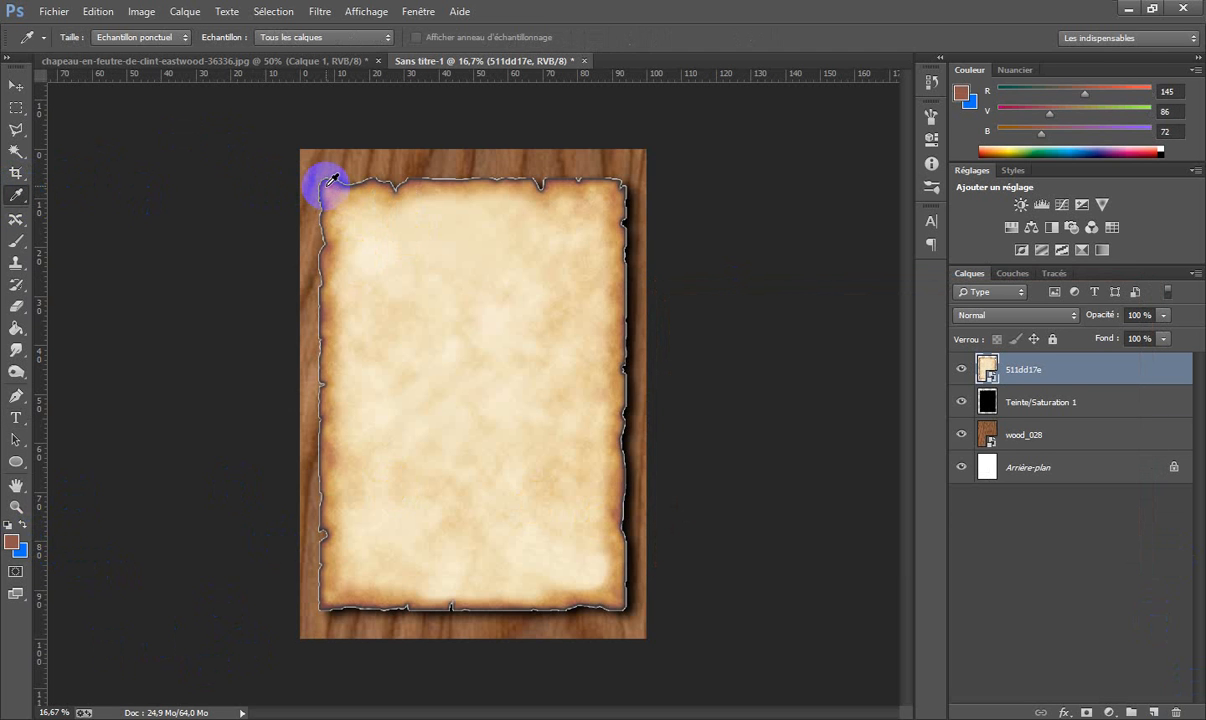
pyautogui.click(12, 541)
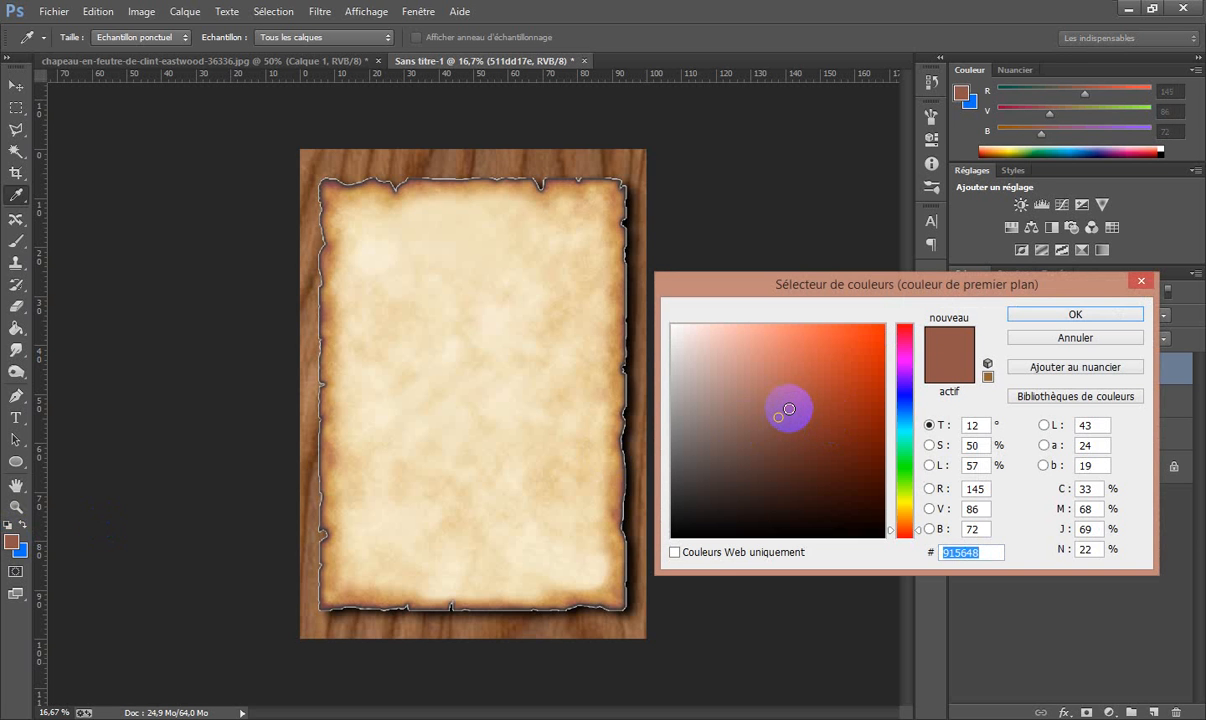
pyautogui.click(789, 408)
pyautogui.click(1075, 314)
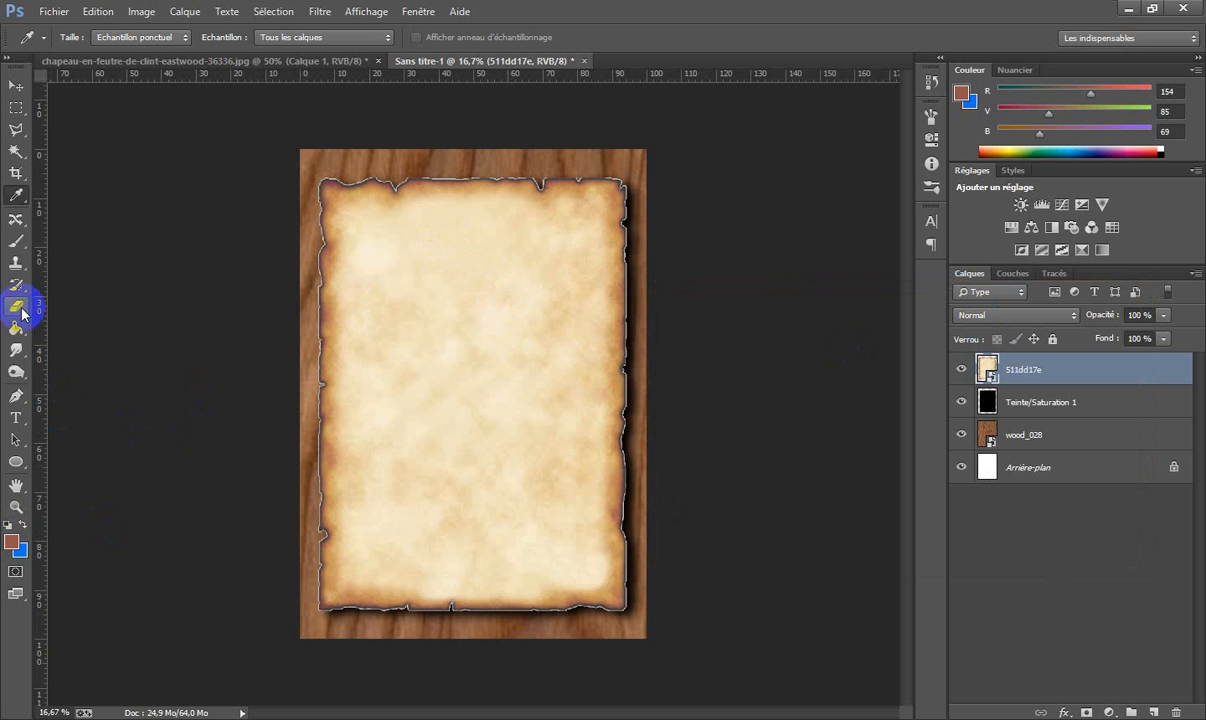
pyautogui.click(20, 419)
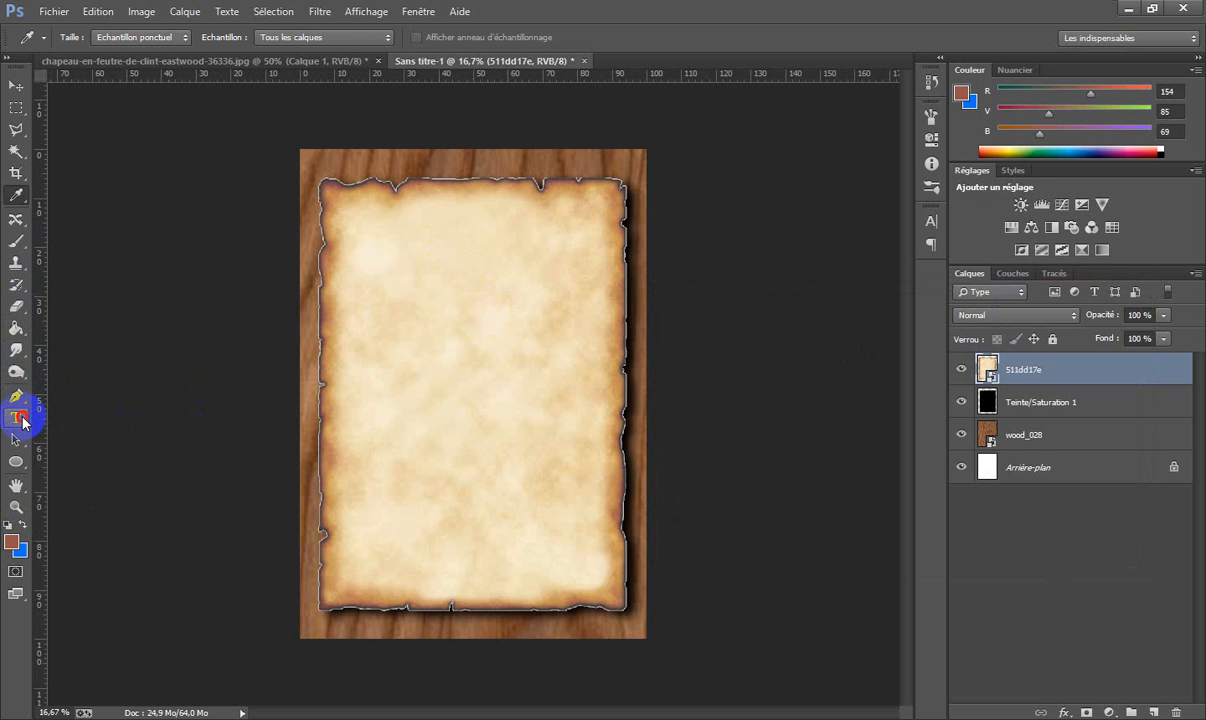
# Type WANTED near the parchment top and move it fully onto the paper.
pyautogui.click(390, 238)
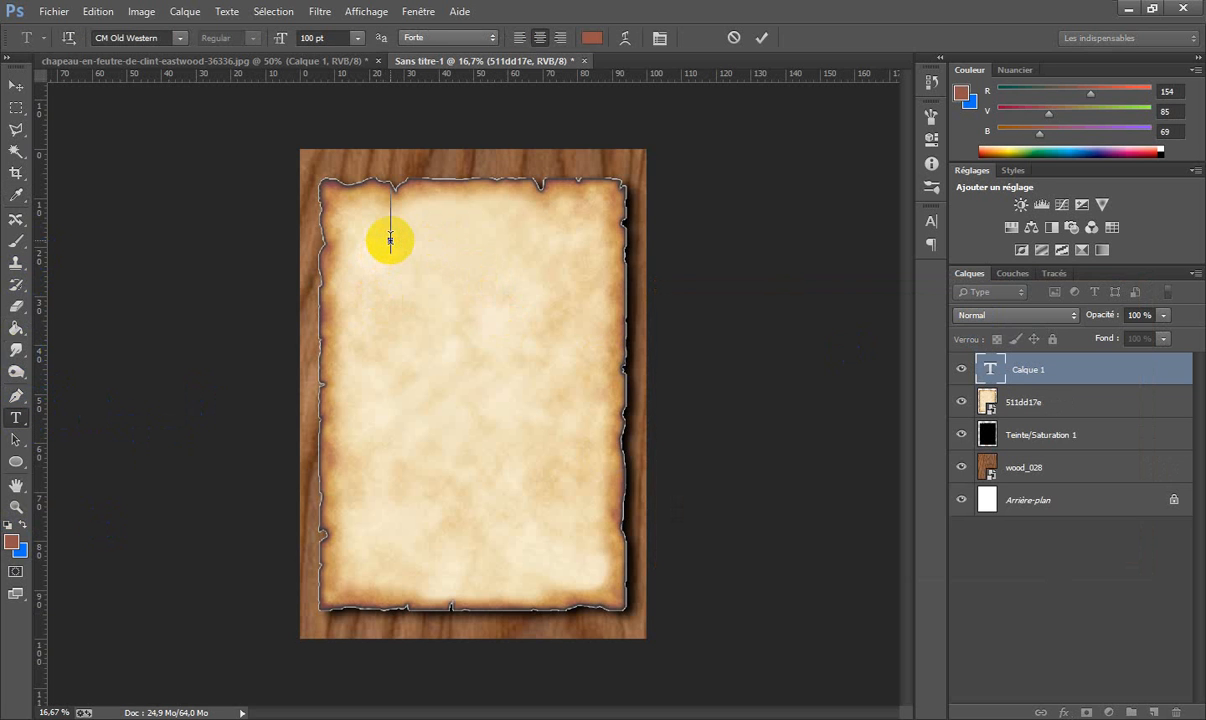
pyautogui.write('WA')
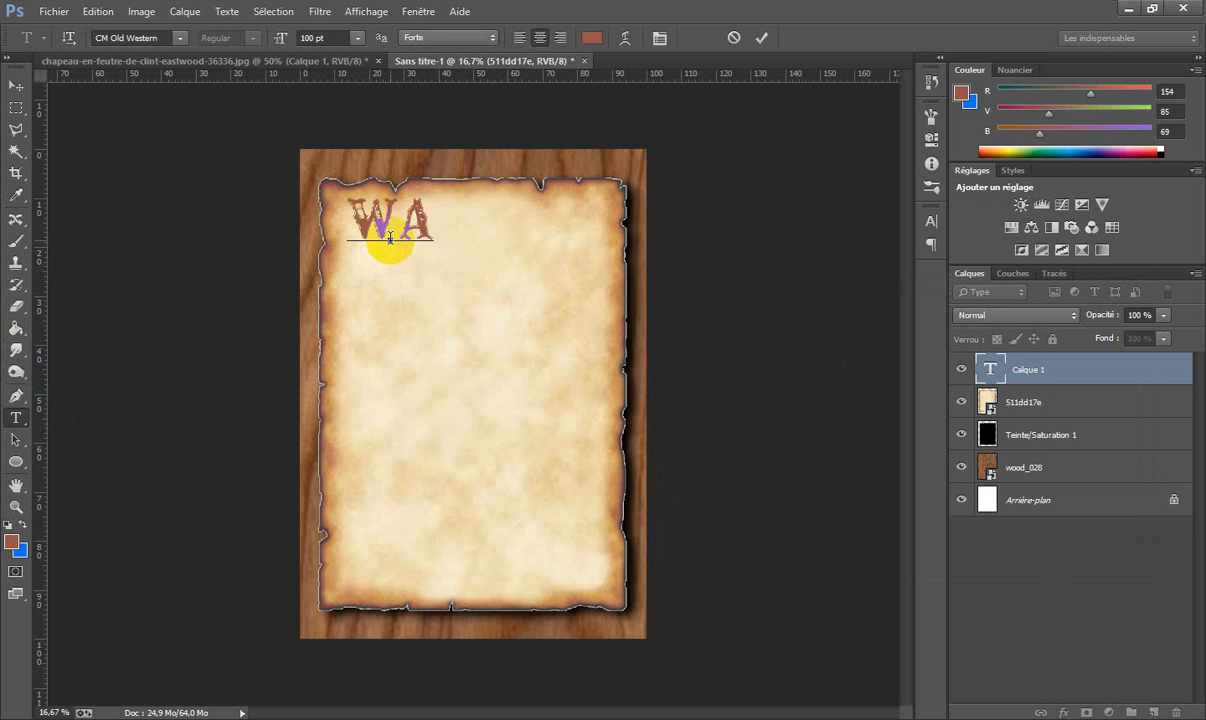
pyautogui.write('NTE')
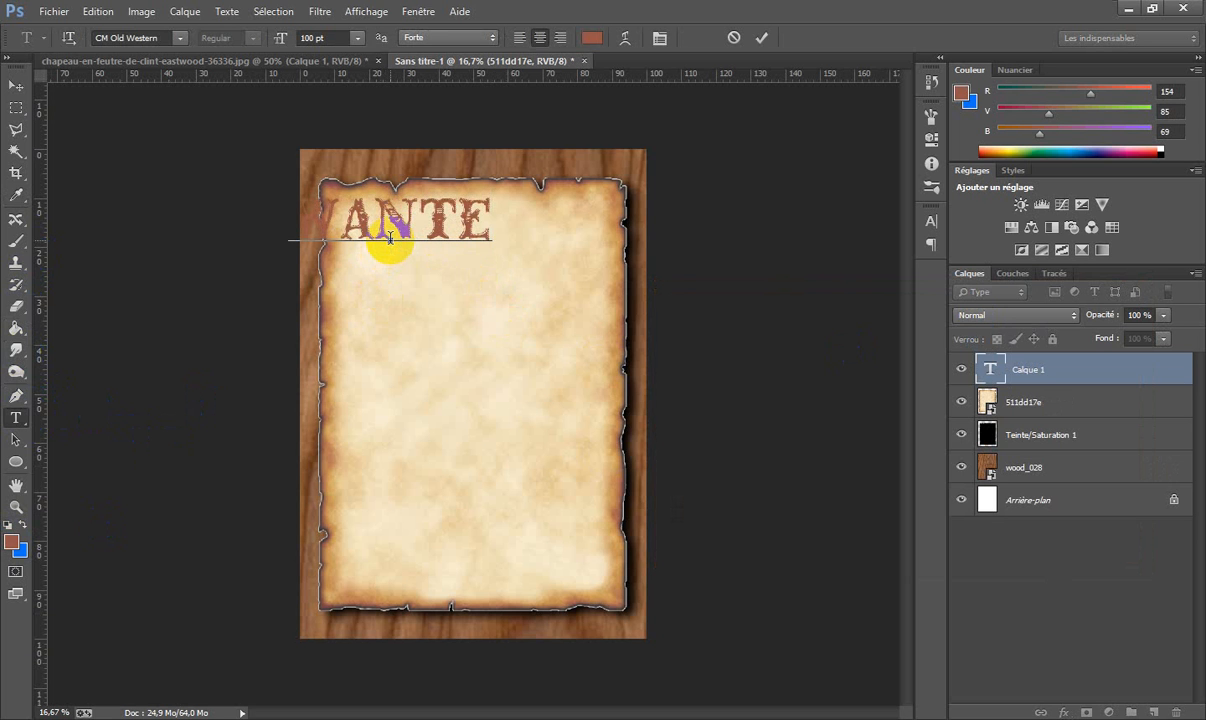
pyautogui.write('D')
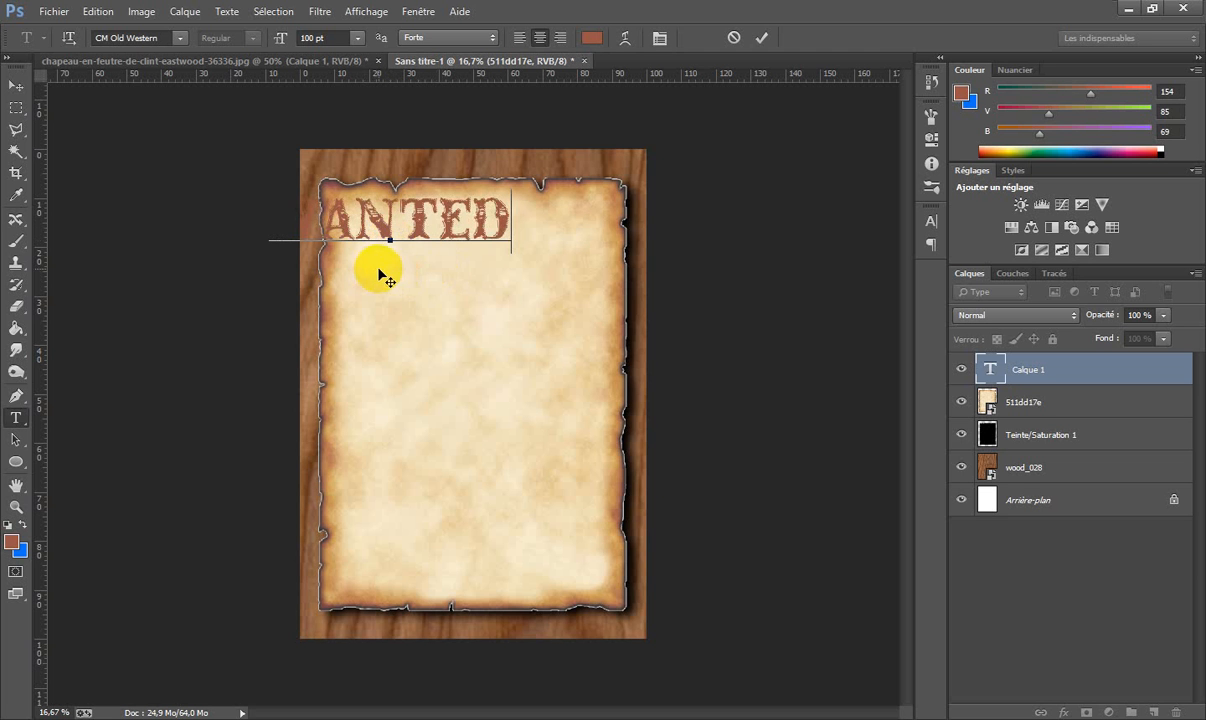
pyautogui.moveTo(390, 275); pyautogui.dragTo(469, 293)
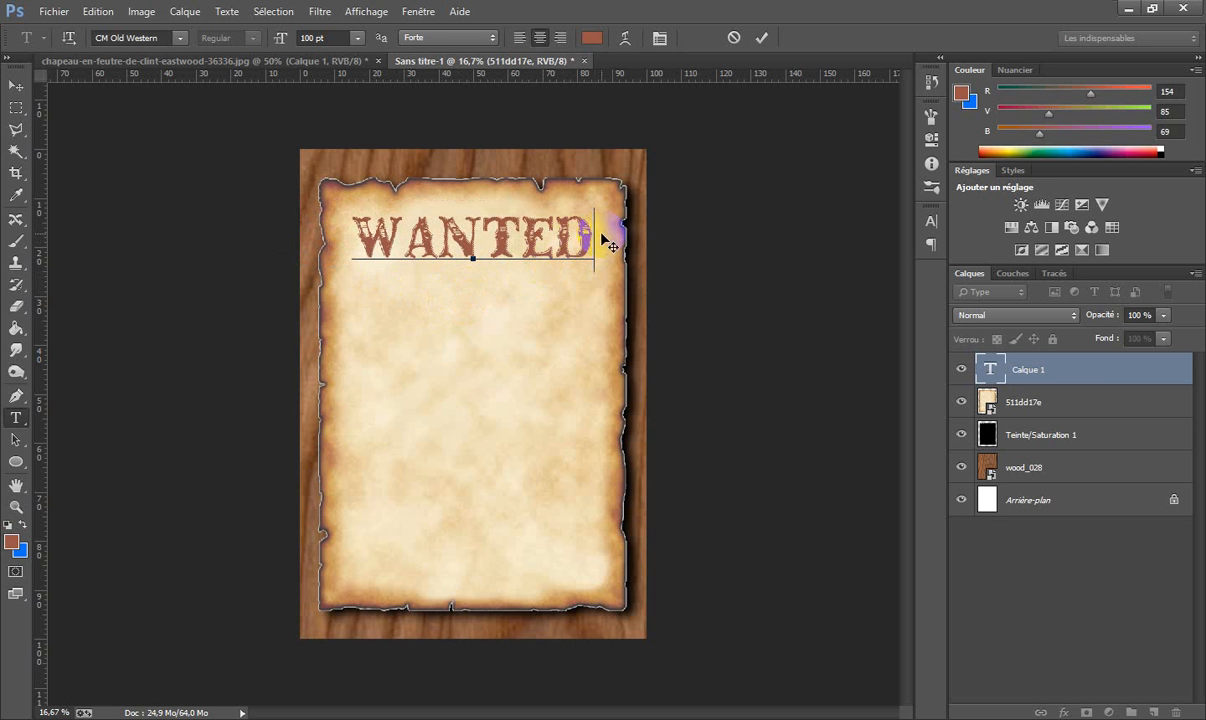
# Set the WANTED title to 90 pt and commit it.
pyautogui.moveTo(614, 234); pyautogui.dragTo(348, 230)
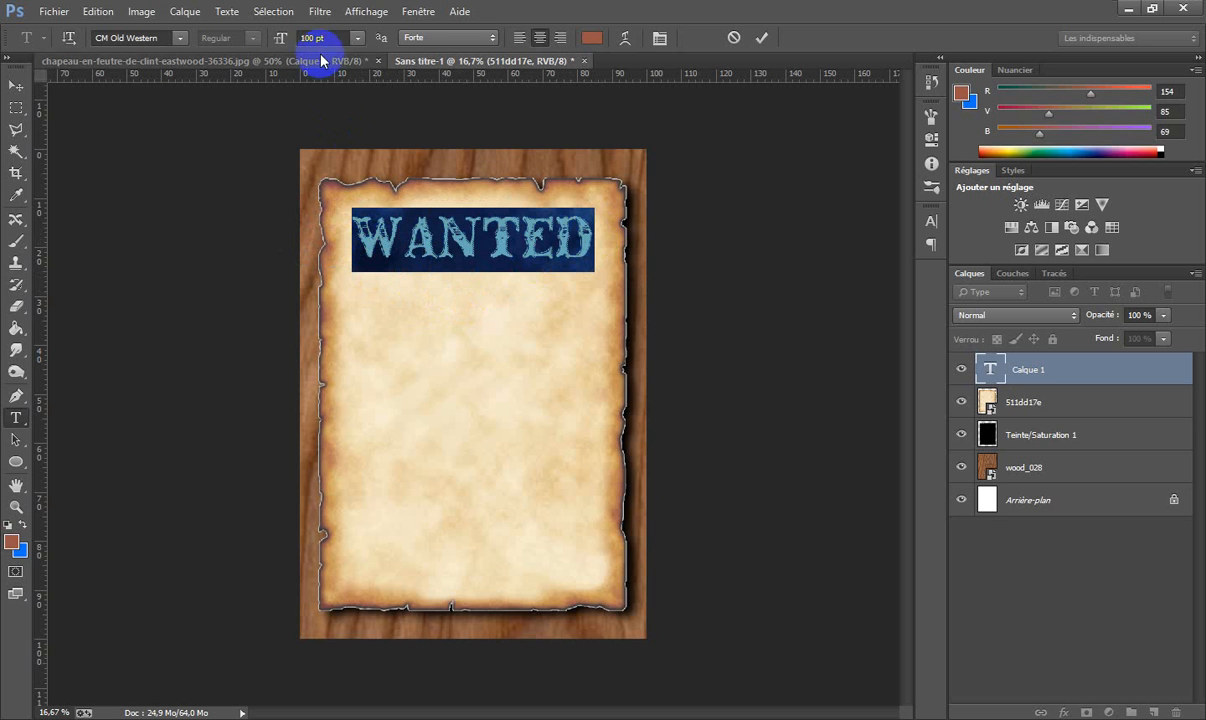
pyautogui.click(357, 38)
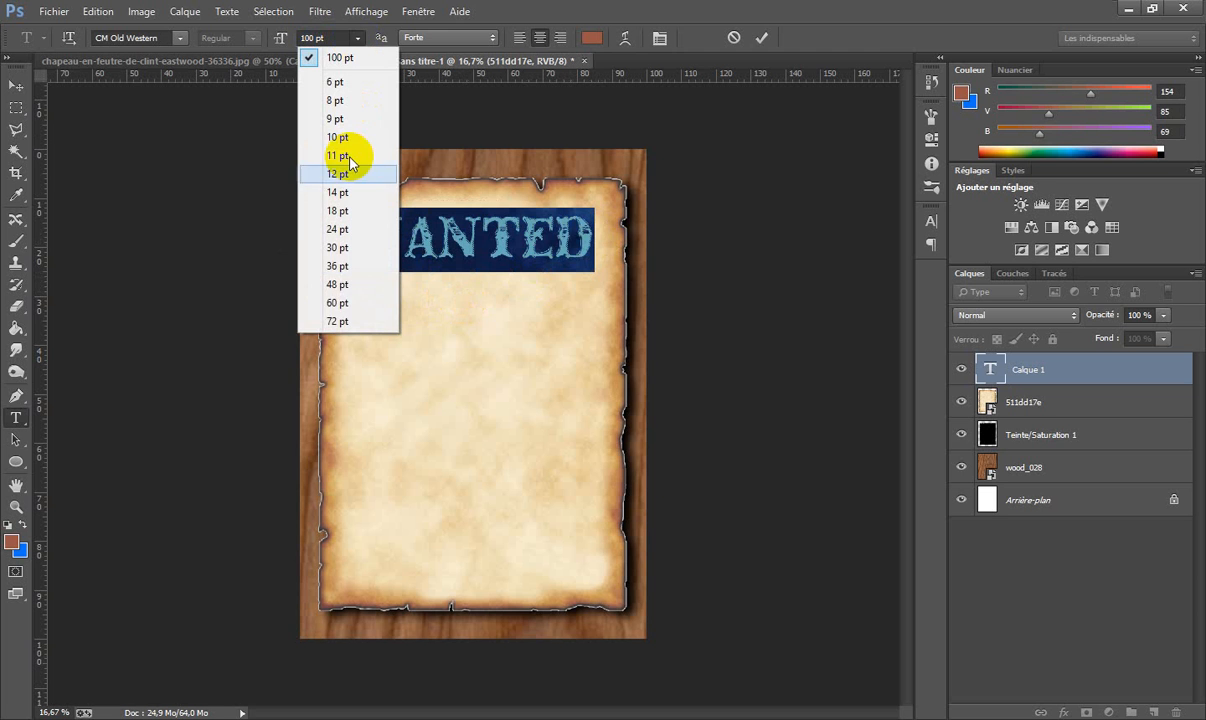
pyautogui.click(337, 320)
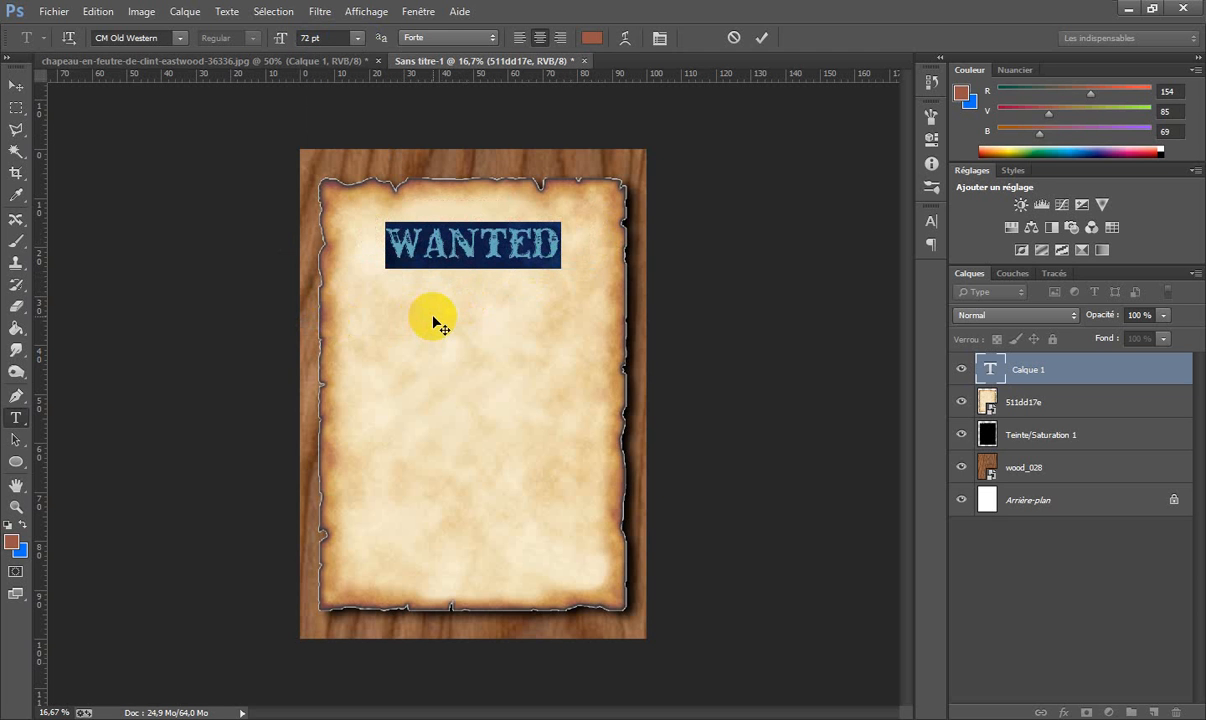
pyautogui.click(314, 40)
pyautogui.moveTo(313, 38); pyautogui.dragTo(297, 44)
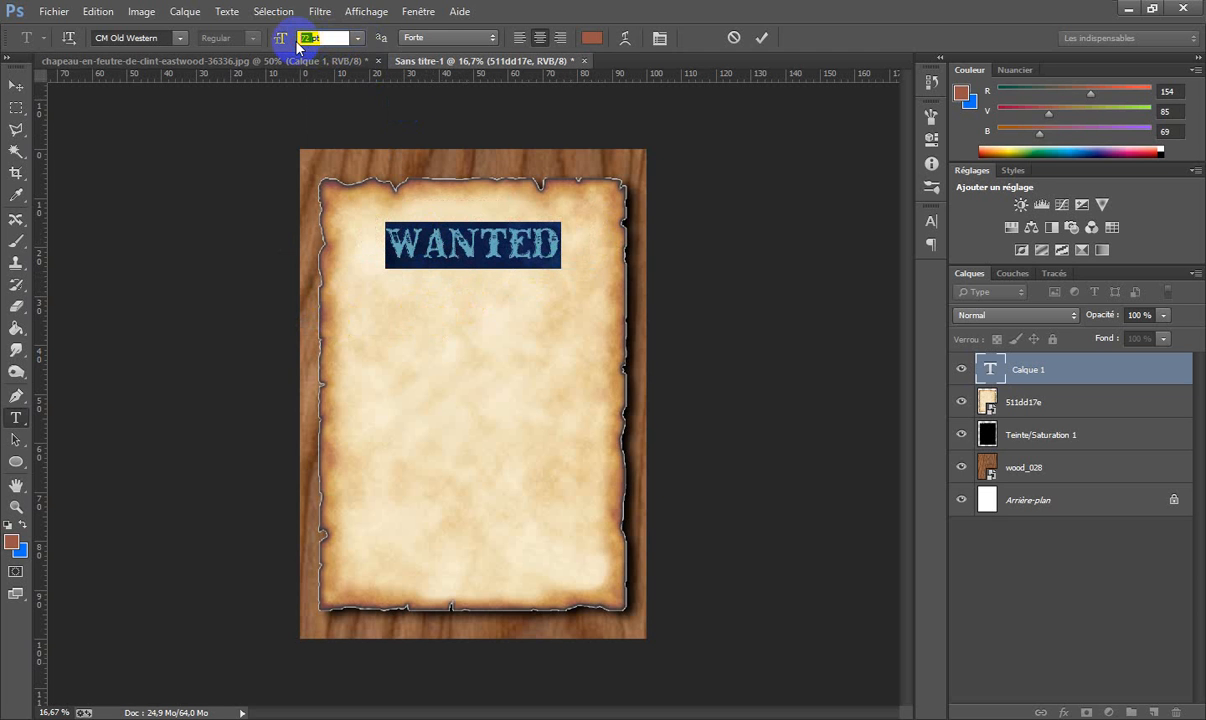
pyautogui.write('80')
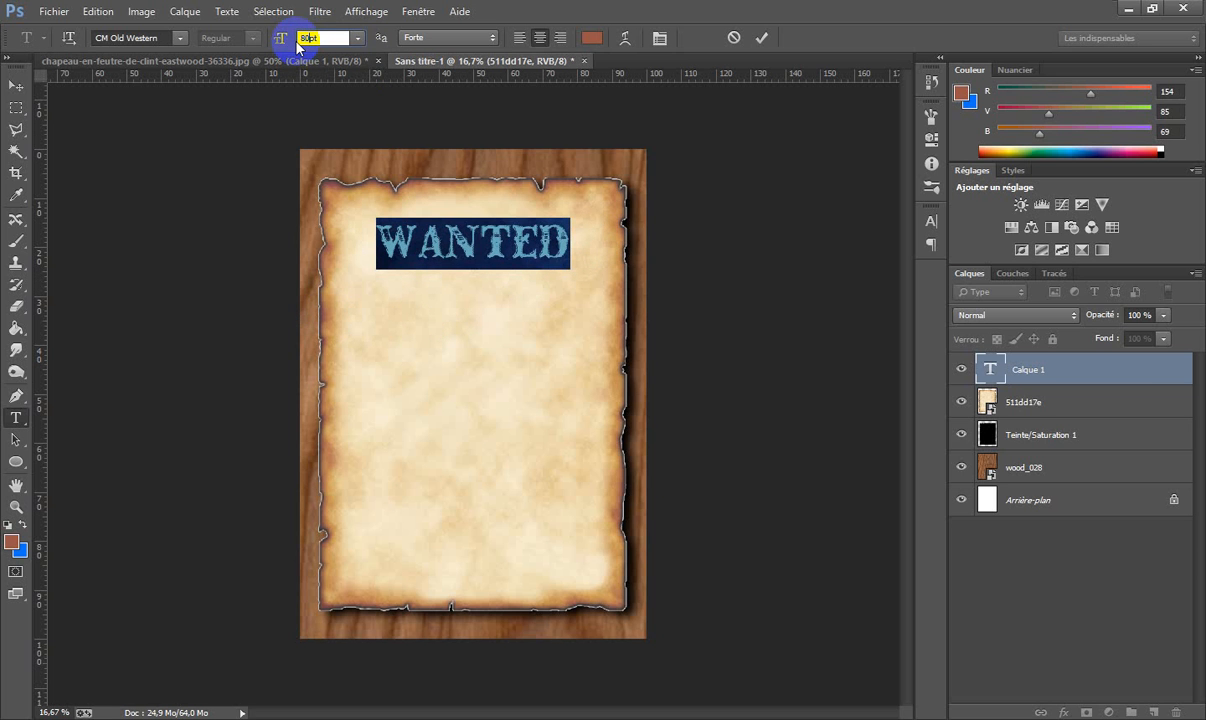
pyautogui.click(368, 176)
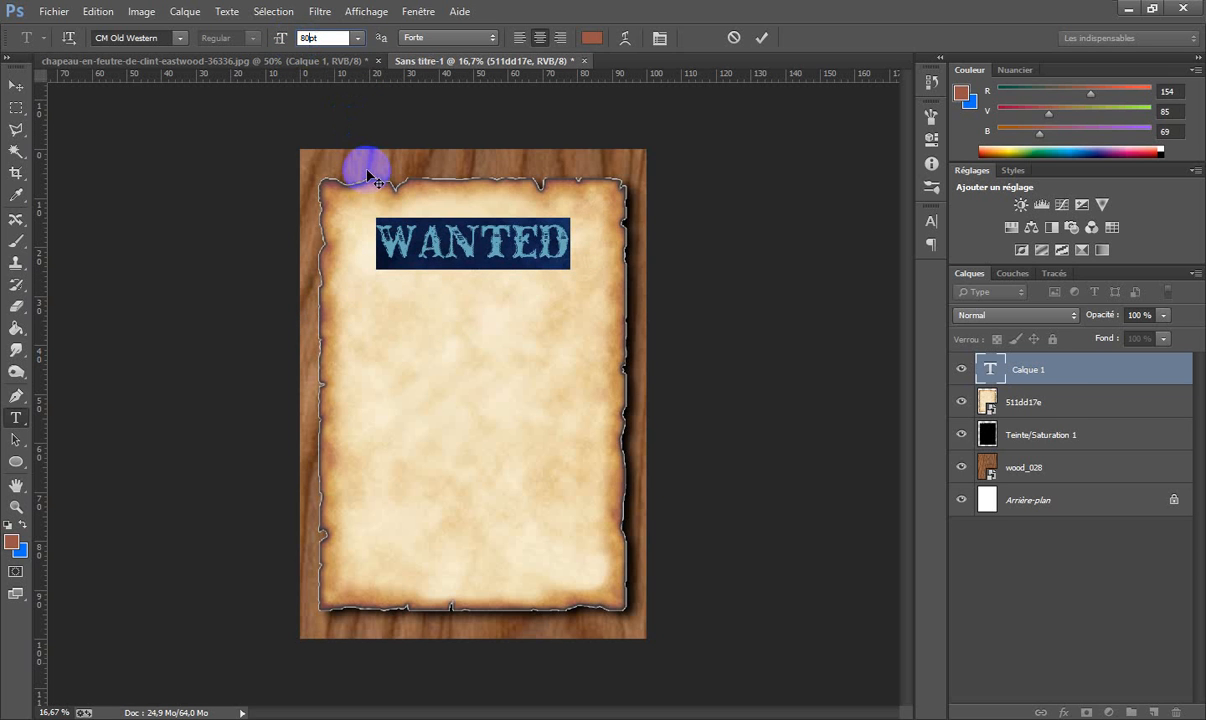
pyautogui.write('8')
pyautogui.press('Return')
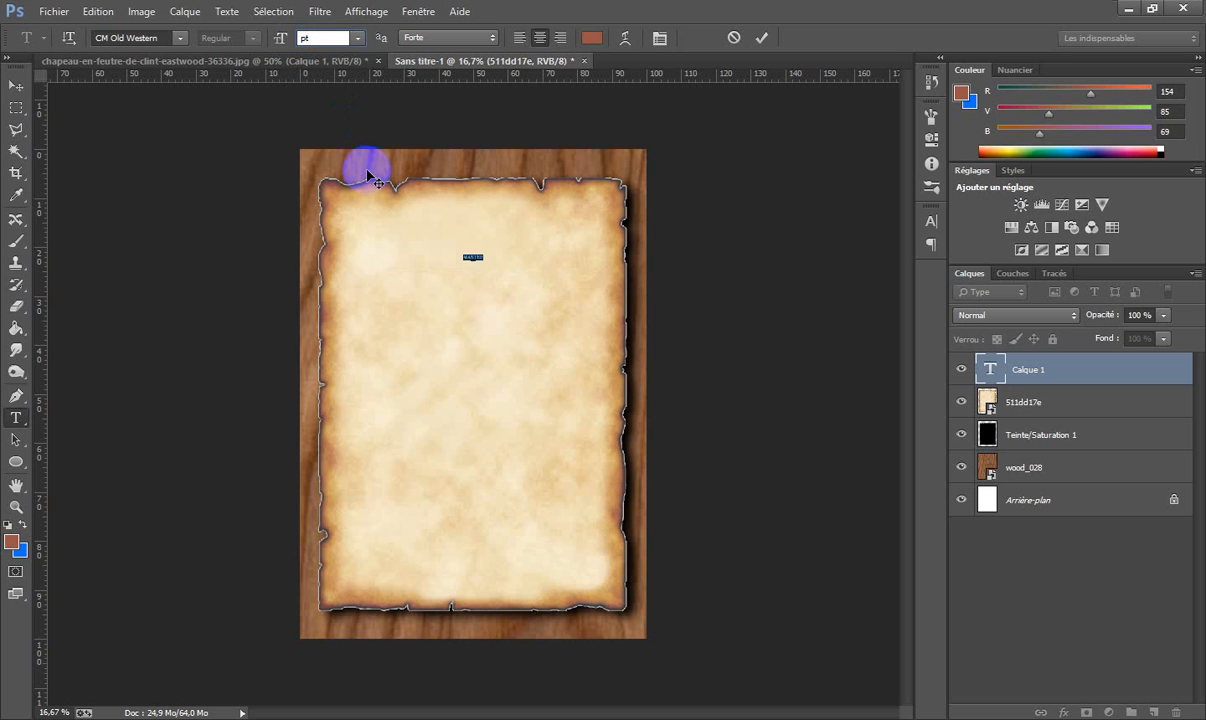
pyautogui.write('90')
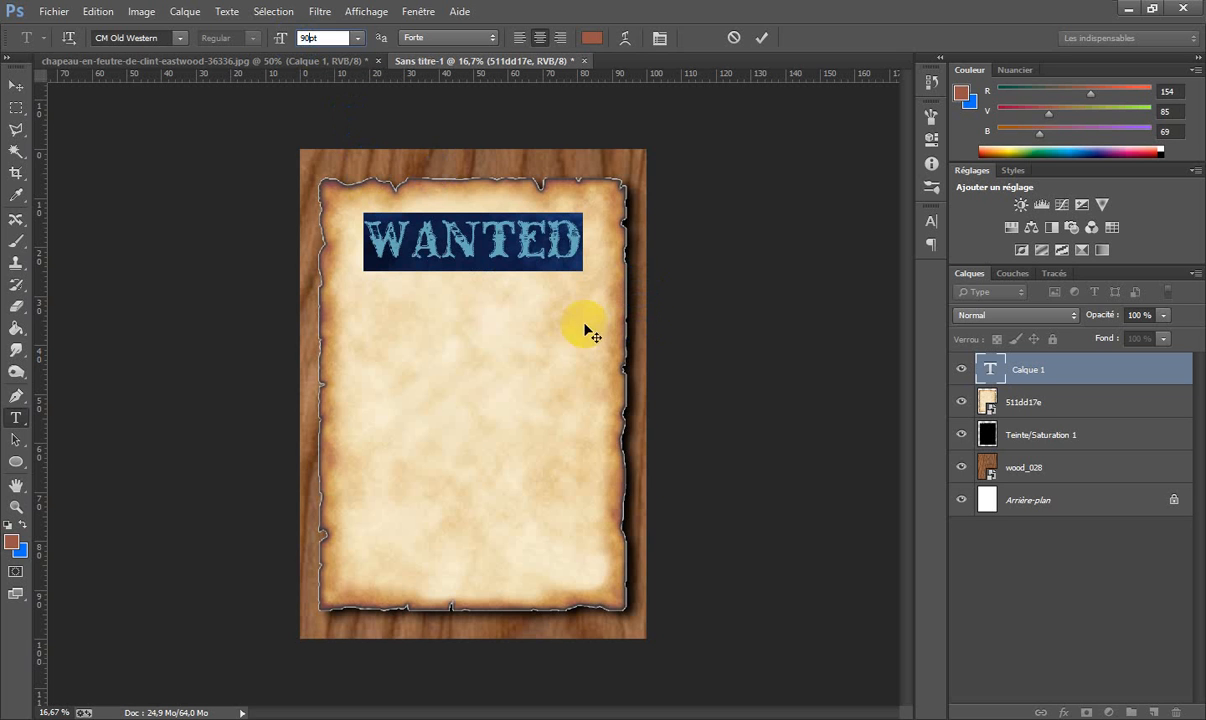
pyautogui.click(992, 371)
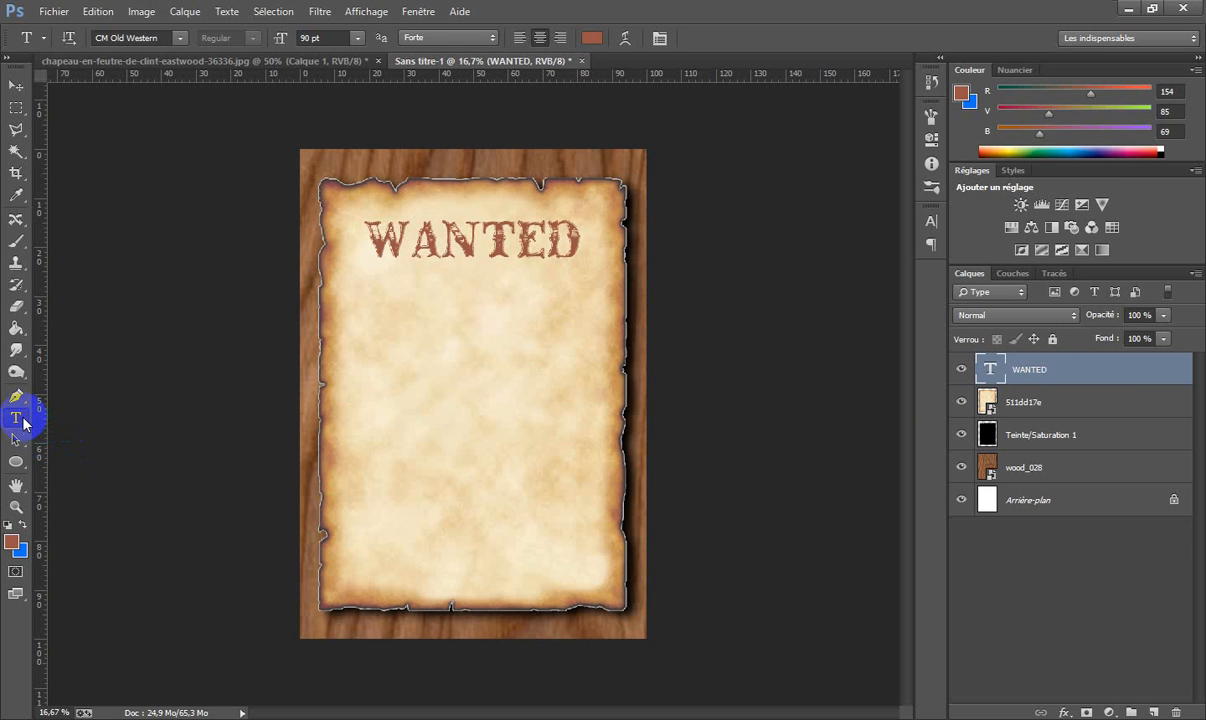
# Type the outlaw's name lower on the poster, set it to 72 pt and centre it.
pyautogui.click(394, 518)
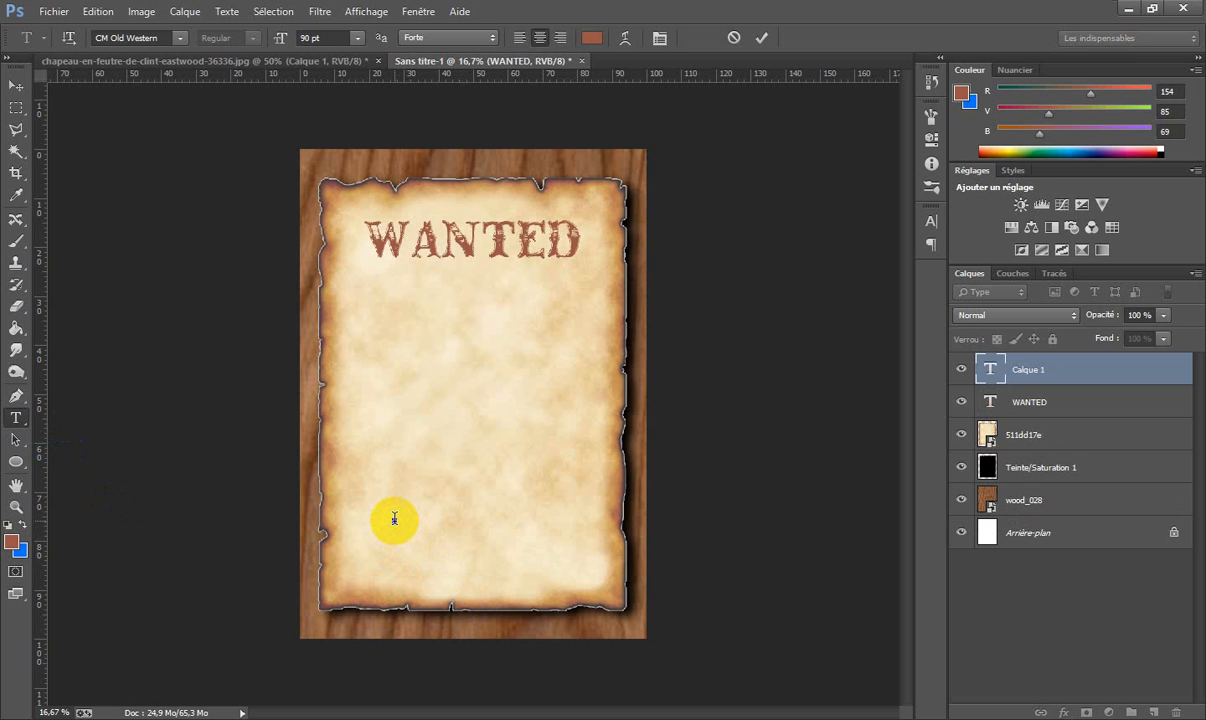
pyautogui.write('JO')
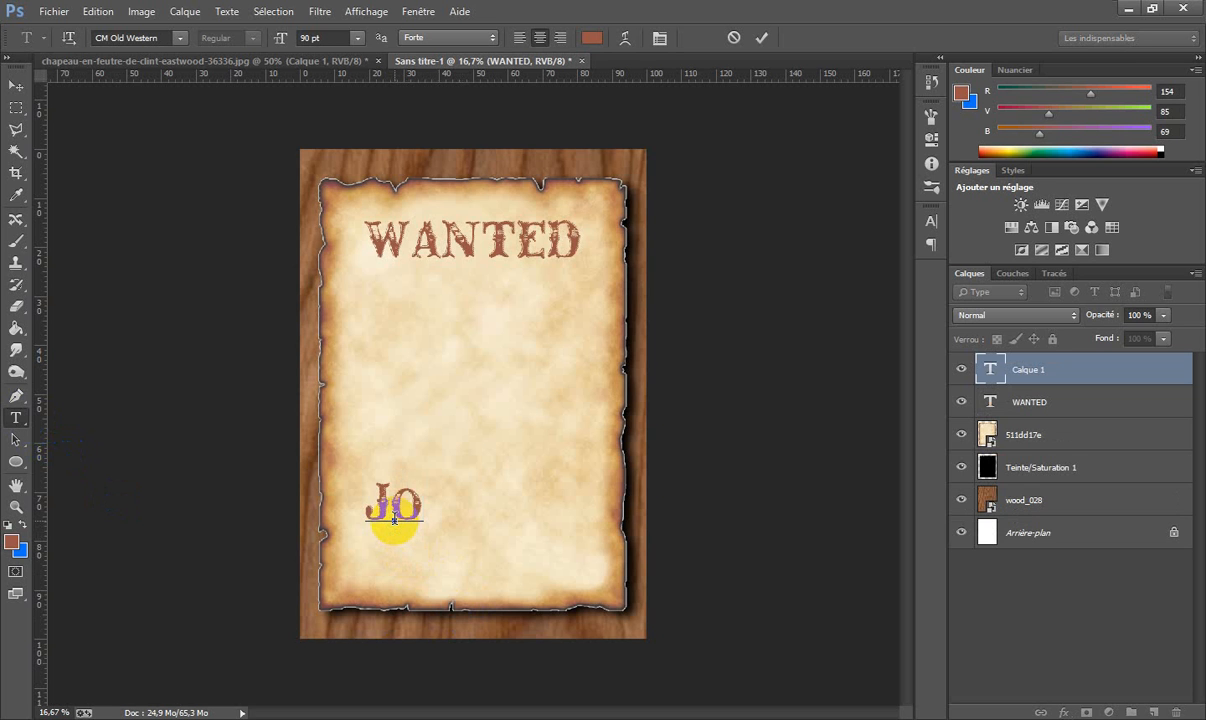
pyautogui.write('H')
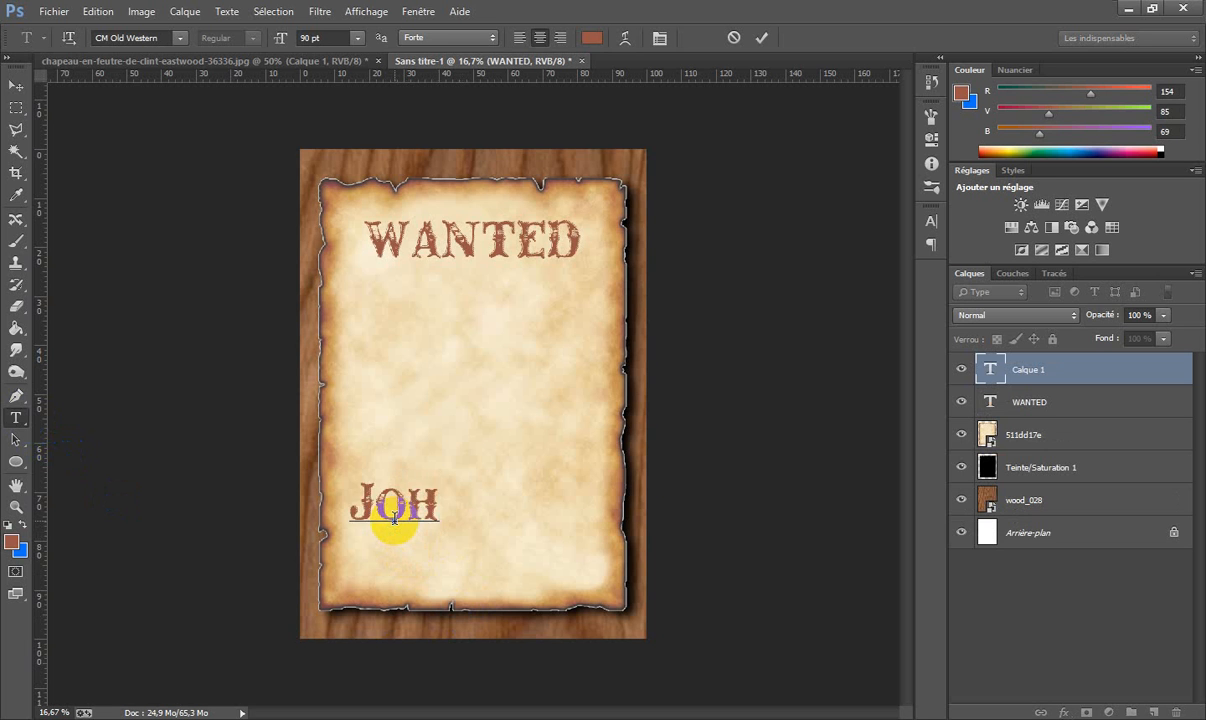
pyautogui.write('NY')
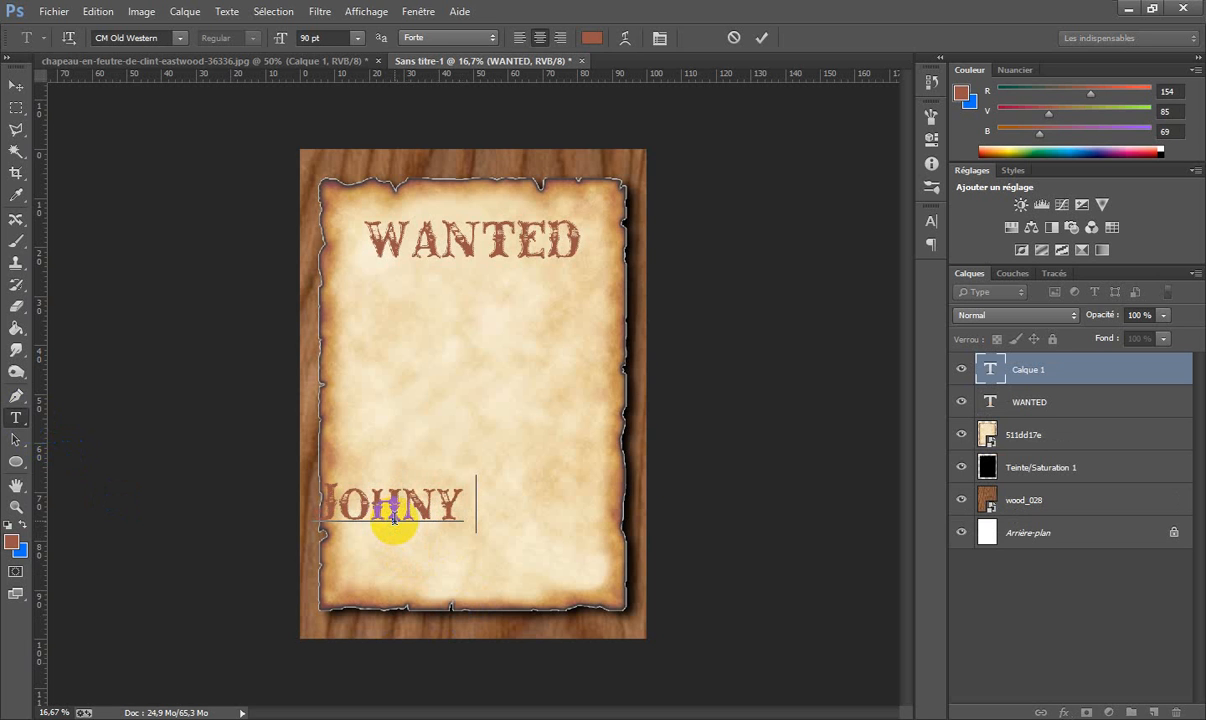
pyautogui.write(' C')
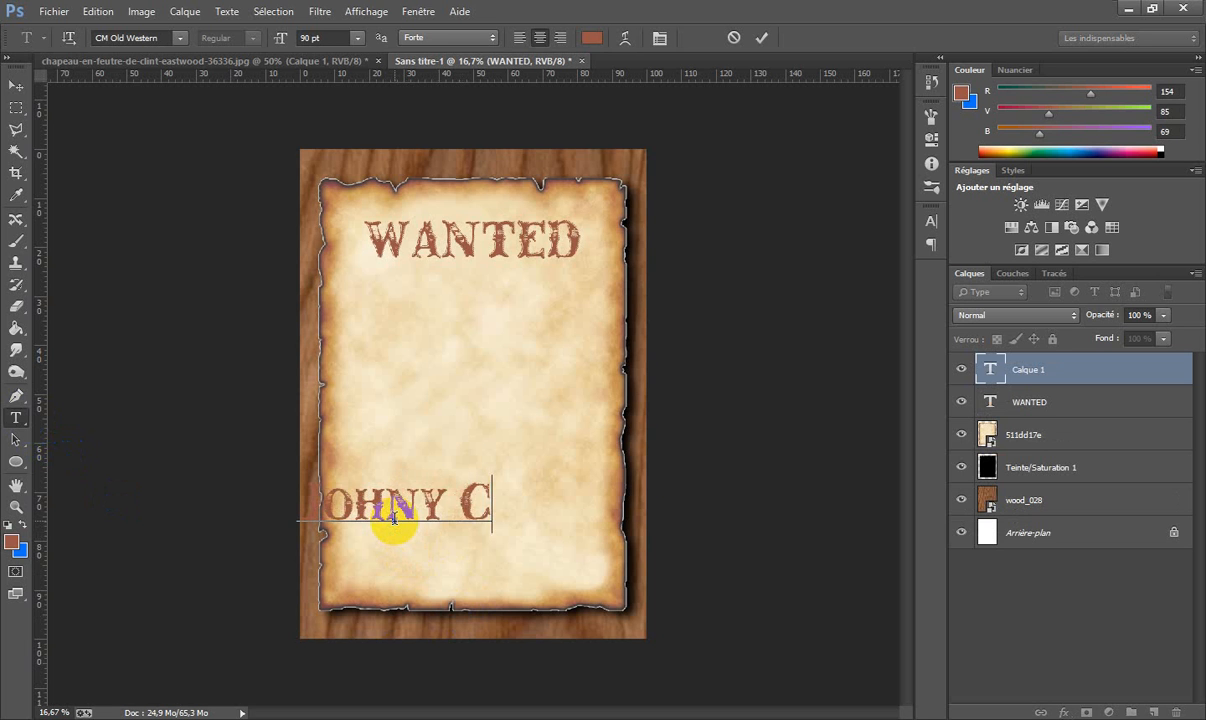
pyautogui.write('ooper')
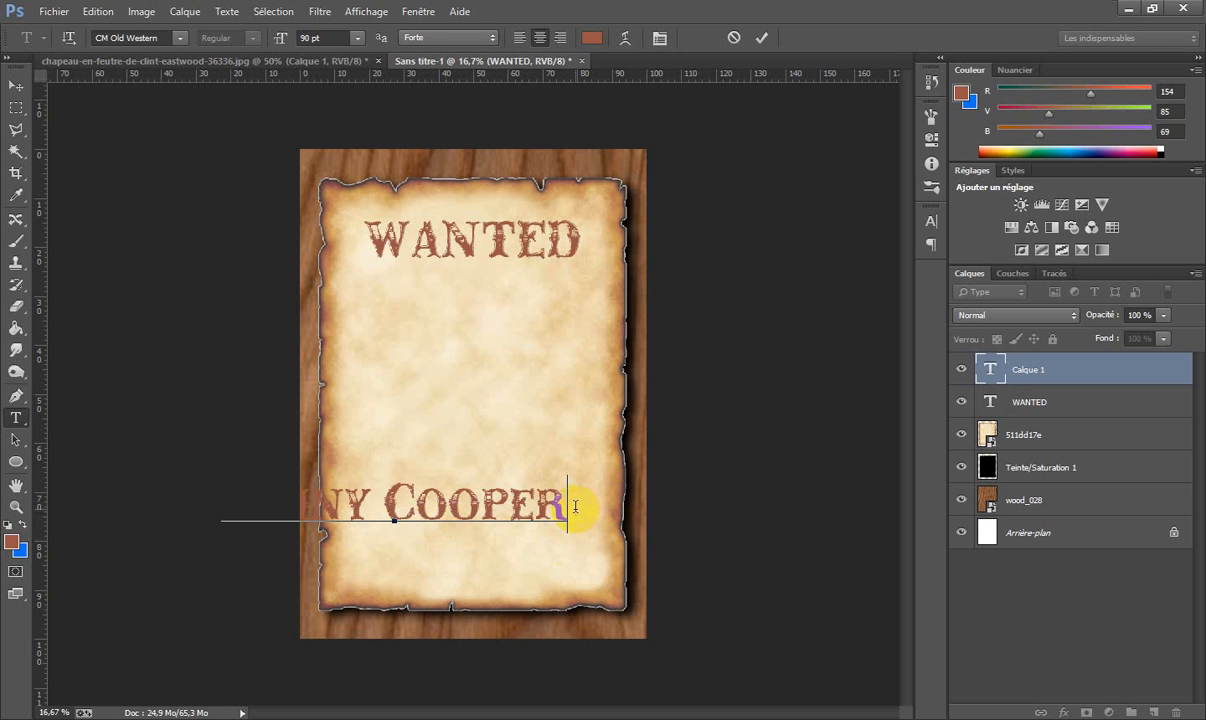
pyautogui.moveTo(565, 505); pyautogui.dragTo(167, 506)
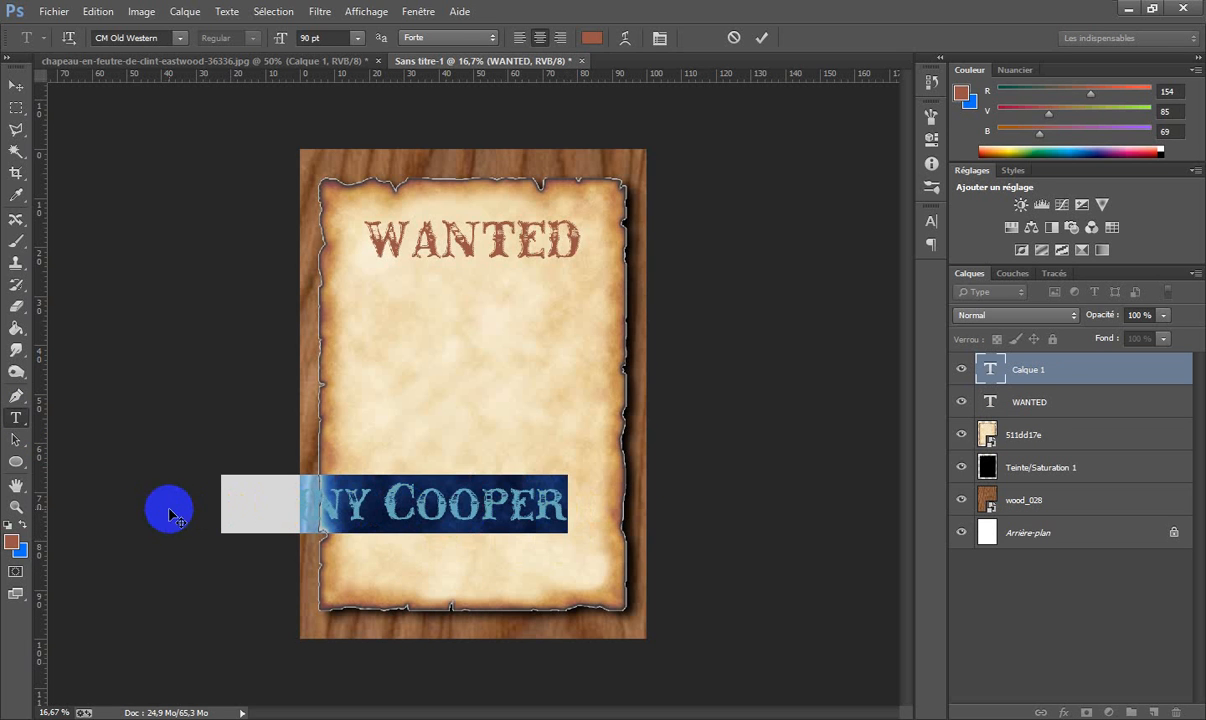
pyautogui.click(356, 38)
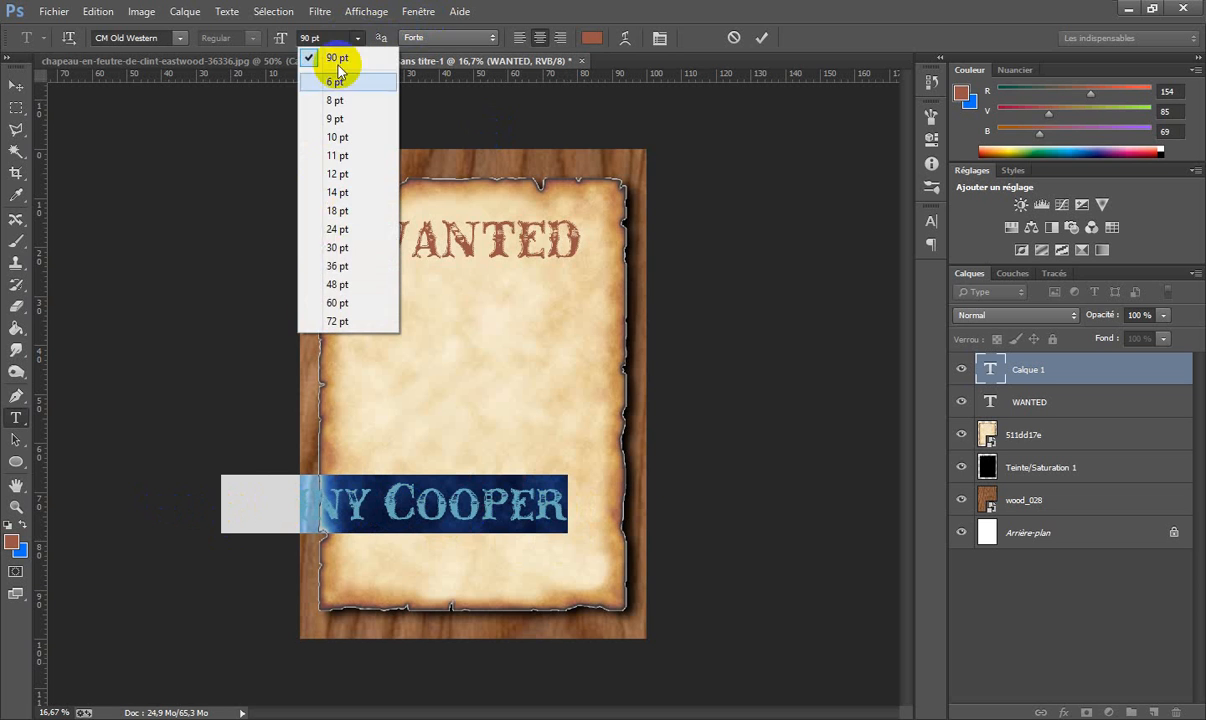
pyautogui.click(337, 321)
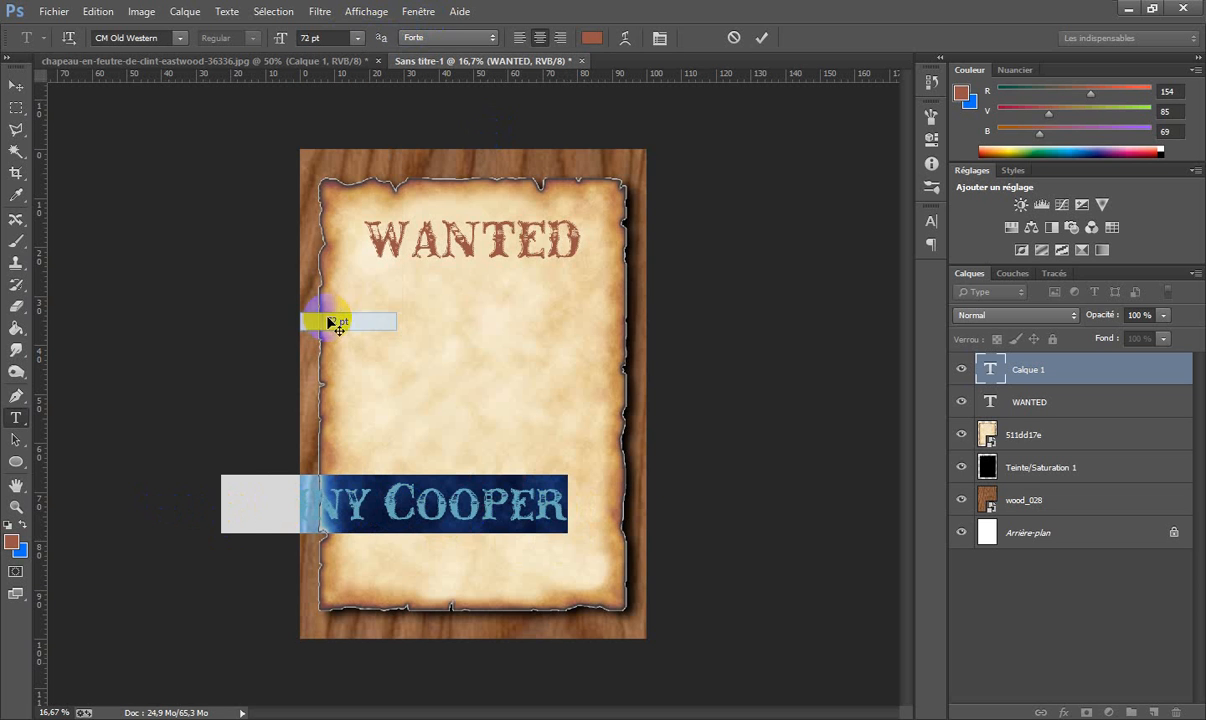
pyautogui.moveTo(386, 547); pyautogui.dragTo(466, 545)
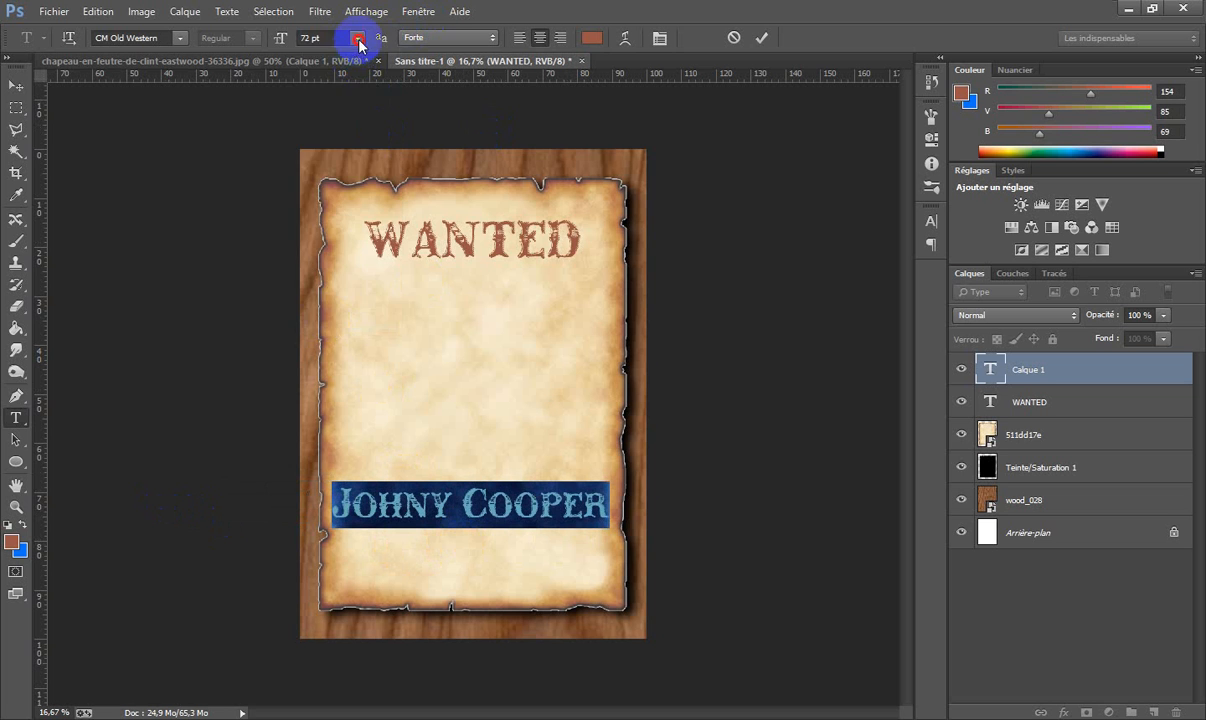
# Shrink the name to 60 then 48 pt, nudge it higher and commit.
pyautogui.click(357, 38)
pyautogui.click(348, 302)
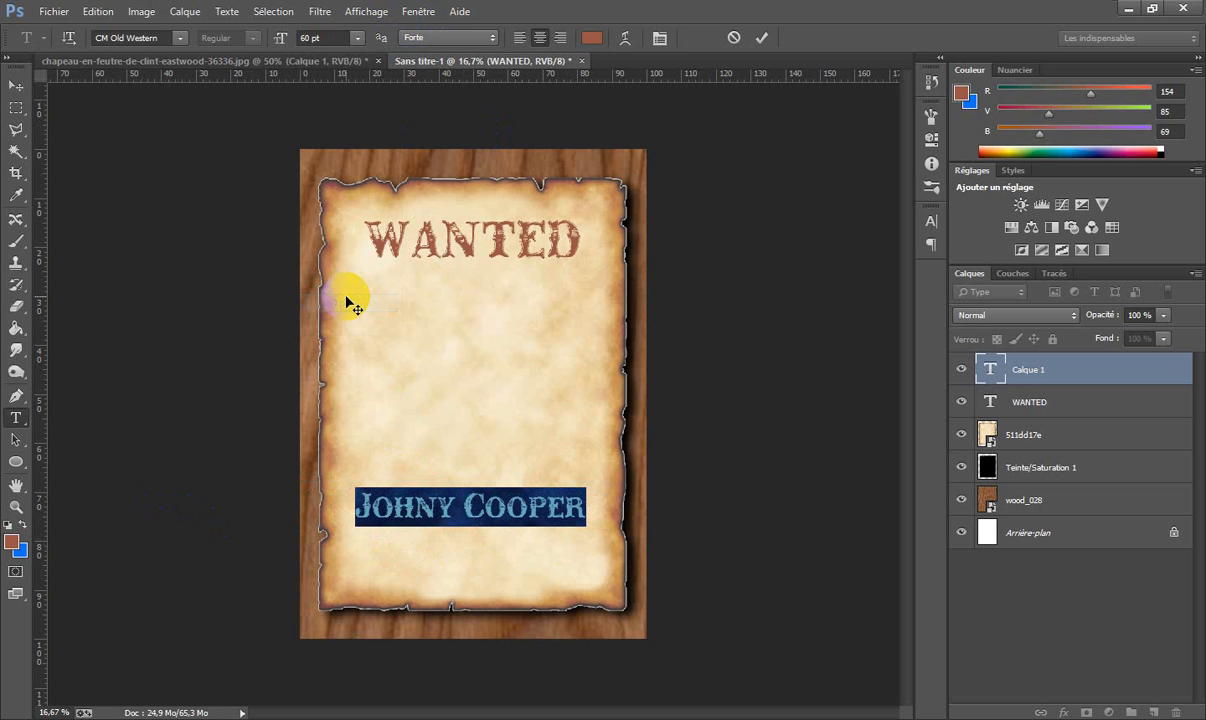
pyautogui.moveTo(464, 547); pyautogui.dragTo(471, 526)
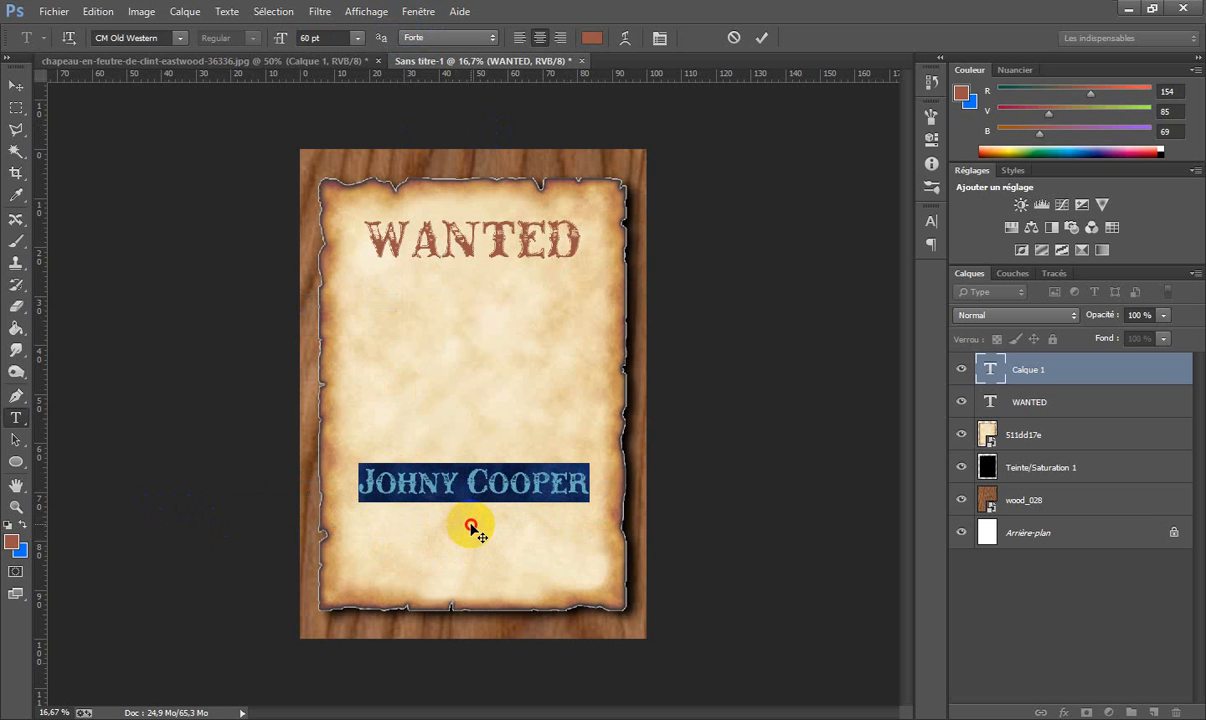
pyautogui.click(357, 38)
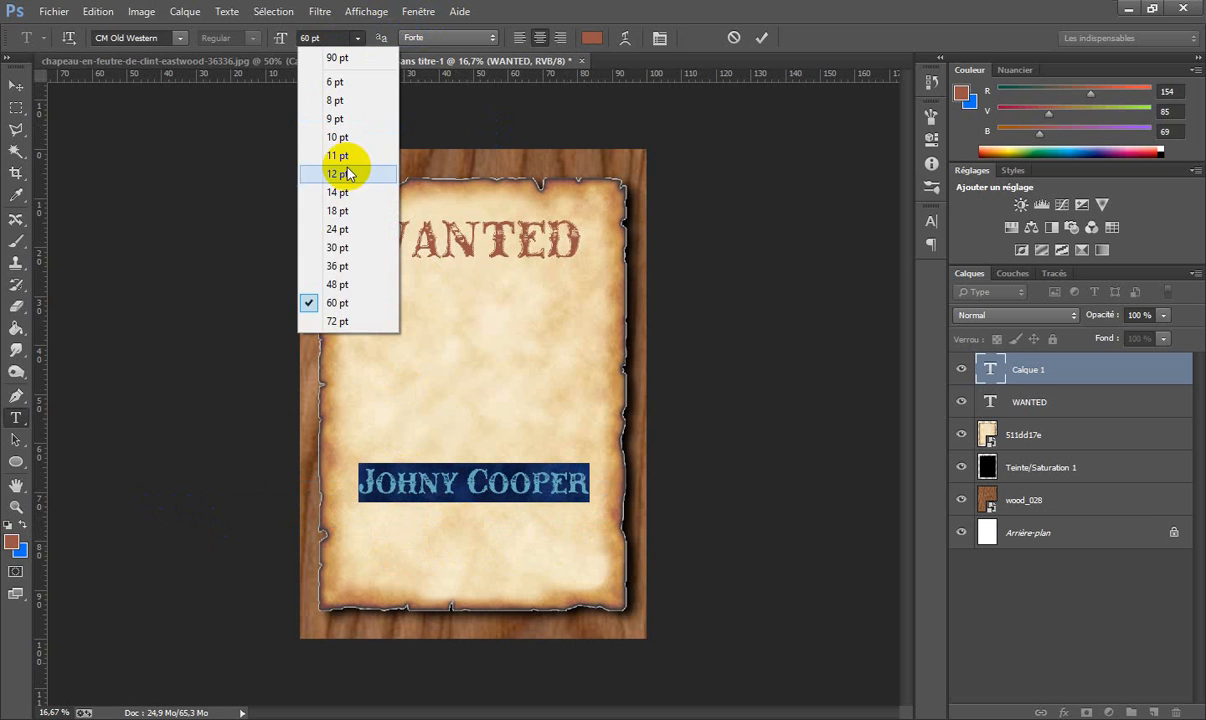
pyautogui.click(340, 285)
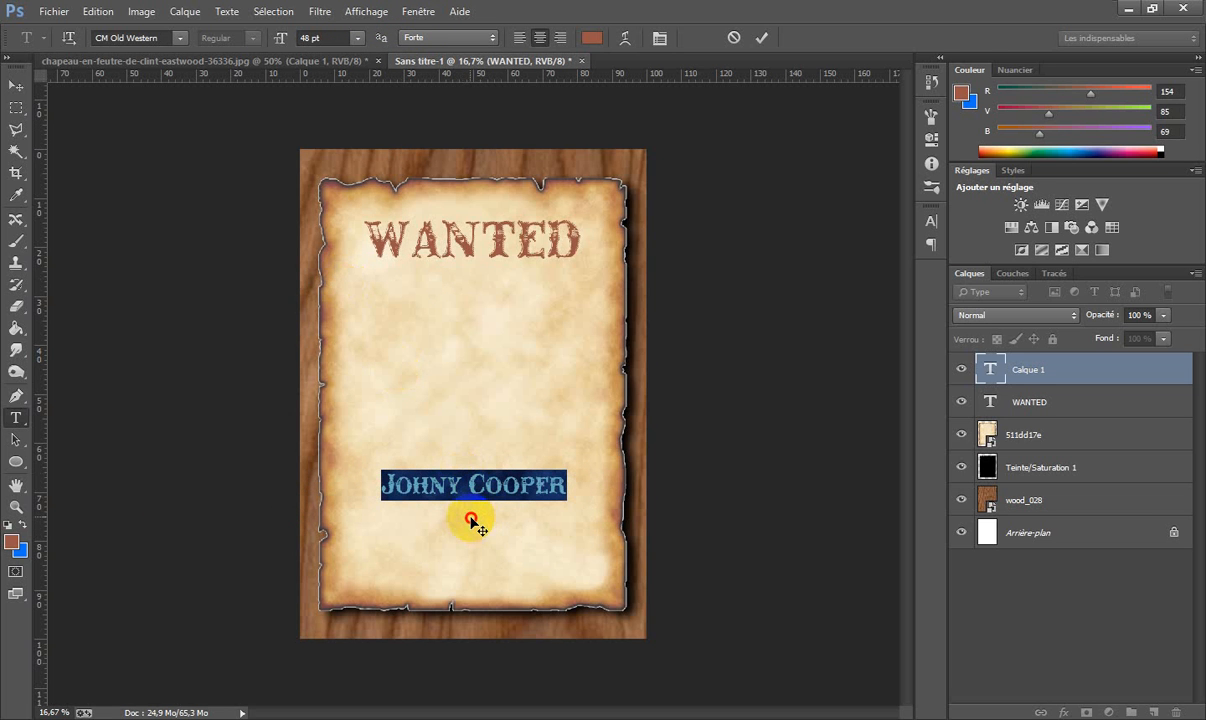
pyautogui.moveTo(465, 514); pyautogui.dragTo(466, 503)
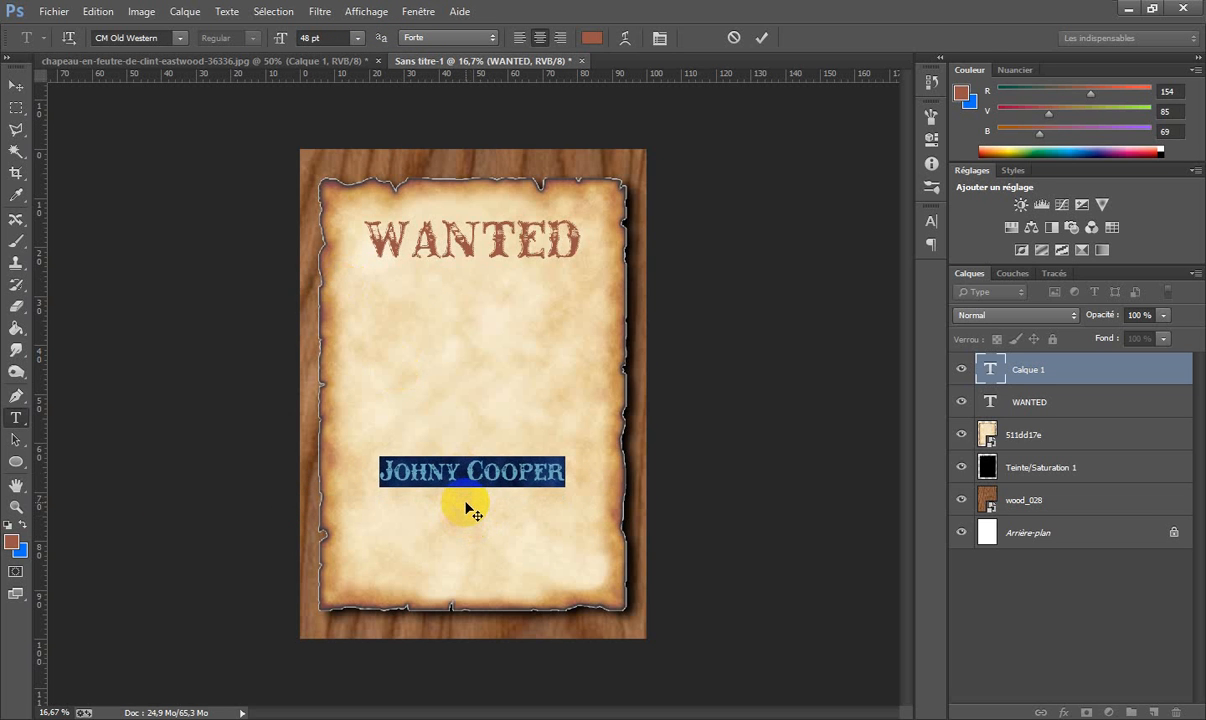
pyautogui.click(986, 371)
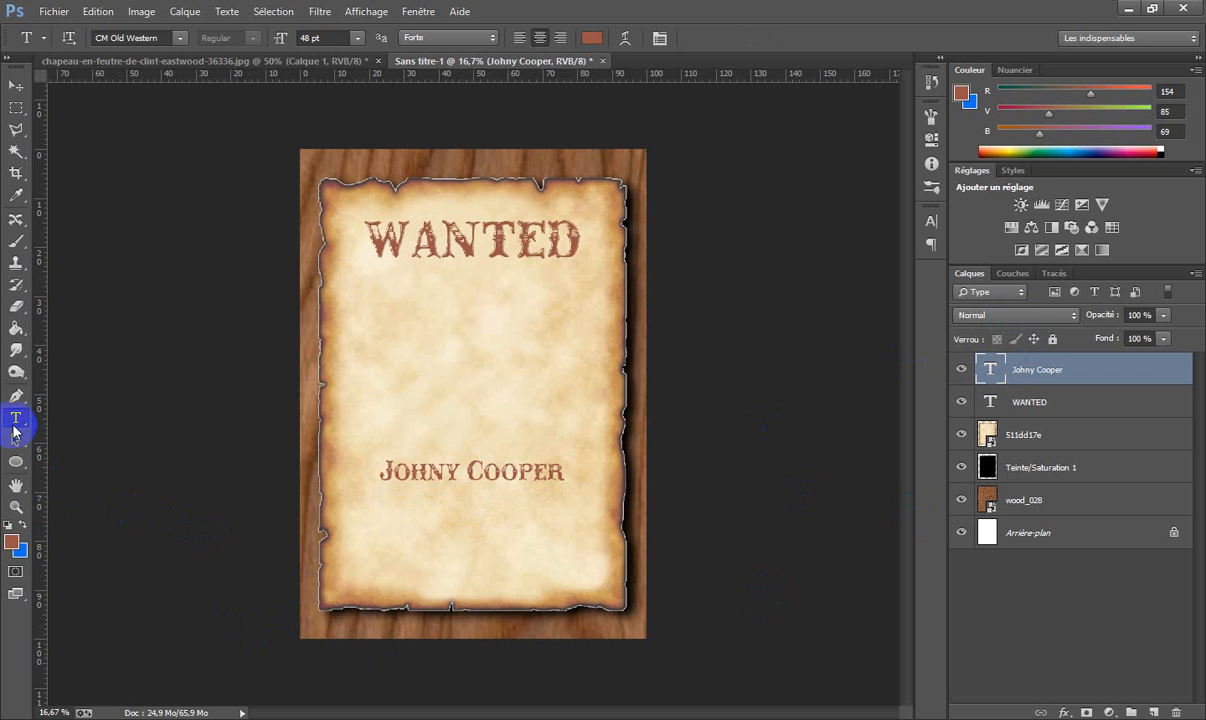
# Type the reward '50000,00 $' below the name and move it onto the paper.
pyautogui.click(362, 515)
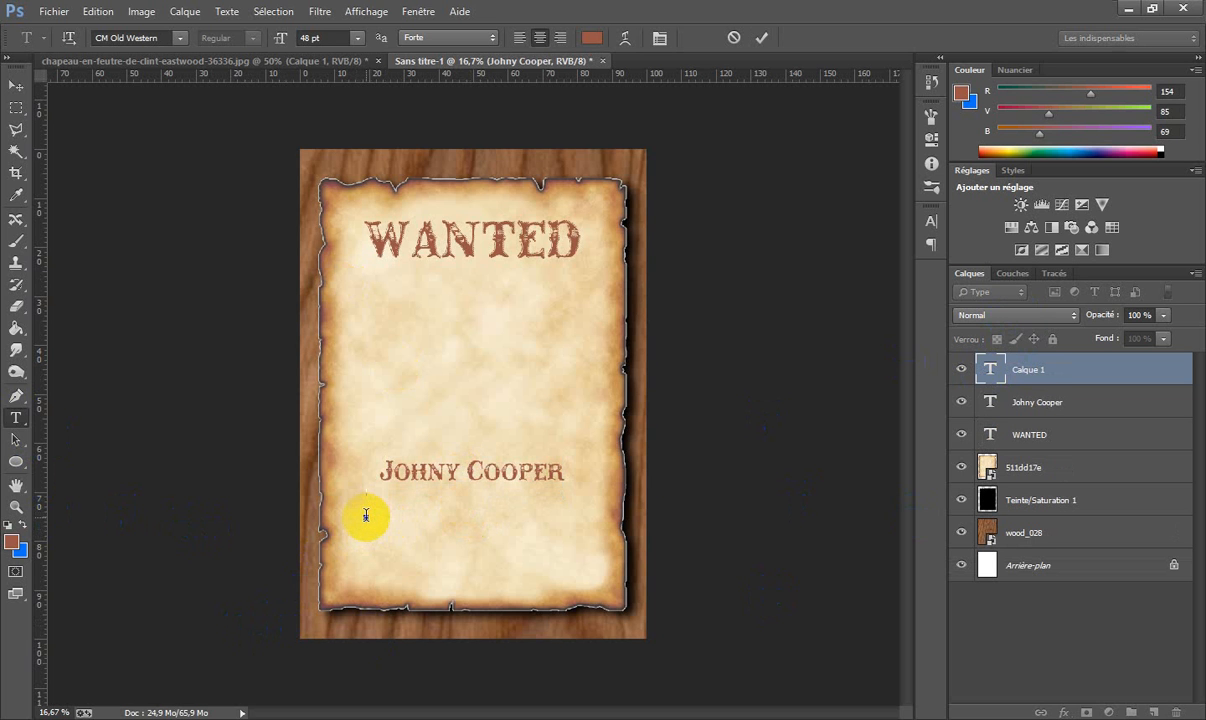
pyautogui.write('500')
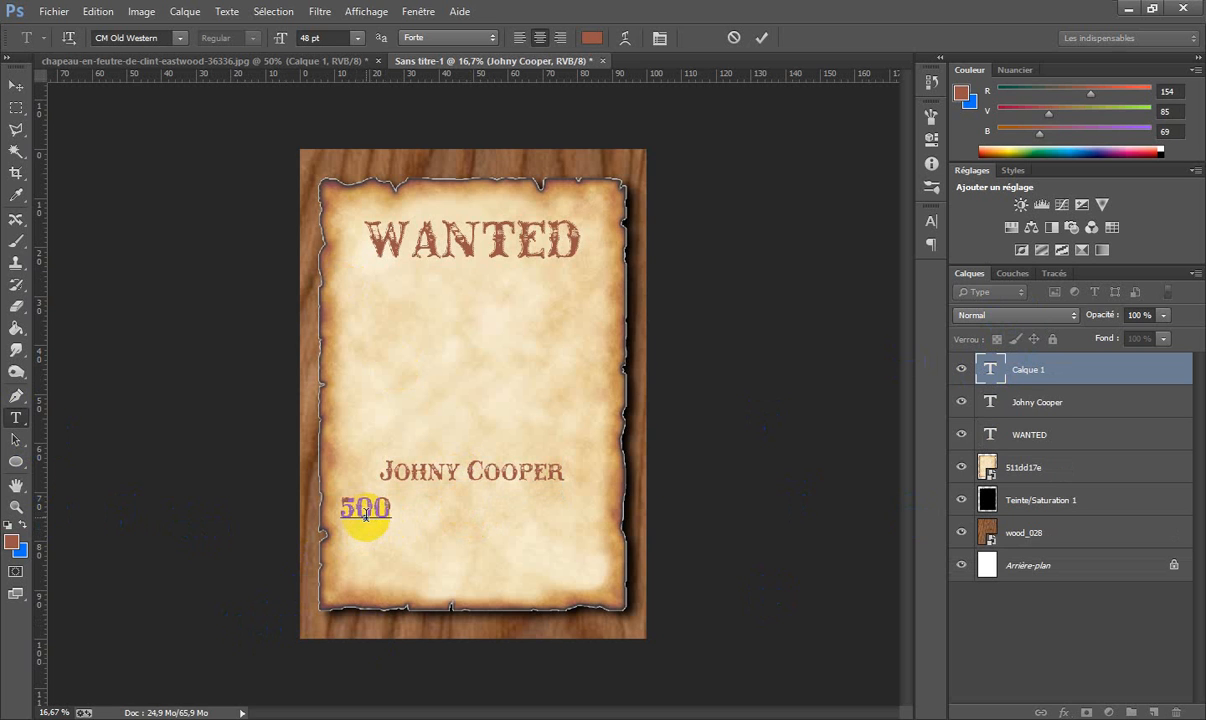
pyautogui.write('00')
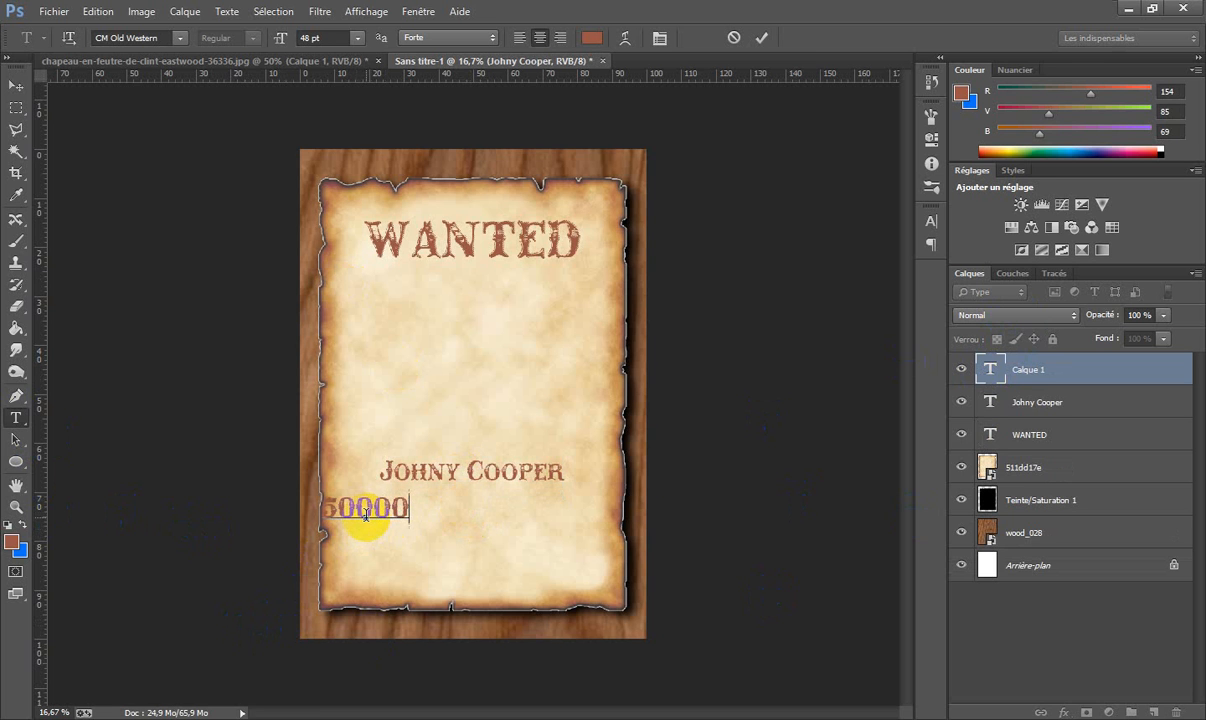
pyautogui.write(',')
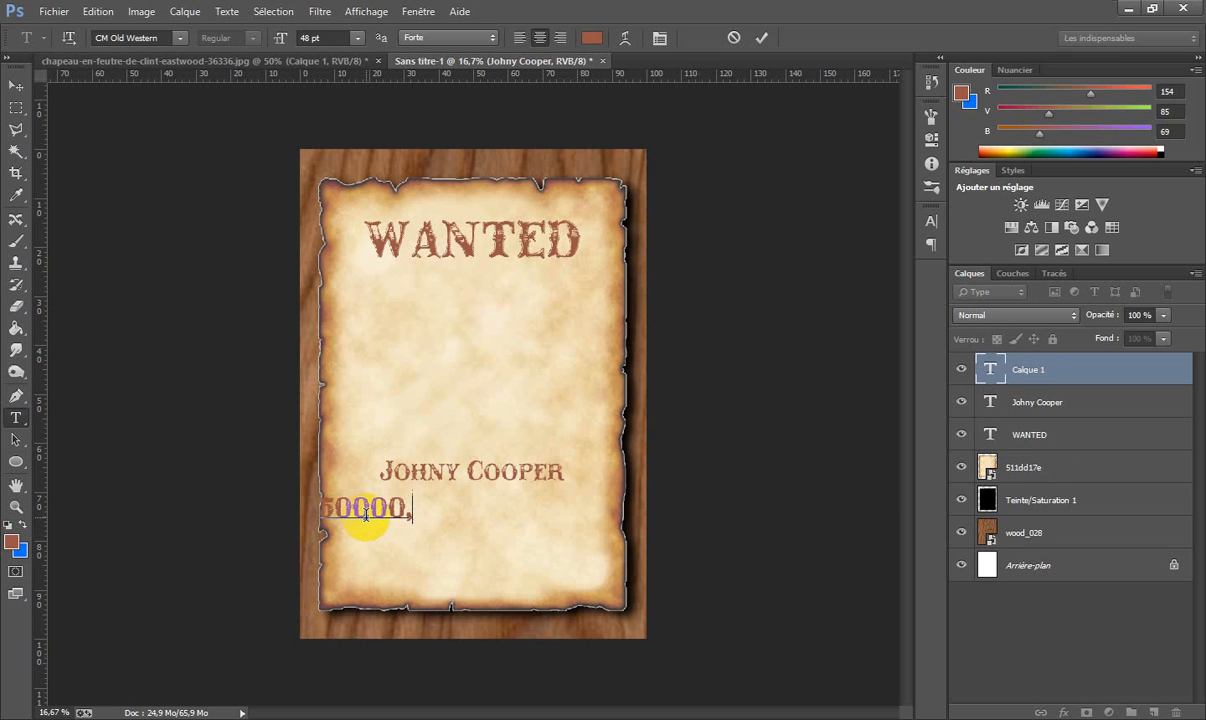
pyautogui.write('00')
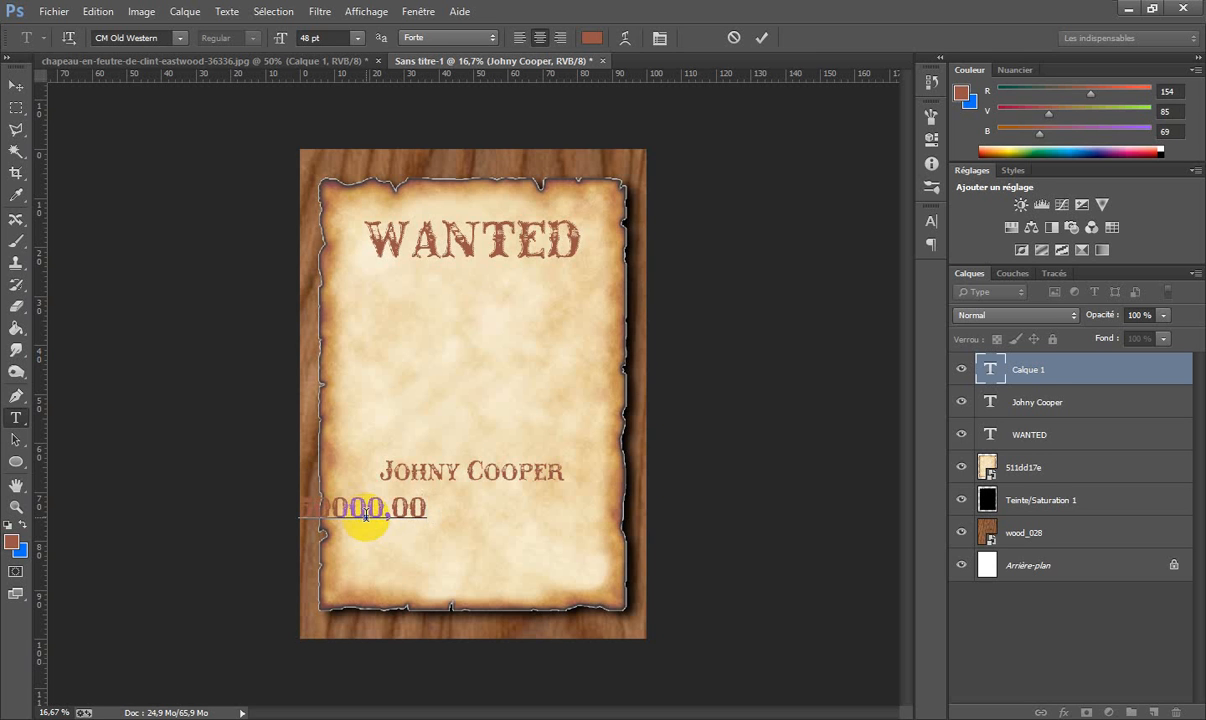
pyautogui.write('$')
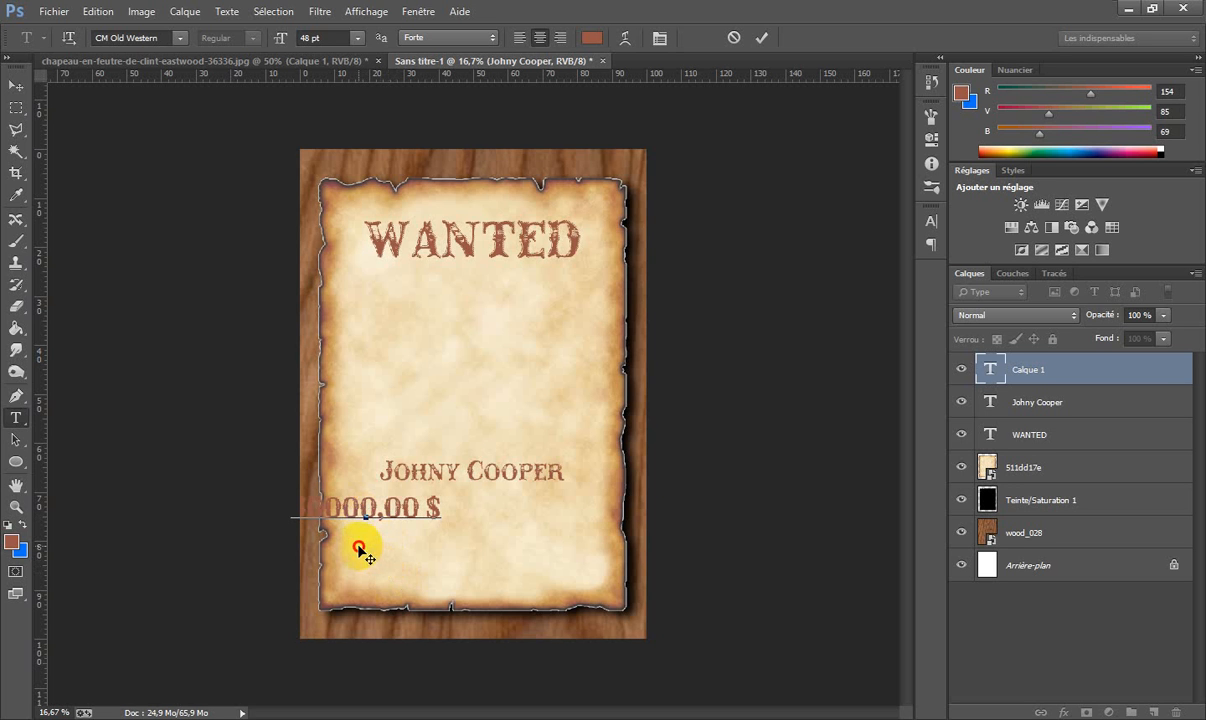
pyautogui.moveTo(358, 546); pyautogui.dragTo(461, 548)
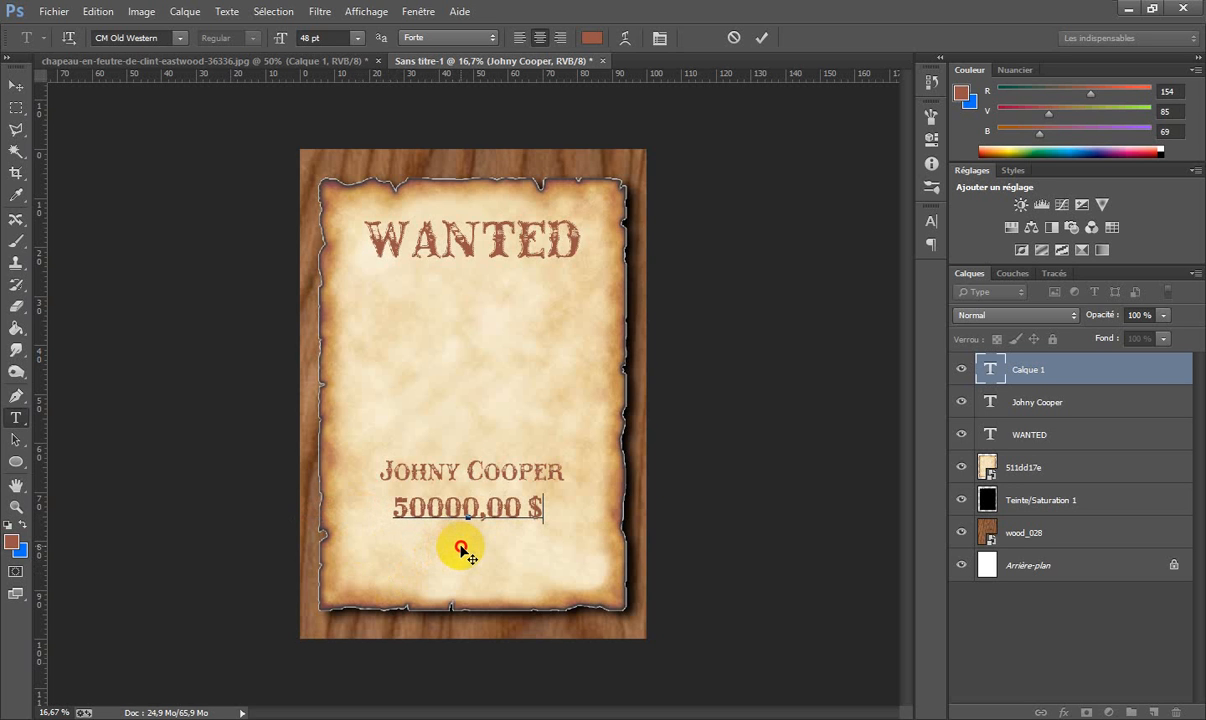
# Set the reward to 60 pt, nudge it slightly right and down, and commit.
pyautogui.moveTo(546, 507); pyautogui.dragTo(390, 500)
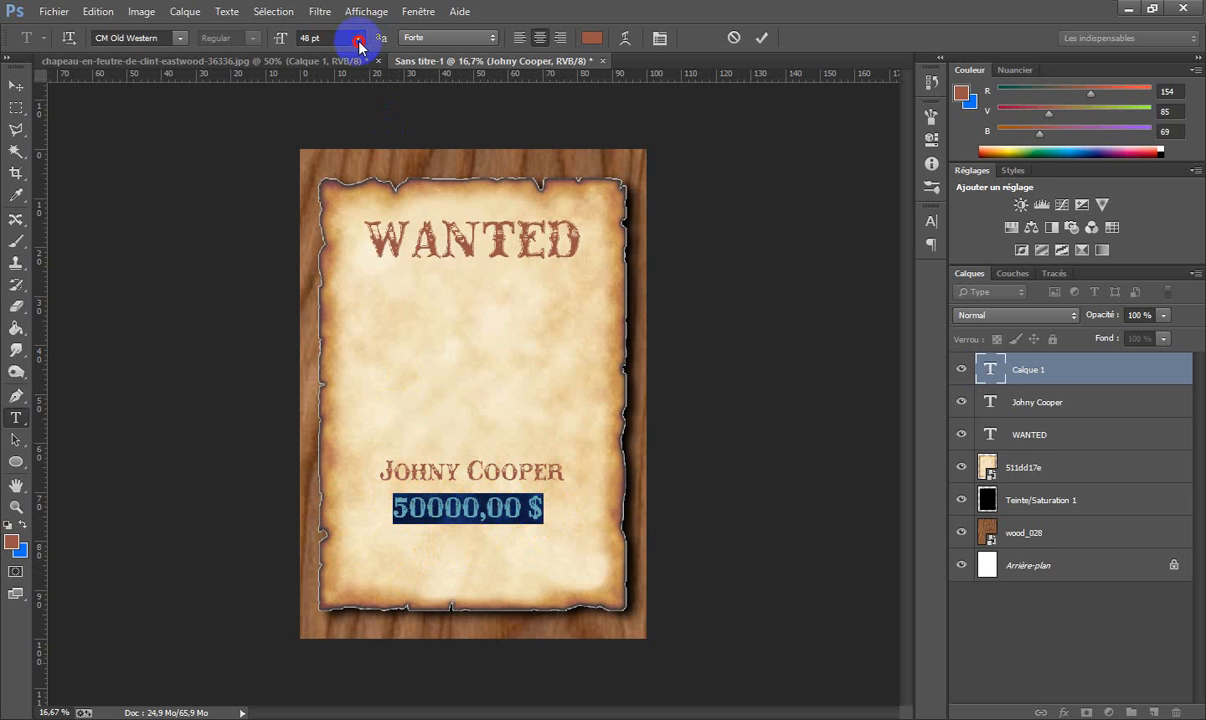
pyautogui.click(357, 38)
pyautogui.click(338, 303)
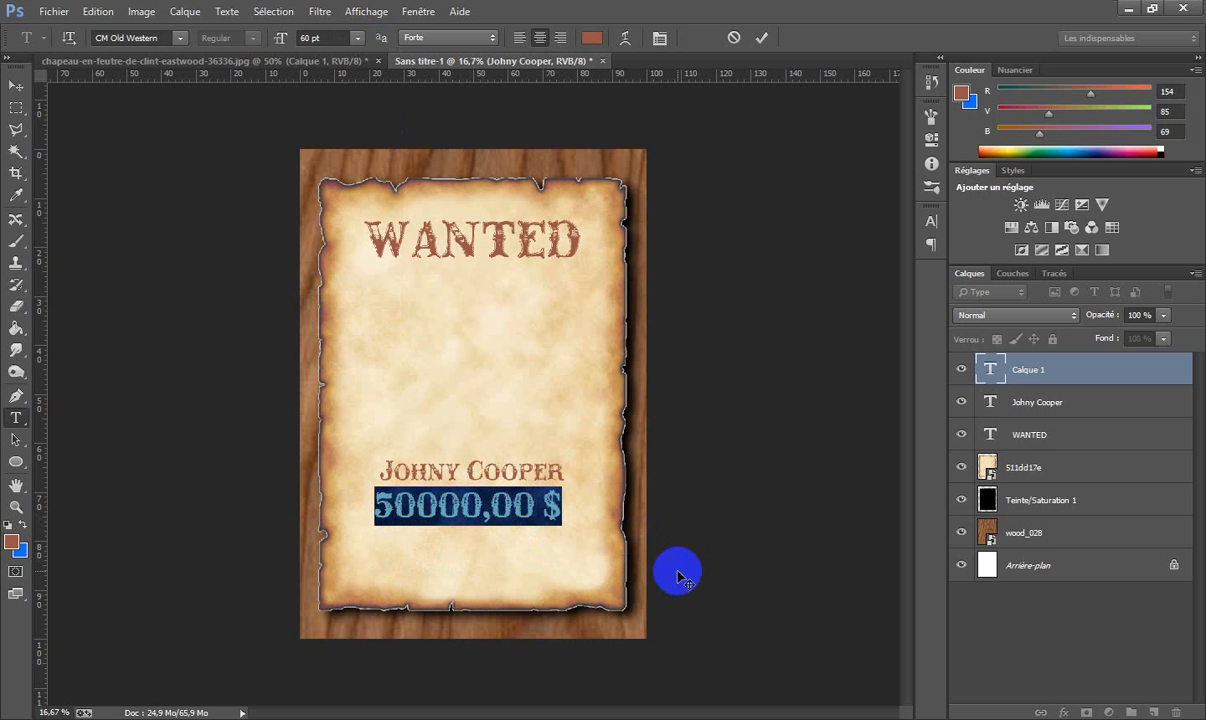
pyautogui.click(982, 370)
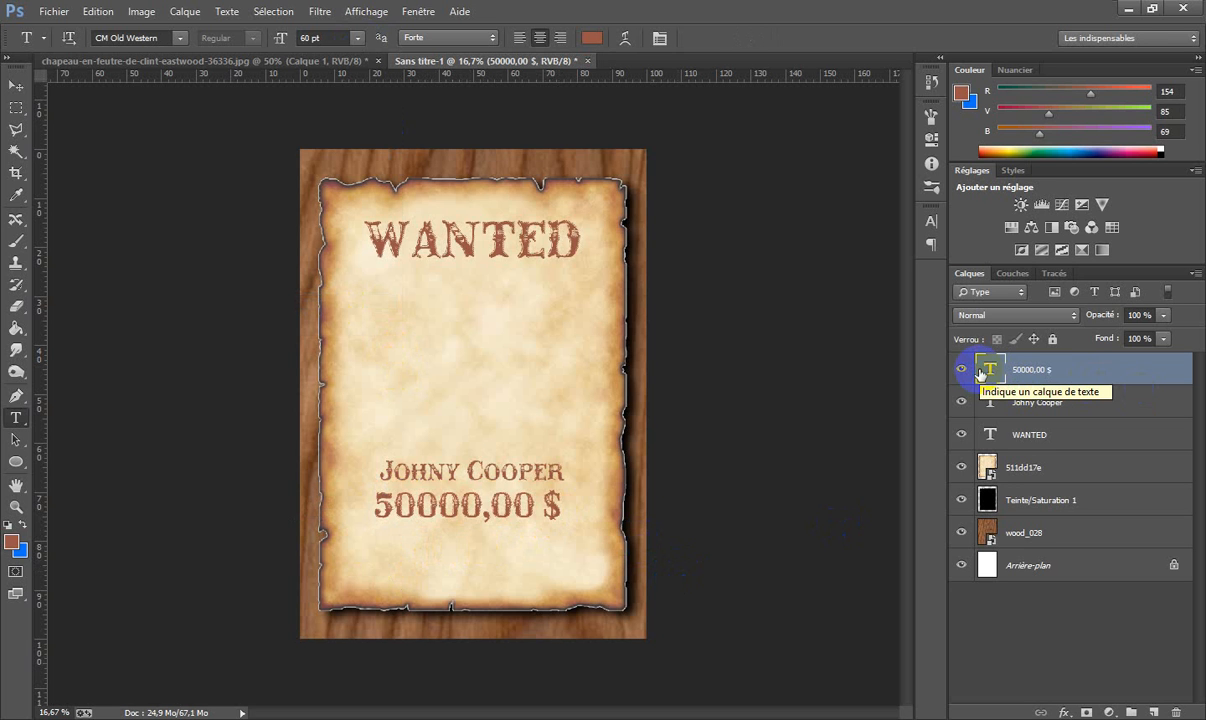
pyautogui.doubleClick(982, 370)
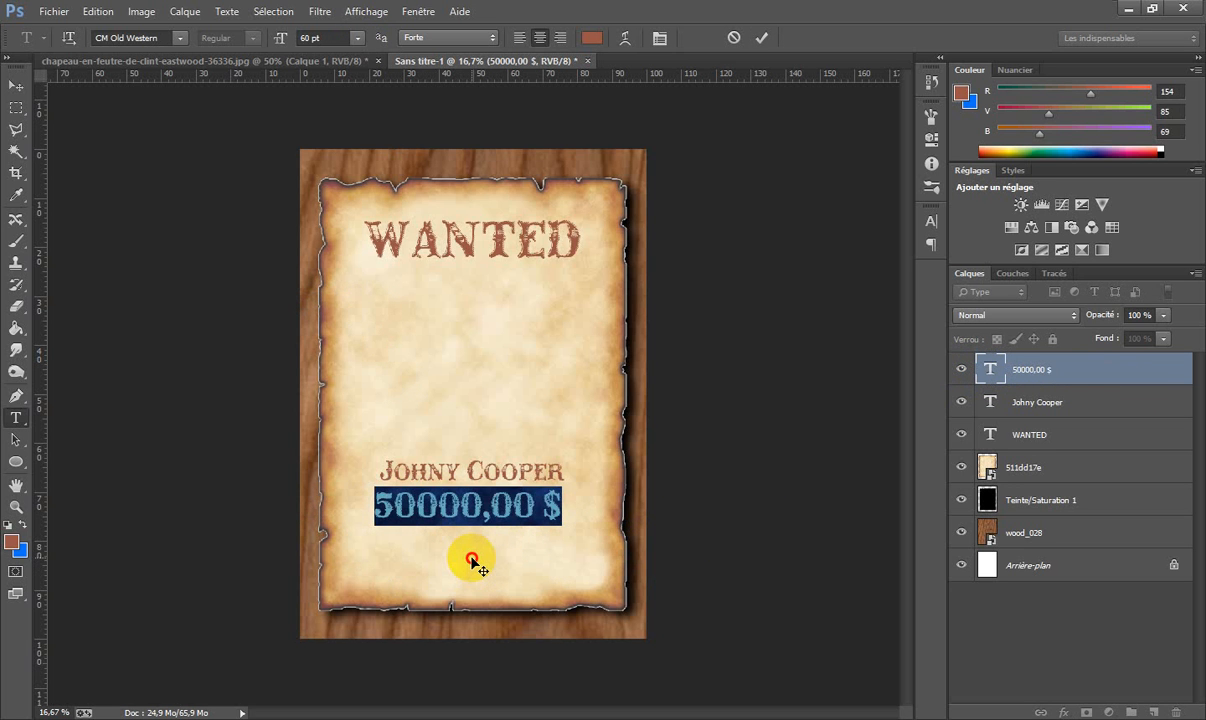
pyautogui.moveTo(474, 562); pyautogui.dragTo(477, 565)
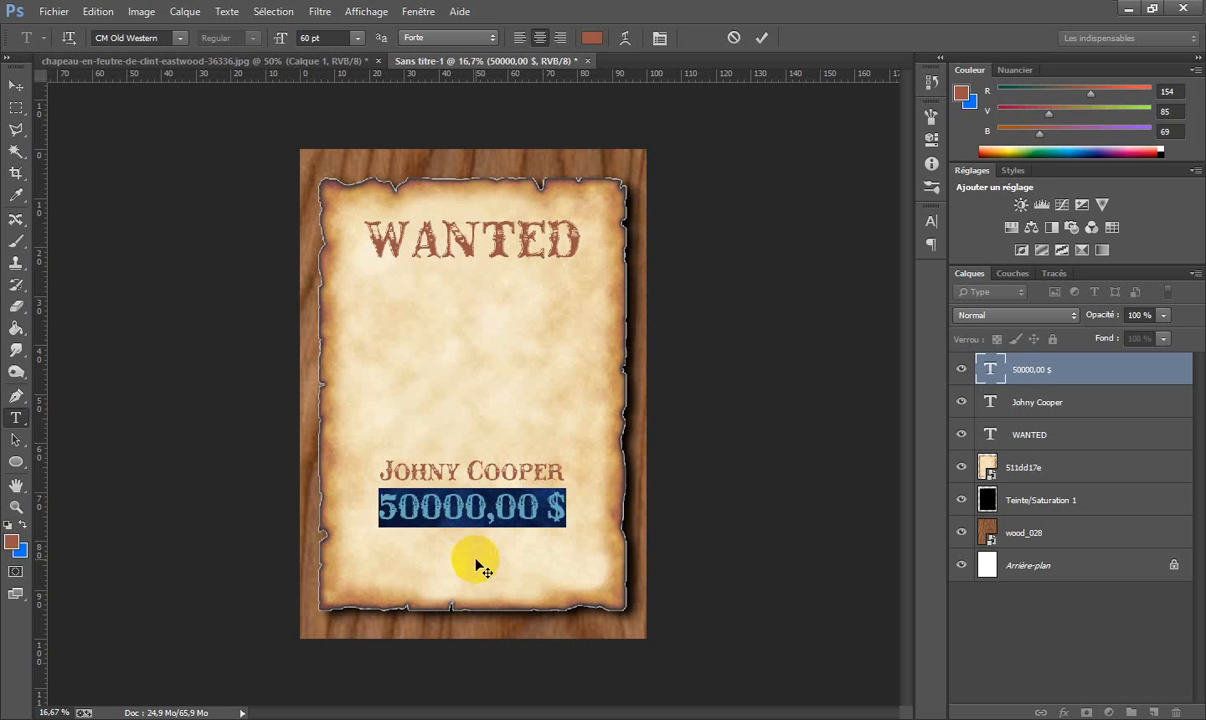
pyautogui.click(992, 370)
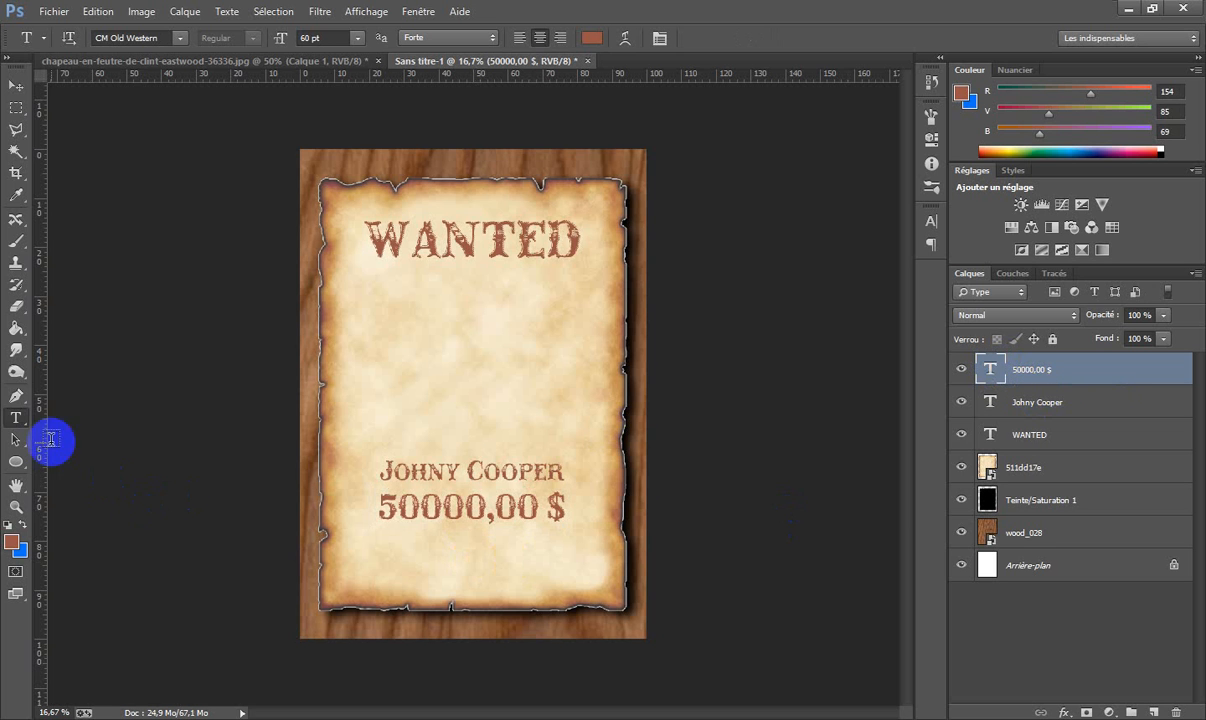
# Type DEAD OR ALIVE below the reward and shift it fully onto the poster.
pyautogui.click(394, 472)
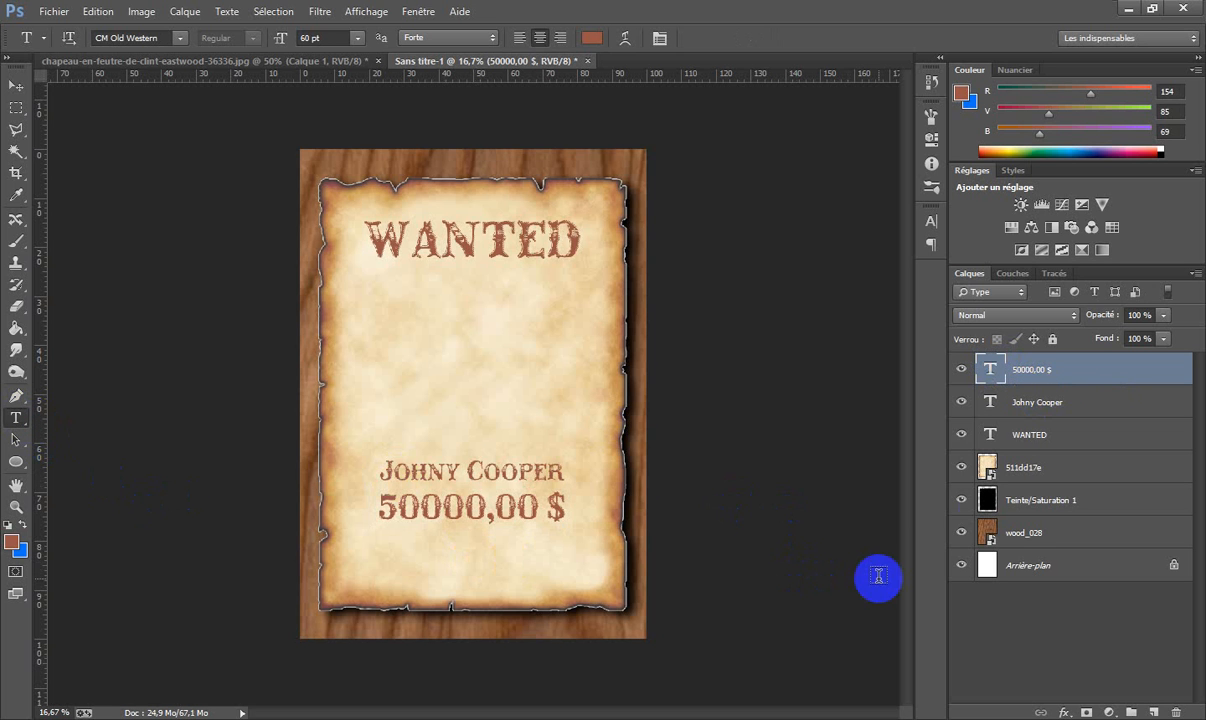
pyautogui.click(367, 549)
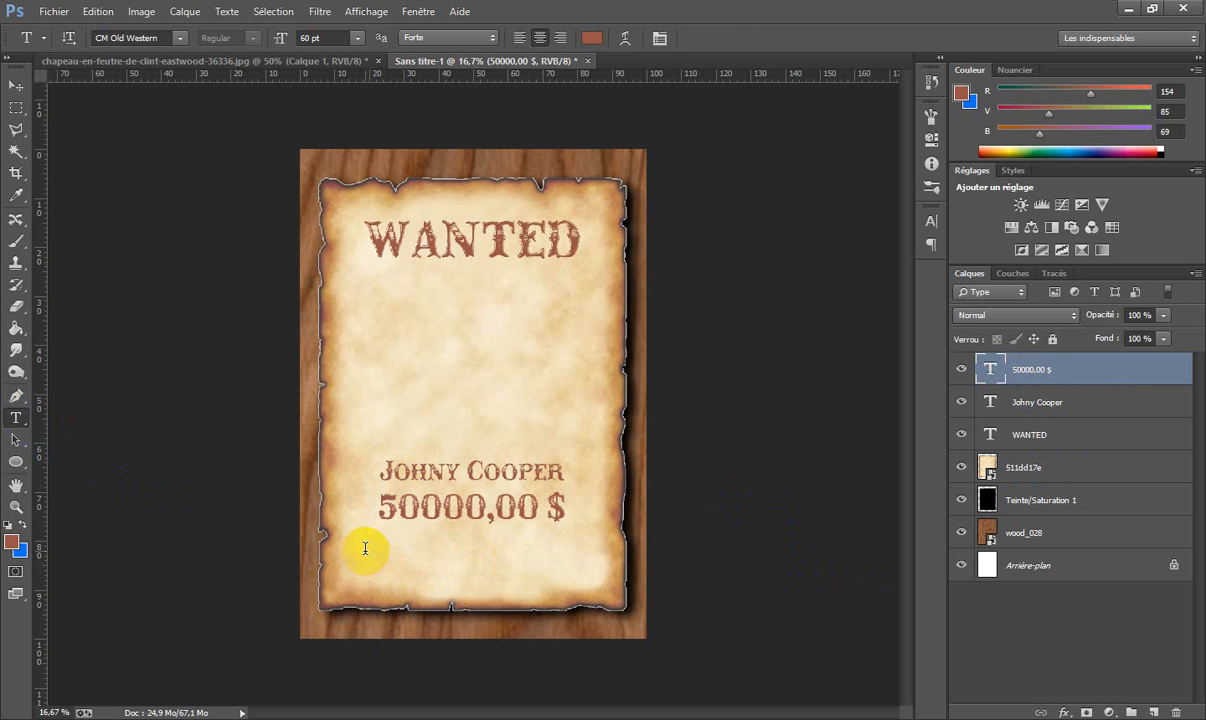
pyautogui.click(365, 549)
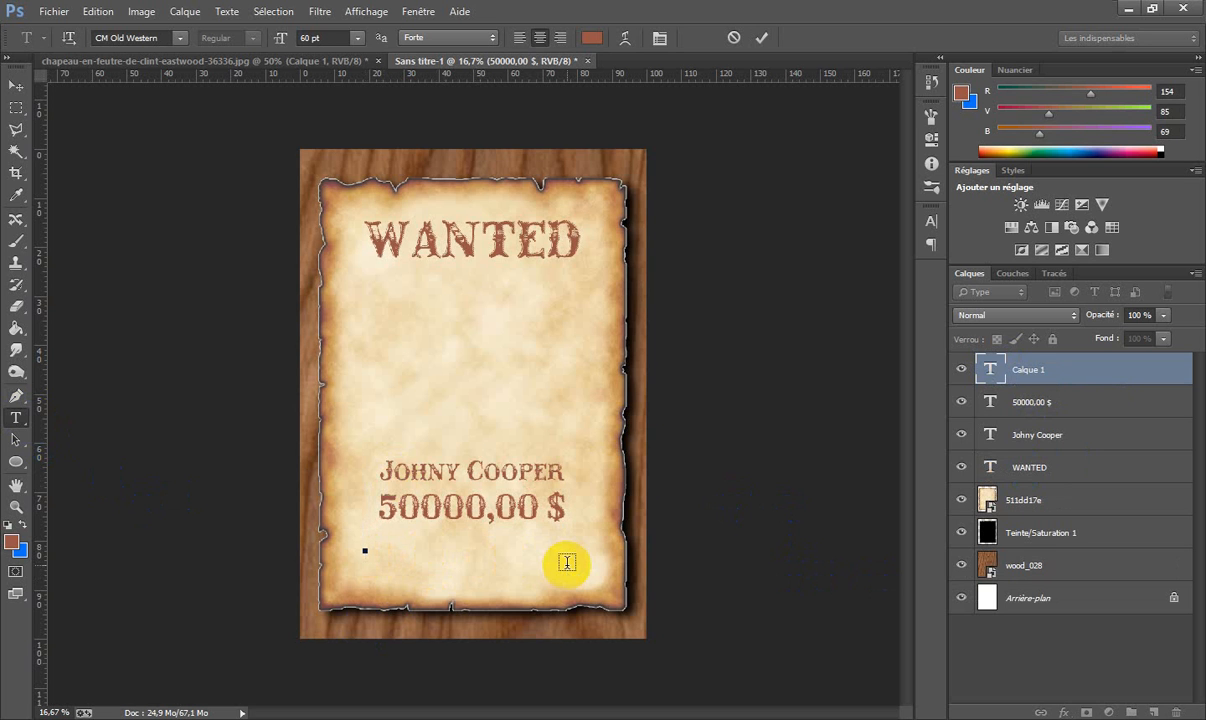
pyautogui.write('DEA')
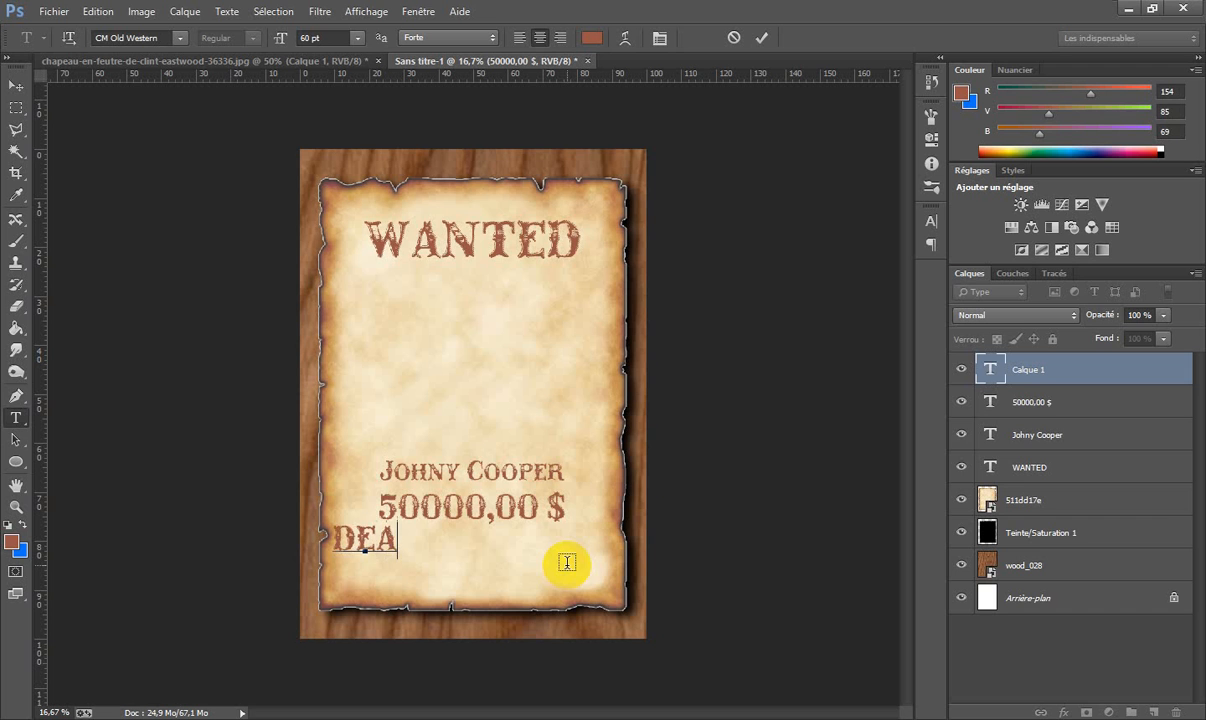
pyautogui.write('D')
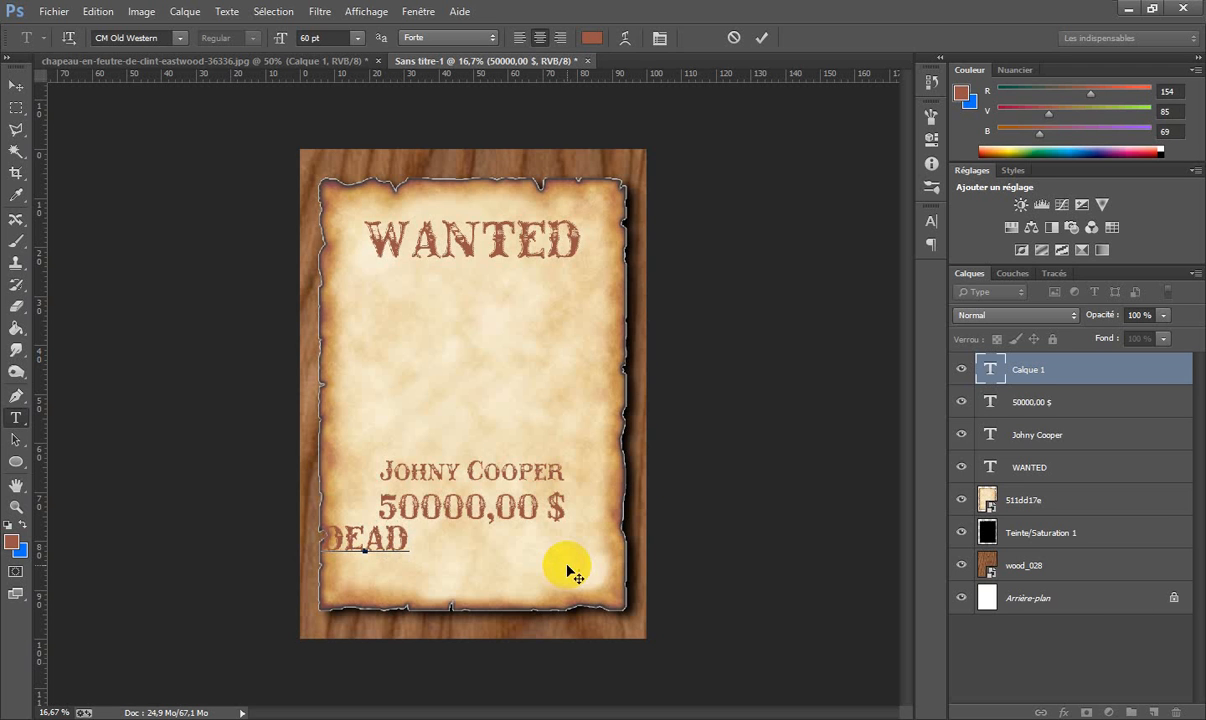
pyautogui.write(' OR')
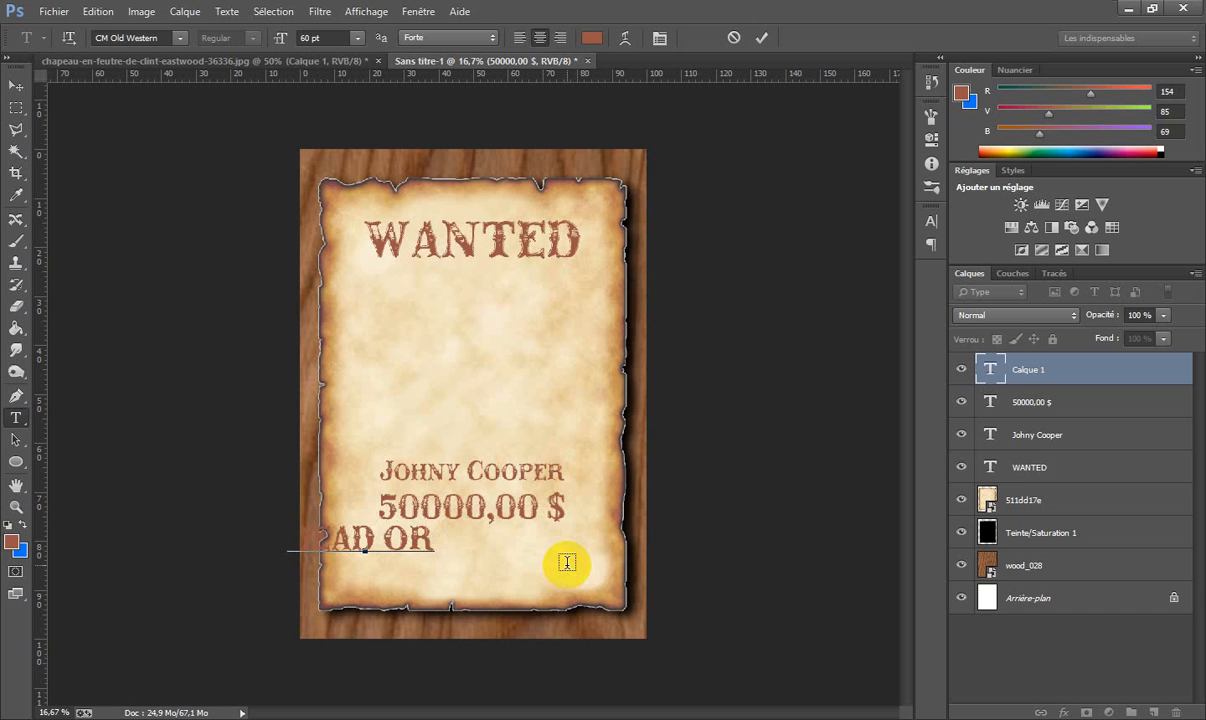
pyautogui.write(' ALI')
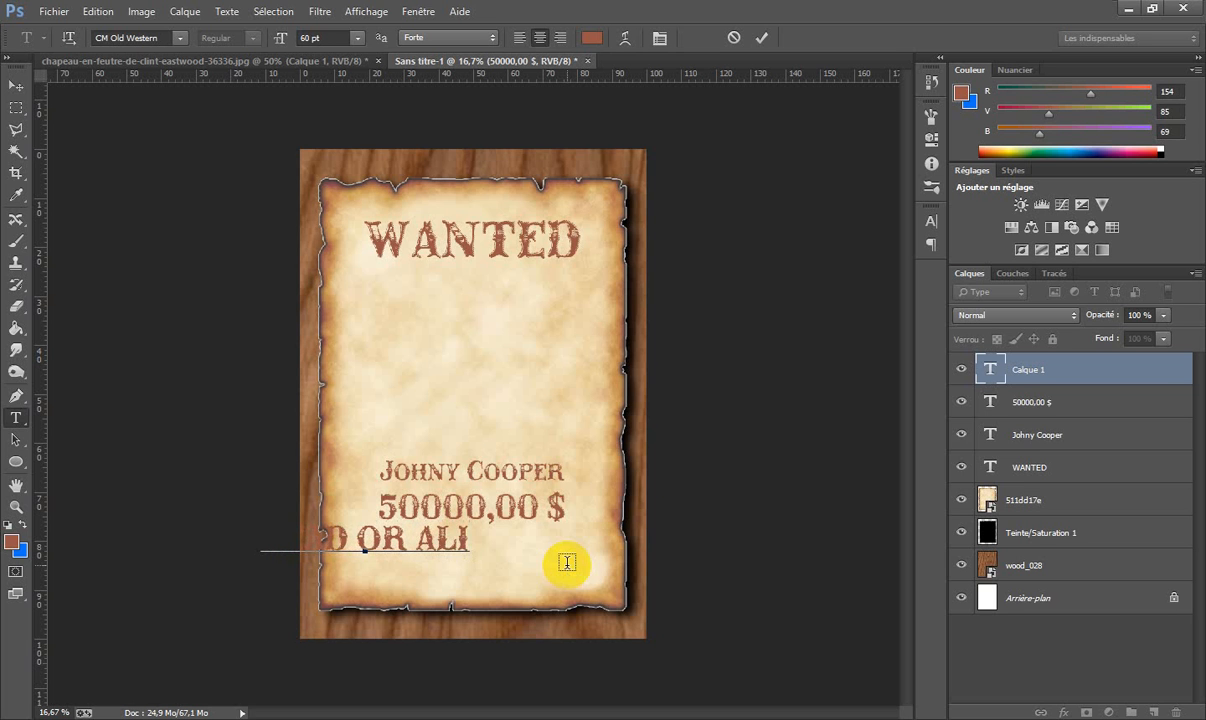
pyautogui.write('VE')
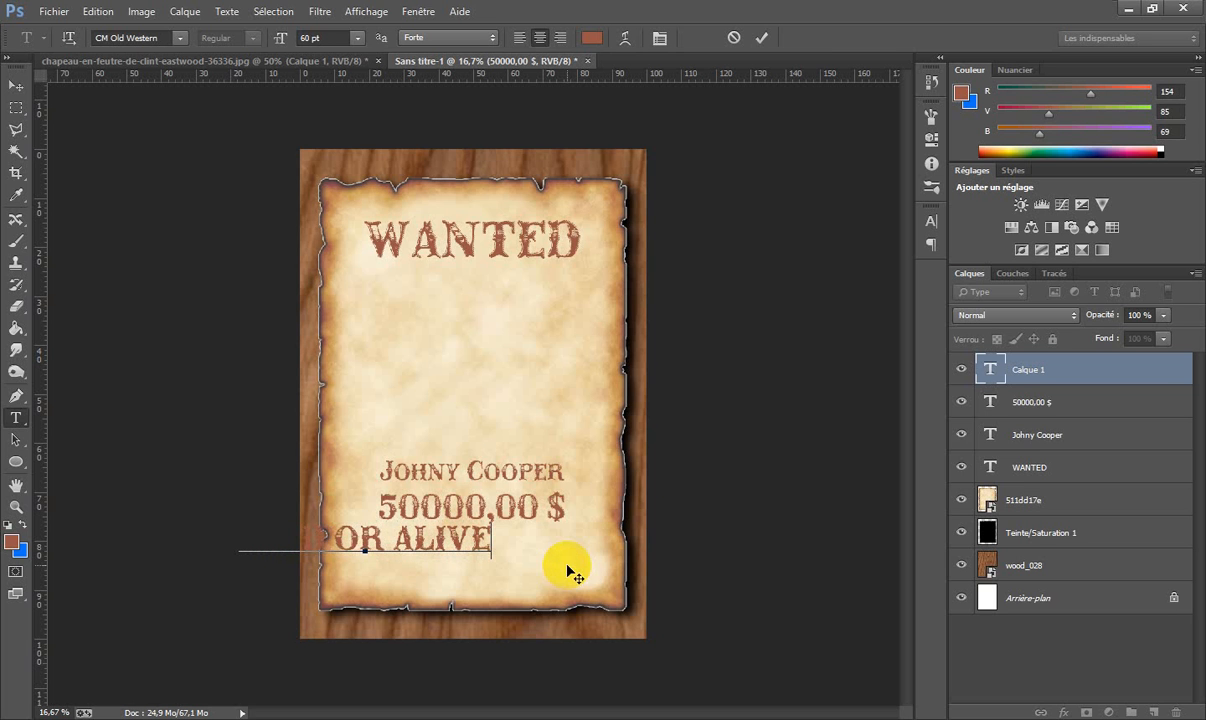
pyautogui.moveTo(417, 565); pyautogui.dragTo(501, 588)
# Size DEAD OR ALIVE to 48 then 60 pt, nudge it into place and commit.
pyautogui.moveTo(593, 547); pyautogui.dragTo(336, 548)
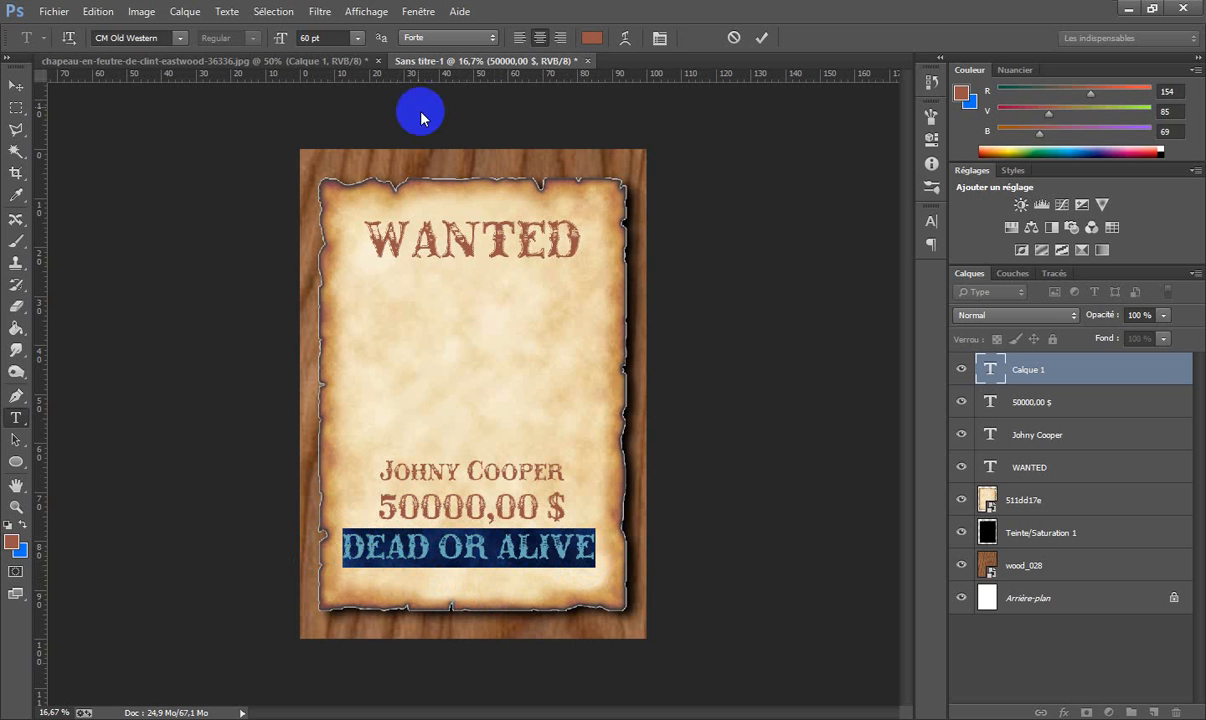
pyautogui.click(351, 42)
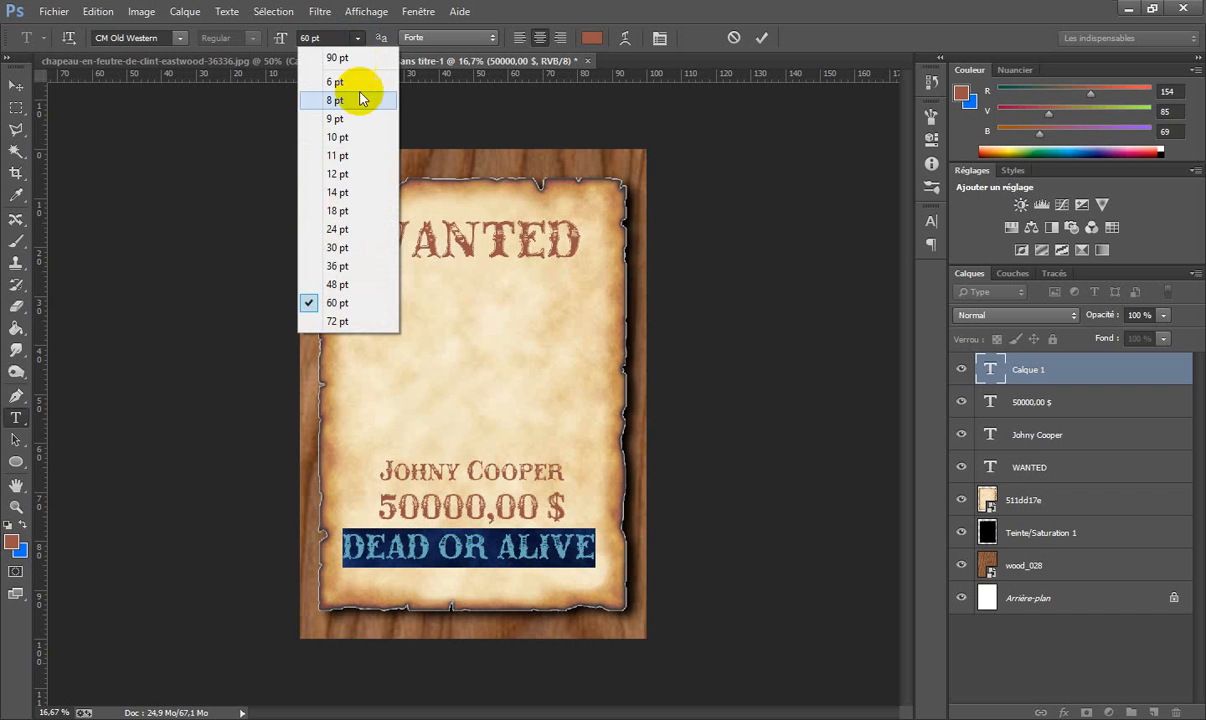
pyautogui.click(340, 285)
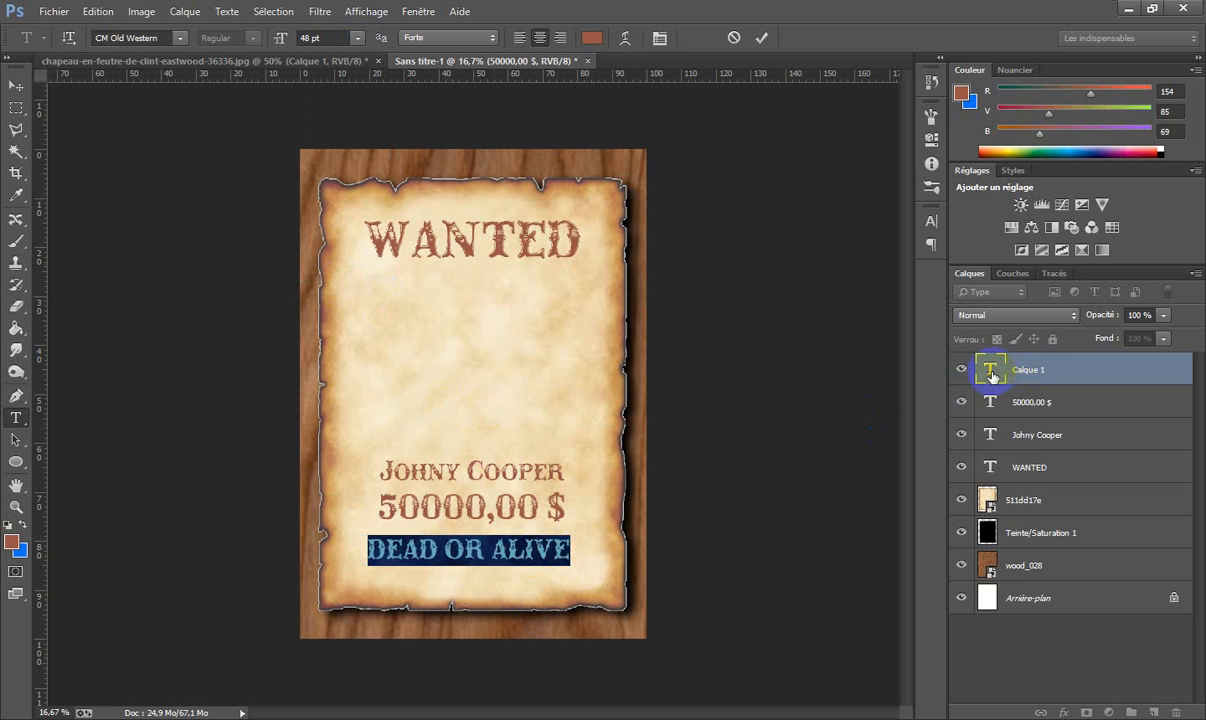
pyautogui.click(717, 649)
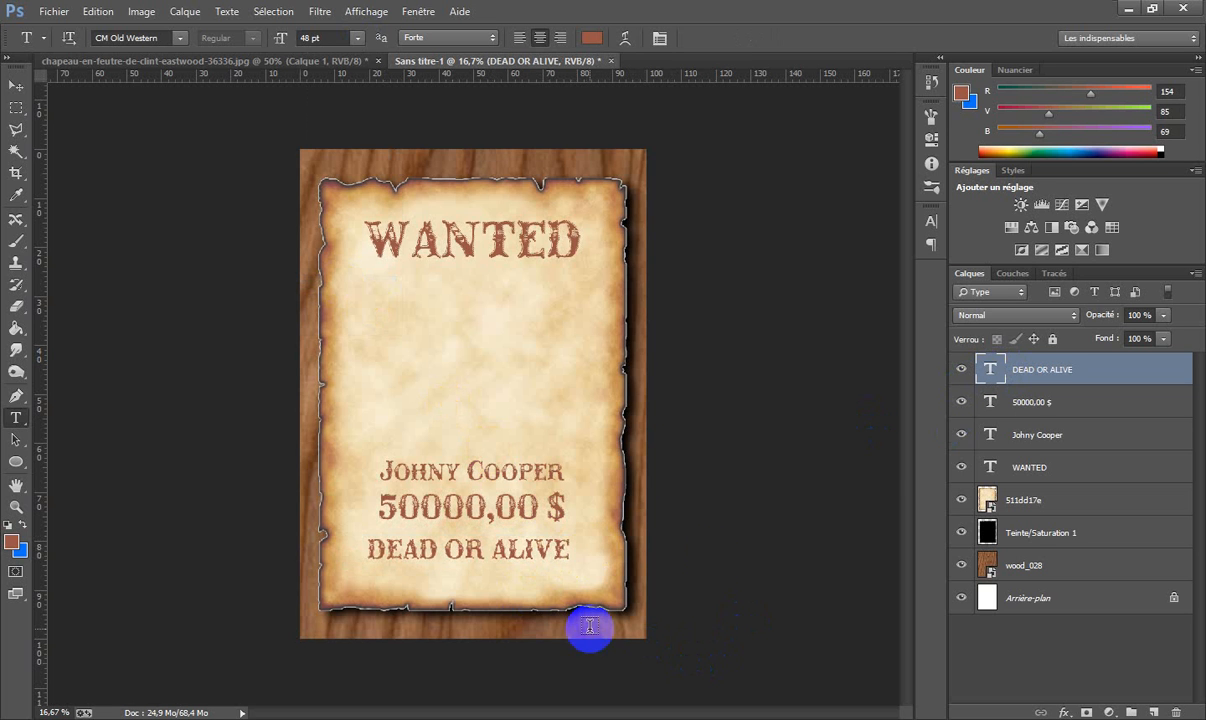
pyautogui.doubleClick(987, 369)
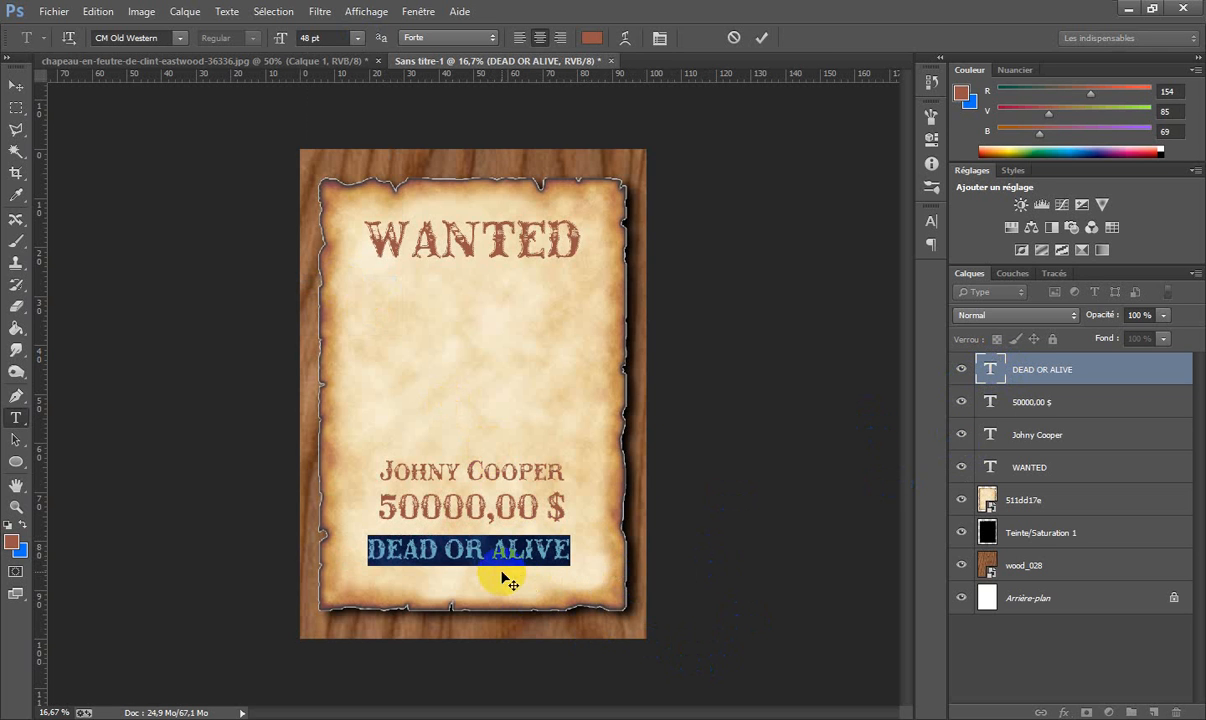
pyautogui.click(470, 578)
pyautogui.moveTo(474, 580); pyautogui.dragTo(478, 578)
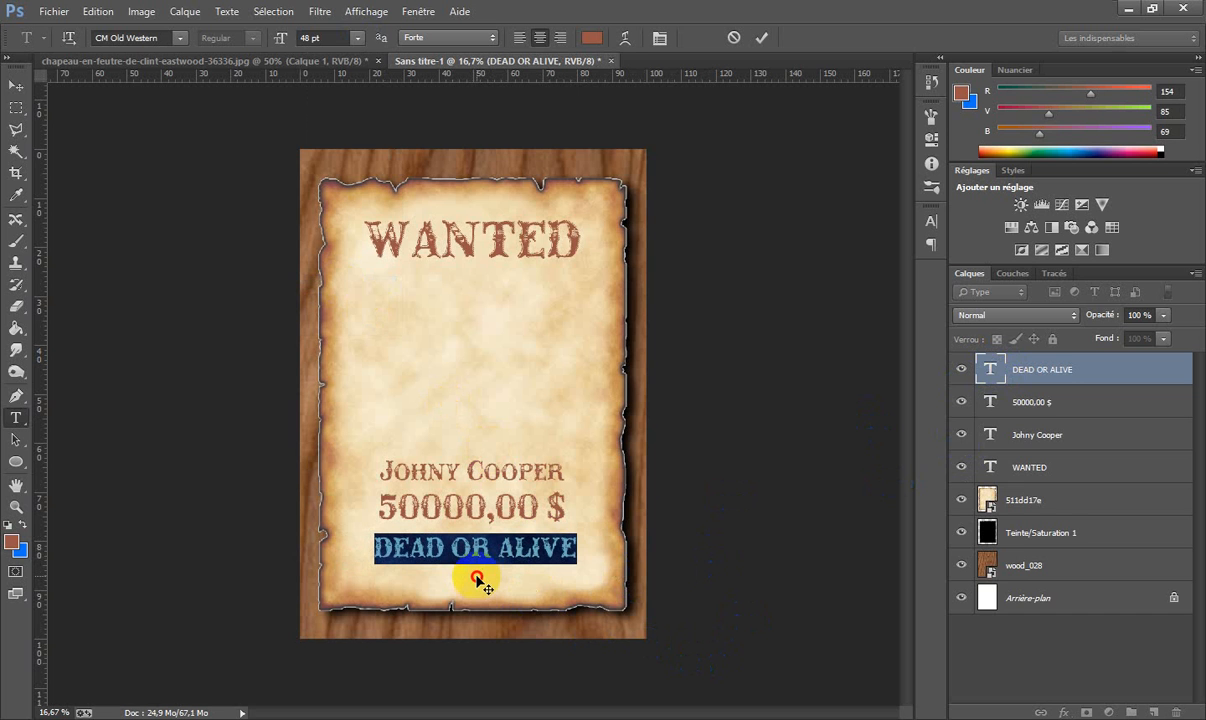
pyautogui.click(356, 38)
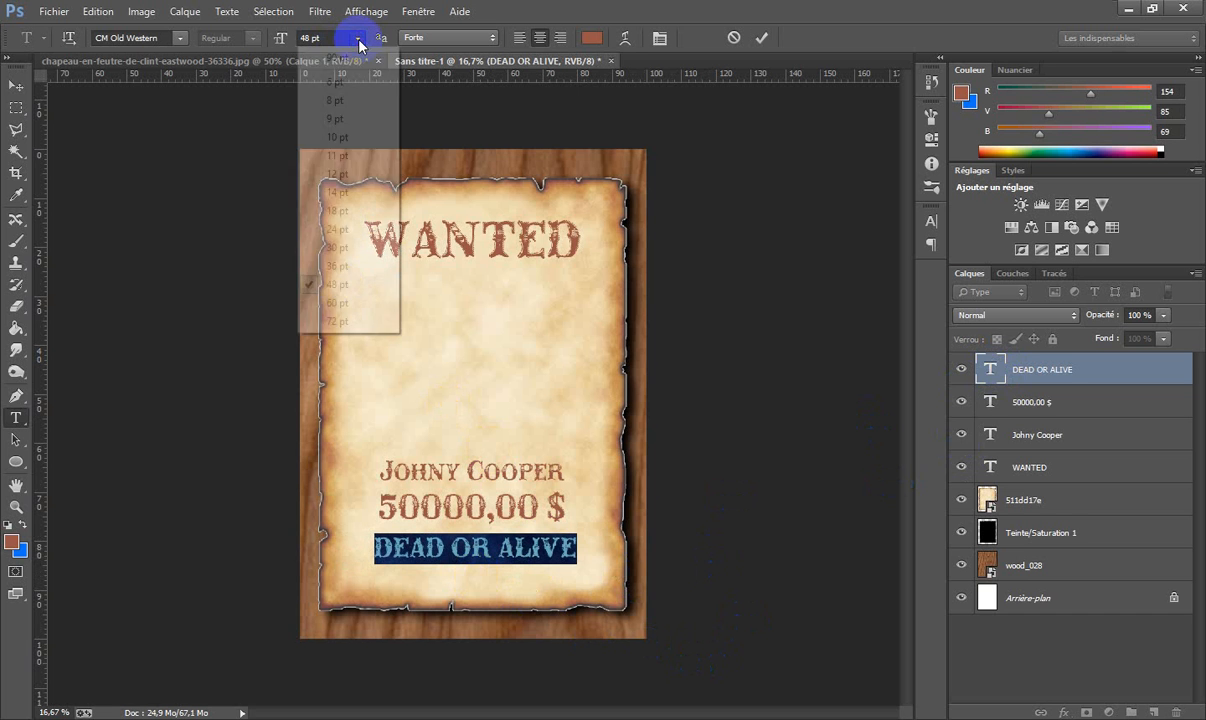
pyautogui.click(335, 302)
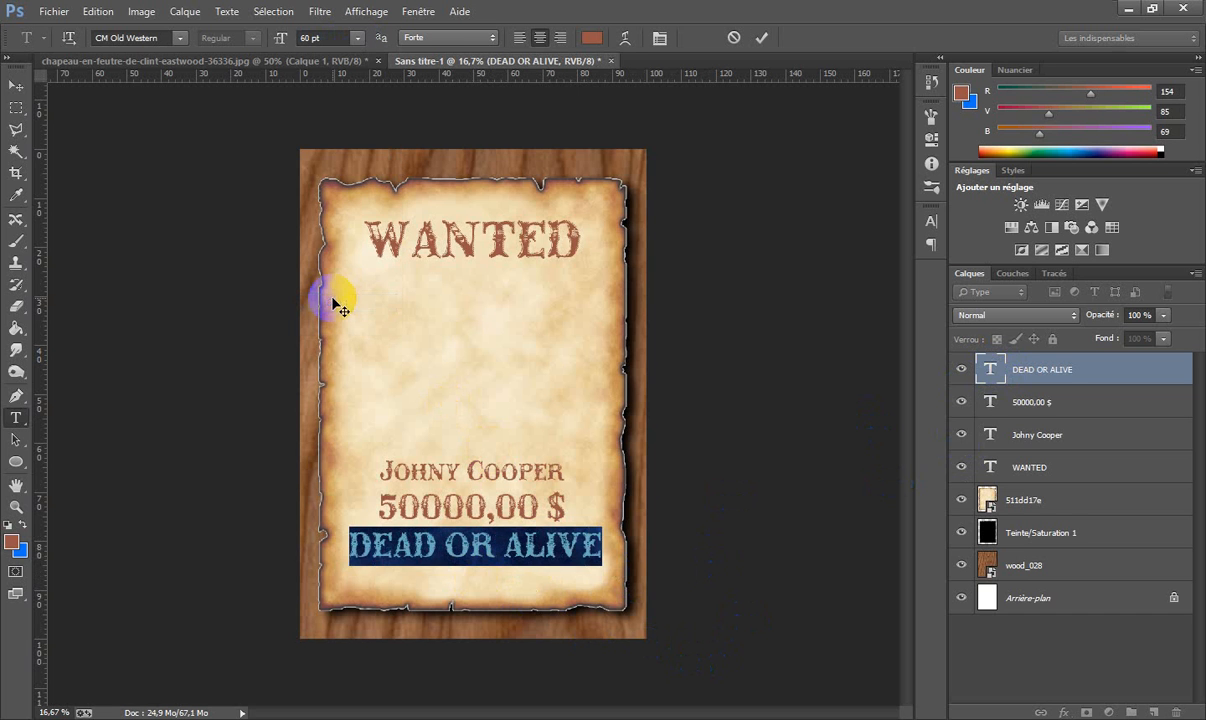
pyautogui.click(985, 370)
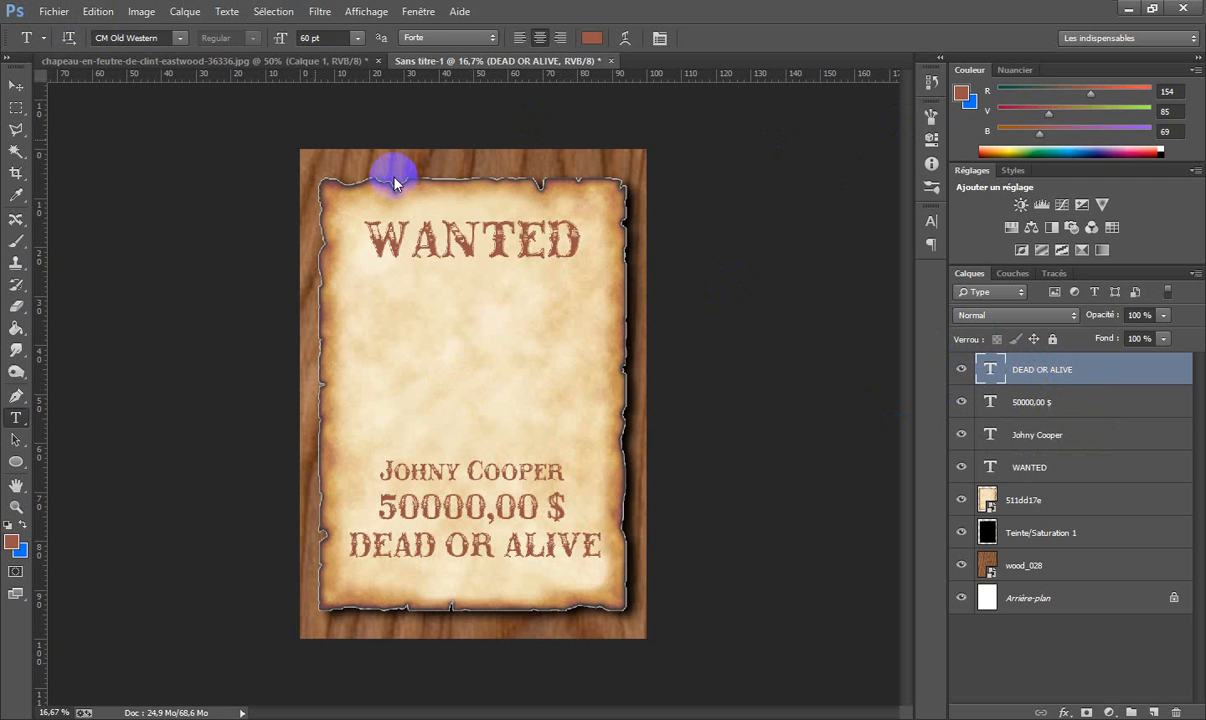
# Import the nail image Sans titre-2.png via Fichier > Importer.
pyautogui.click(54, 11)
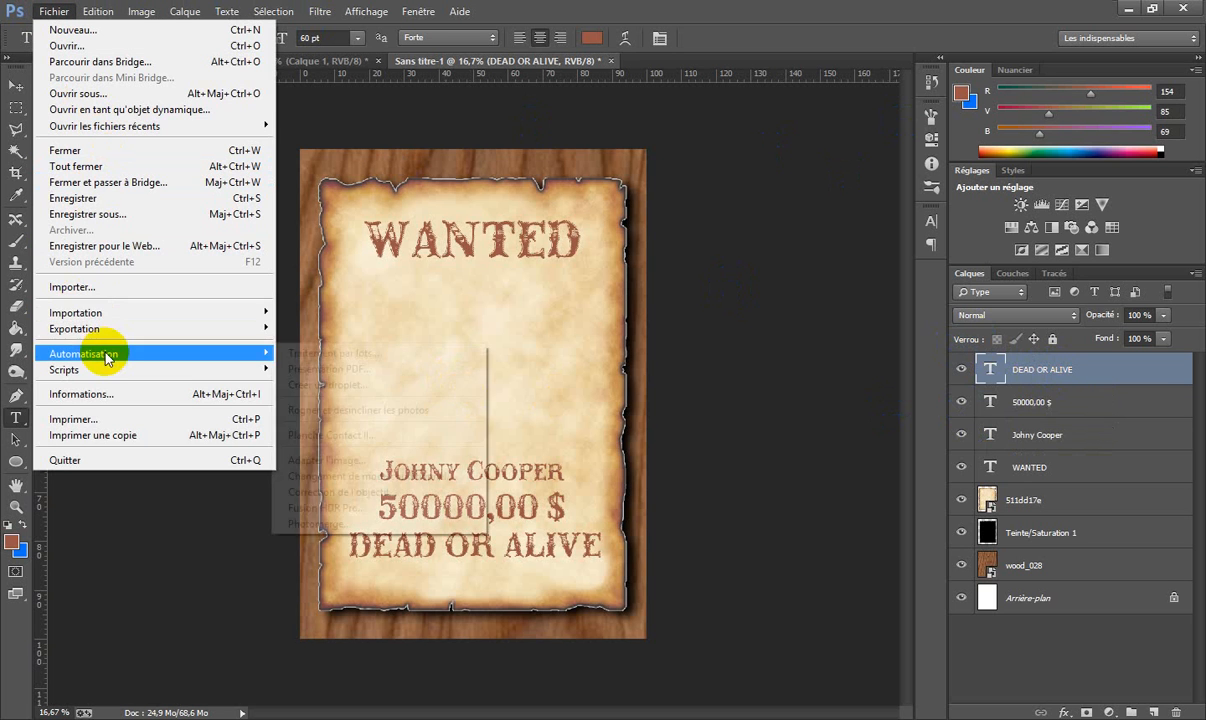
pyautogui.click(95, 286)
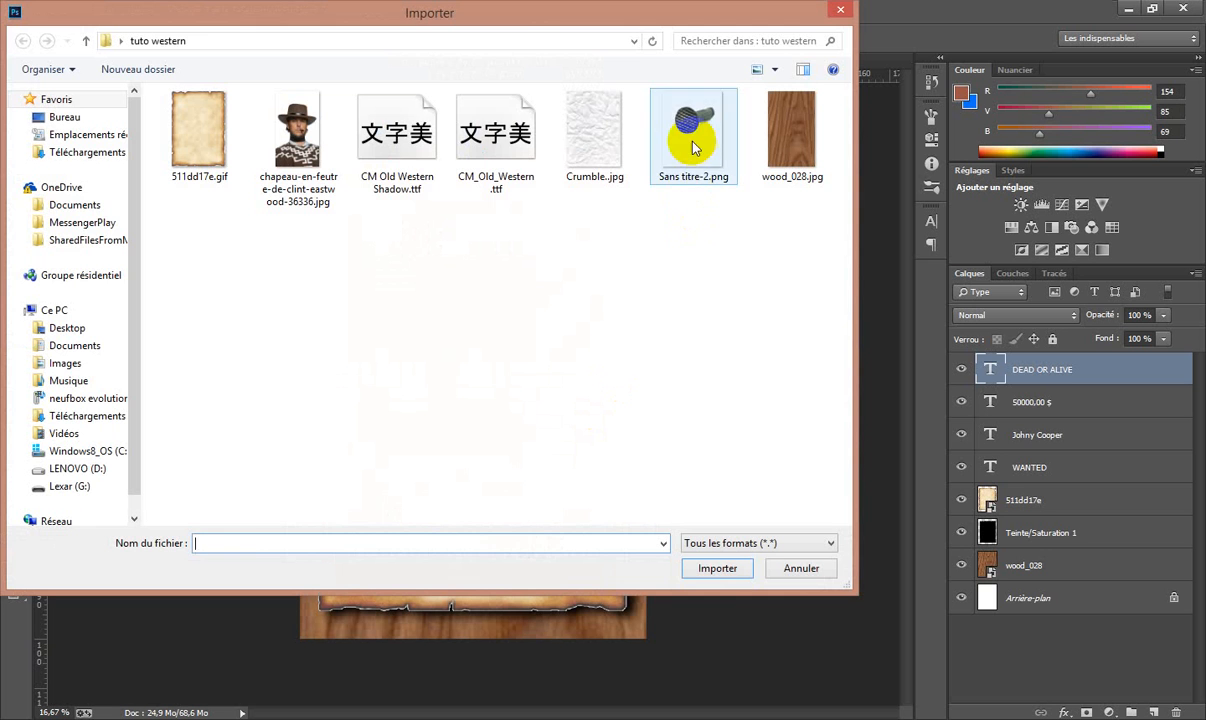
pyautogui.click(694, 147)
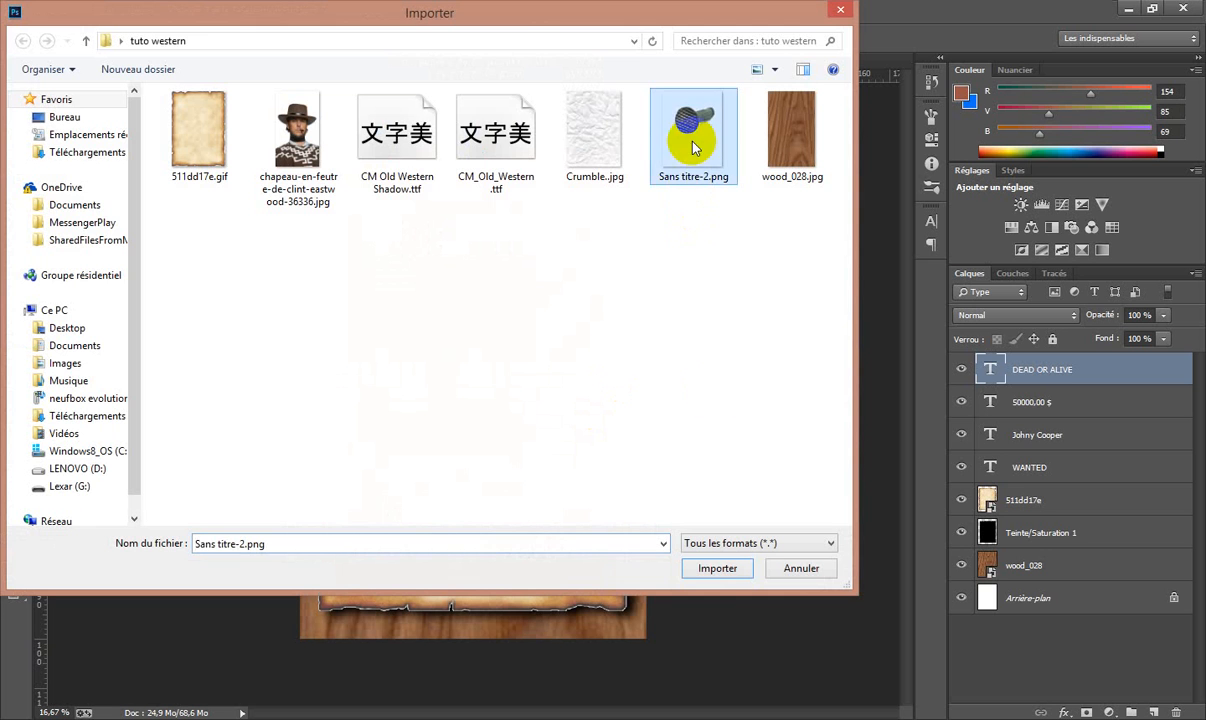
pyautogui.click(714, 568)
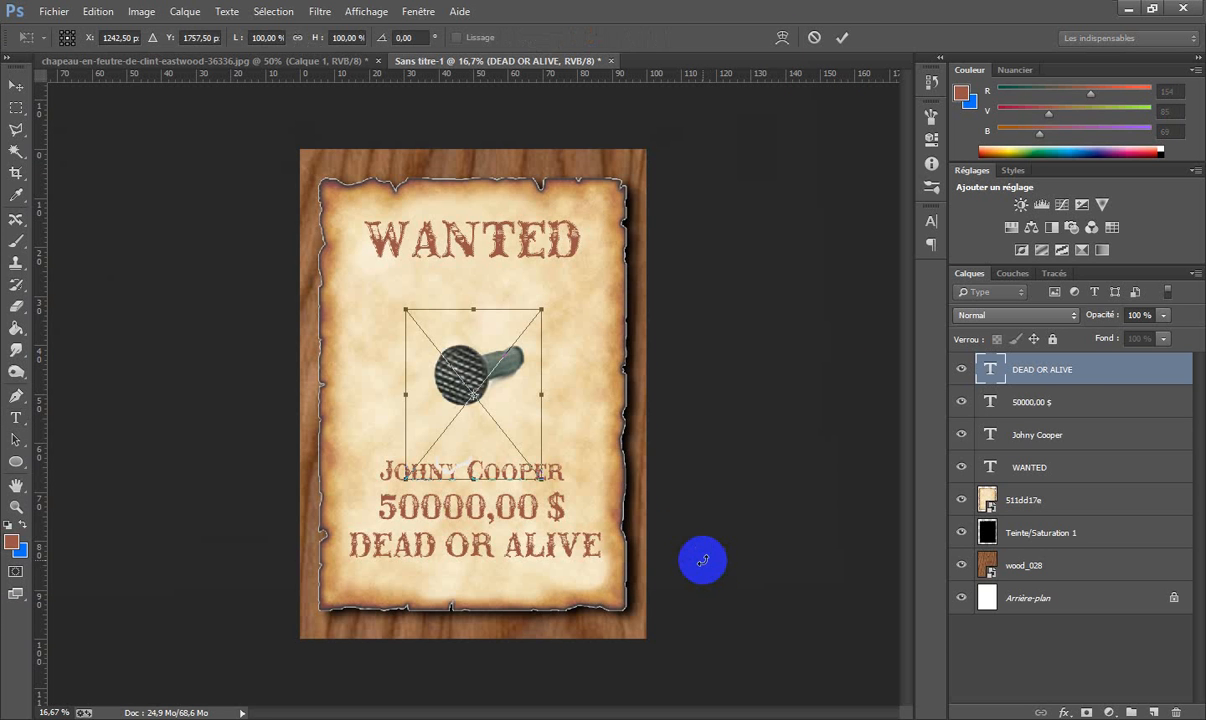
# Move the nail above WANTED and shrink it to about 27 %.
pyautogui.moveTo(469, 419); pyautogui.dragTo(448, 288)
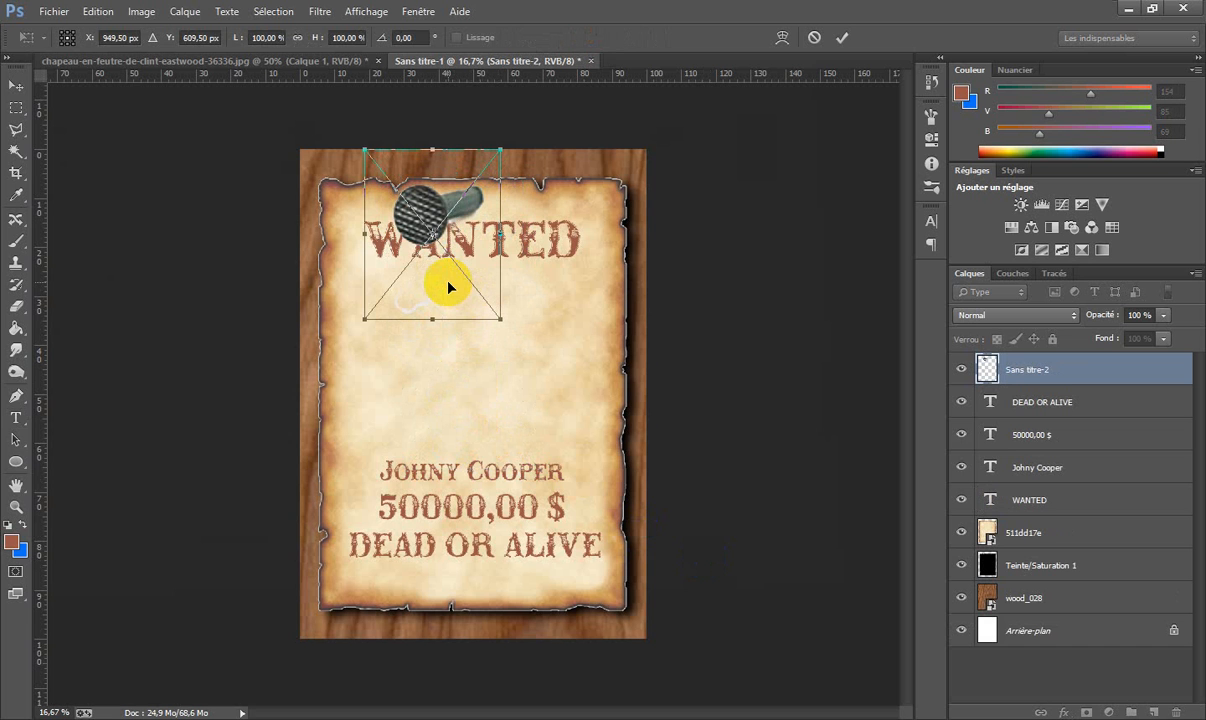
pyautogui.moveTo(364, 150); pyautogui.dragTo(458, 219)
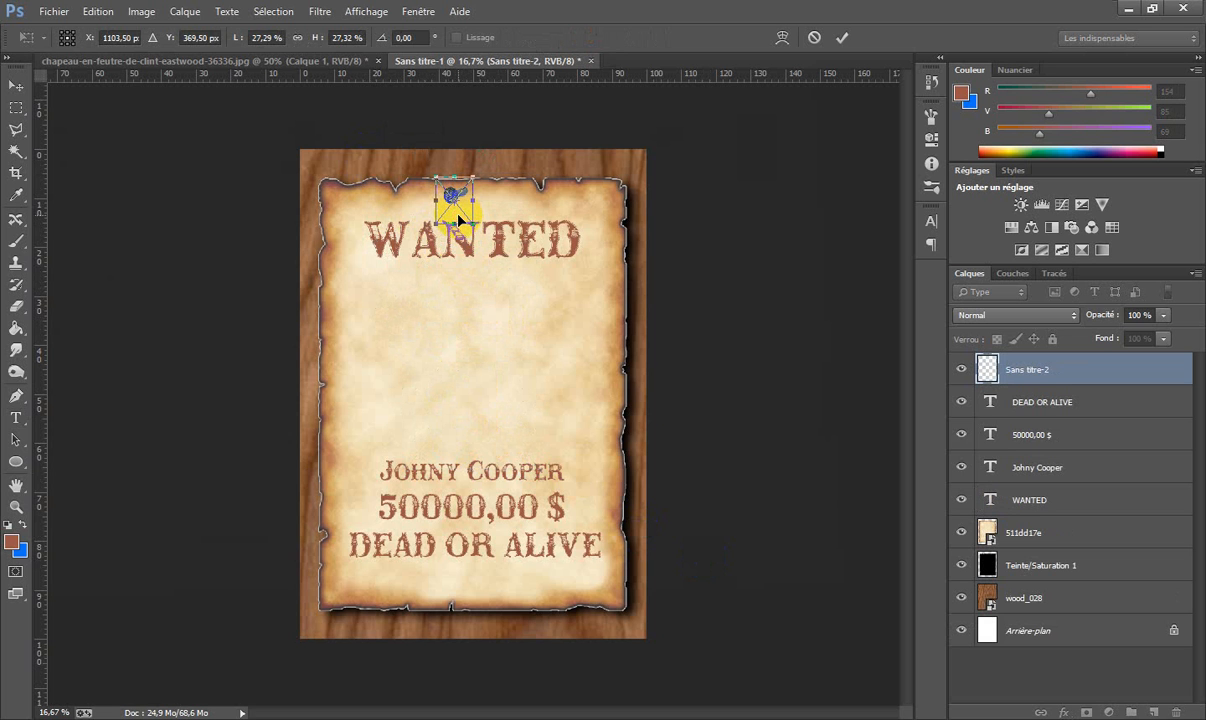
pyautogui.press('Return')
pyautogui.press('t')
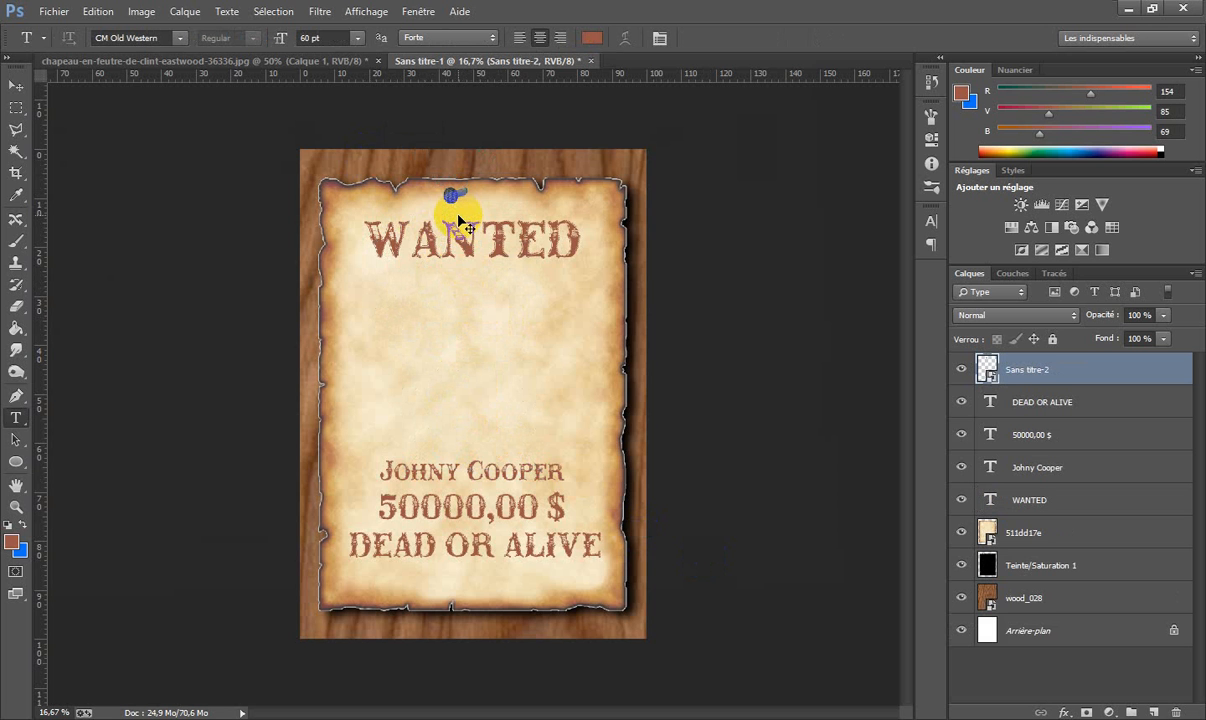
# Zoom in on the poster top and add an empty Calque 1 above the nail.
pyautogui.hotkey('ctrl', '+')
pyautogui.hotkey('ctrl', '+')
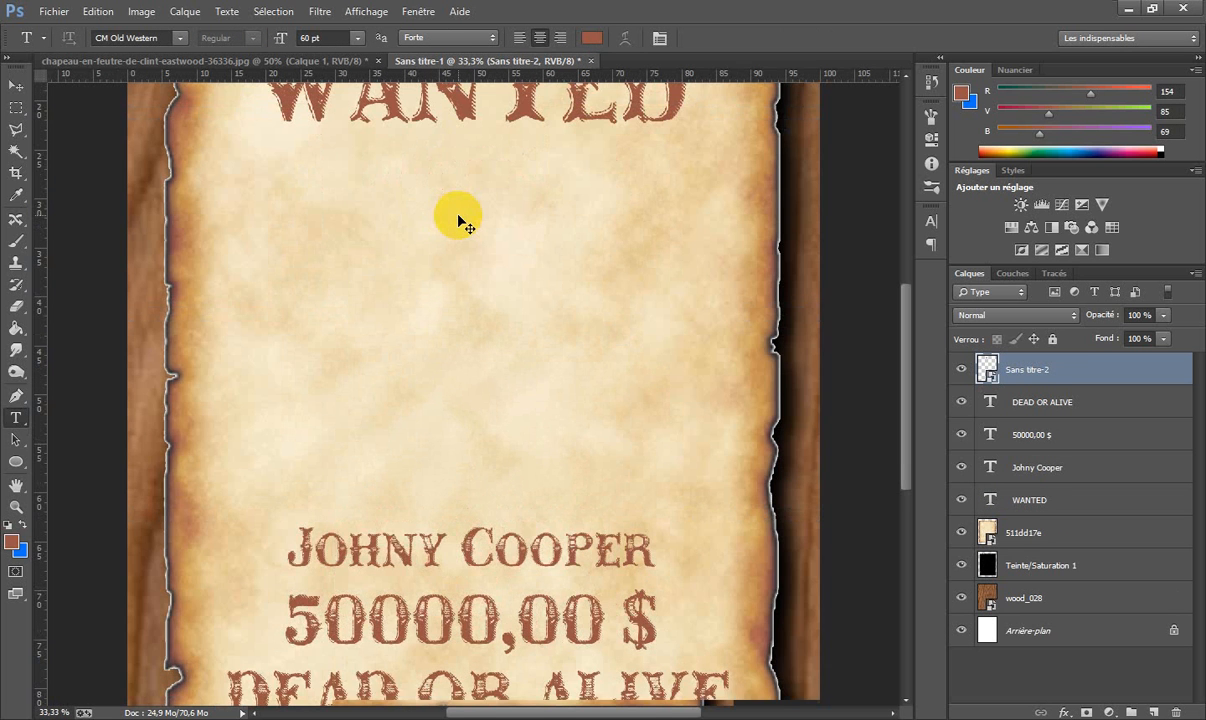
pyautogui.scroll(9, 457, 213)
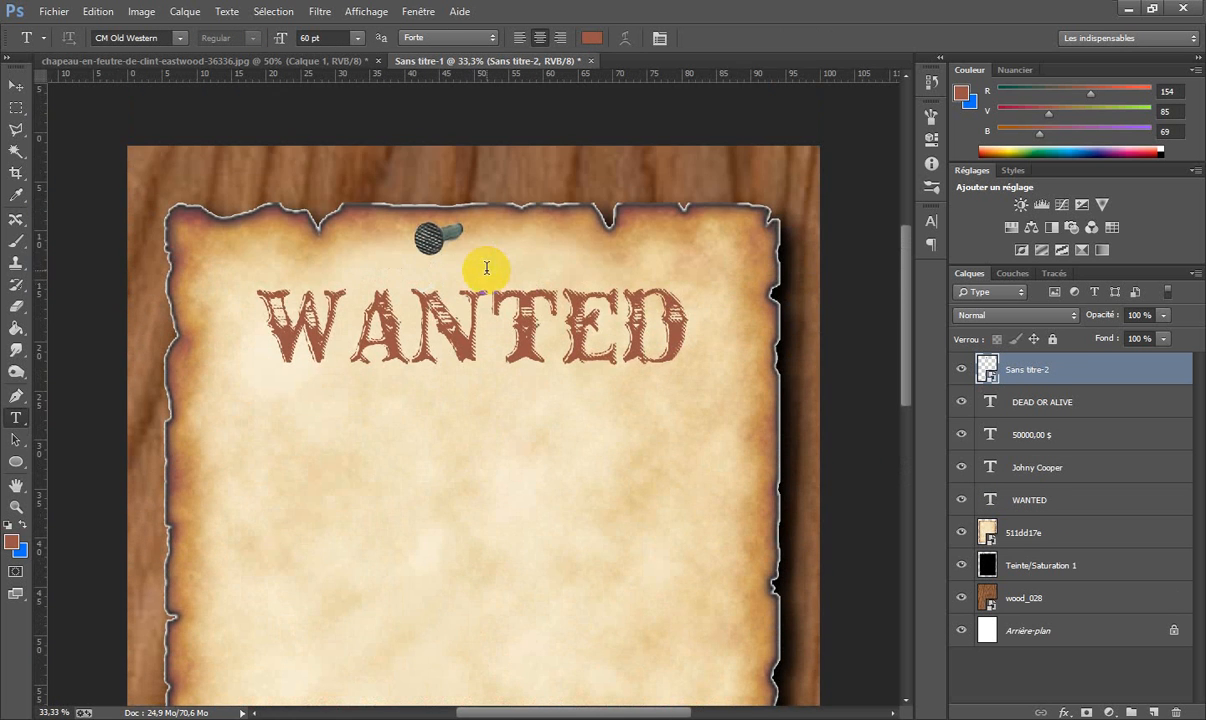
pyautogui.click(1154, 711)
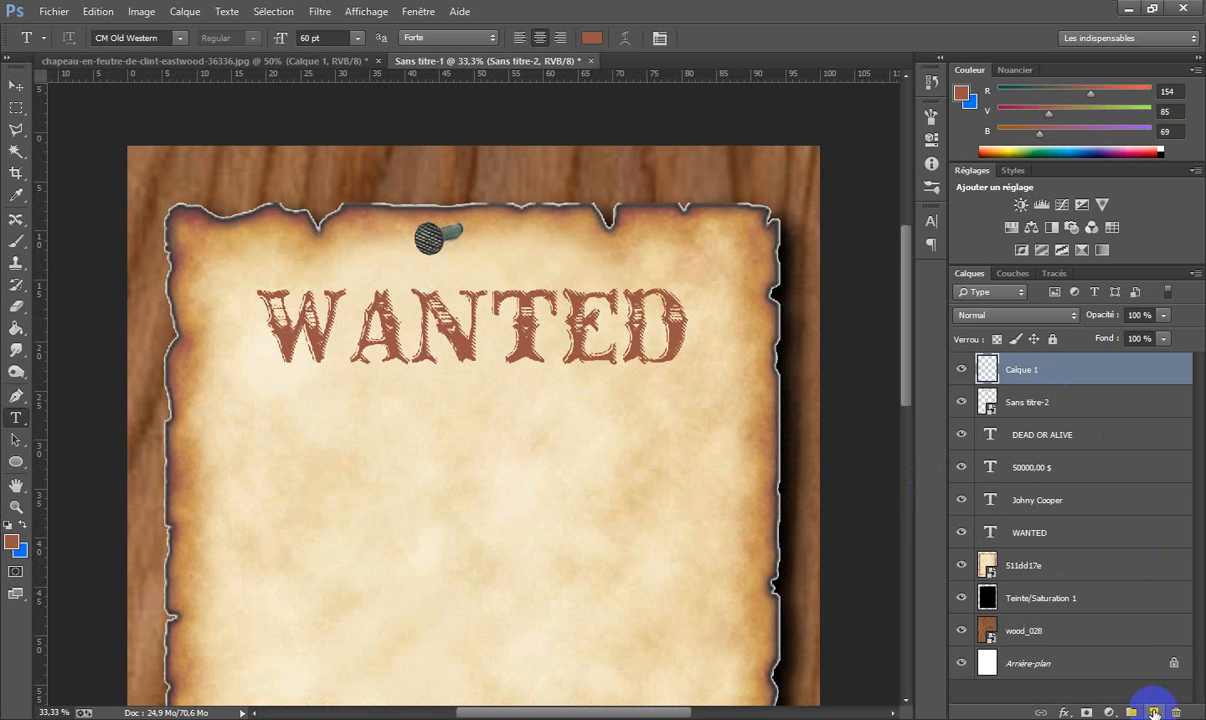
# Set the foreground colour to near-black #030303.
pyautogui.click(23, 524)
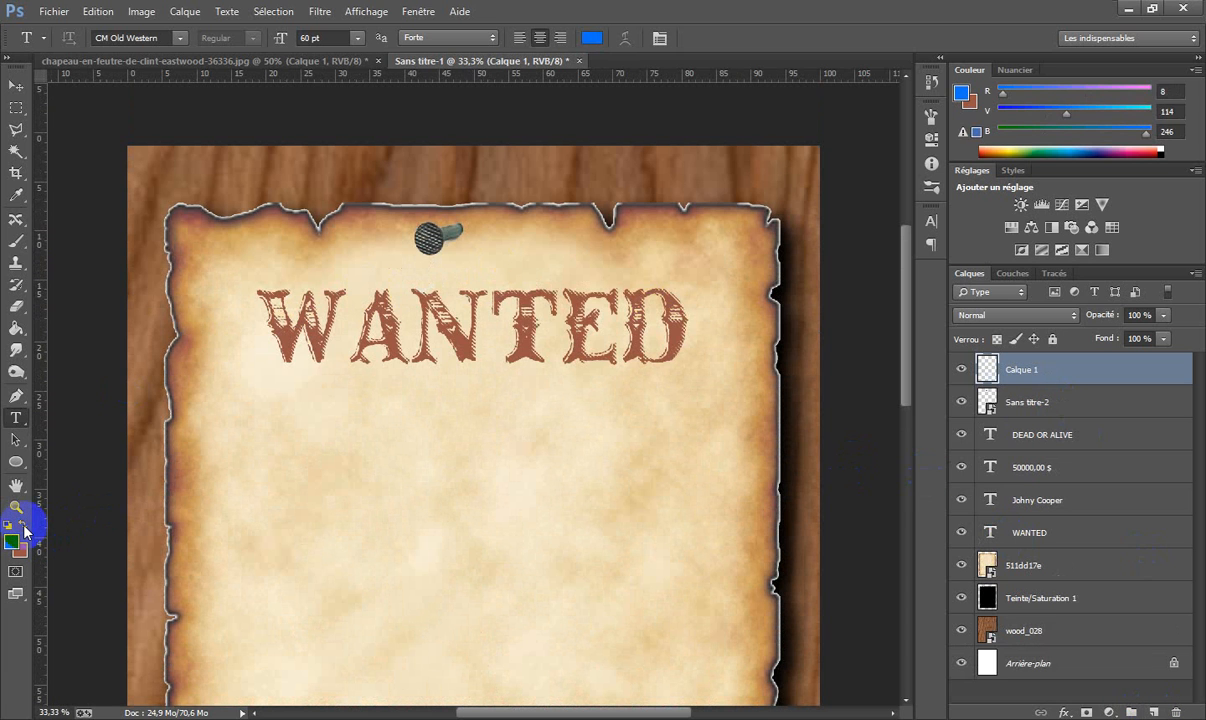
pyautogui.click(12, 540)
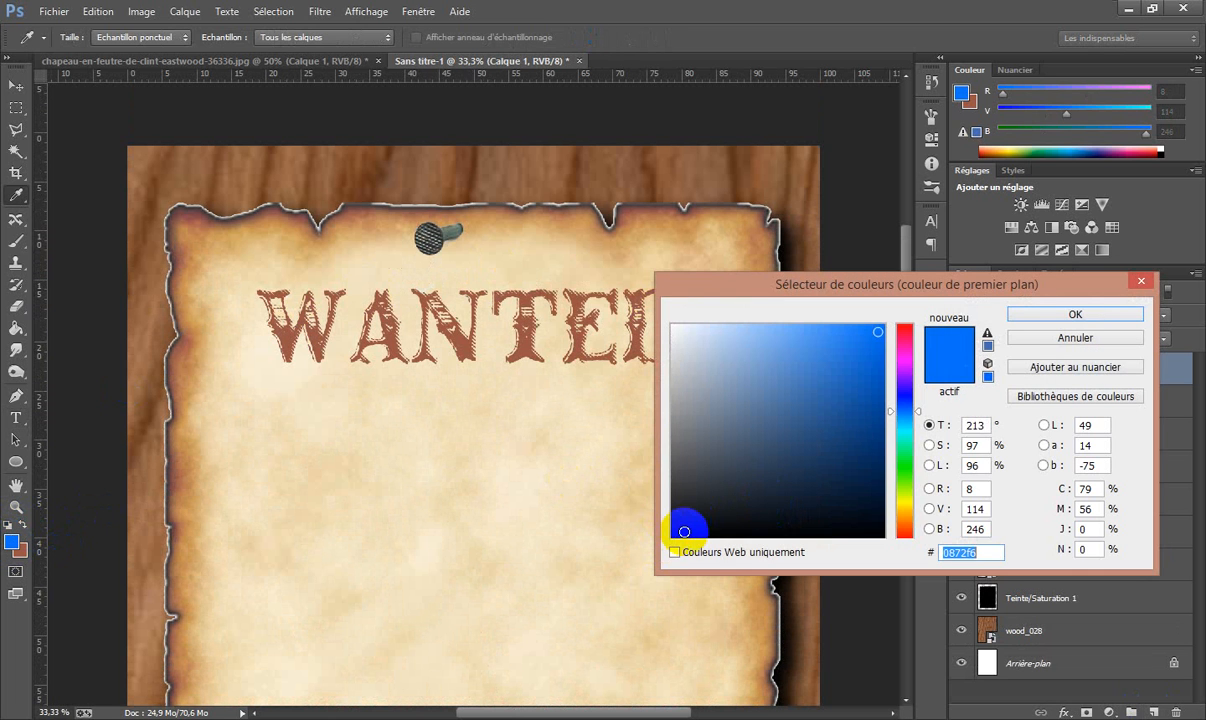
pyautogui.click(674, 535)
pyautogui.click(1042, 315)
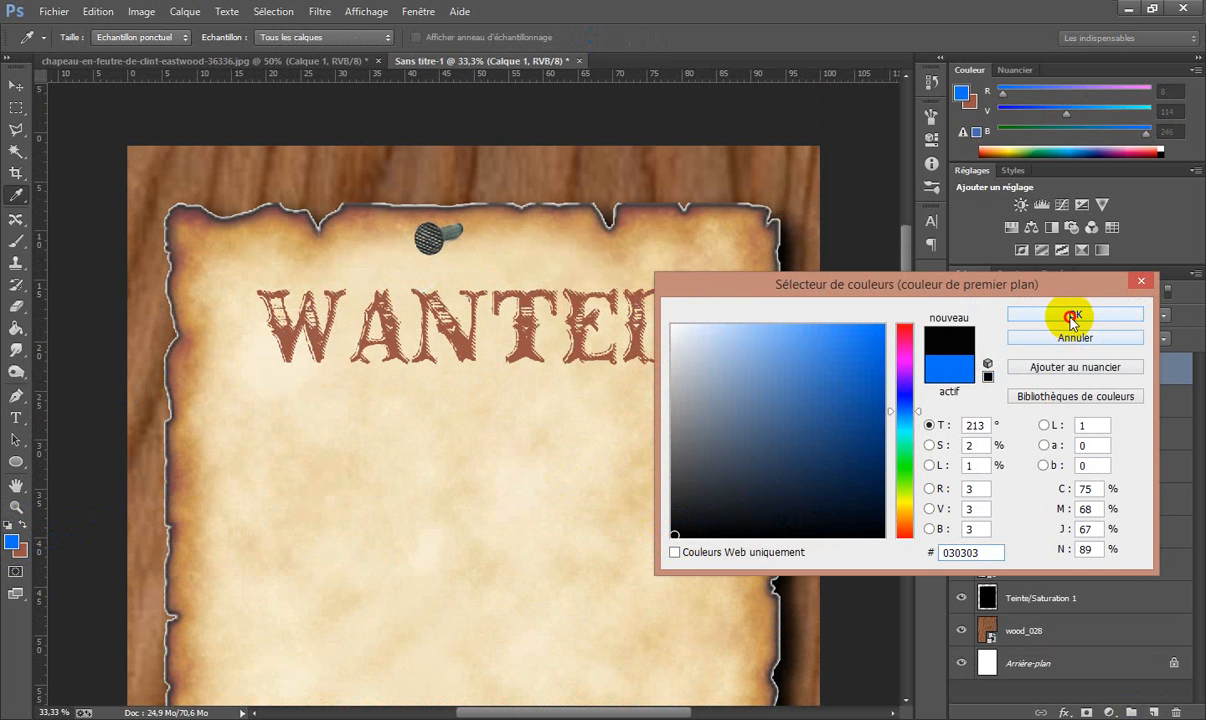
# Select the Brush tool with a soft round brush preset.
pyautogui.press('t')
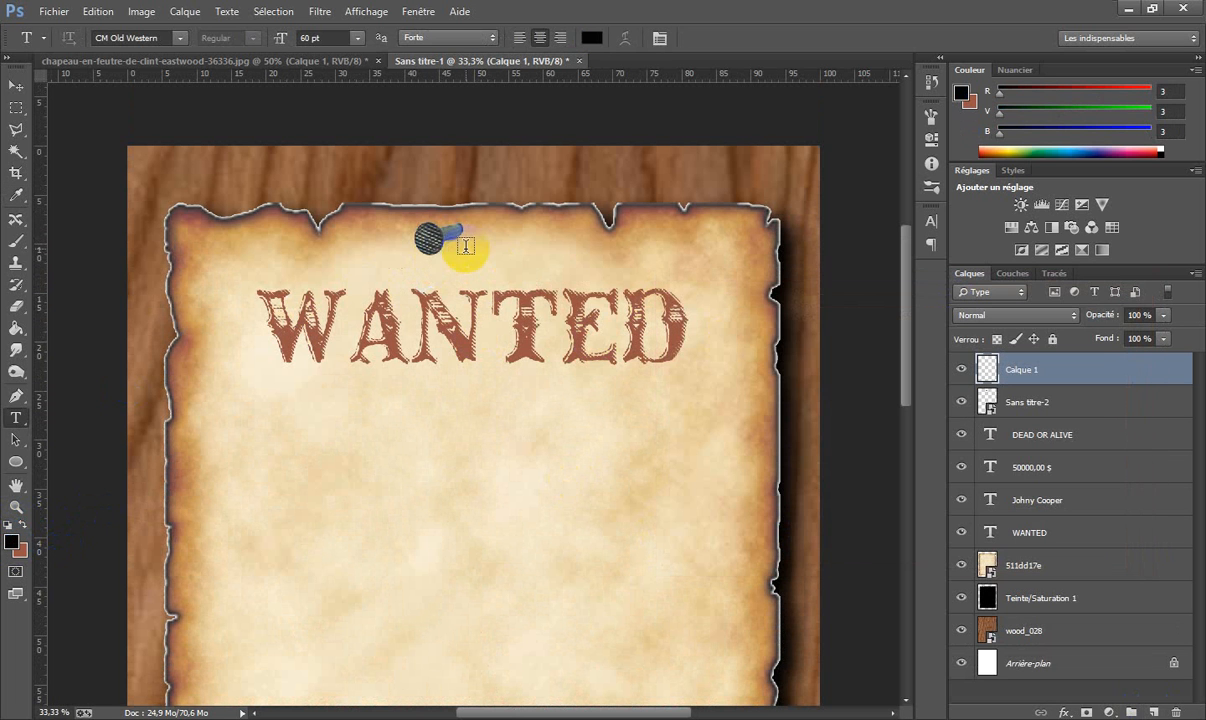
pyautogui.click(17, 240)
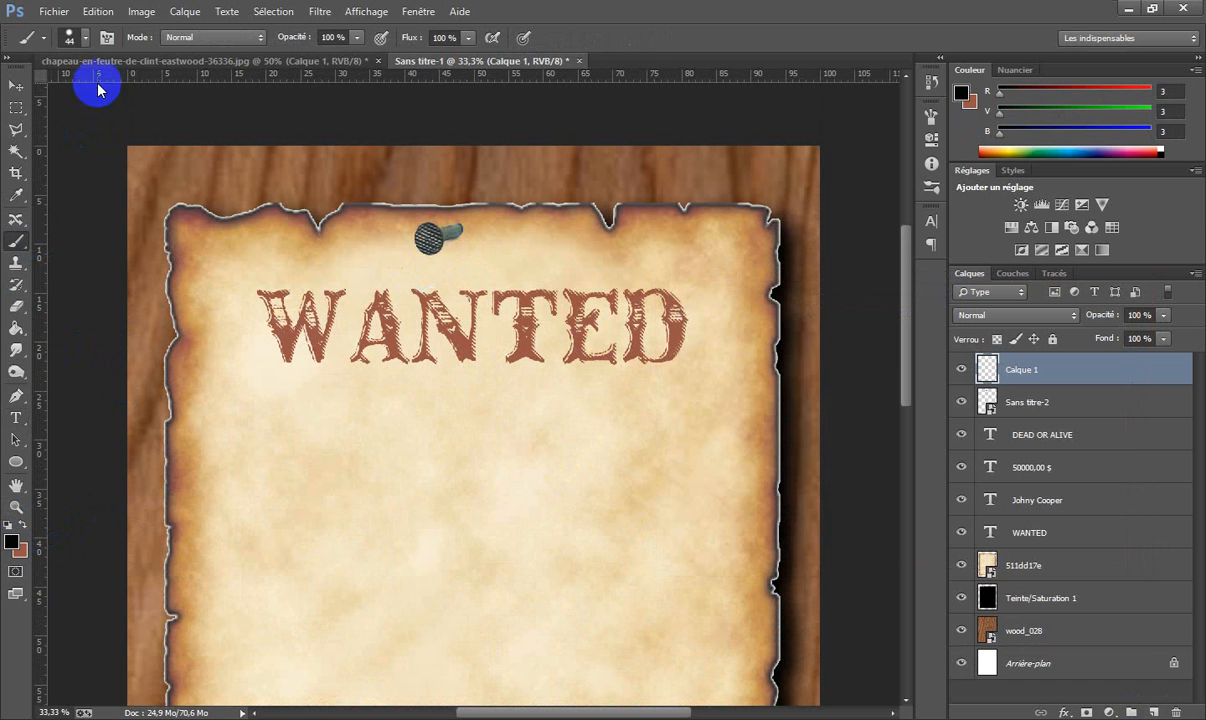
pyautogui.rightClick(92, 232)
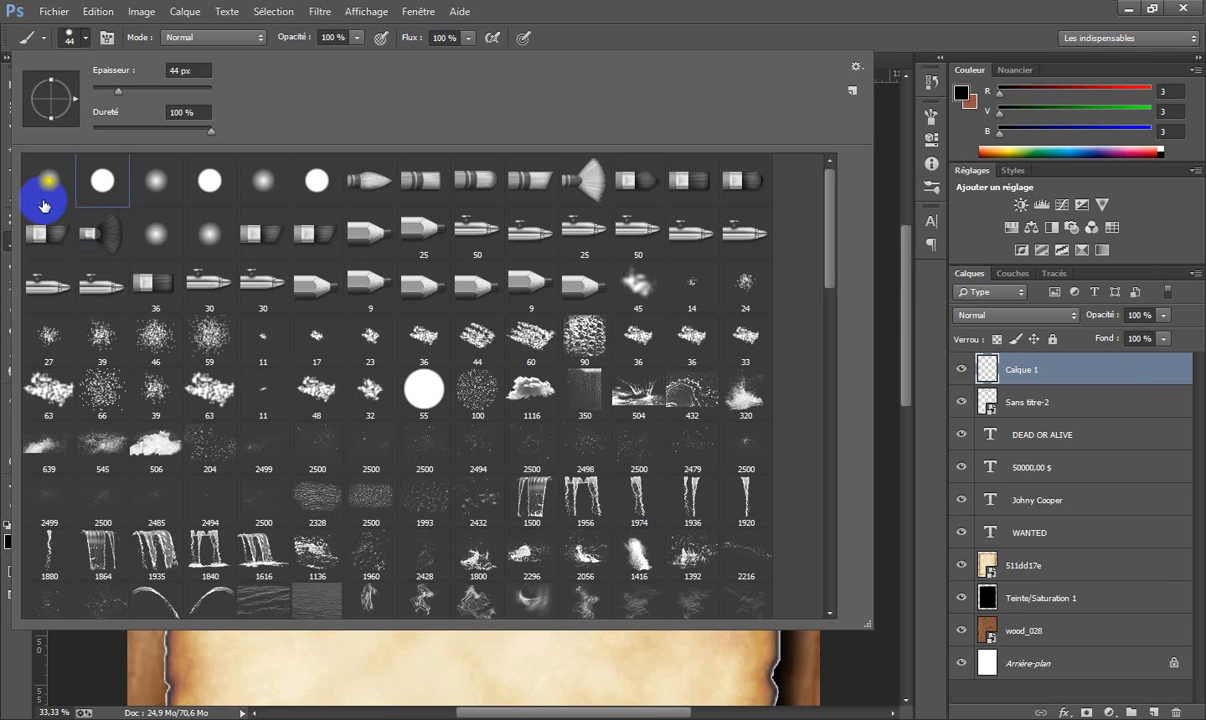
pyautogui.click(45, 182)
pyautogui.click(880, 500)
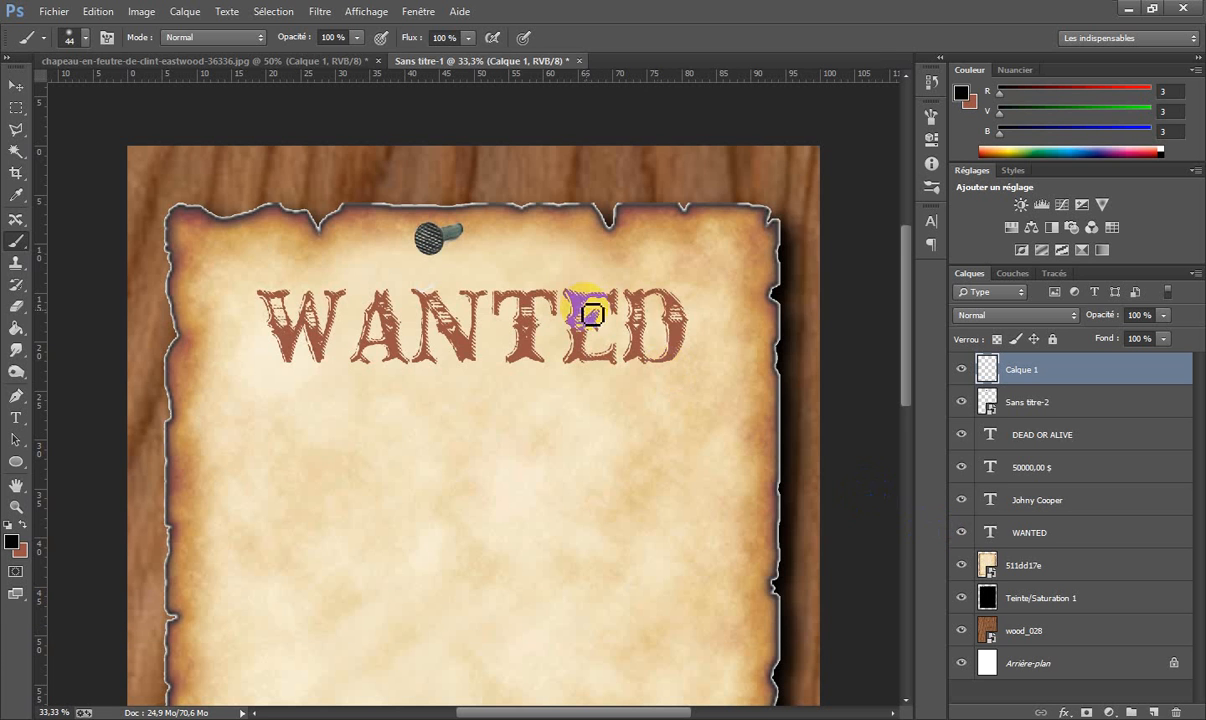
# Paint a dark stroke trailing down-right from the nail shaft on Calque 1.
pyautogui.moveTo(797, 241)
pyautogui.mouseDown()
pyautogui.moveTo(797, 361)
pyautogui.moveTo(800, 251)
pyautogui.moveTo(797, 352)
pyautogui.moveTo(800, 296)
pyautogui.moveTo(797, 340)
pyautogui.moveTo(790, 300)
pyautogui.mouseUp()
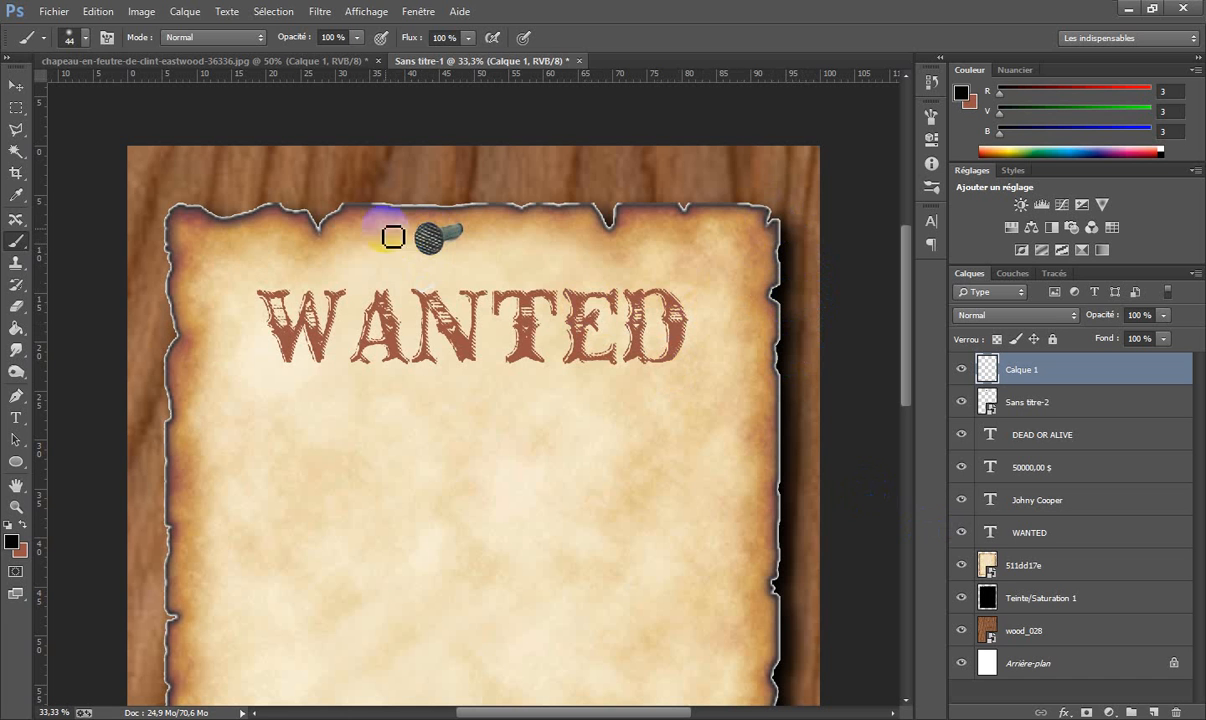
pyautogui.moveTo(472, 246)
pyautogui.mouseDown()
pyautogui.moveTo(499, 271)
pyautogui.moveTo(476, 242)
pyautogui.moveTo(501, 266)
pyautogui.moveTo(501, 280)
pyautogui.moveTo(491, 276)
pyautogui.moveTo(508, 265)
pyautogui.moveTo(506, 277)
pyautogui.moveTo(492, 277)
pyautogui.moveTo(505, 267)
pyautogui.moveTo(498, 280)
pyautogui.moveTo(468, 248)
pyautogui.mouseUp()
pyautogui.click(786, 420)
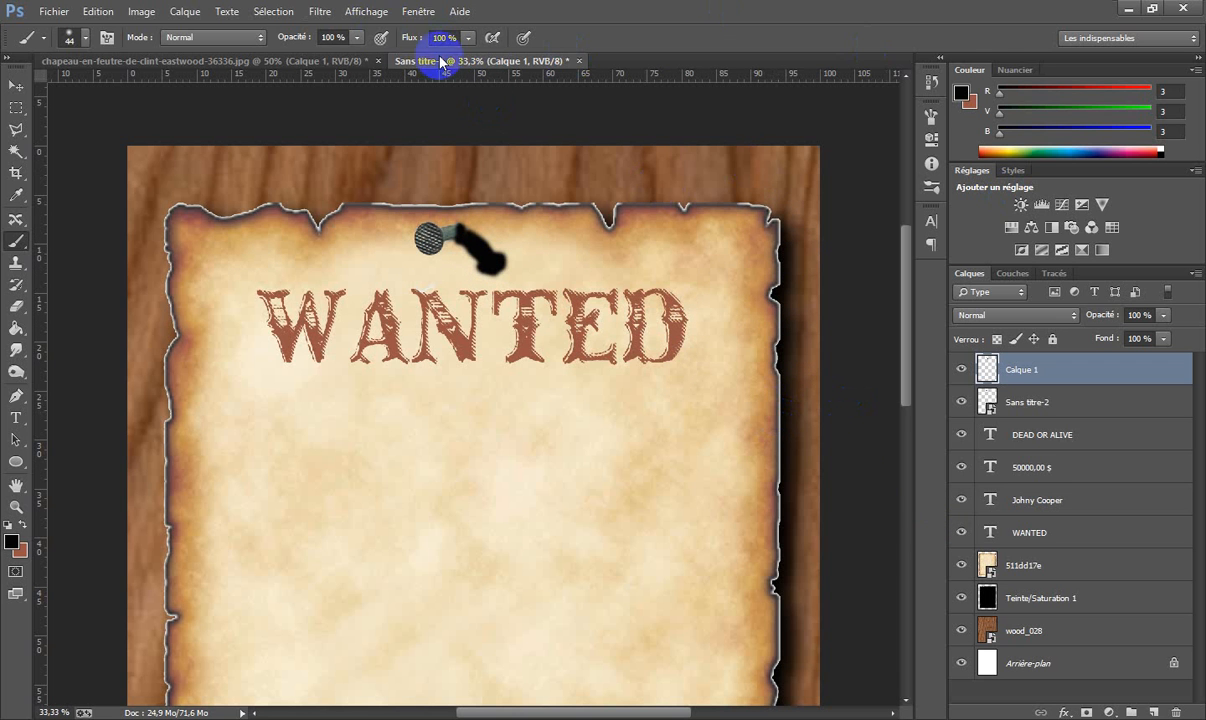
pyautogui.click(320, 11)
# Soften the nail shadow stroke with a low-radius Gaussian blur.
pyautogui.moveTo(357, 251)
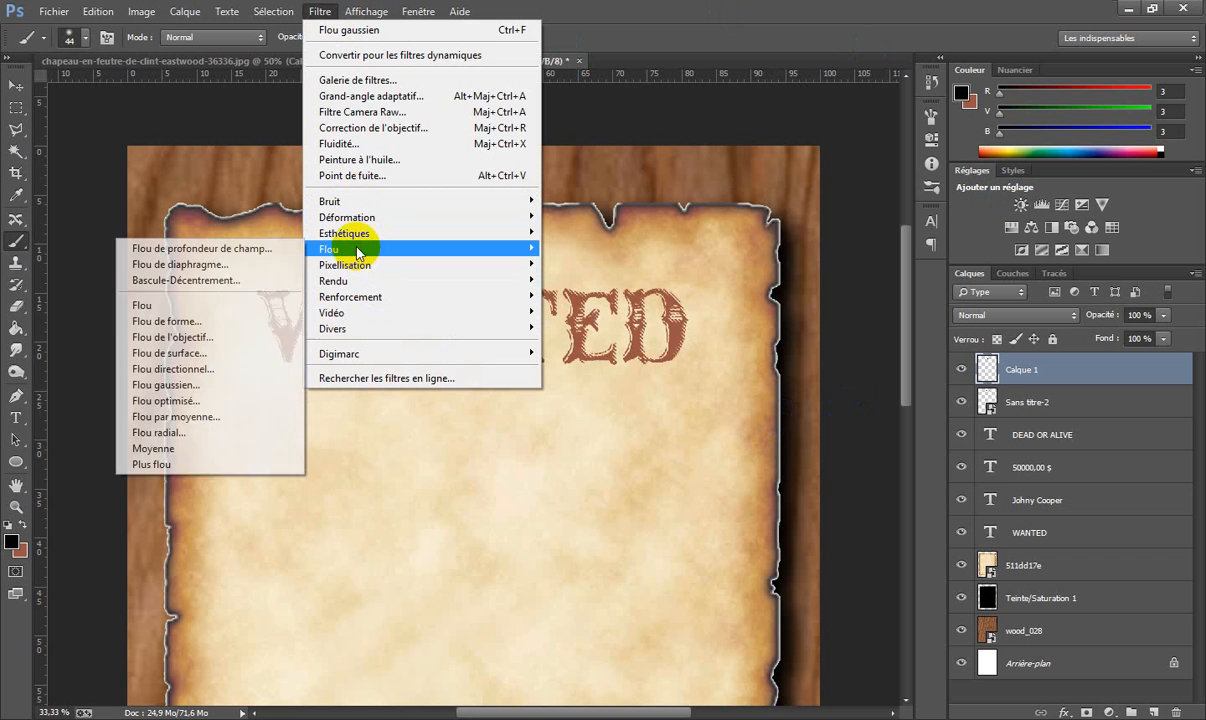
pyautogui.click(168, 393)
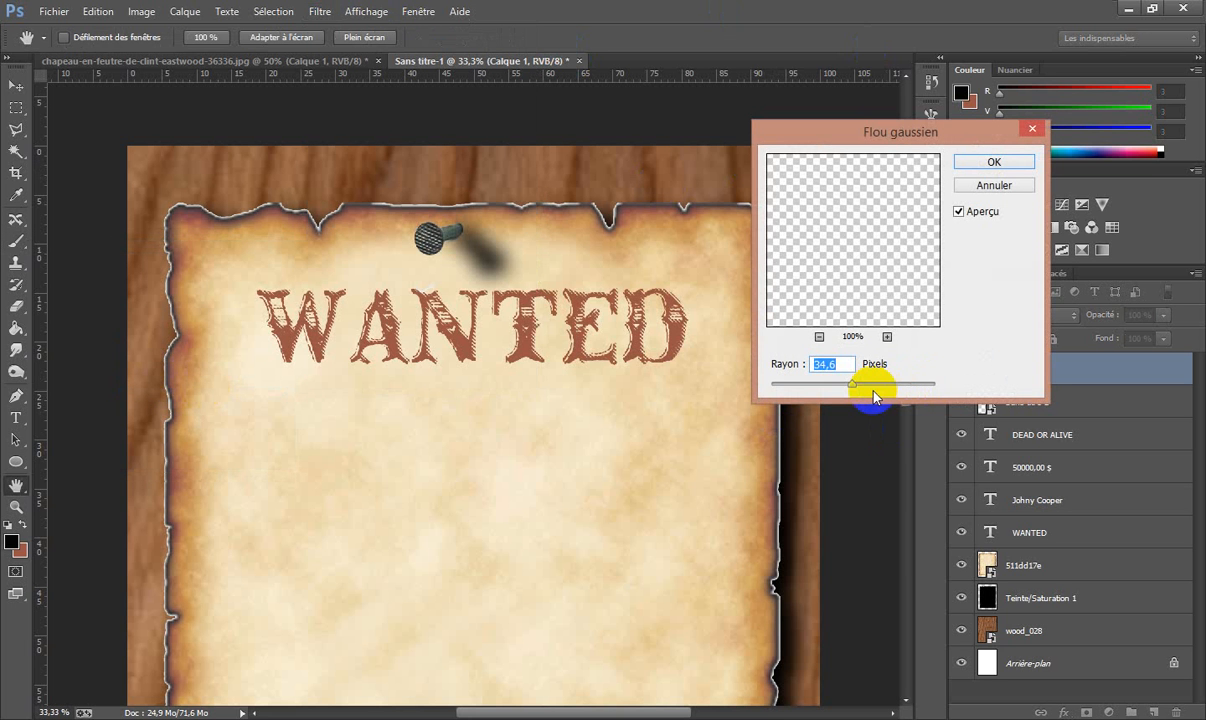
pyautogui.moveTo(834, 386); pyautogui.dragTo(848, 388)
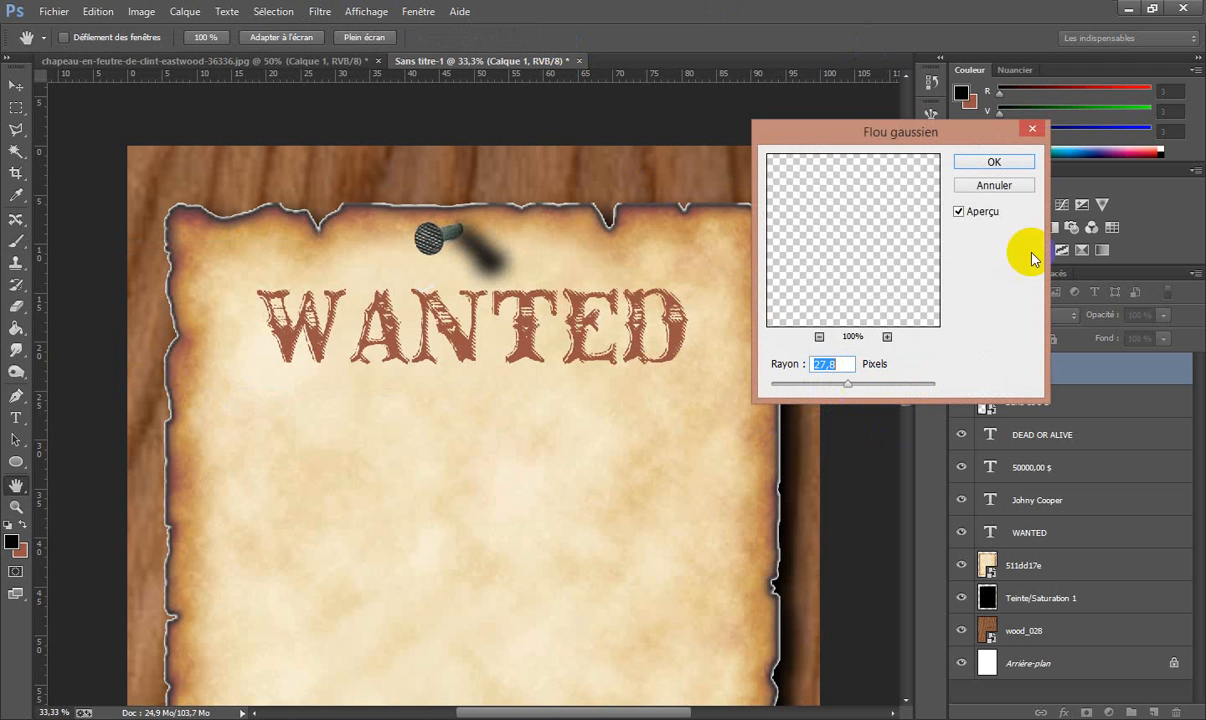
pyautogui.click(1020, 166)
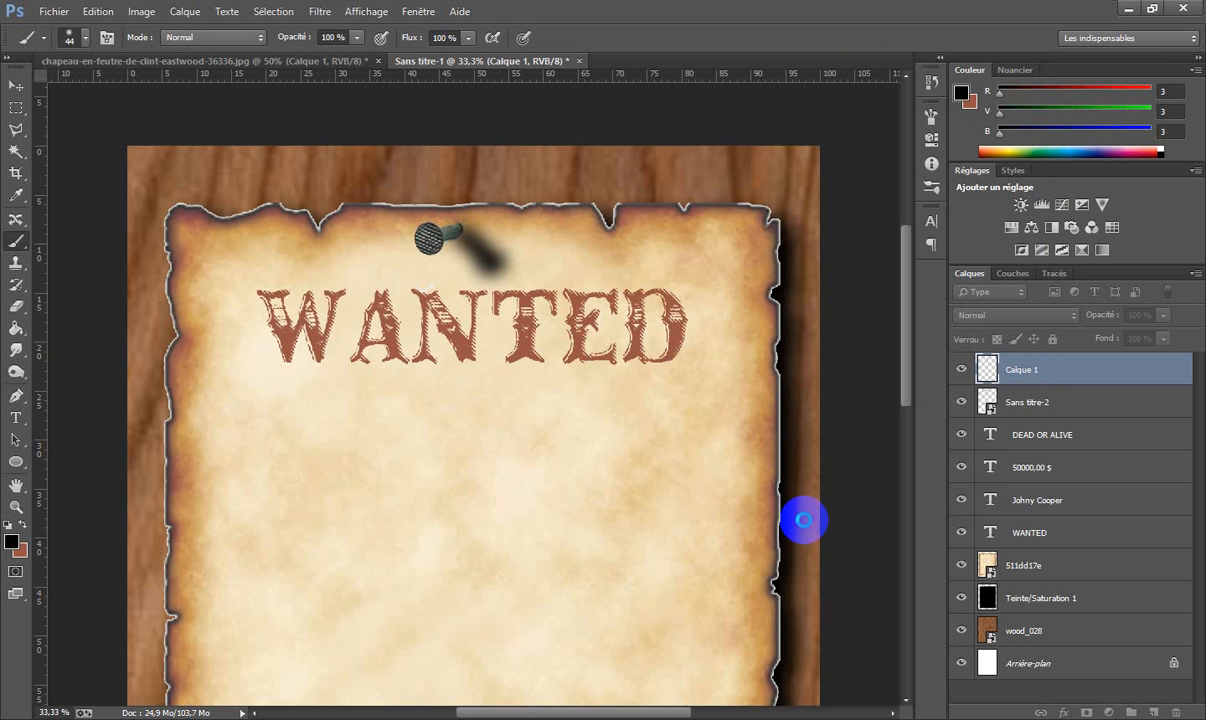
# Zoom out and lower the shadow layer's opacity to 81%.
pyautogui.hotkey('ctrl', '-')
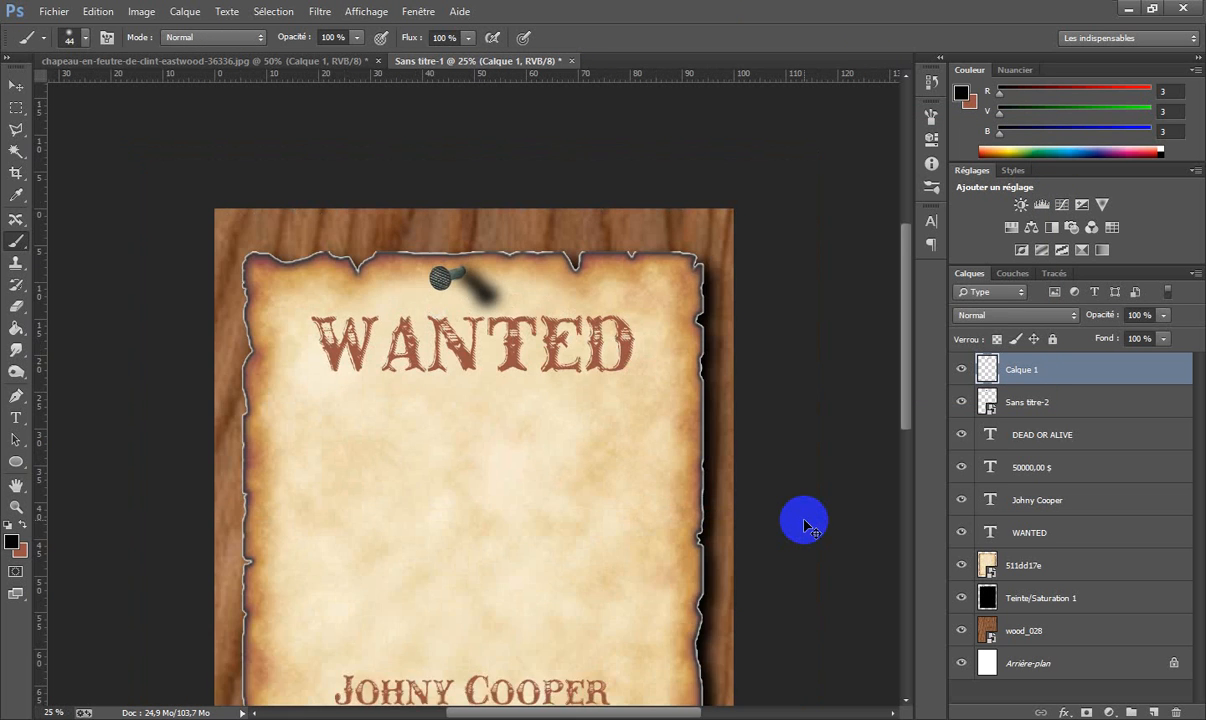
pyautogui.hotkey('ctrl', '-')
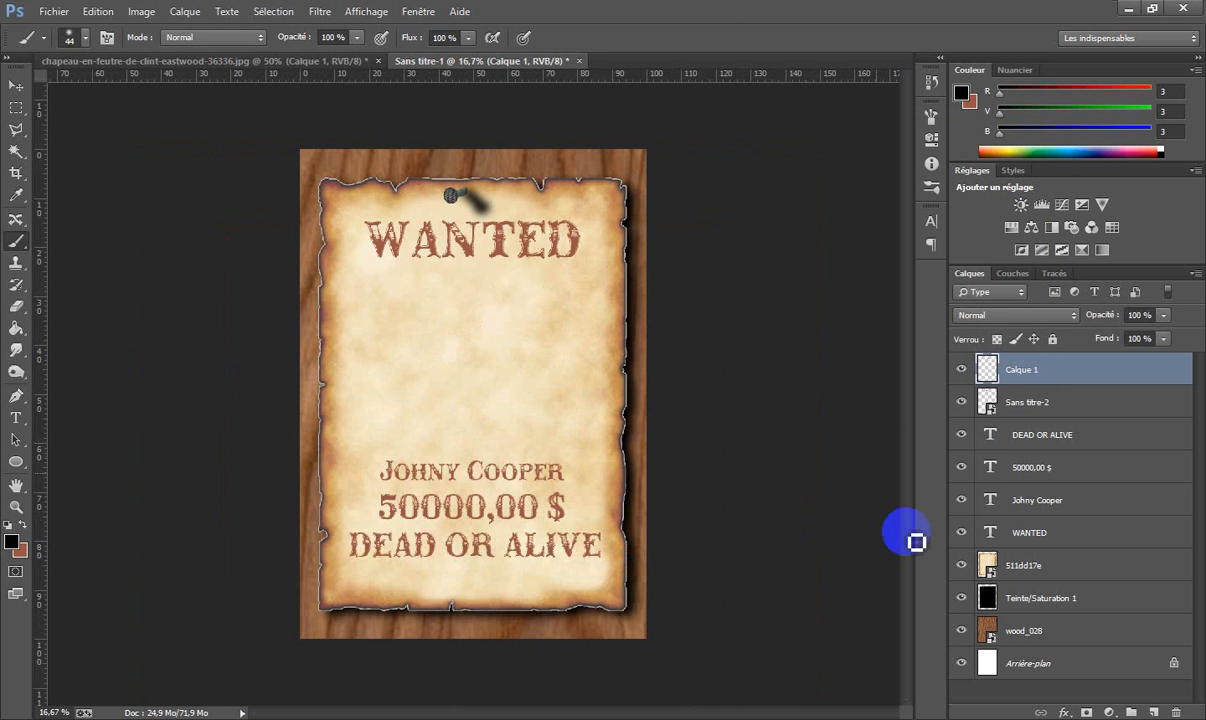
pyautogui.click(1163, 315)
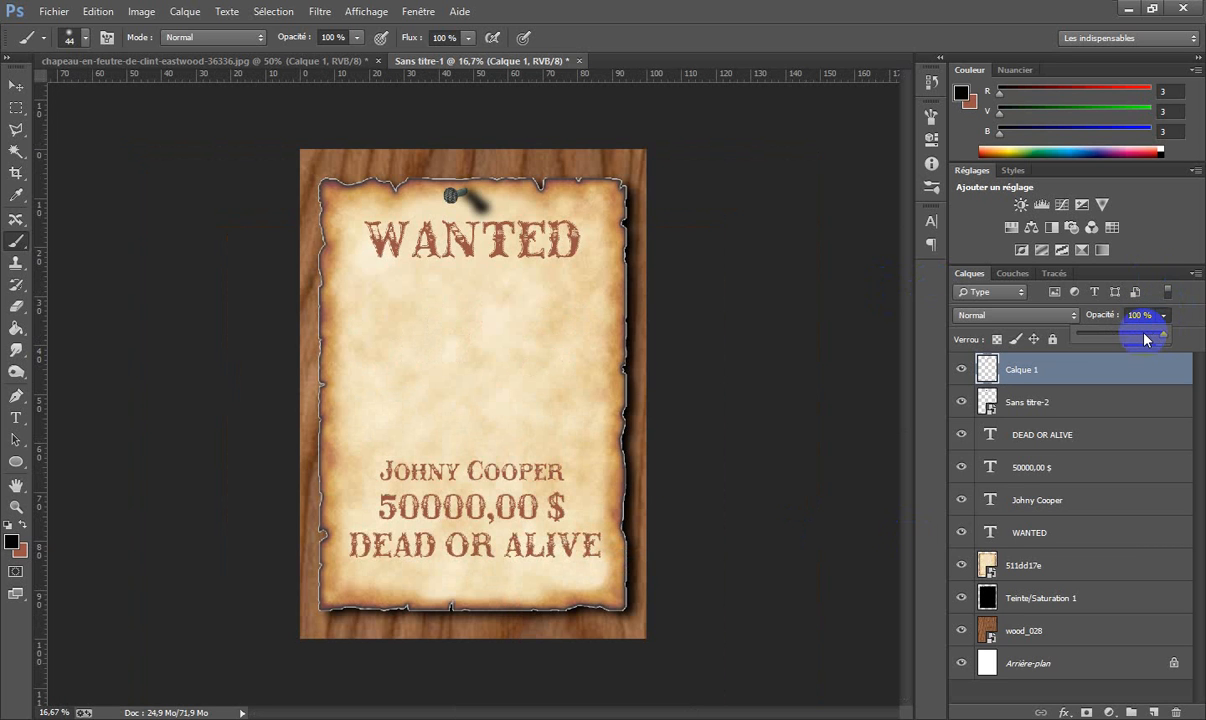
pyautogui.click(1145, 335)
pyautogui.click(1146, 336)
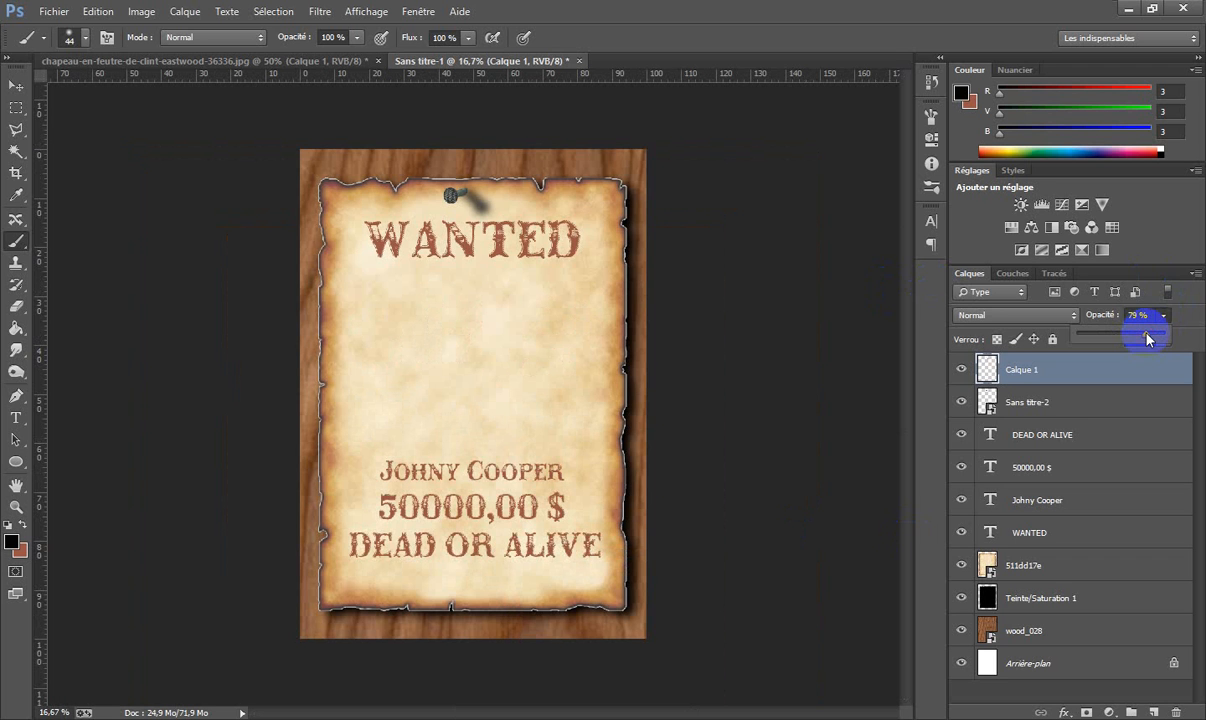
pyautogui.moveTo(1146, 338); pyautogui.dragTo(1148, 337)
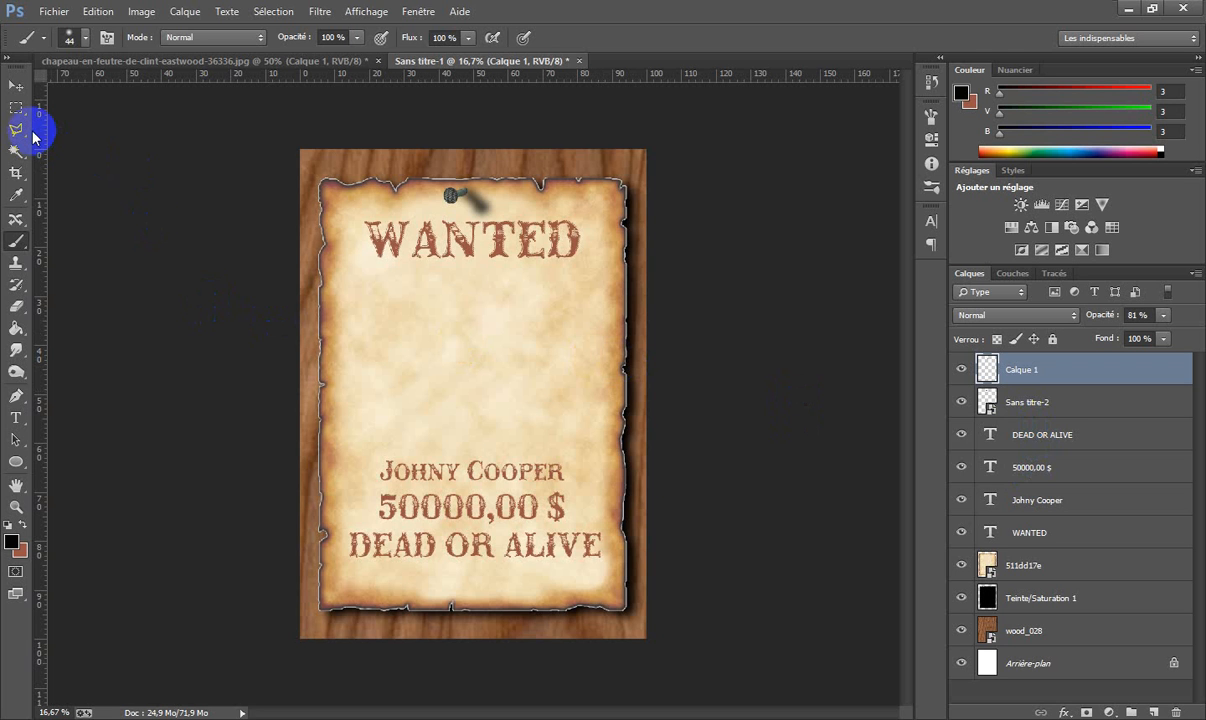
# Draw a square rectangle between the WANTED title and the name.
pyautogui.click(15, 462)
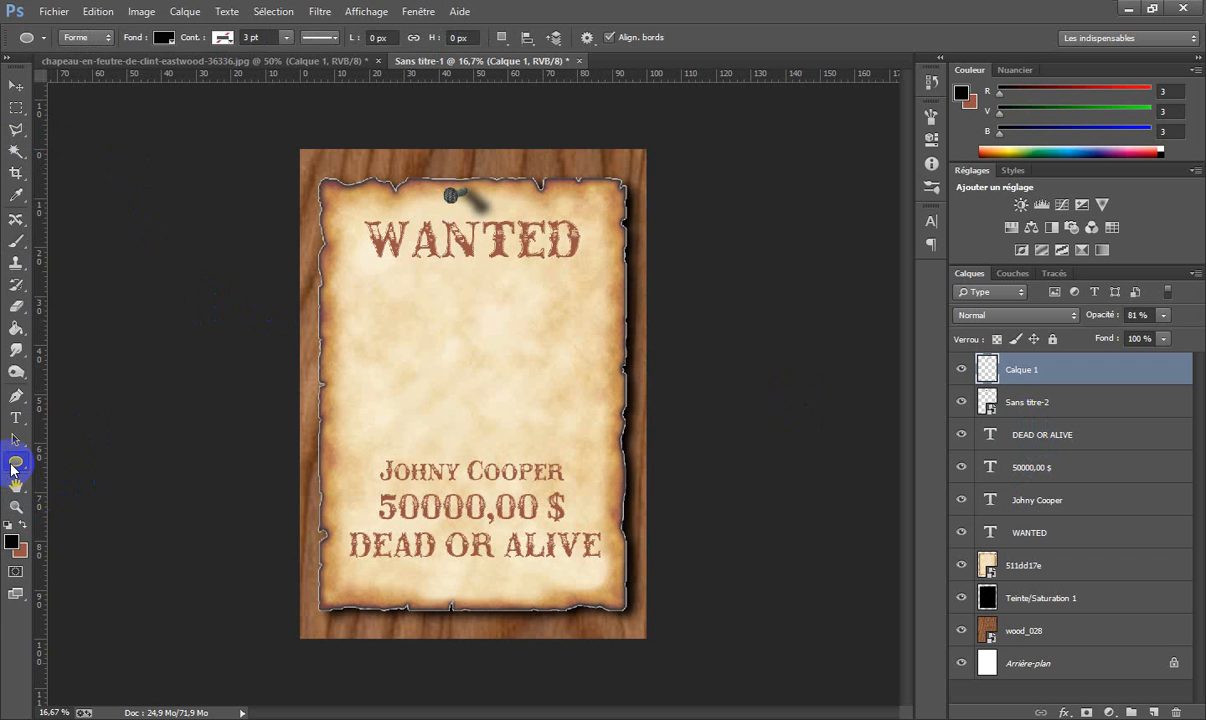
pyautogui.click(15, 463)
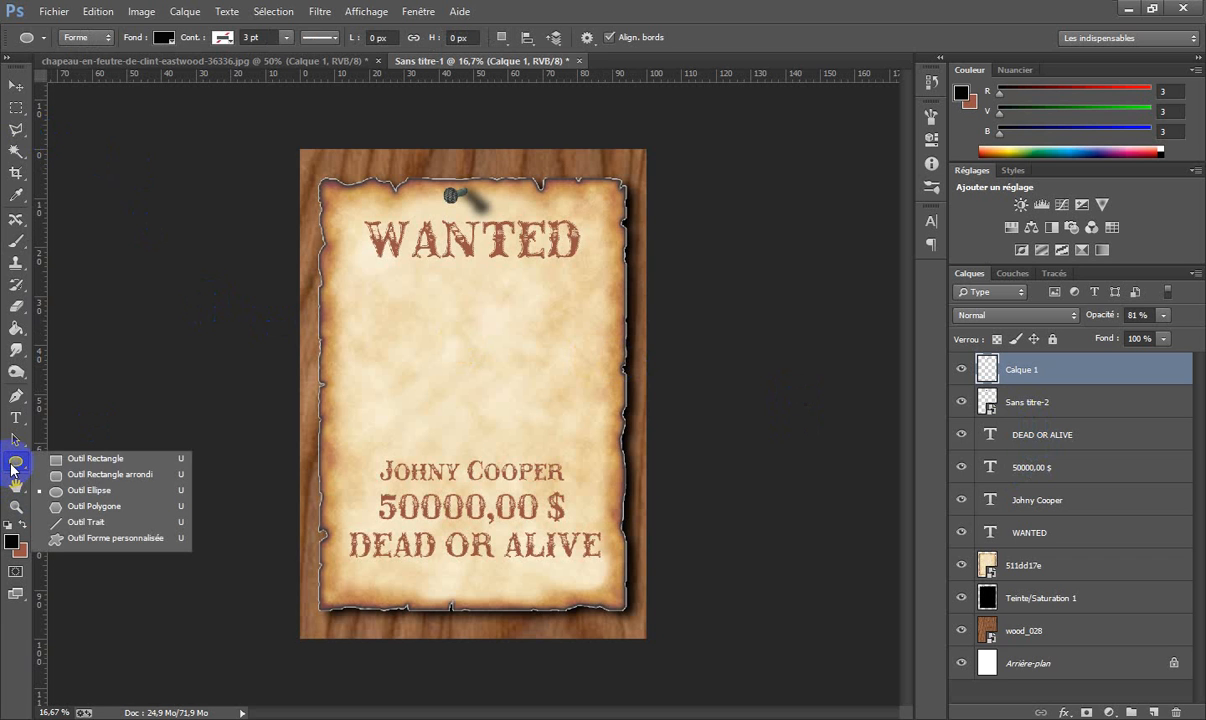
pyautogui.click(105, 460)
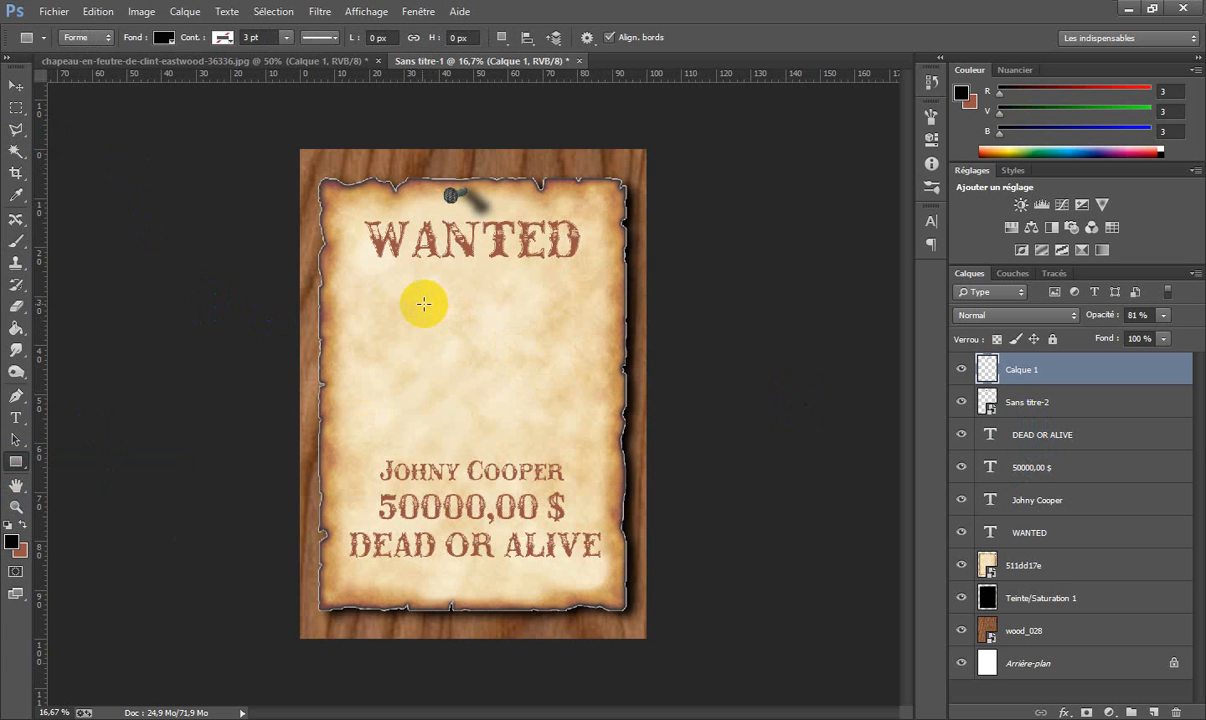
pyautogui.moveTo(405, 296); pyautogui.dragTo(539, 429)
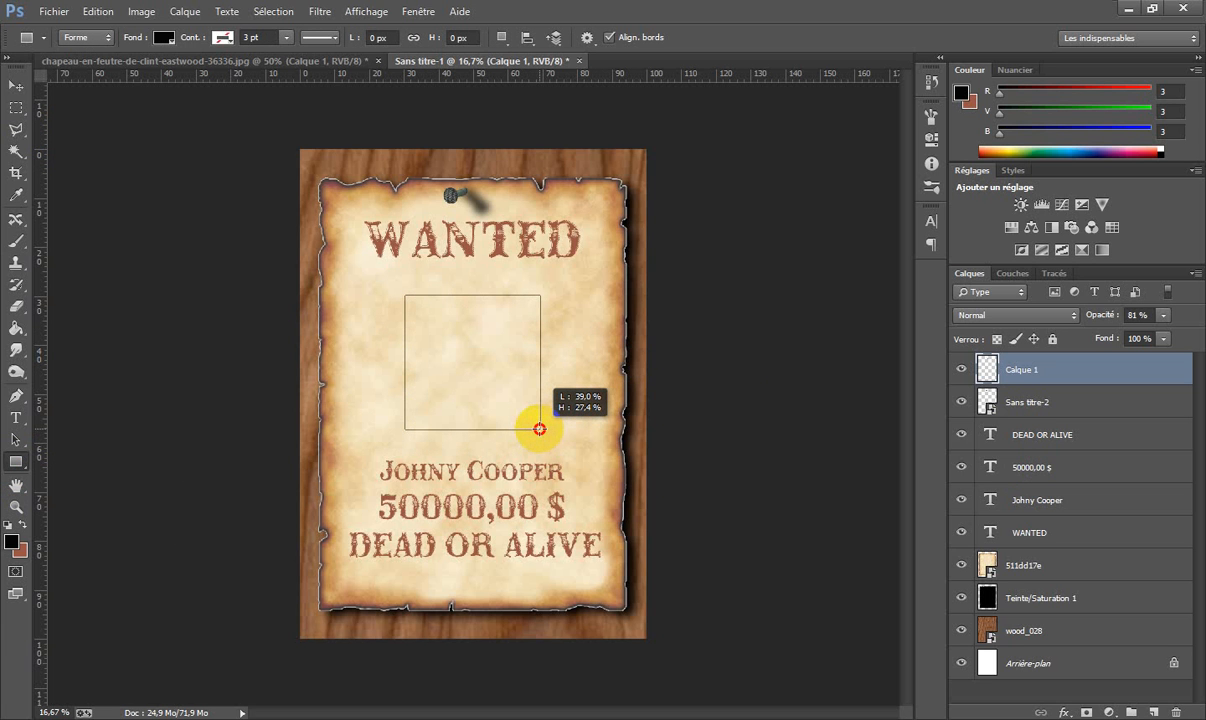
pyautogui.moveTo(539, 429); pyautogui.dragTo(539, 429)
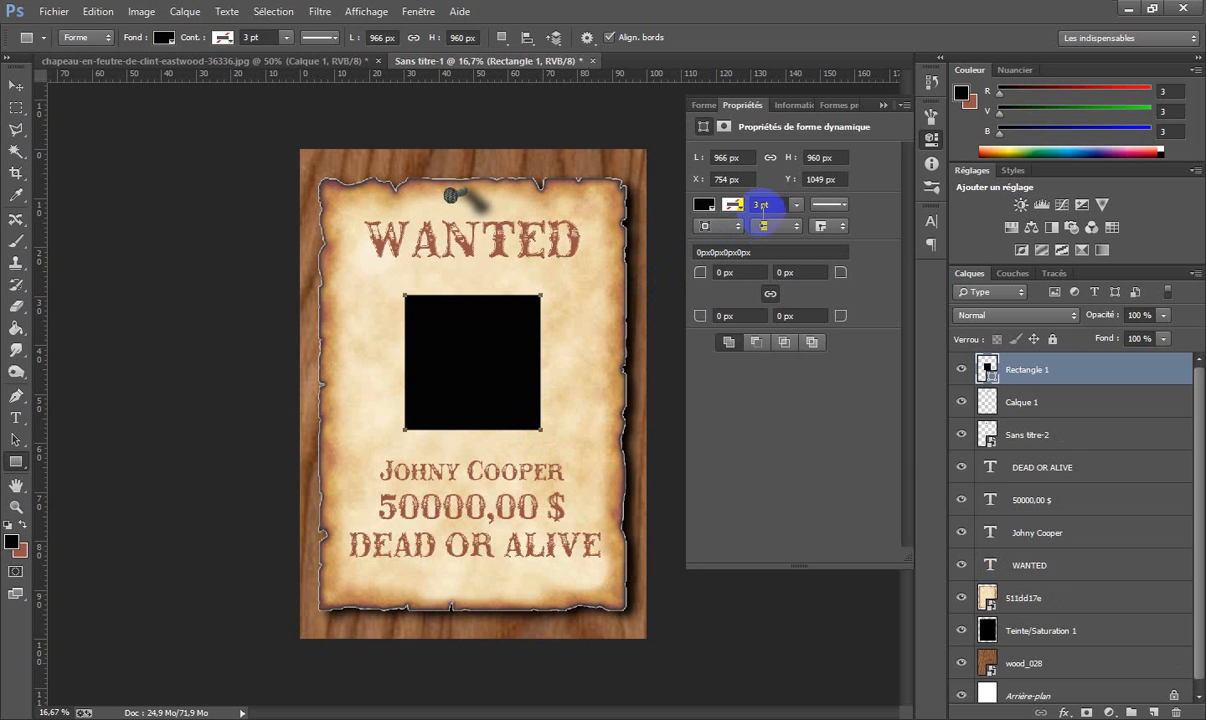
# Remove the rectangle's black fill and give it a solid black outline.
pyautogui.click(733, 205)
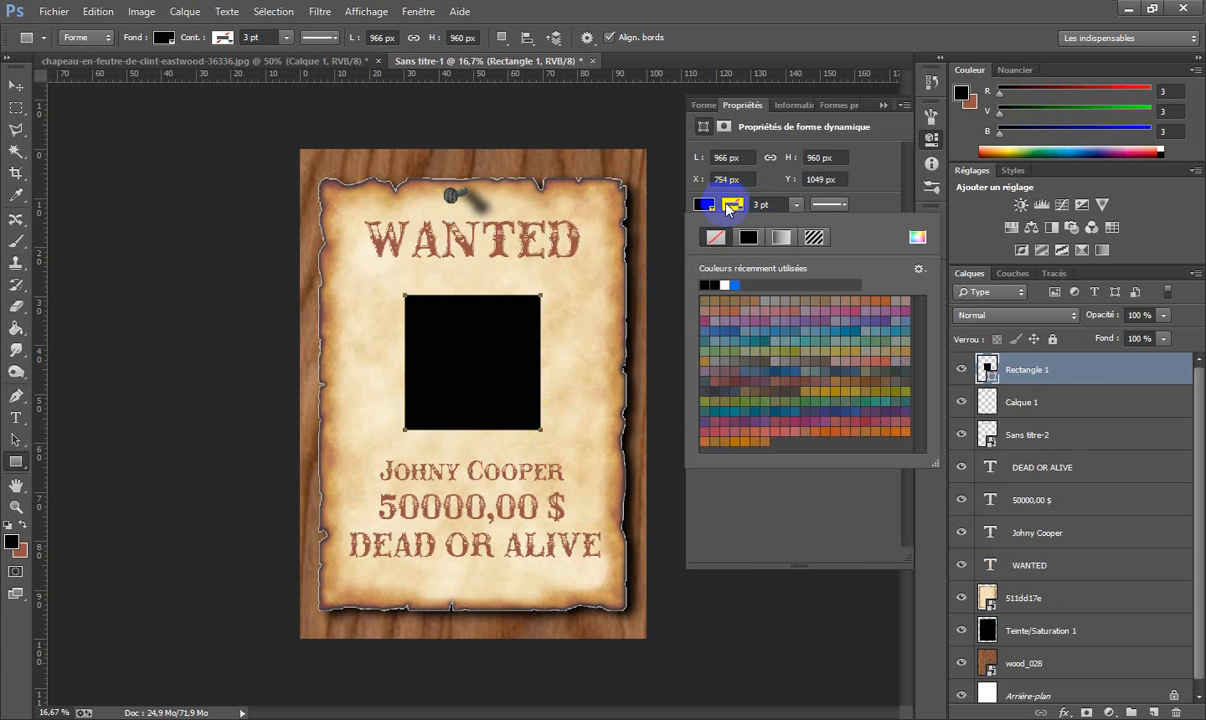
pyautogui.click(705, 207)
pyautogui.click(707, 208)
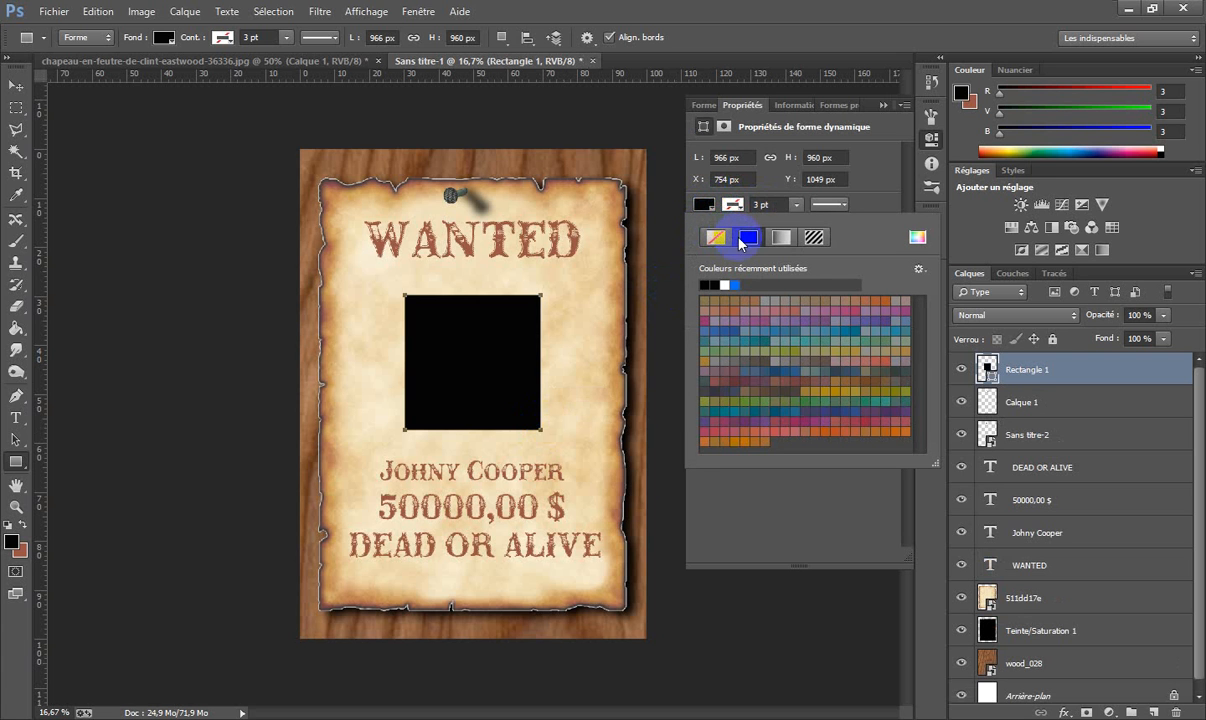
pyautogui.click(716, 237)
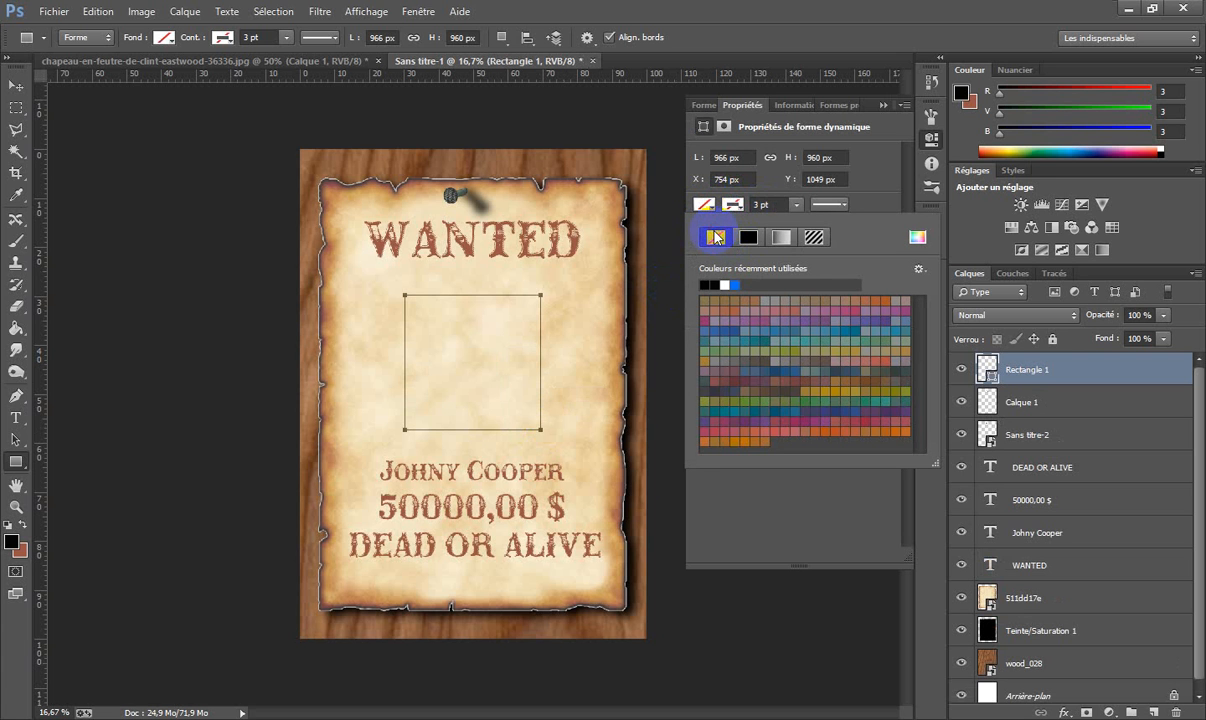
pyautogui.click(733, 205)
pyautogui.click(733, 205)
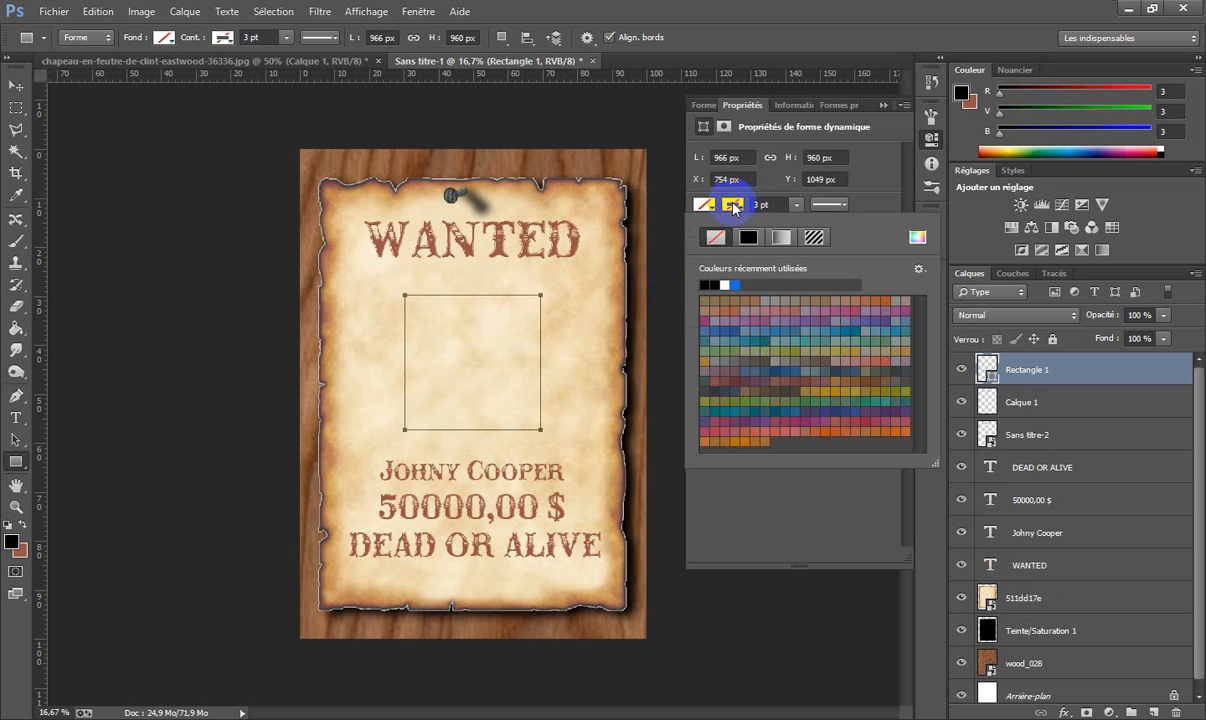
pyautogui.click(749, 237)
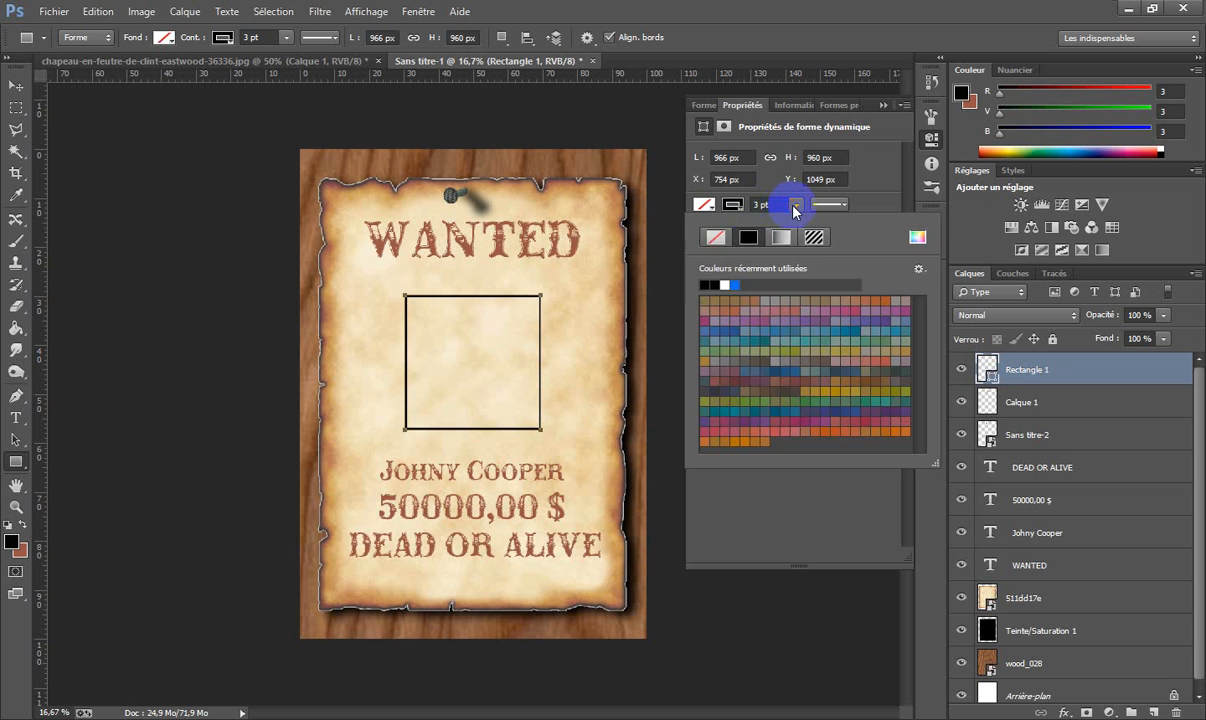
# Set the rectangle's outline width to about 7,82 pt.
pyautogui.click(795, 205)
pyautogui.moveTo(811, 224); pyautogui.dragTo(806, 227)
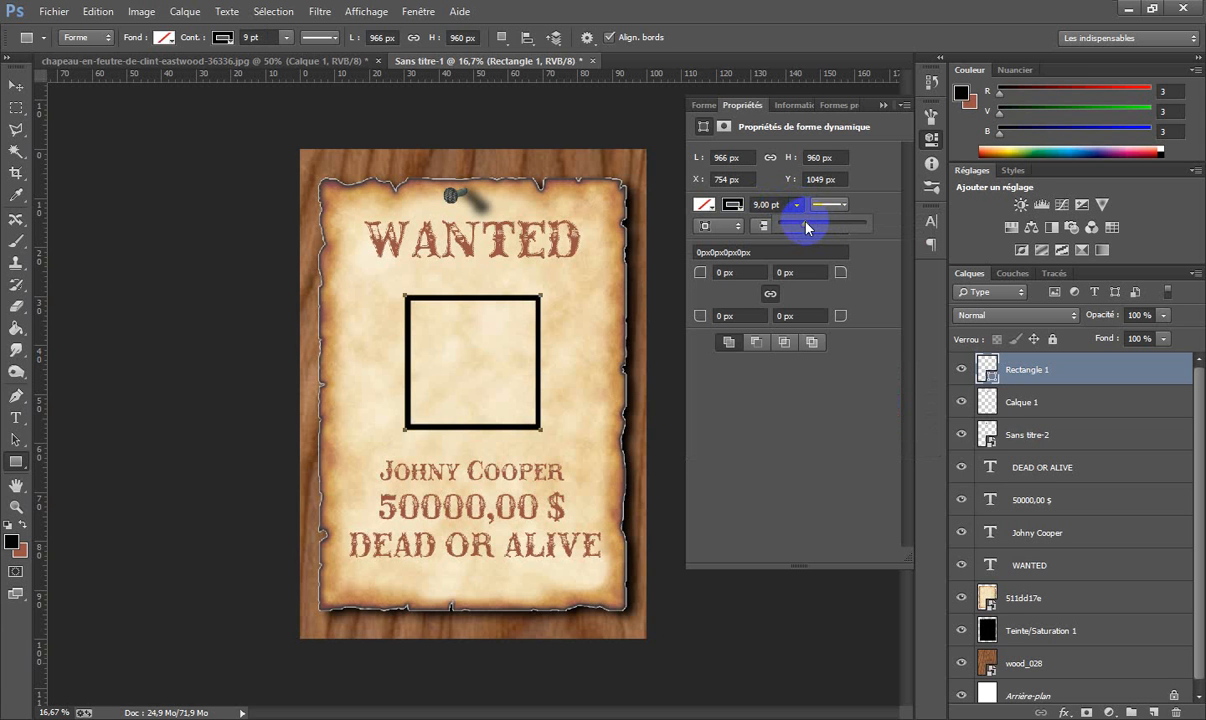
pyautogui.moveTo(806, 227); pyautogui.dragTo(803, 222)
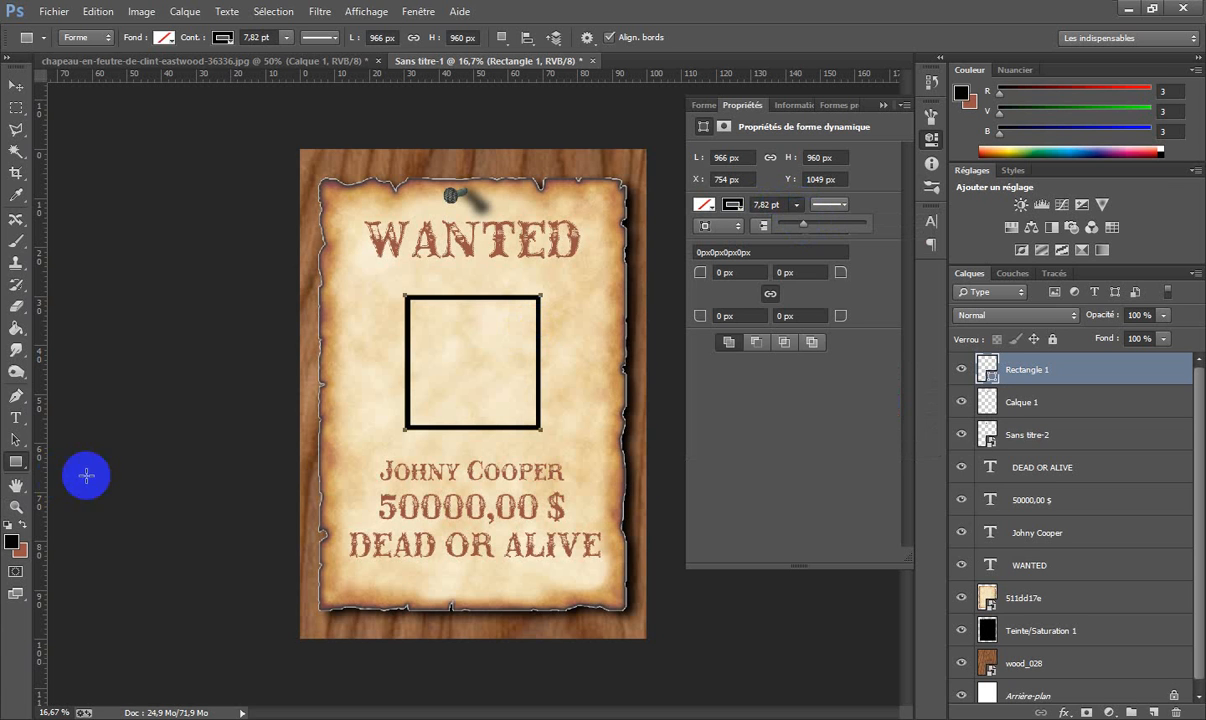
# Recolour Rectangle 1's outline to the poster's brown, keeping a solid line style.
pyautogui.click(22, 523)
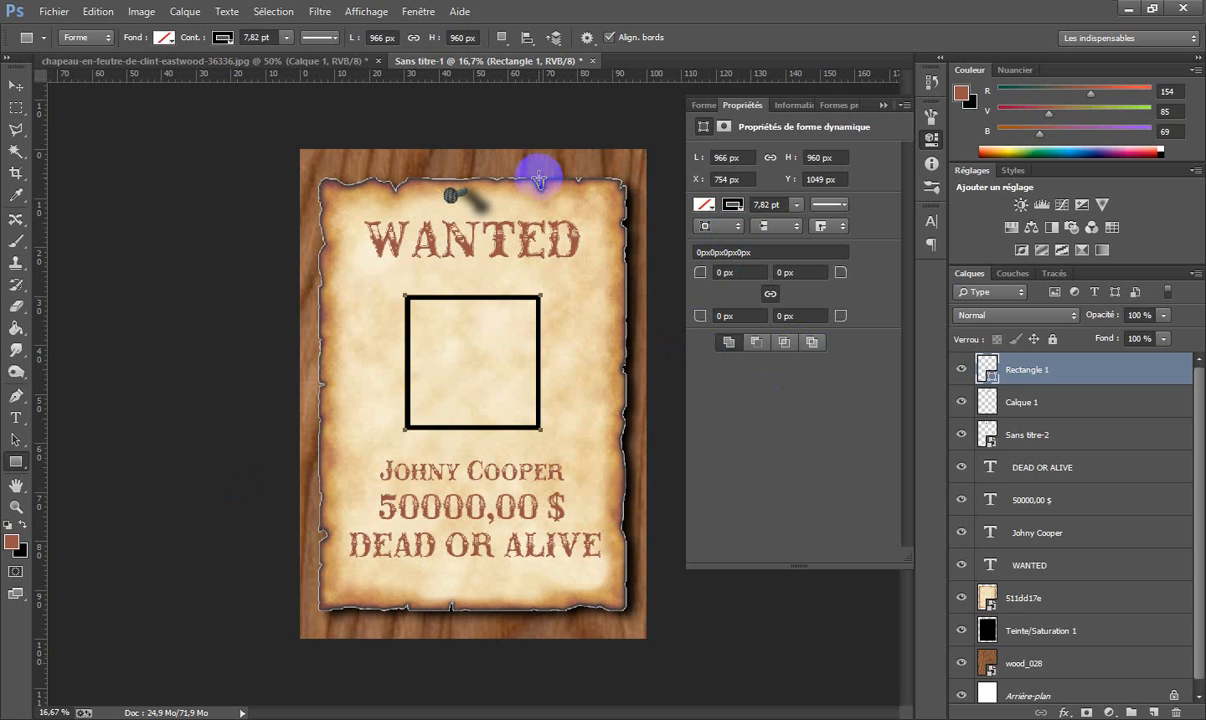
pyautogui.click(733, 206)
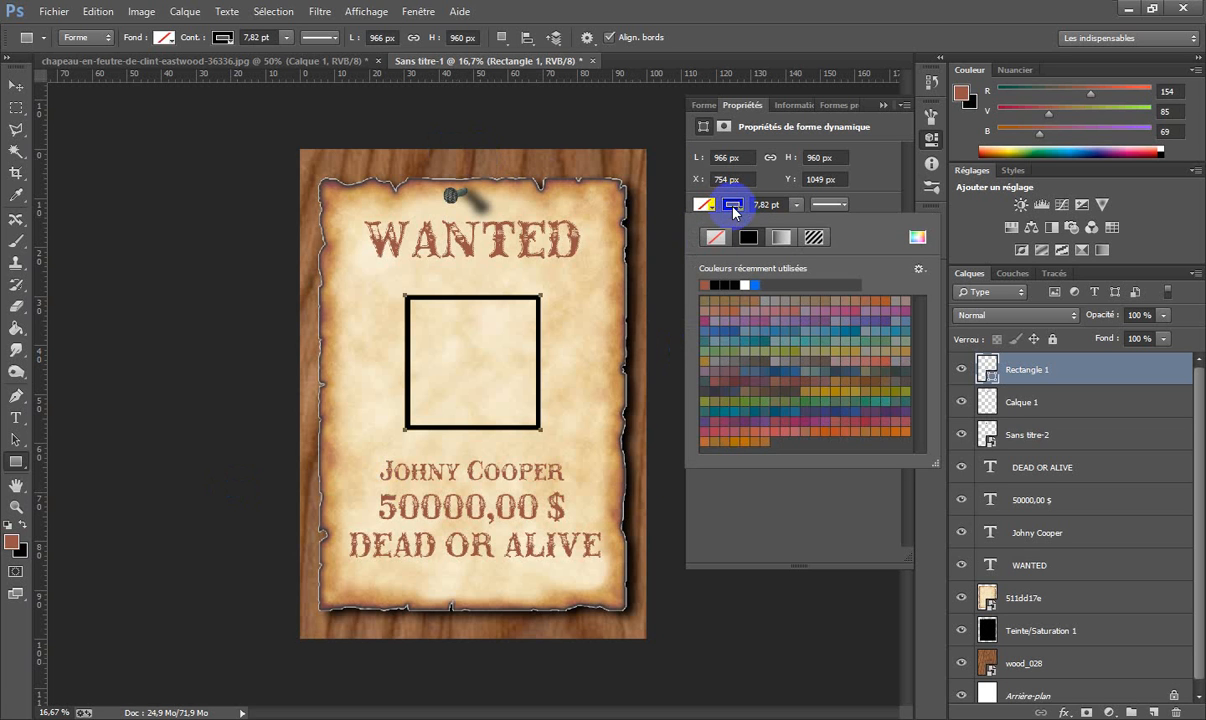
pyautogui.click(704, 284)
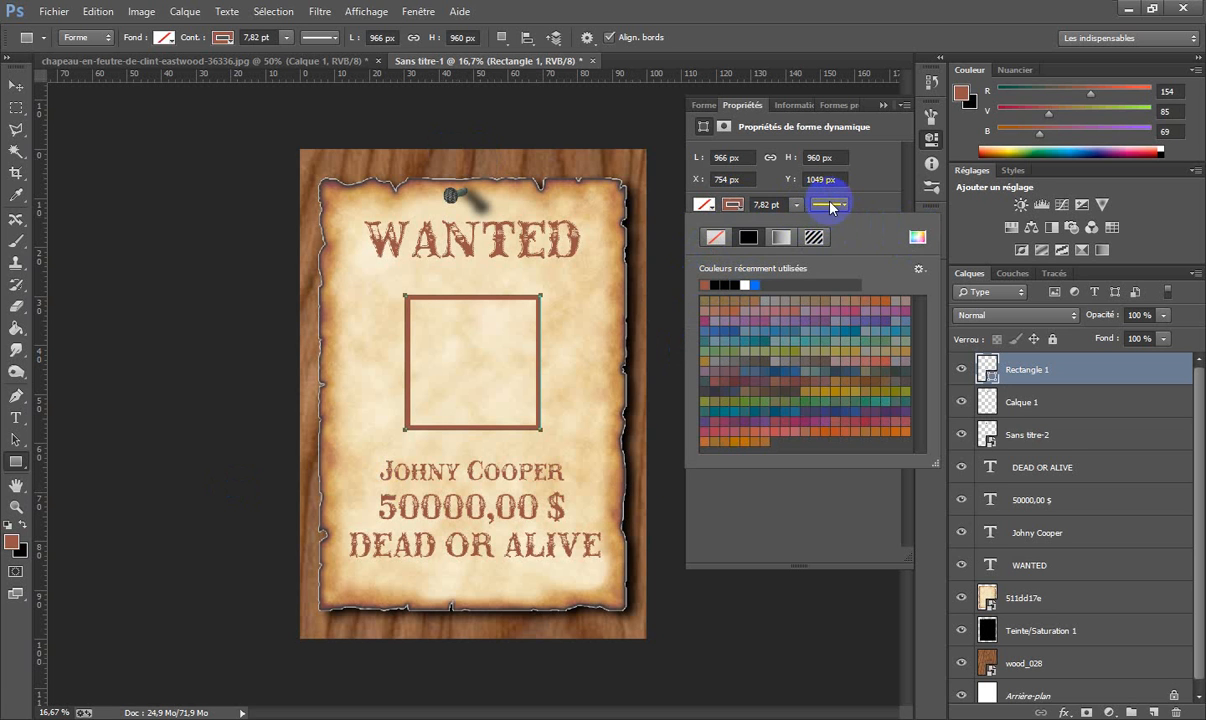
pyautogui.click(800, 206)
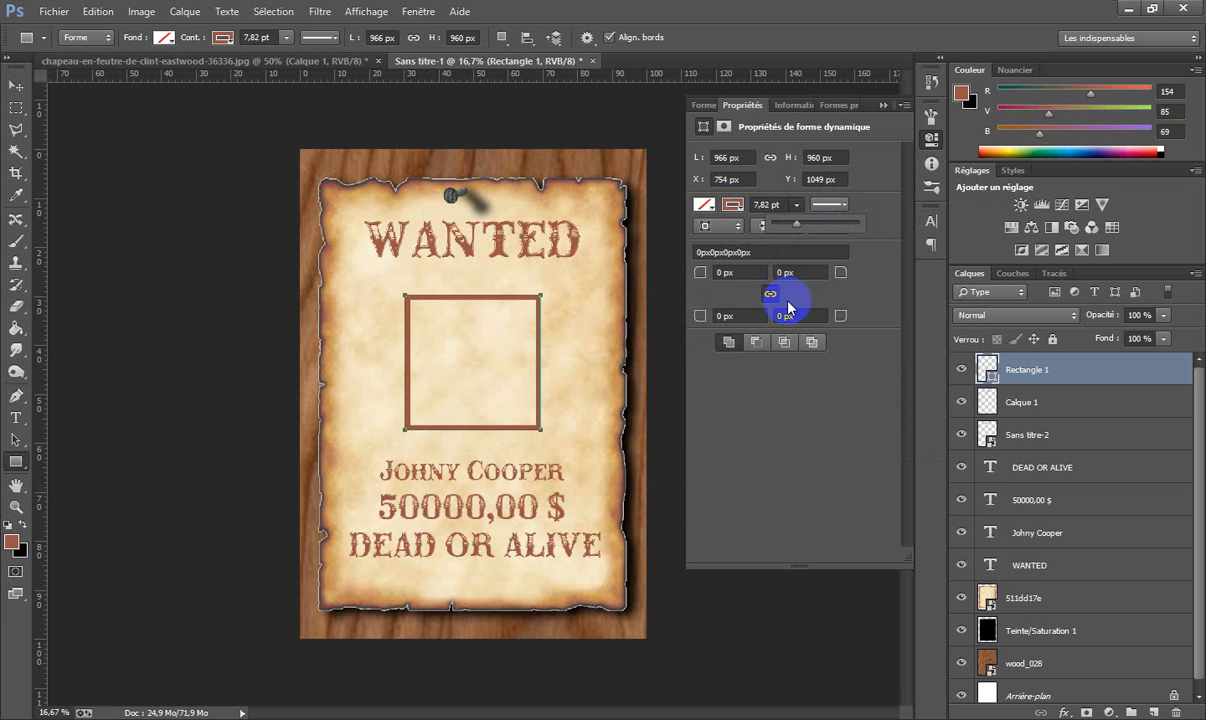
pyautogui.click(843, 210)
pyautogui.click(843, 206)
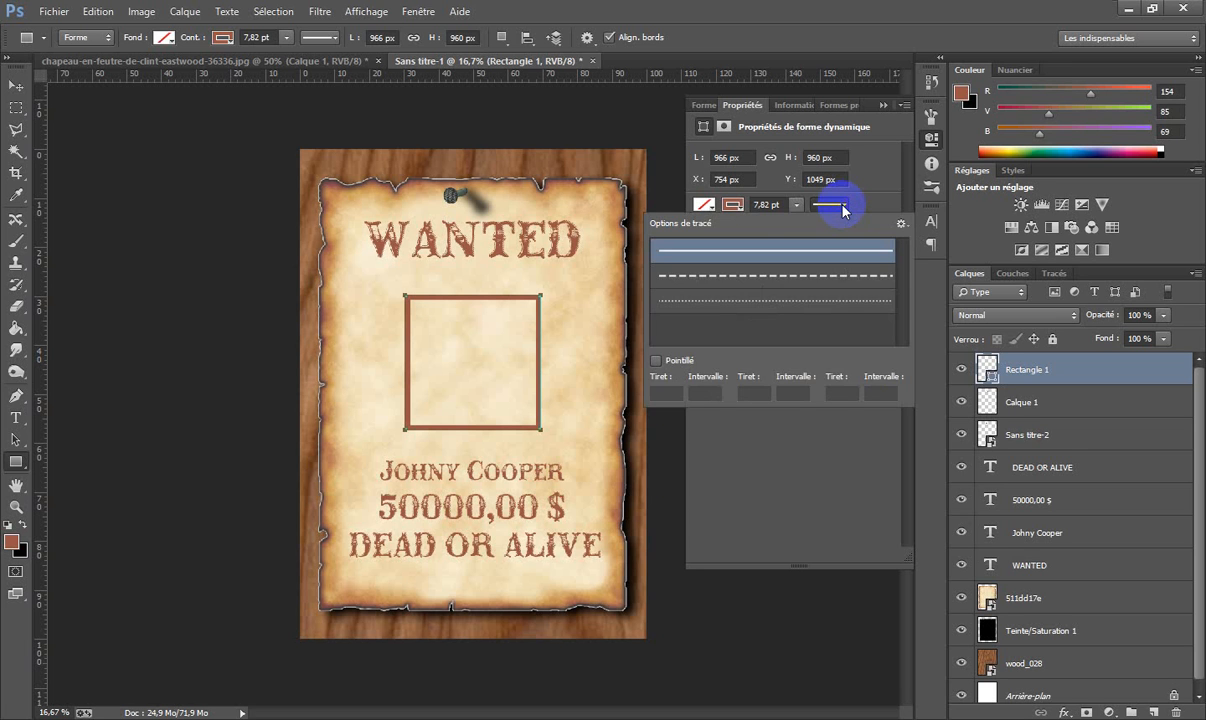
pyautogui.click(843, 207)
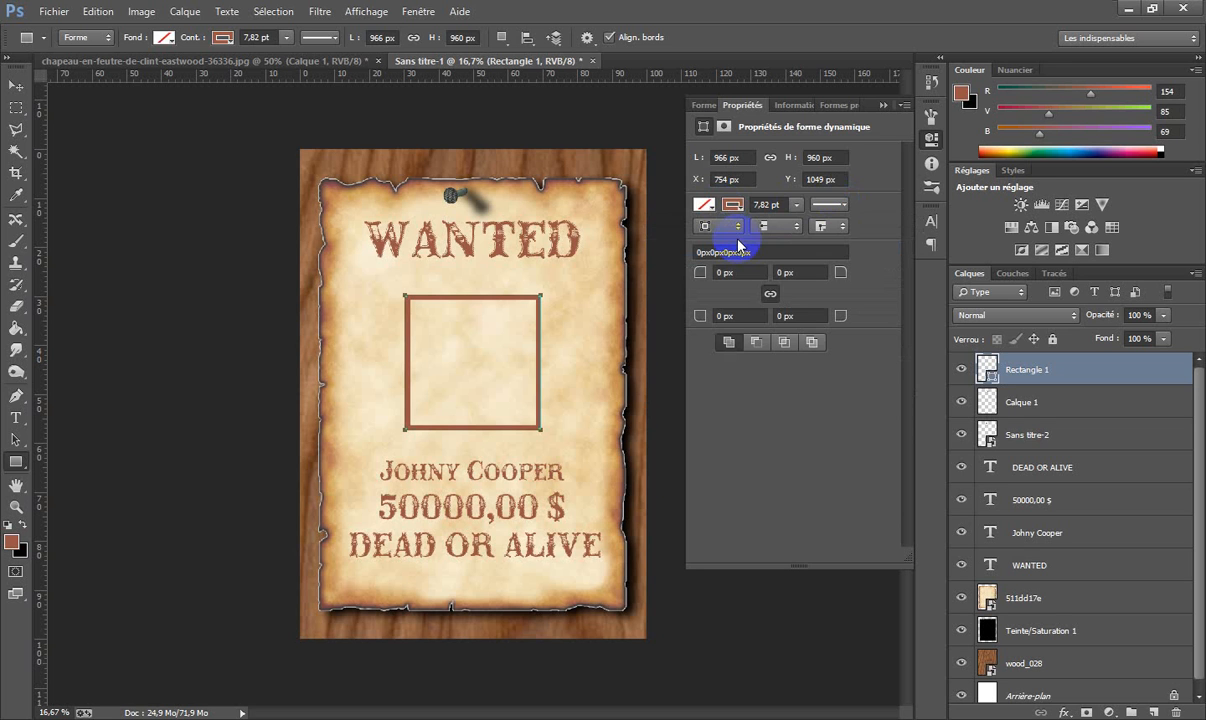
# Scale Rectangle 1 up to about 115% (966 × 960 px) and nudge it down-left.
pyautogui.press('Return')
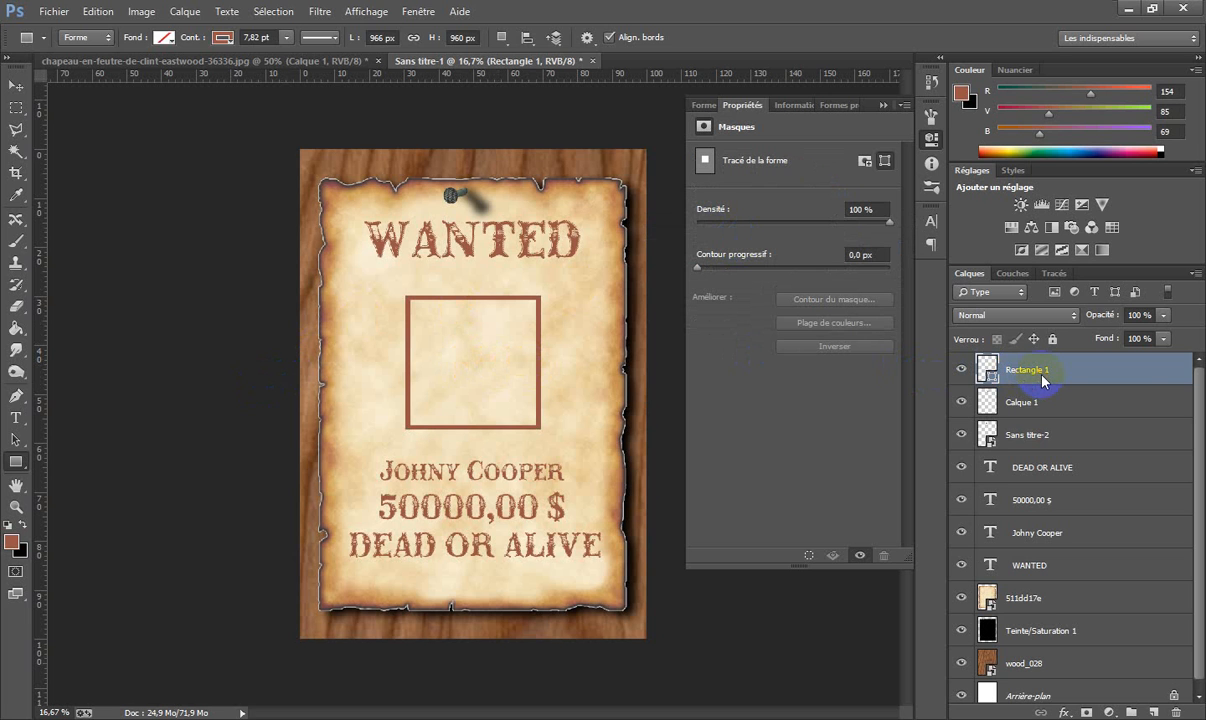
pyautogui.hotkey('ctrl', 't')
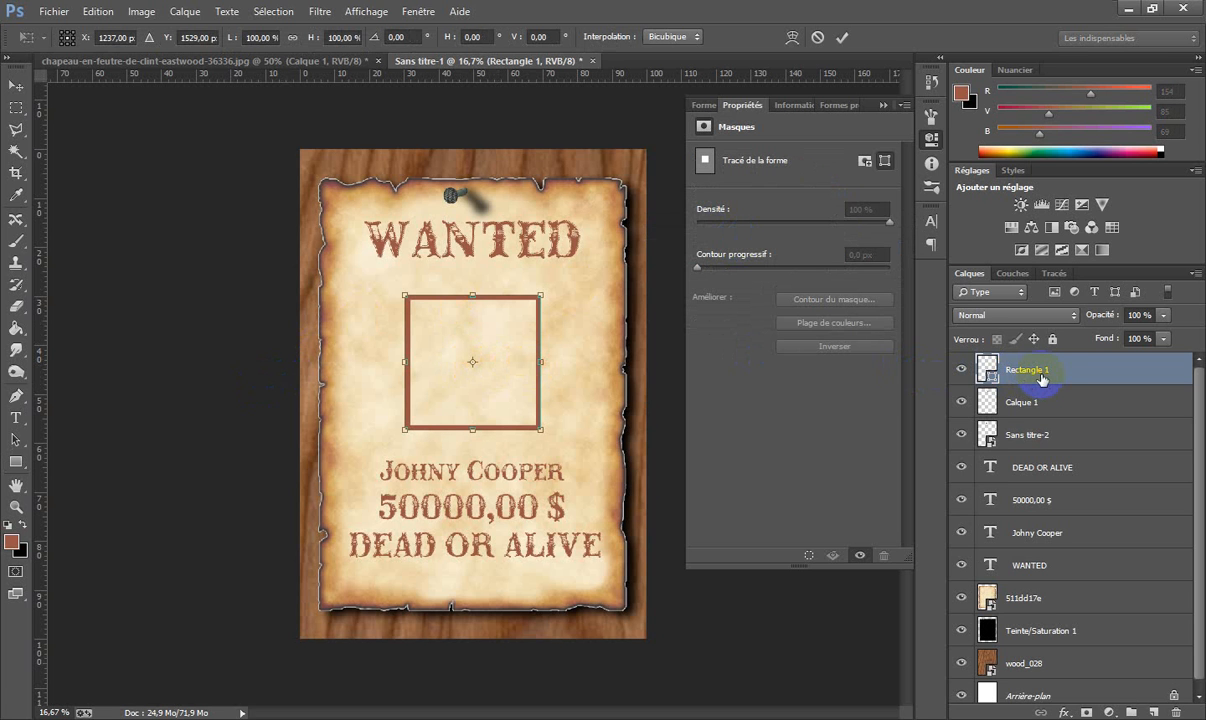
pyautogui.moveTo(541, 295); pyautogui.dragTo(565, 272)
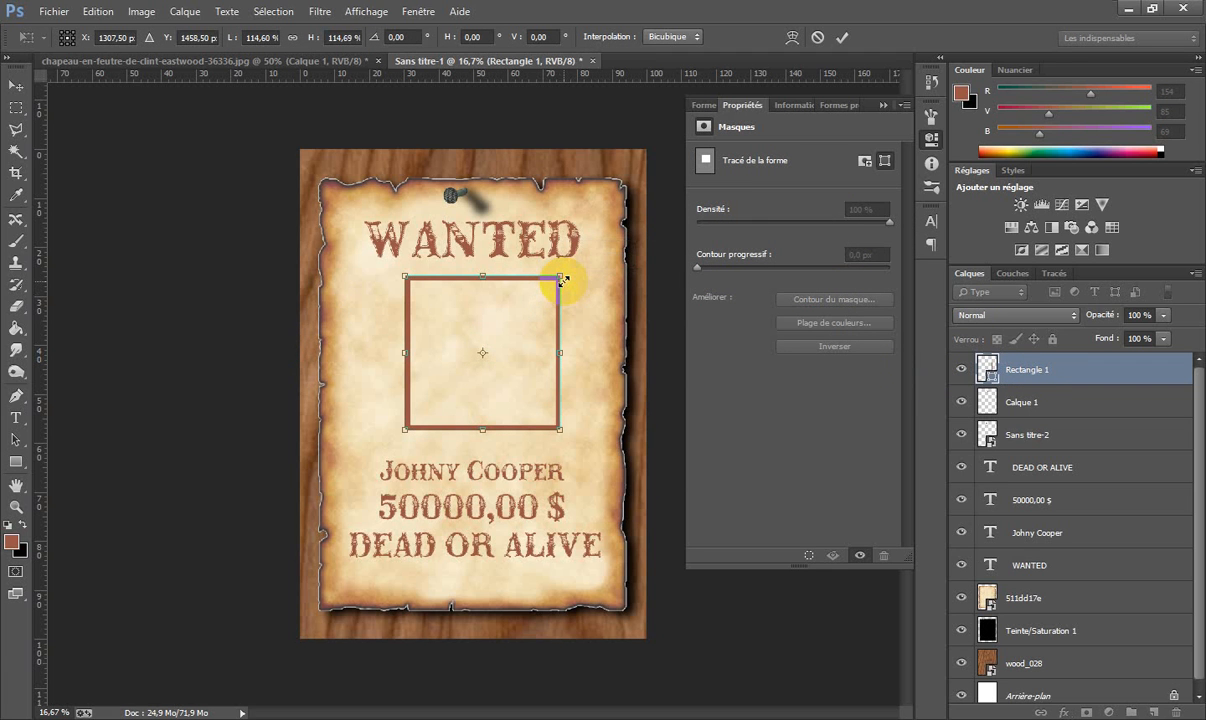
pyautogui.moveTo(511, 350); pyautogui.dragTo(508, 360)
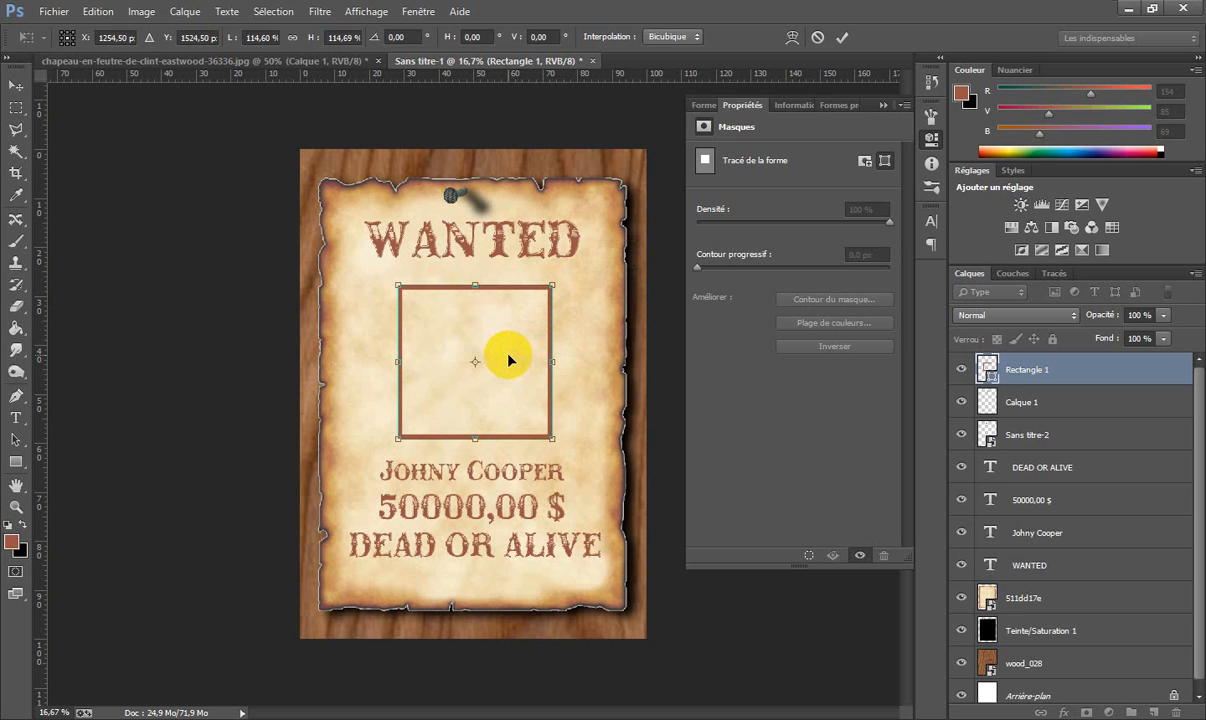
pyautogui.press('Return')
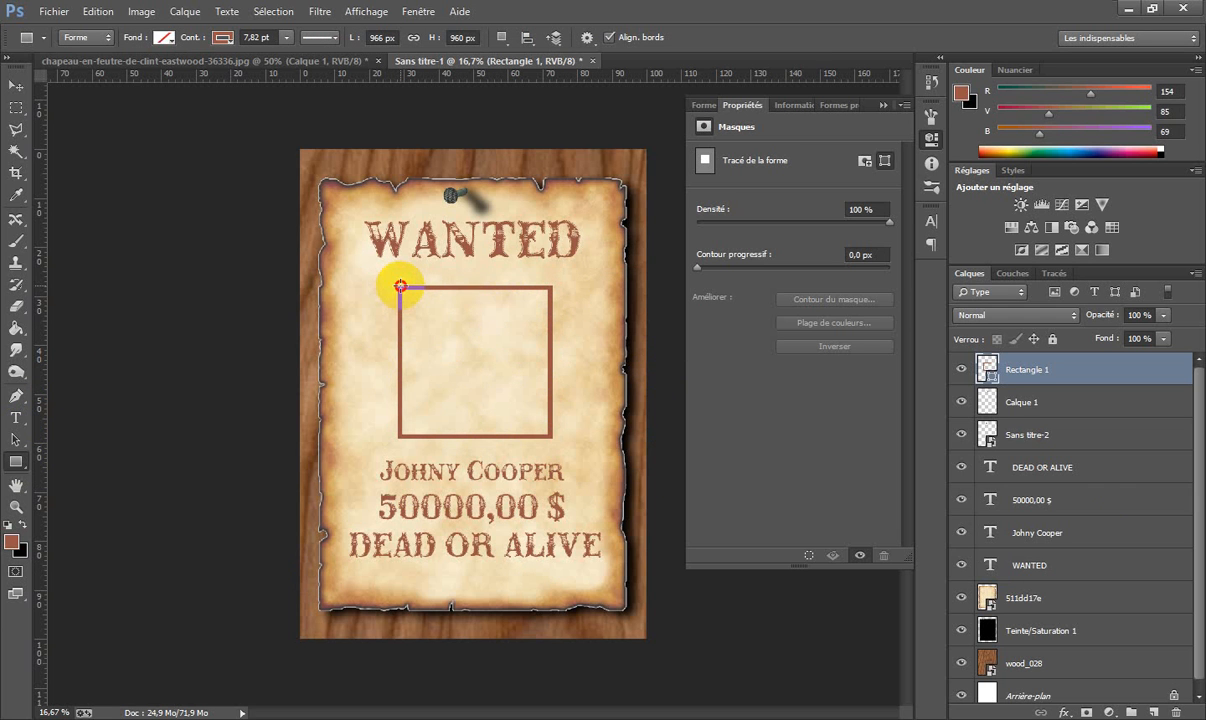
# Draw Rectangle 2 over the frame and set its outline type back to solid colour.
pyautogui.moveTo(398, 287); pyautogui.dragTo(550, 436)
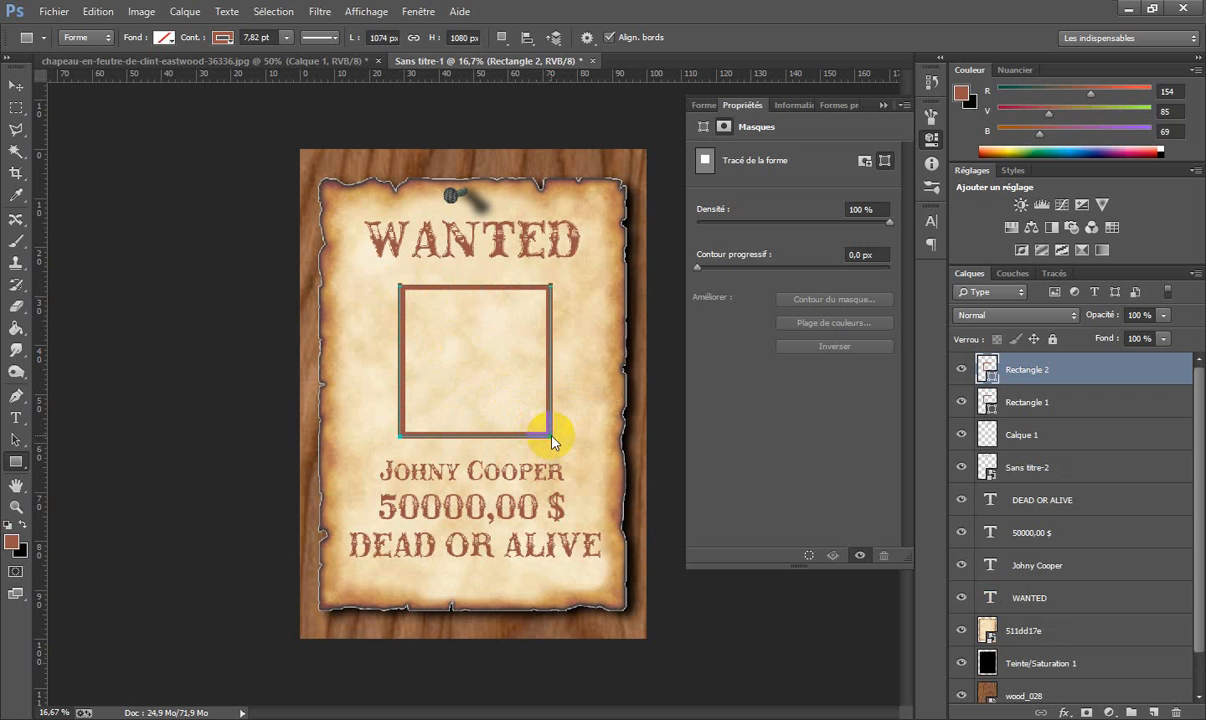
pyautogui.click(988, 370)
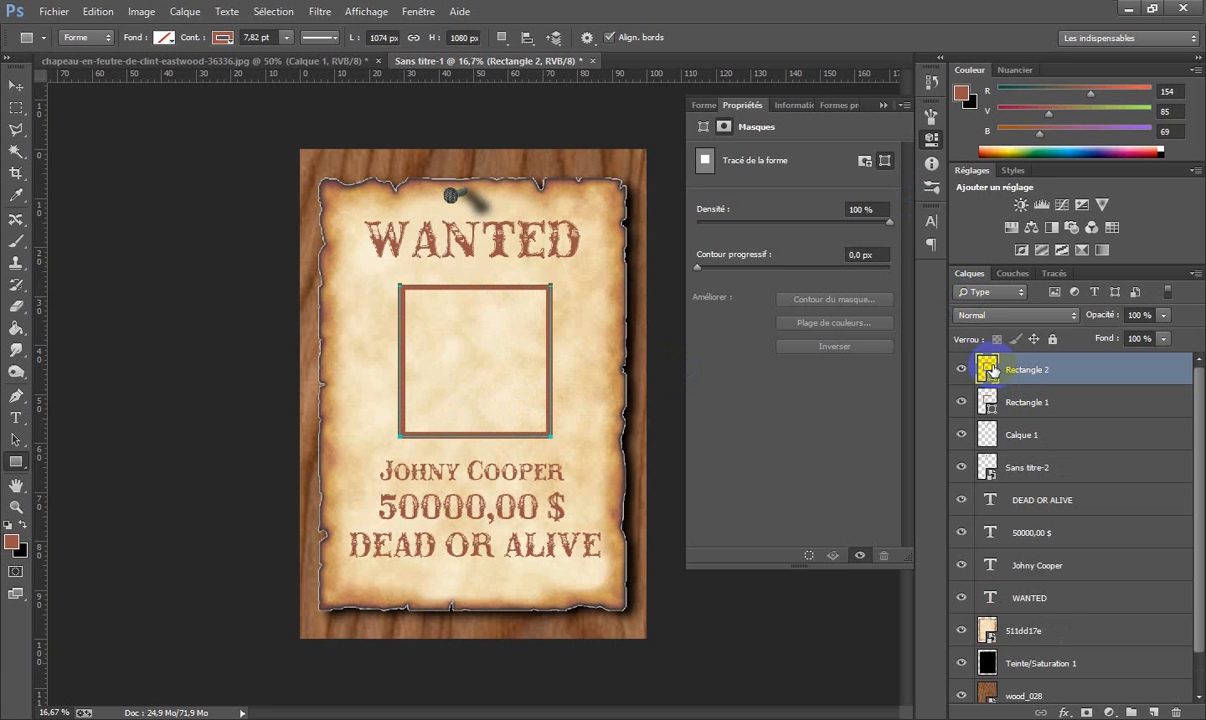
pyautogui.click(223, 38)
pyautogui.click(223, 38)
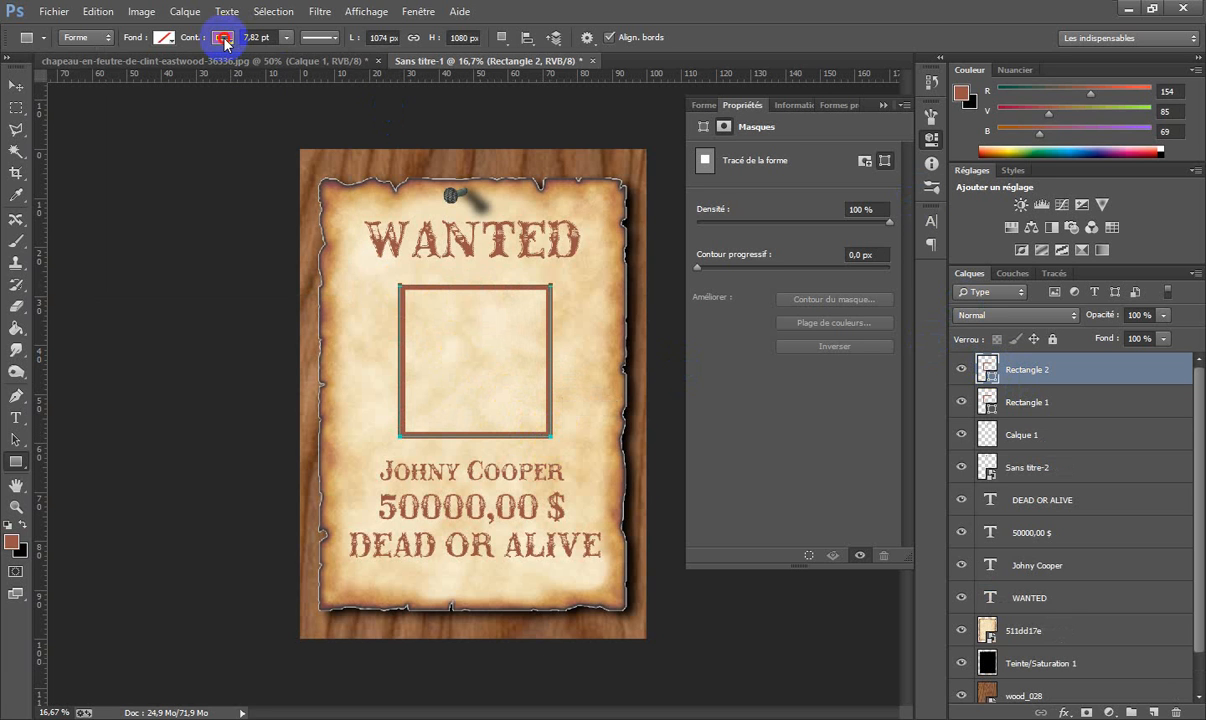
pyautogui.click(223, 38)
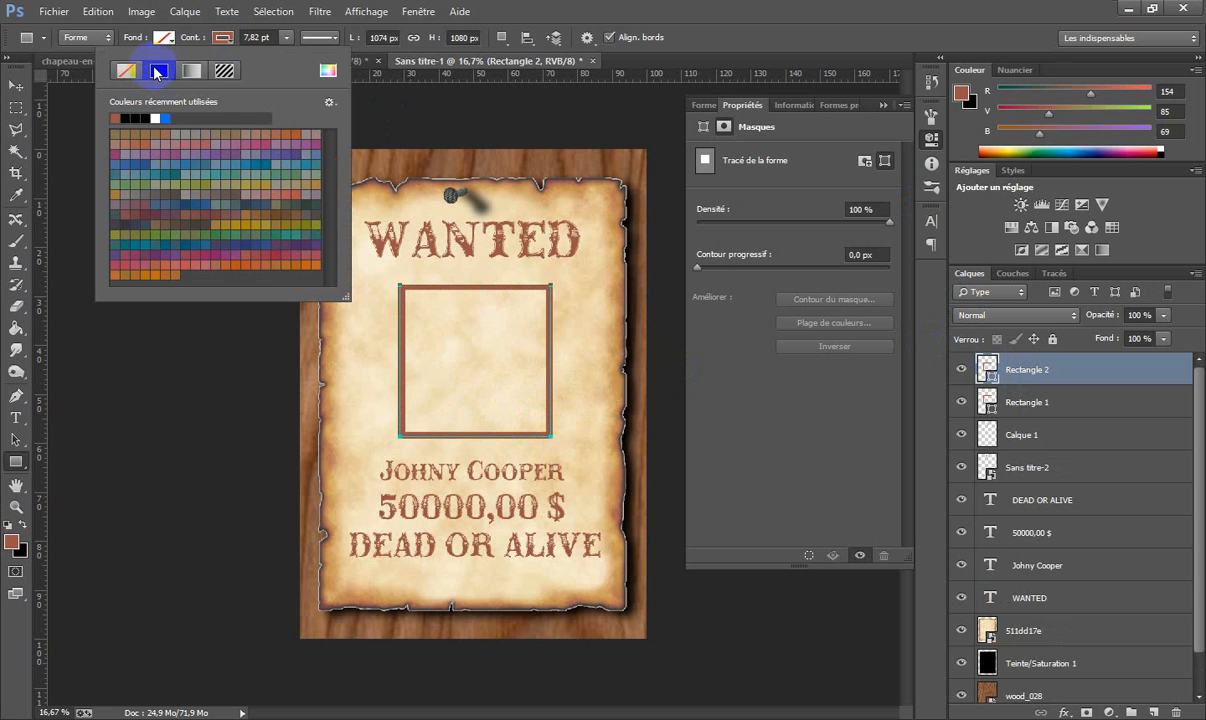
pyautogui.click(157, 71)
pyautogui.click(126, 69)
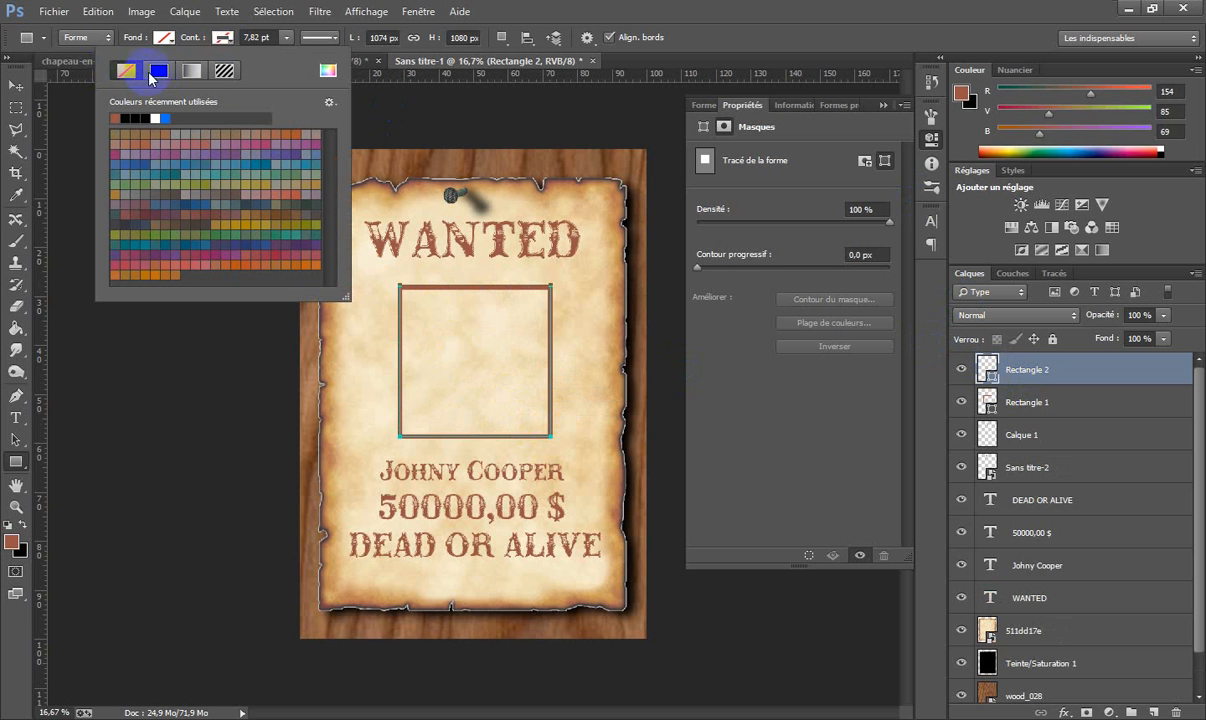
pyautogui.click(153, 73)
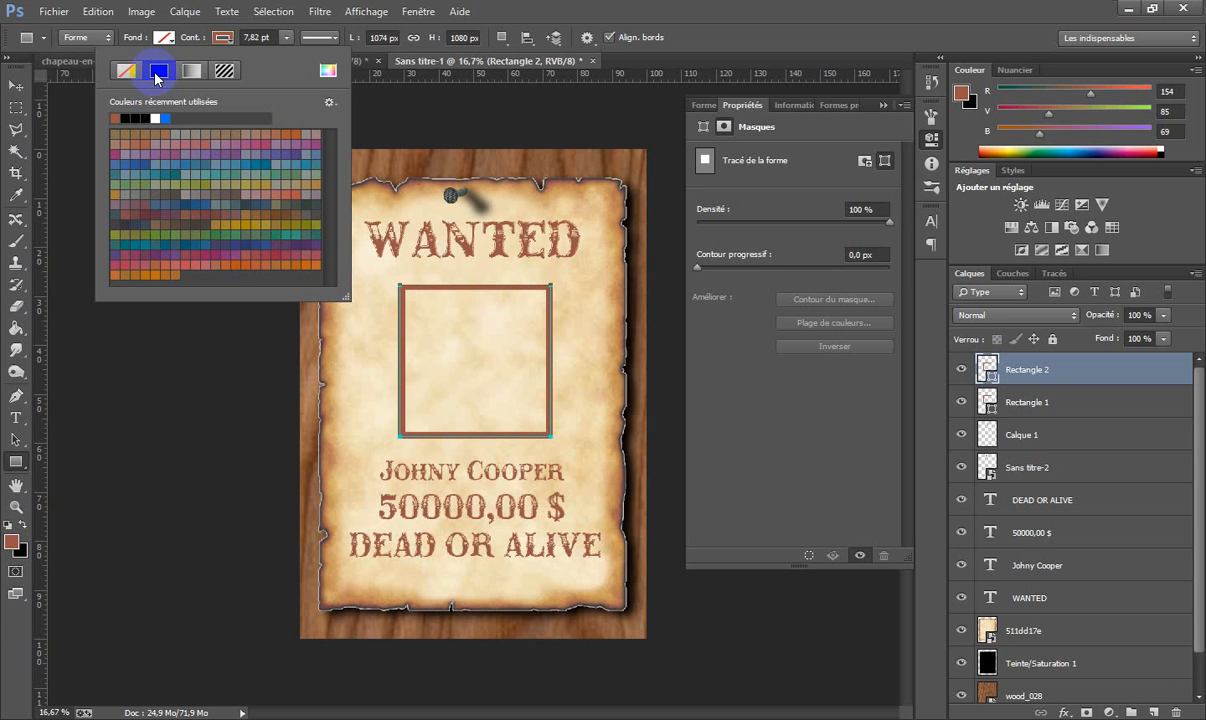
pyautogui.click(188, 72)
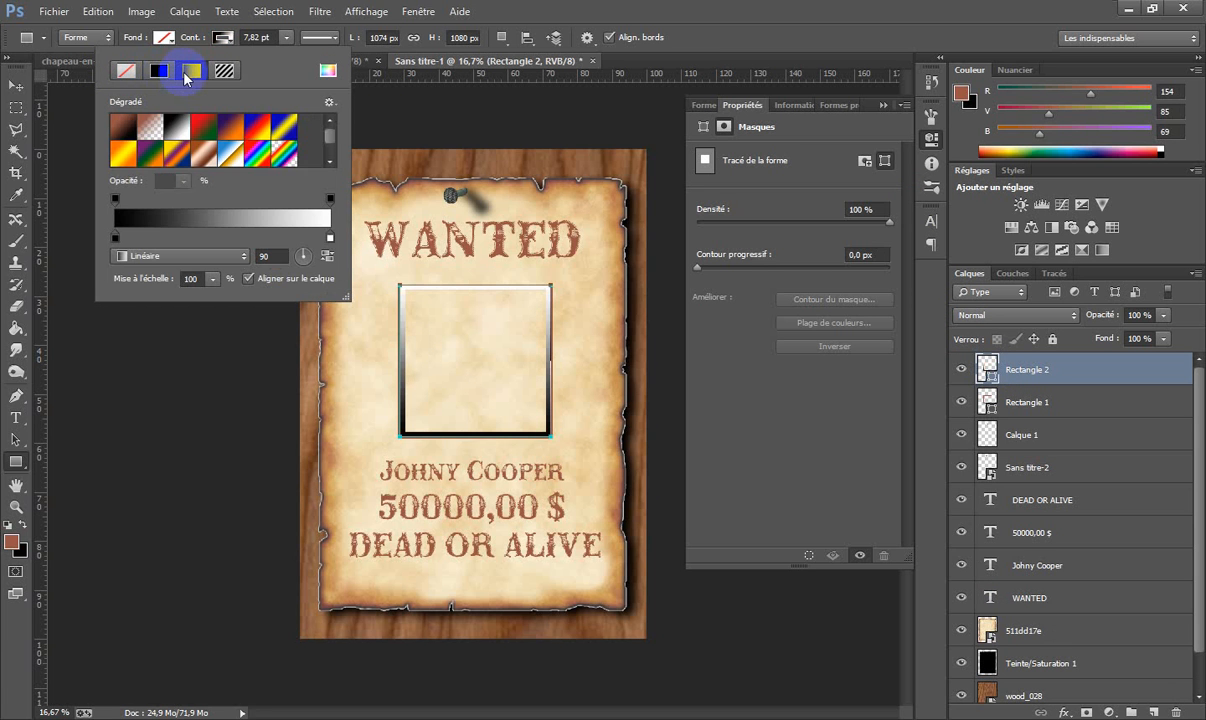
pyautogui.click(156, 70)
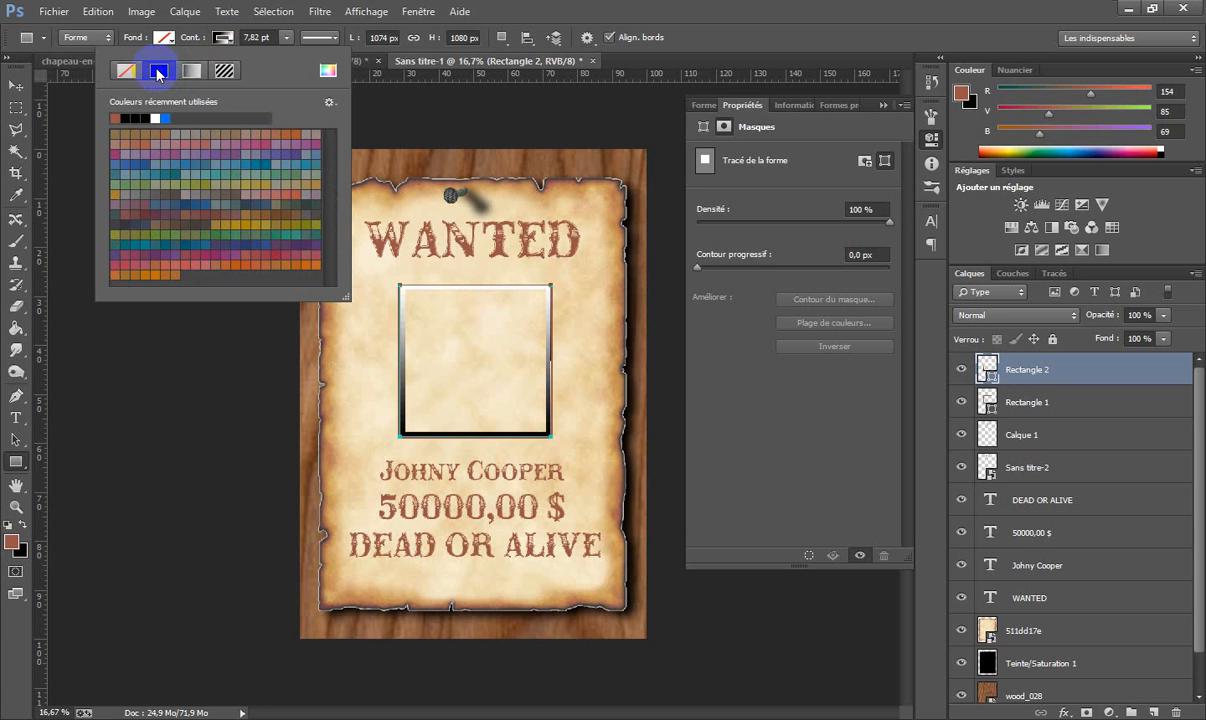
# Give Rectangle 2 a brown outline and a solid black fill.
pyautogui.click(219, 41)
pyautogui.click(220, 42)
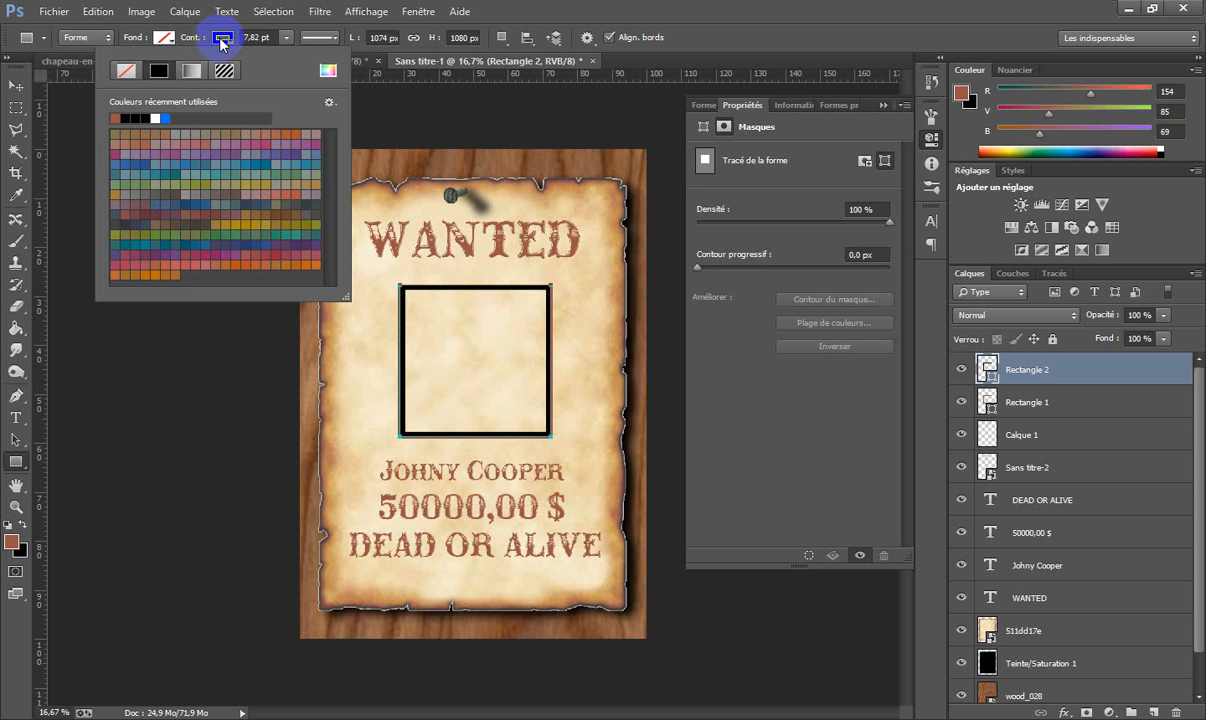
pyautogui.click(115, 119)
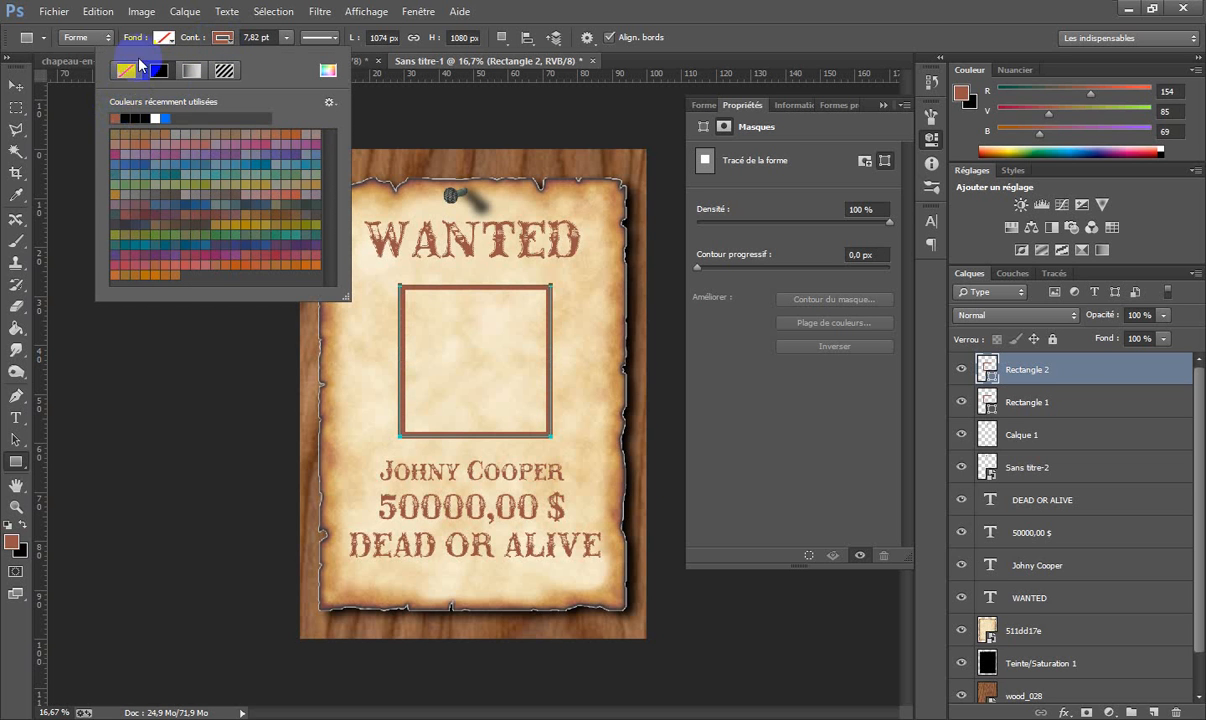
pyautogui.click(162, 38)
pyautogui.click(162, 38)
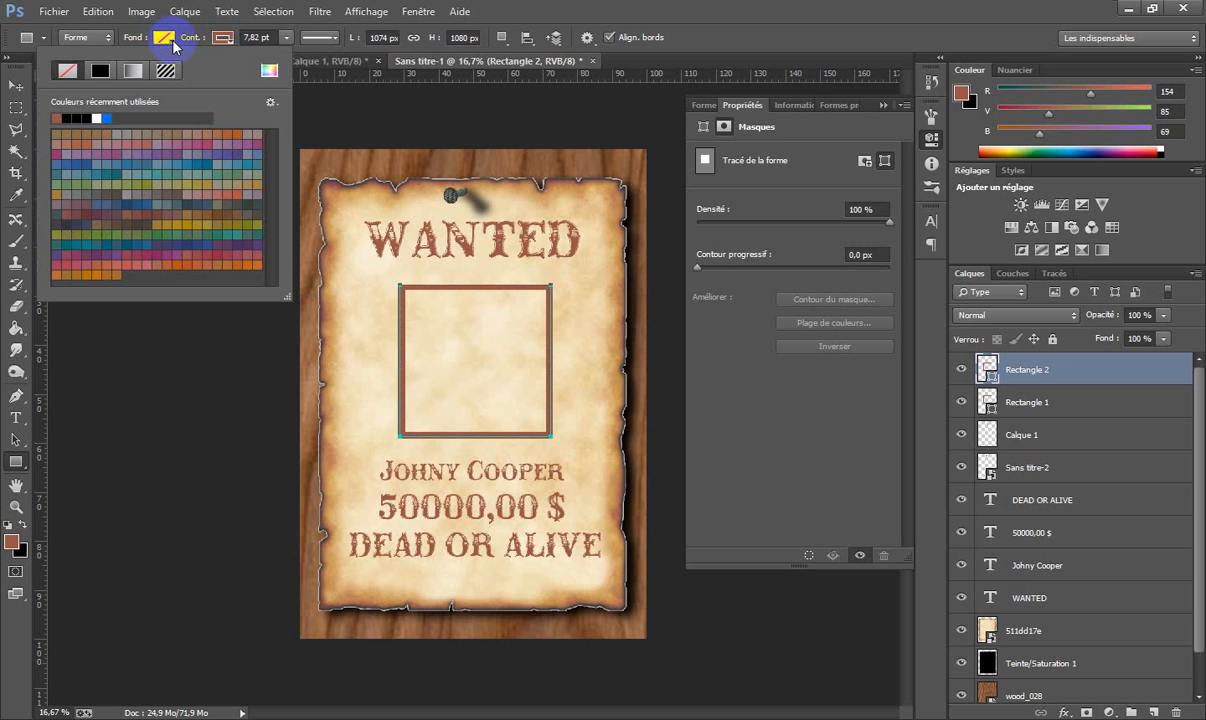
pyautogui.click(72, 118)
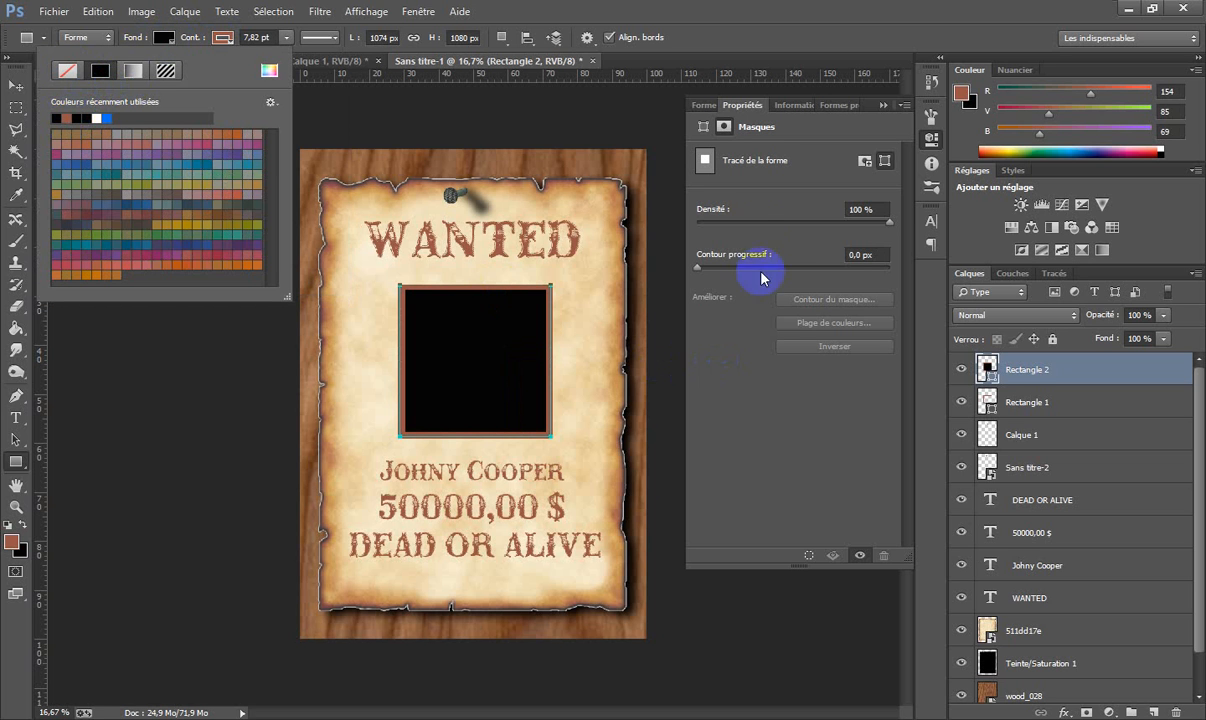
pyautogui.click(883, 105)
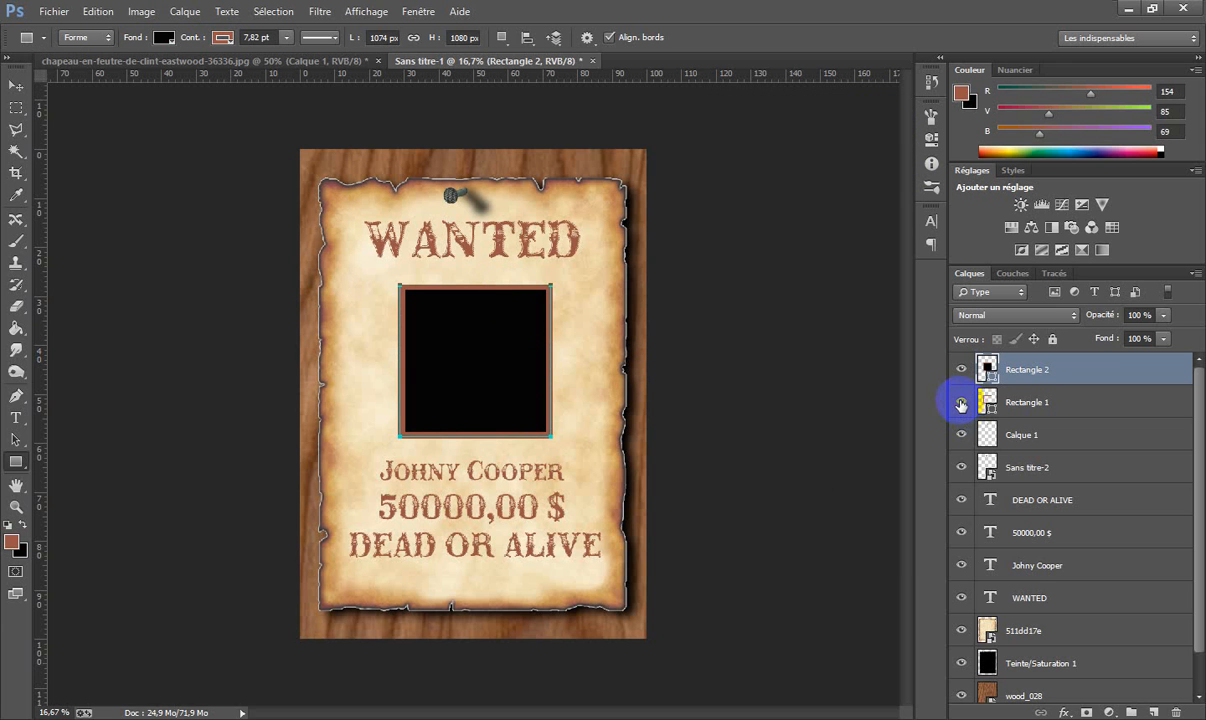
# Toggle the visibility of the Rectangle 1 and Rectangle 2 layers and hide the path.
pyautogui.click(961, 403)
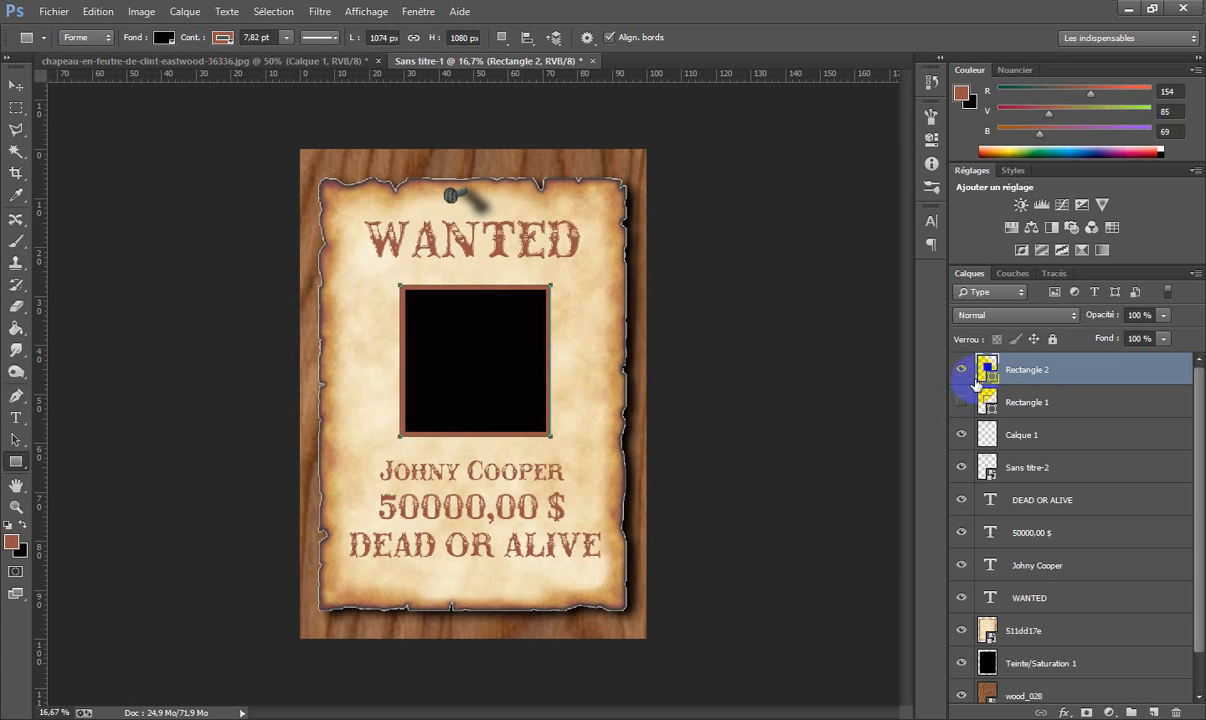
pyautogui.click(961, 370)
pyautogui.click(961, 370)
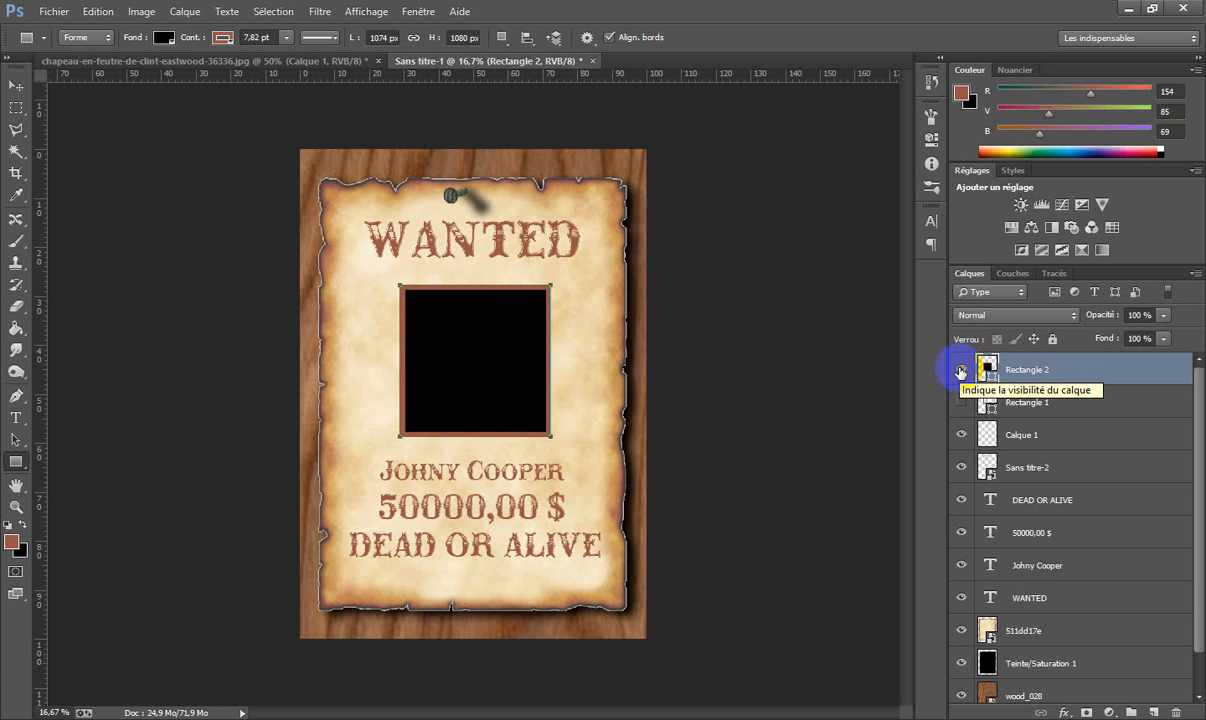
pyautogui.click(962, 404)
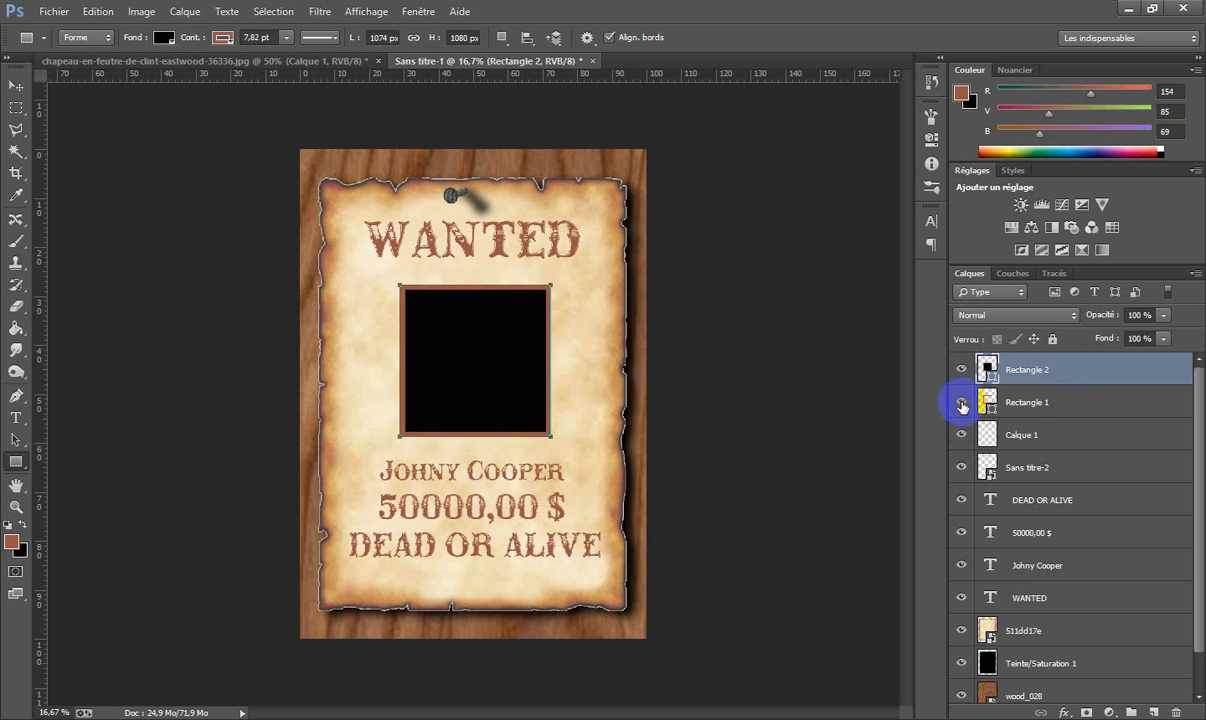
pyautogui.click(962, 370)
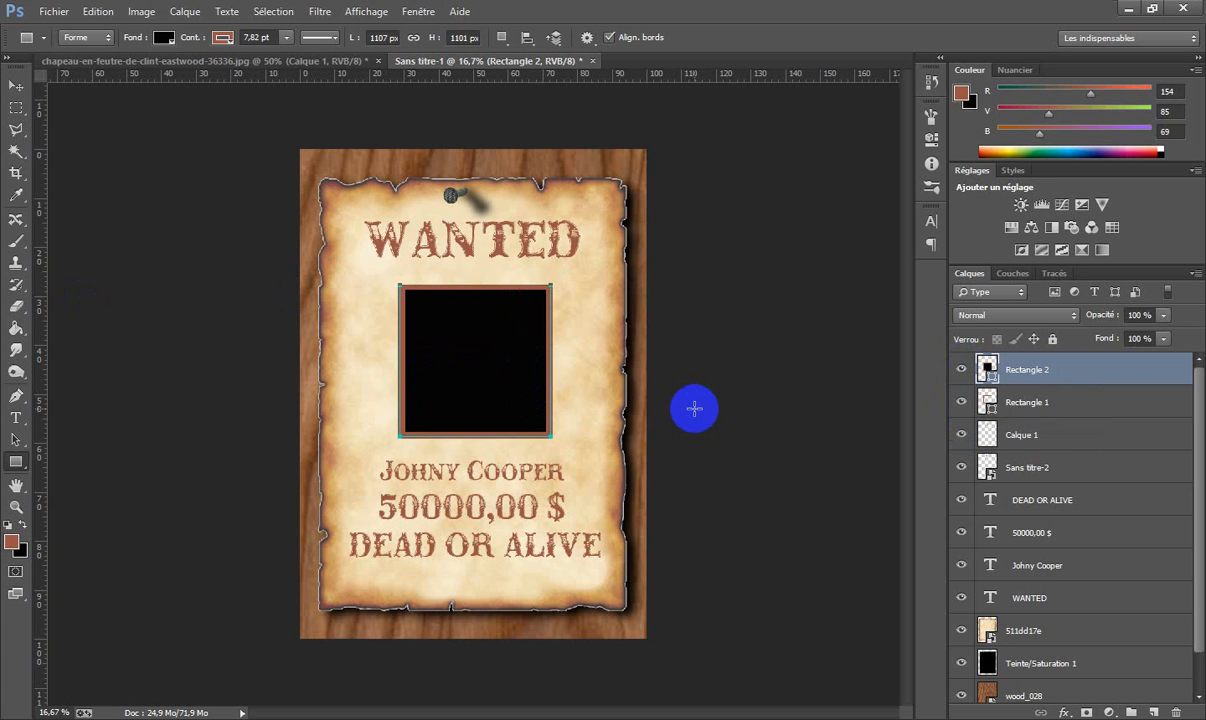
pyautogui.press('Return')
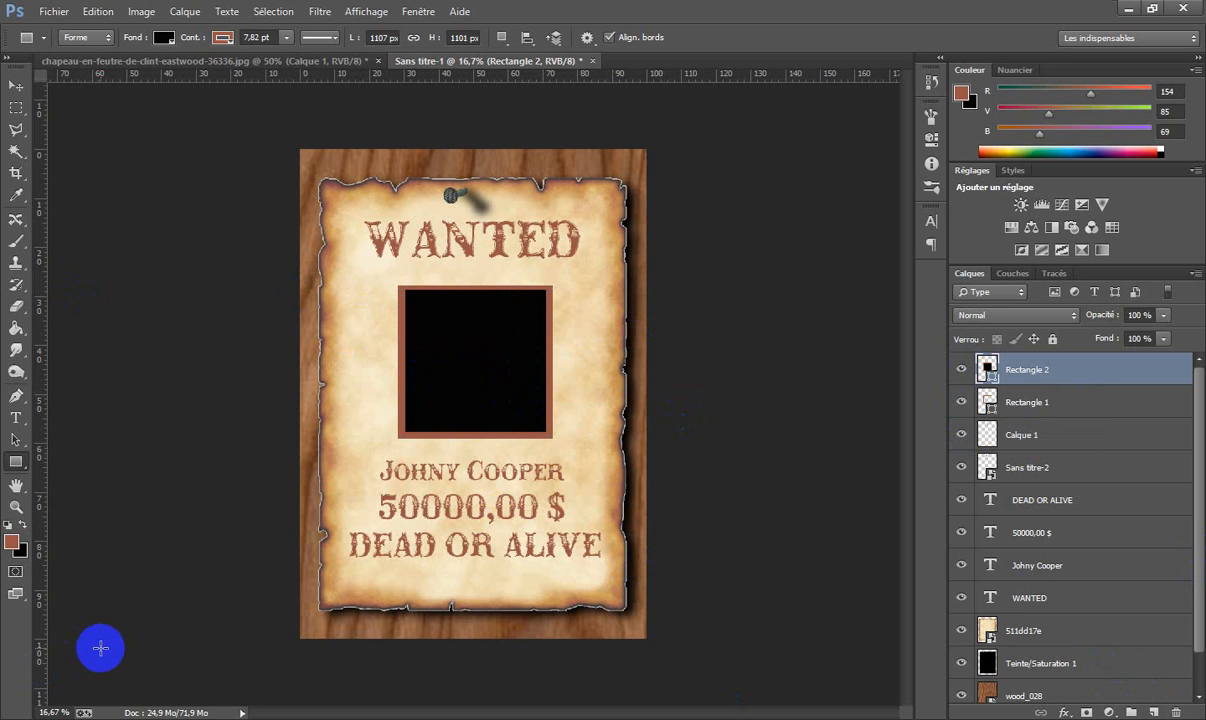
# Sample parchment beige (R231 V201 B161) as background colour with brown as foreground.
pyautogui.click(22, 524)
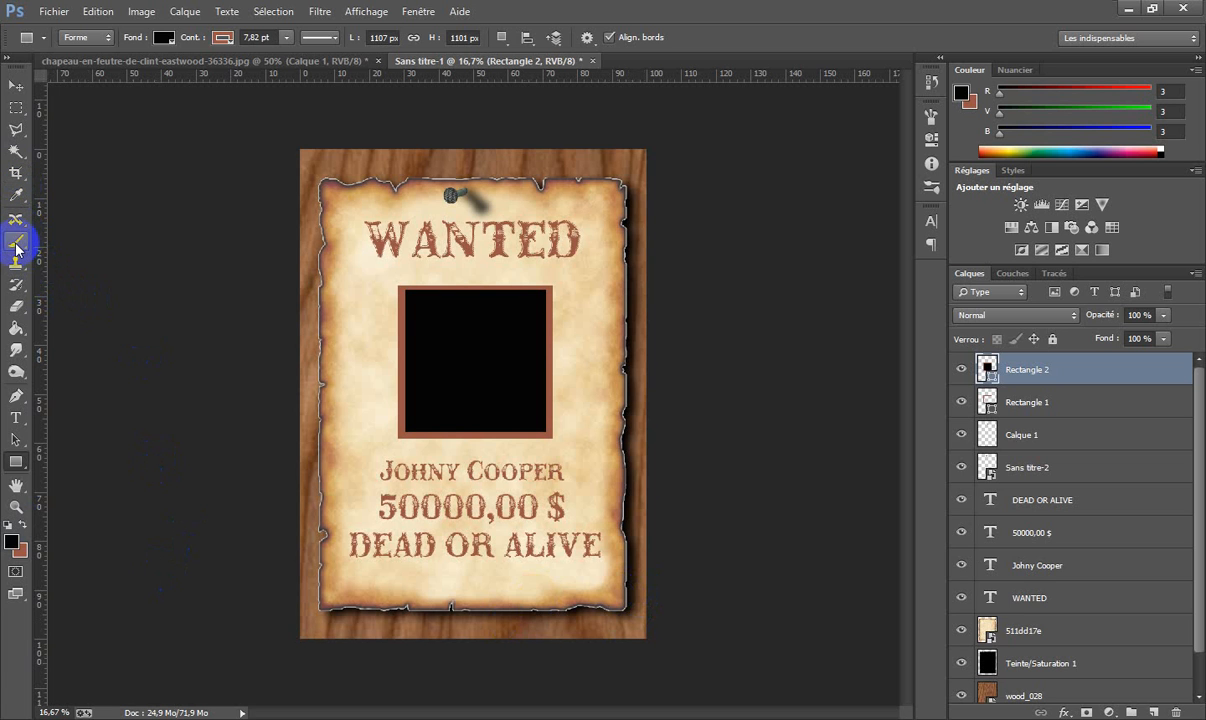
pyautogui.click(16, 195)
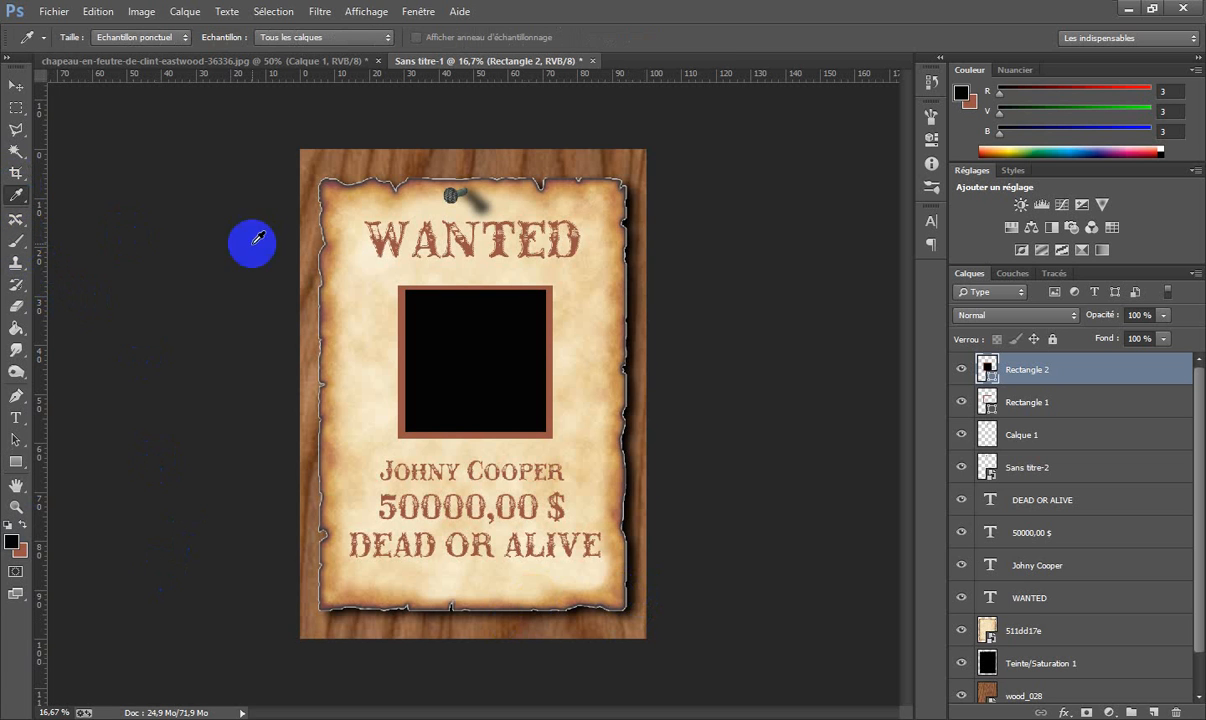
pyautogui.click(350, 293)
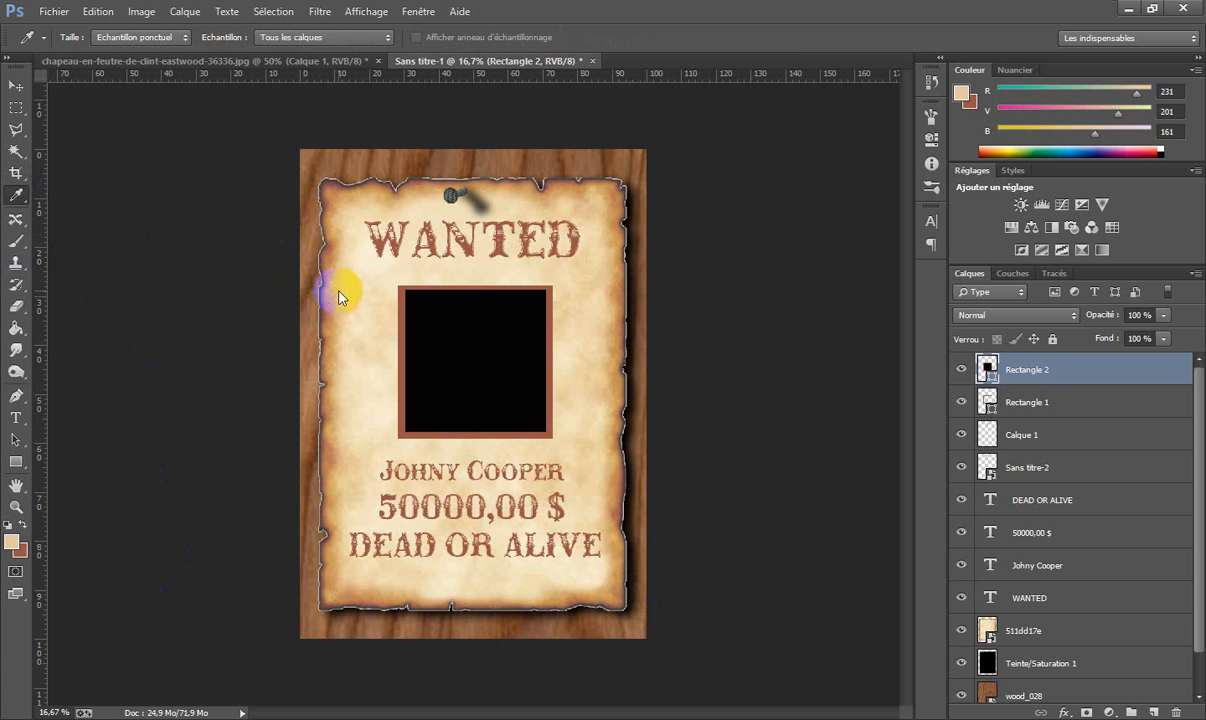
pyautogui.click(21, 527)
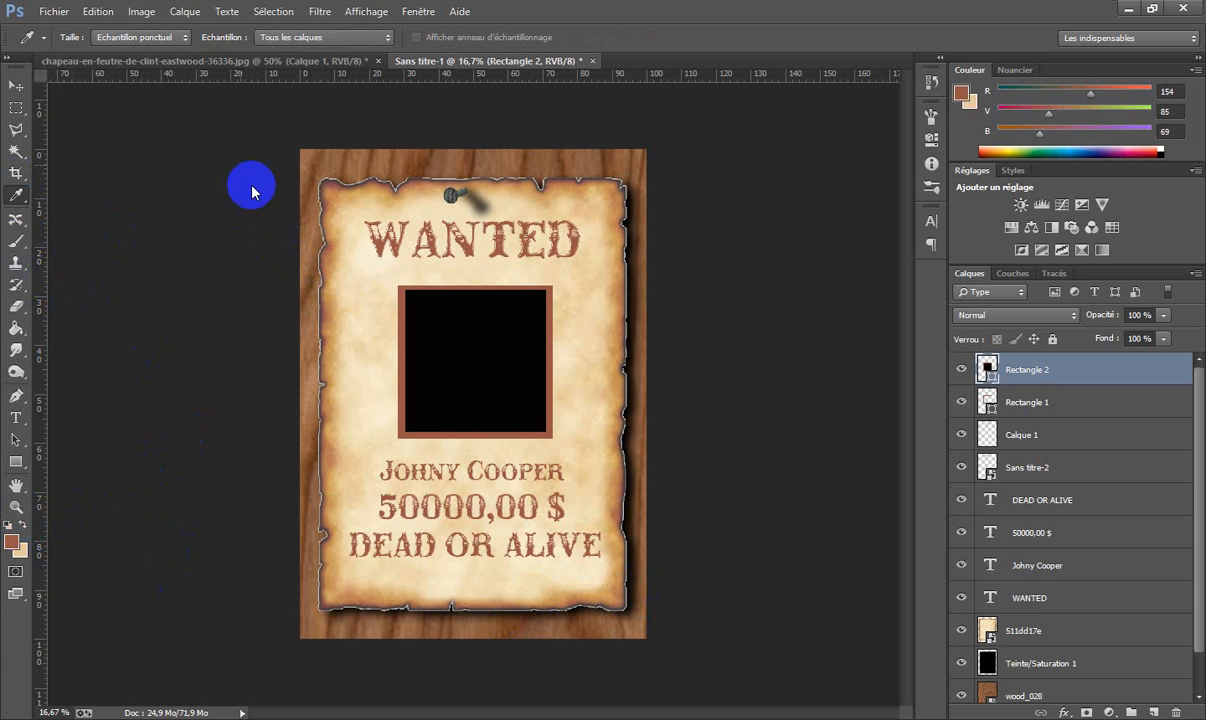
pyautogui.click(16, 241)
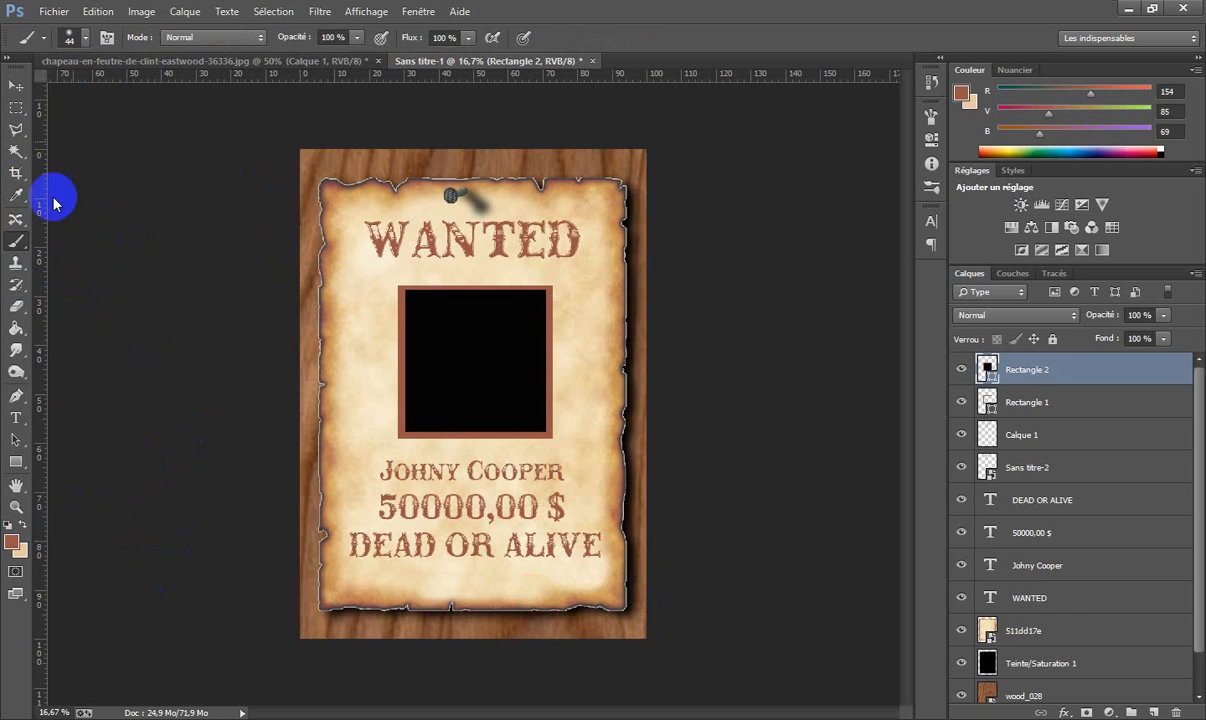
# Choose the large smoky 905 brush preset.
pyautogui.rightClick(229, 373)
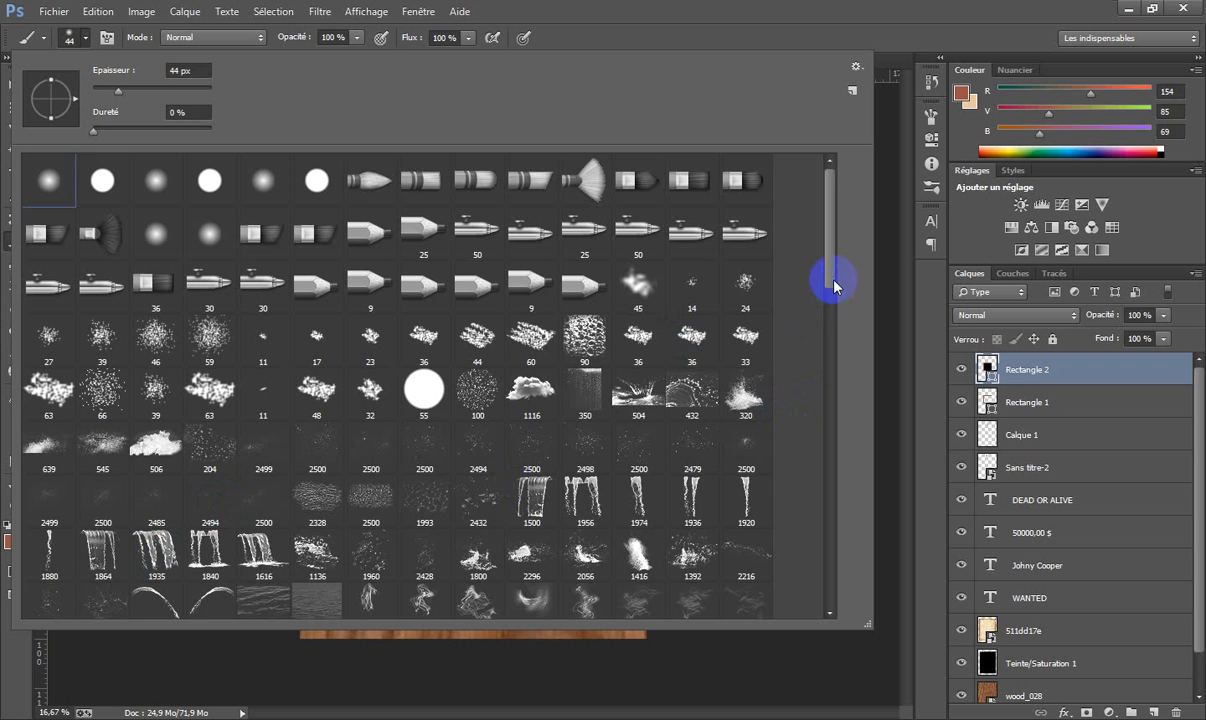
pyautogui.moveTo(834, 287)
pyautogui.mouseDown()
pyautogui.moveTo(826, 476)
pyautogui.moveTo(808, 503)
pyautogui.moveTo(76, 561)
pyautogui.mouseUp()
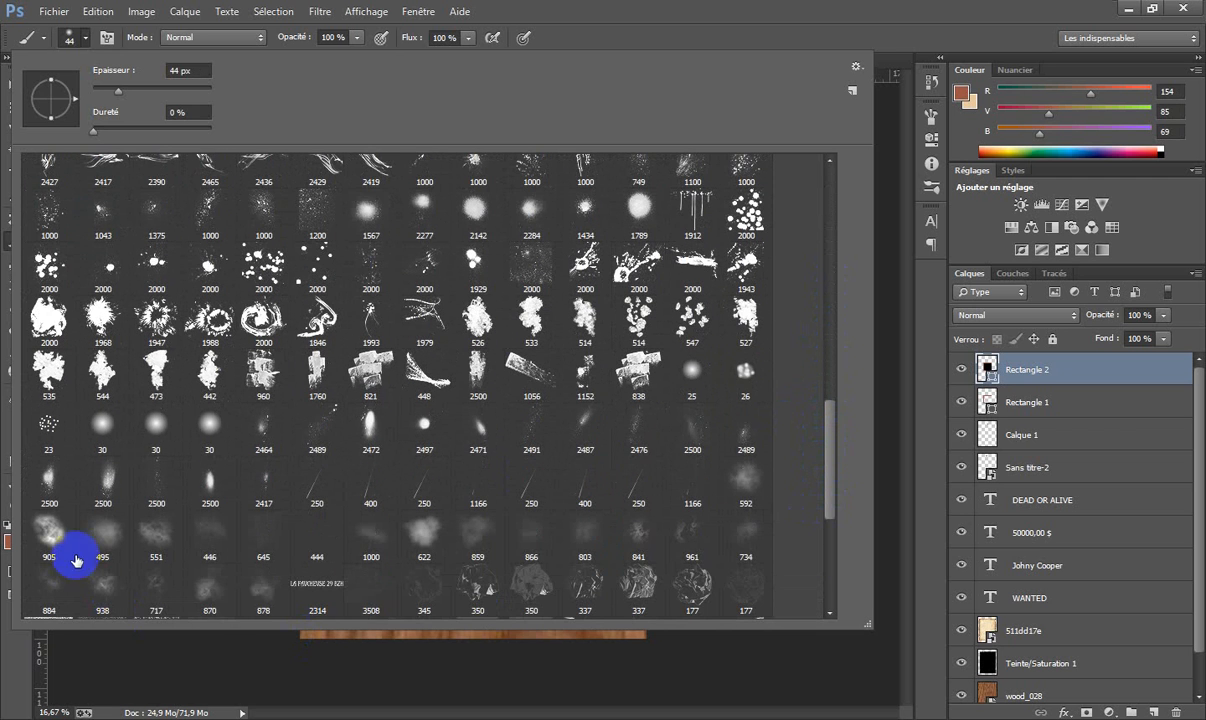
pyautogui.click(60, 530)
pyautogui.click(925, 661)
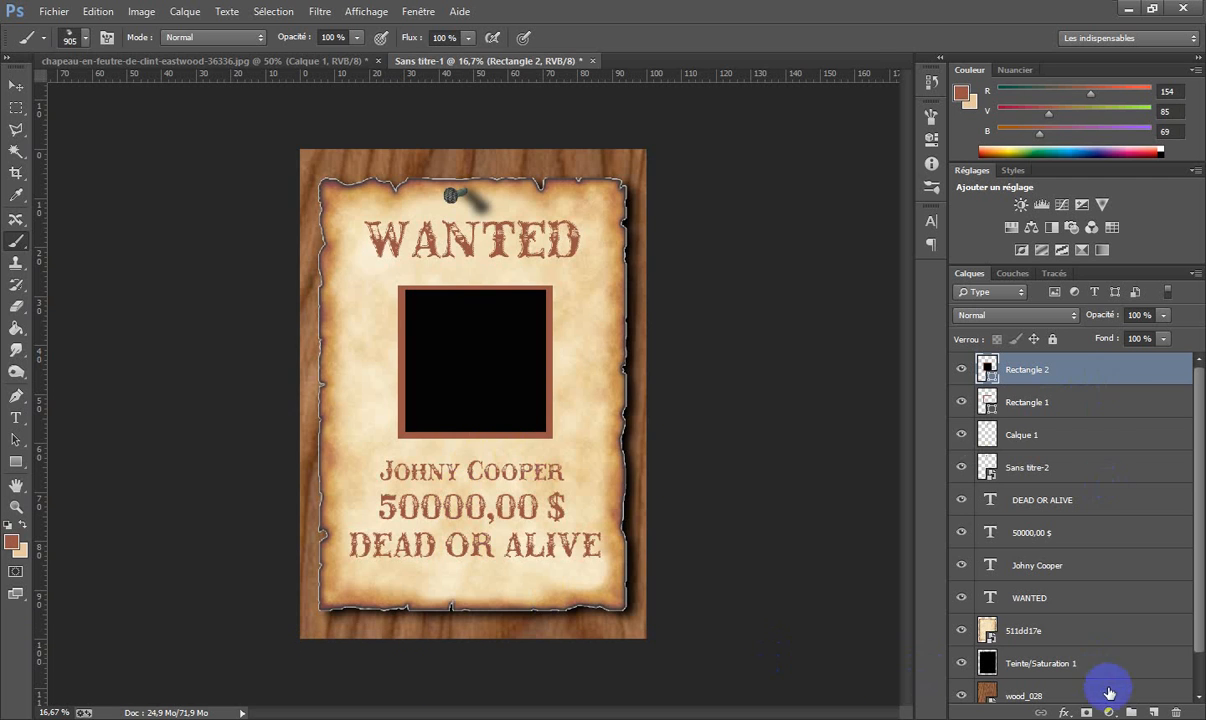
# Rasterize the Rectangle 2 layer with Pixelliser le calque.
pyautogui.click(988, 374)
pyautogui.rightClick(988, 375)
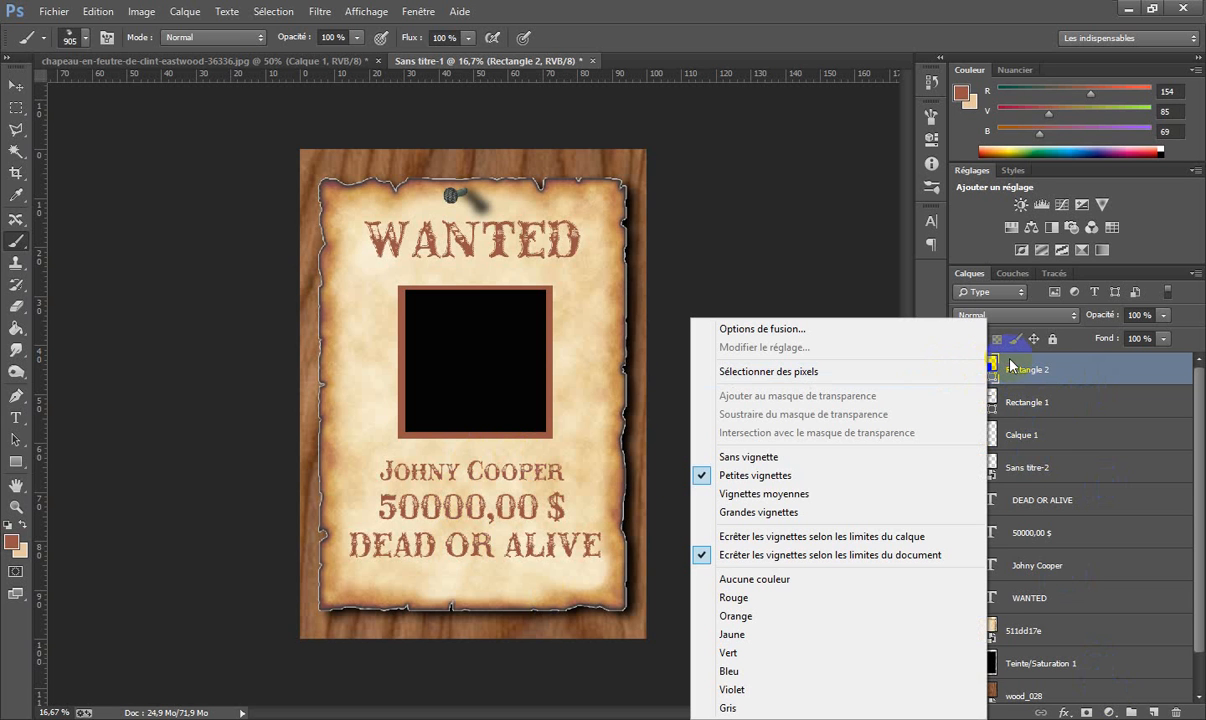
pyautogui.click(1012, 370)
pyautogui.rightClick(1016, 371)
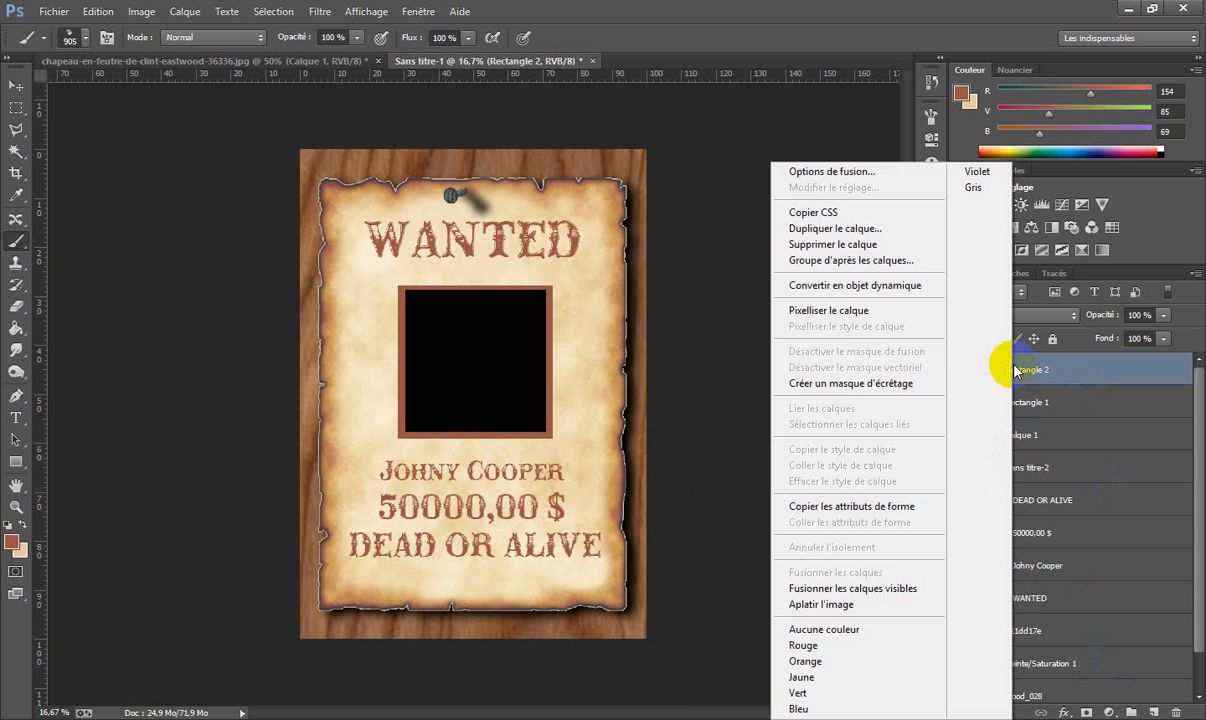
pyautogui.click(891, 313)
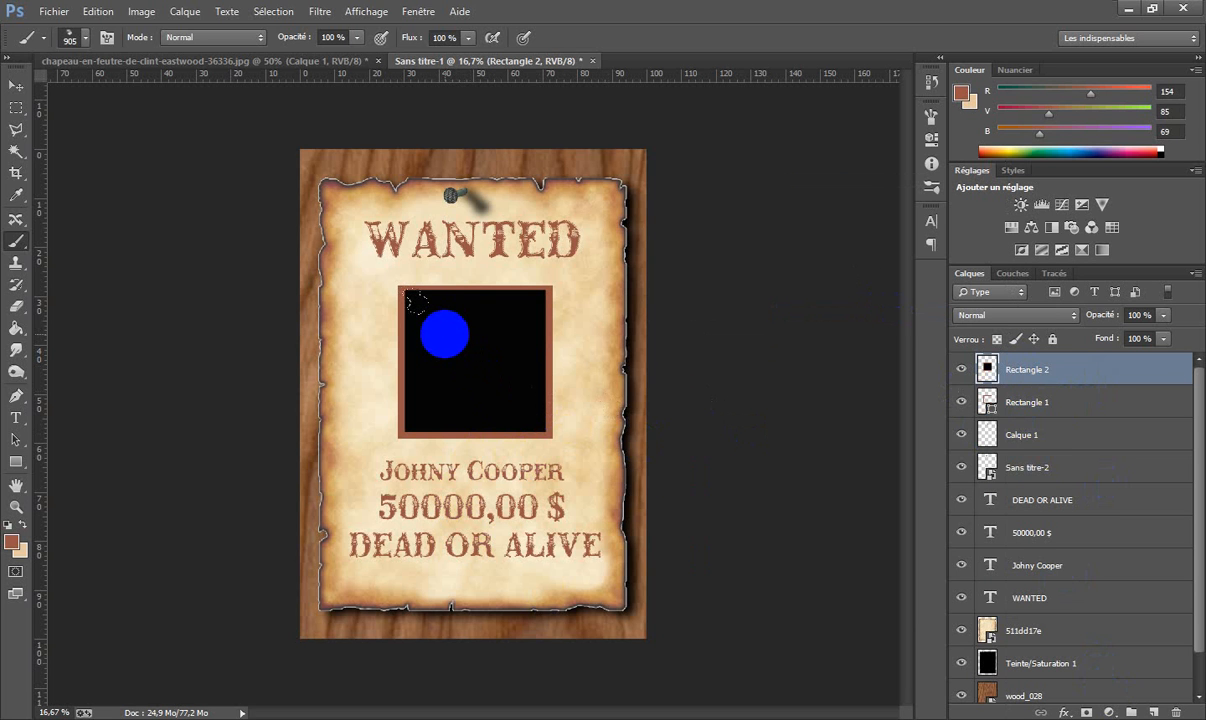
# Brush smoky brown over the black Rectangle 2 area and load Rectangle 1's selection.
pyautogui.moveTo(412, 298)
pyautogui.mouseDown()
pyautogui.moveTo(481, 293)
pyautogui.moveTo(499, 343)
pyautogui.moveTo(474, 377)
pyautogui.moveTo(385, 378)
pyautogui.moveTo(394, 274)
pyautogui.moveTo(496, 275)
pyautogui.moveTo(466, 332)
pyautogui.moveTo(422, 284)
pyautogui.moveTo(379, 270)
pyautogui.moveTo(440, 405)
pyautogui.mouseUp()
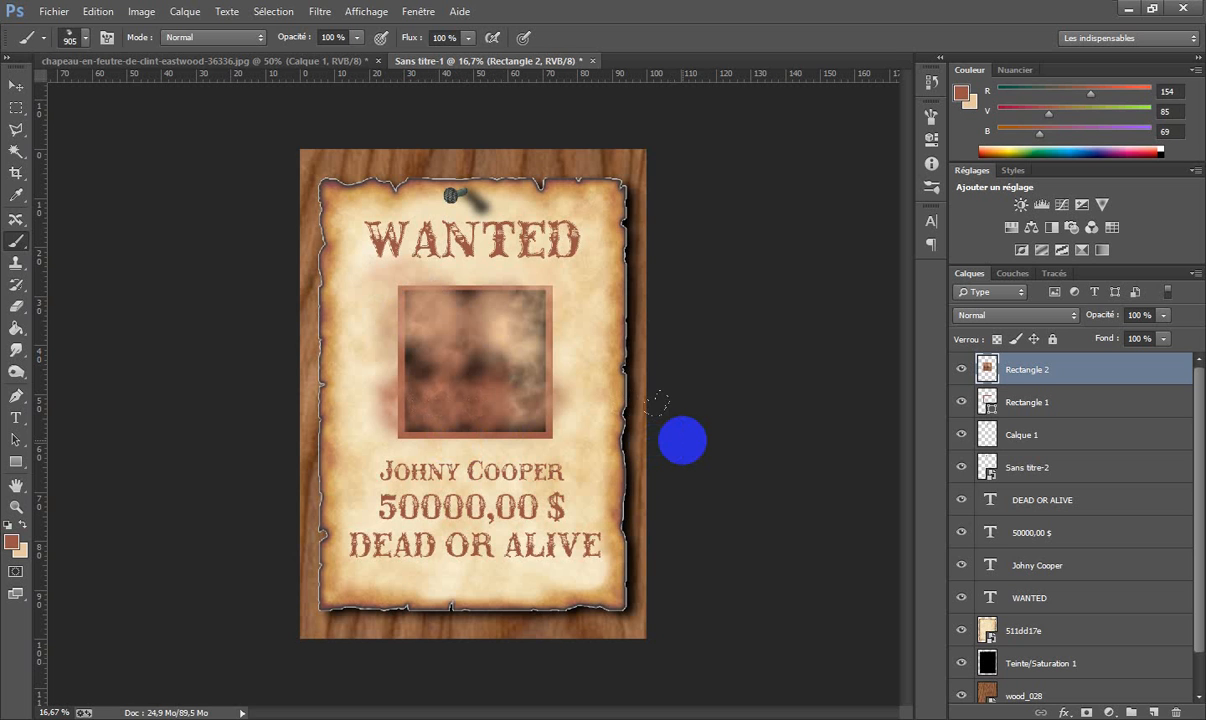
pyautogui.click(989, 406)
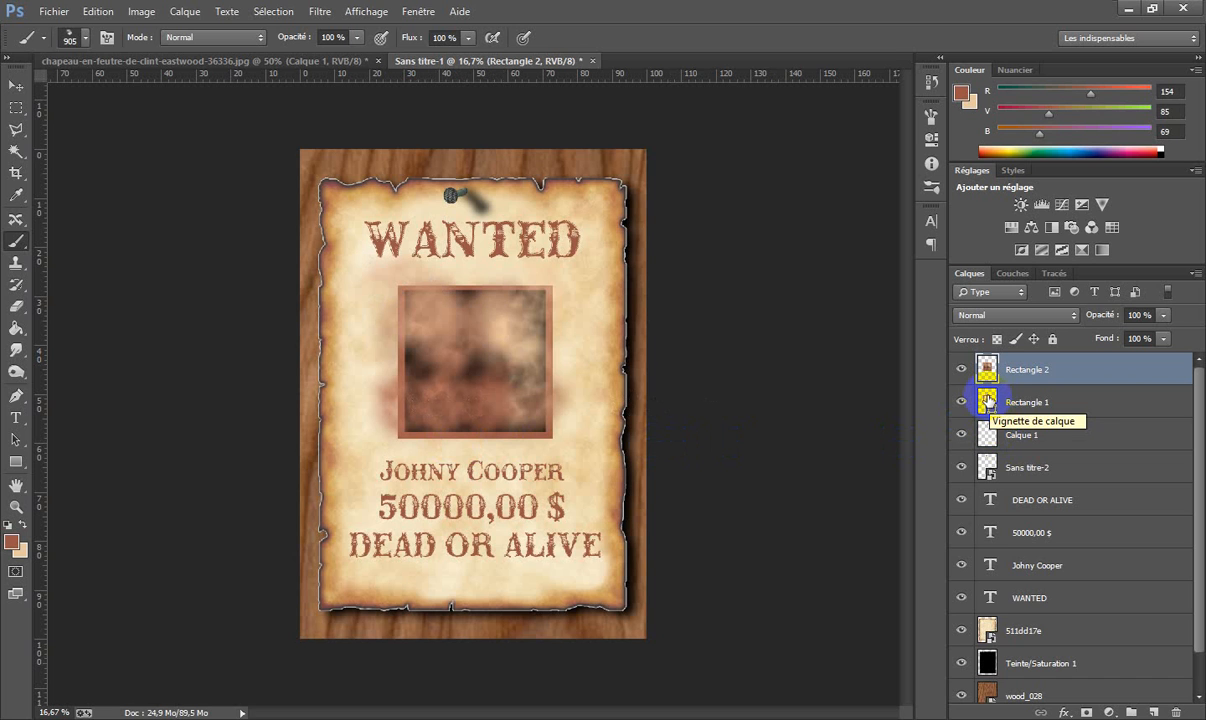
pyautogui.moveTo(988, 401); pyautogui.dragTo(1020, 380)
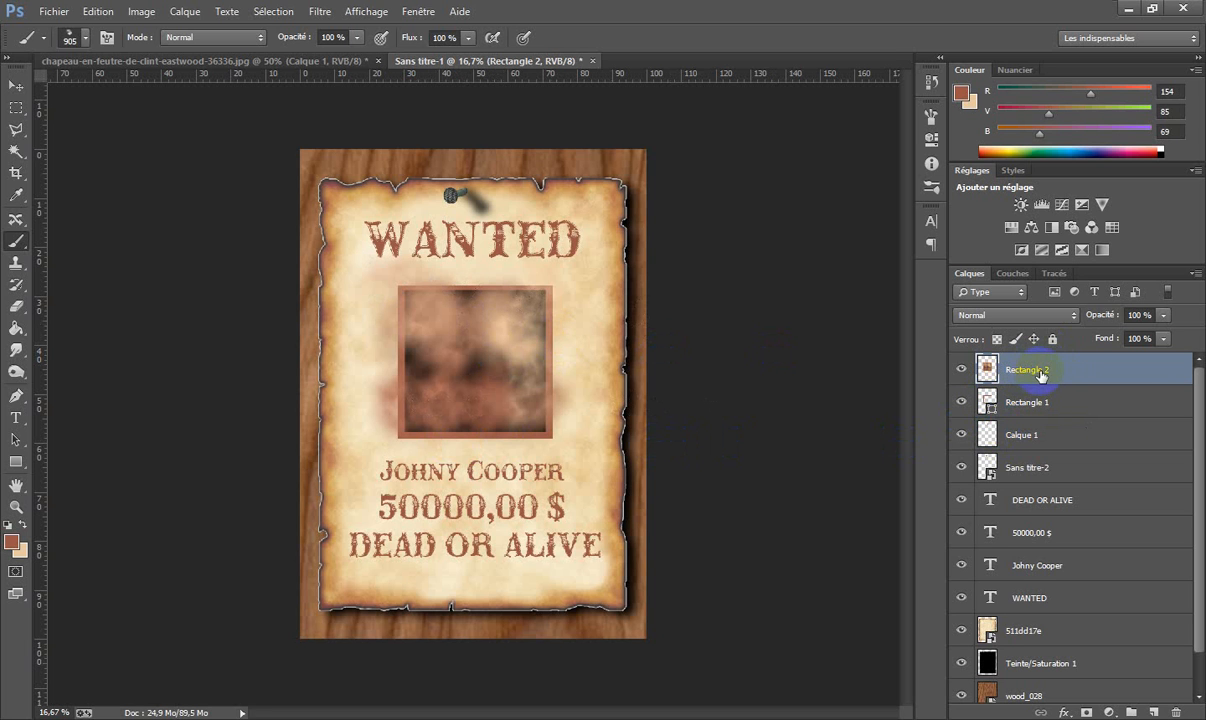
pyautogui.keyDown('ctrl'); pyautogui.click(987, 399); pyautogui.keyUp('ctrl')
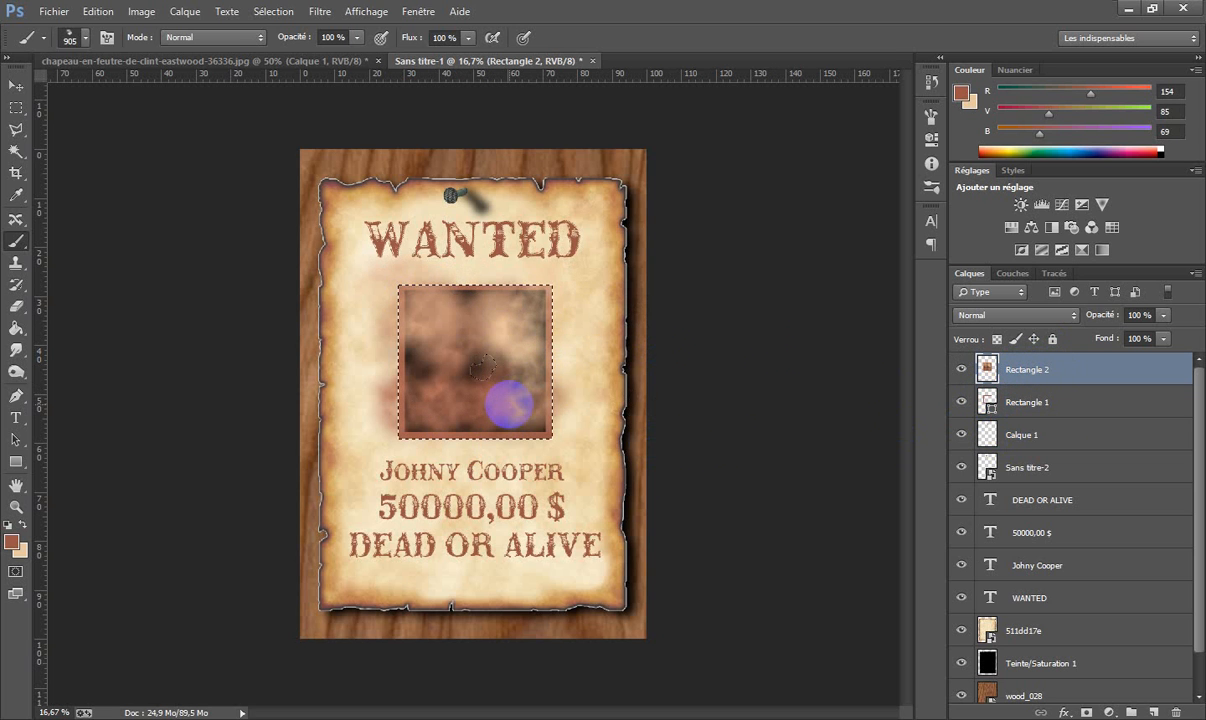
# Try a layer mask on Rectangle 2, then drag the Rectangle 2 layer to the trash.
pyautogui.click(1086, 711)
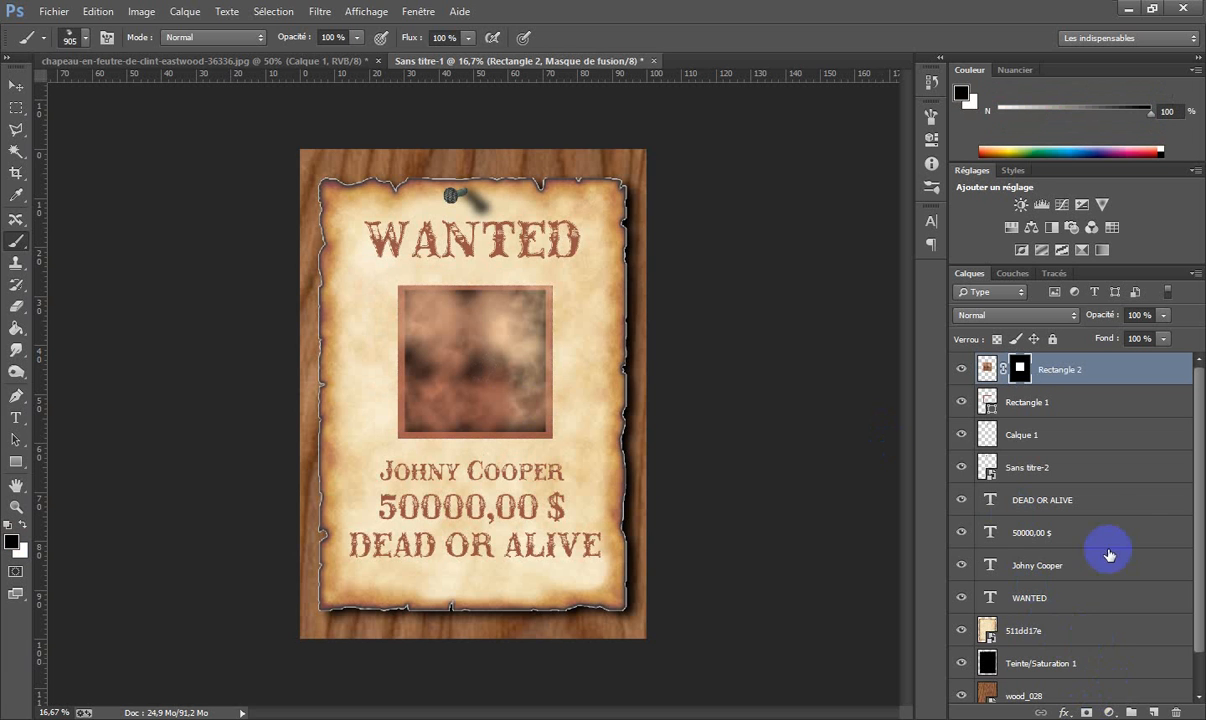
pyautogui.rightClick(1019, 368)
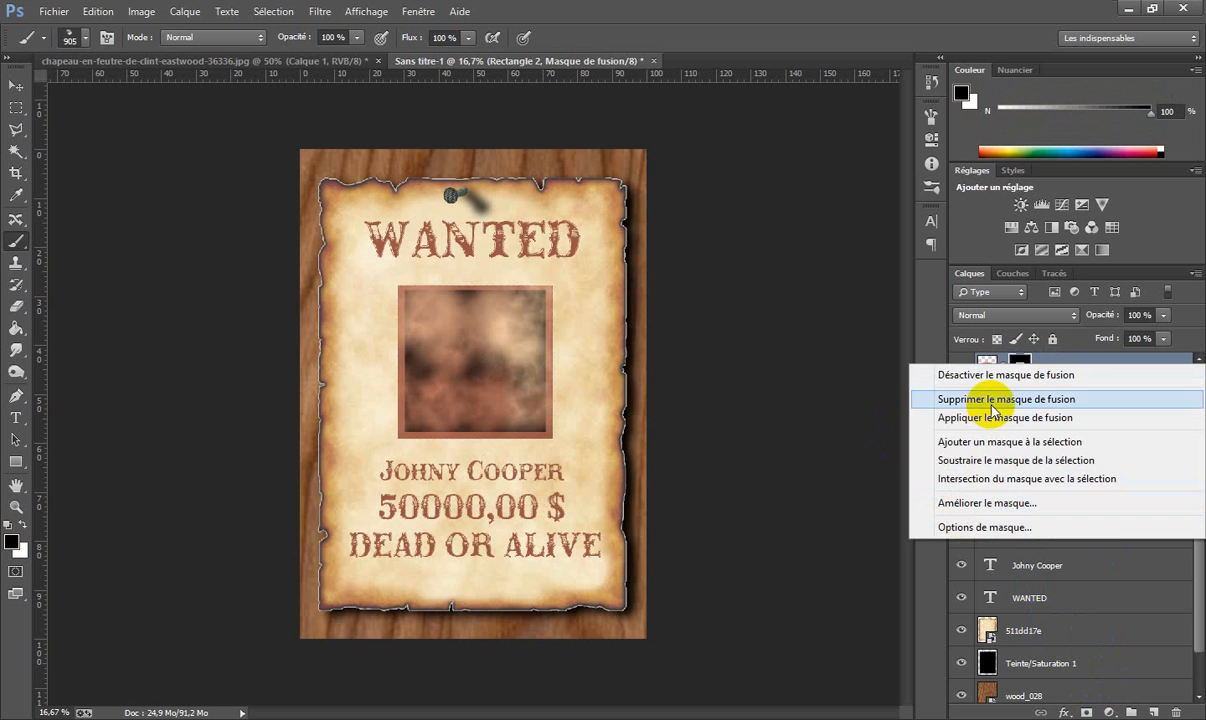
pyautogui.click(990, 399)
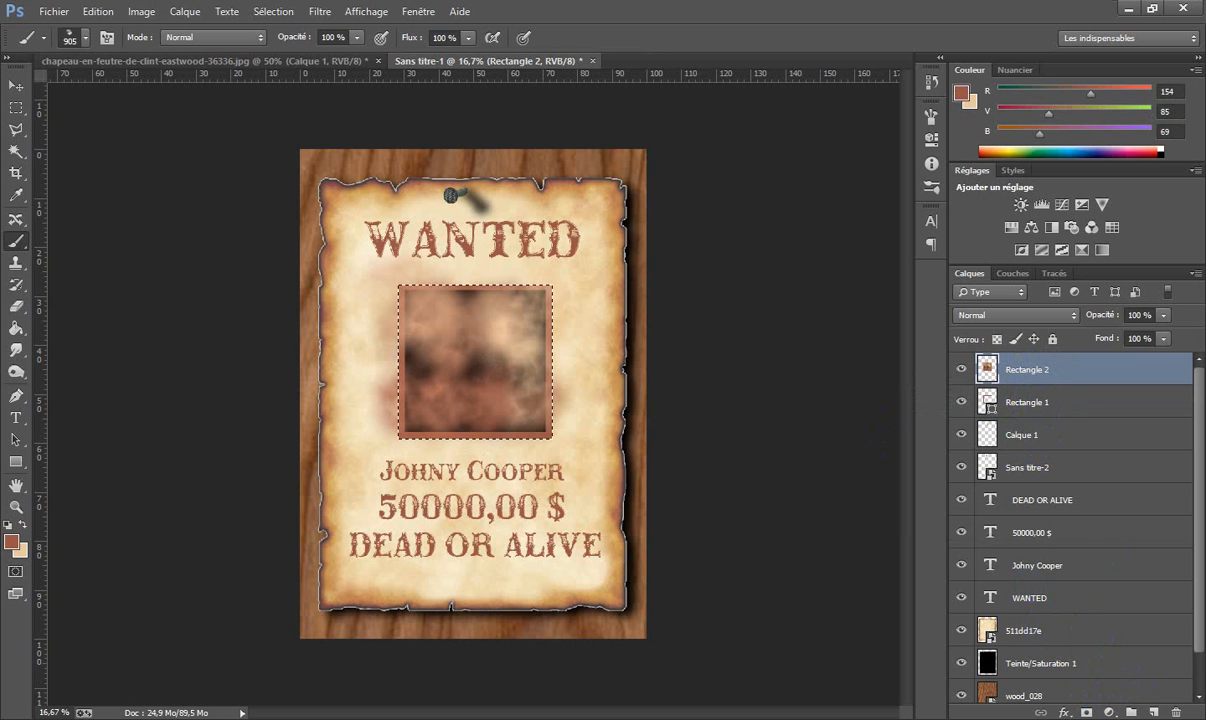
pyautogui.click(1086, 712)
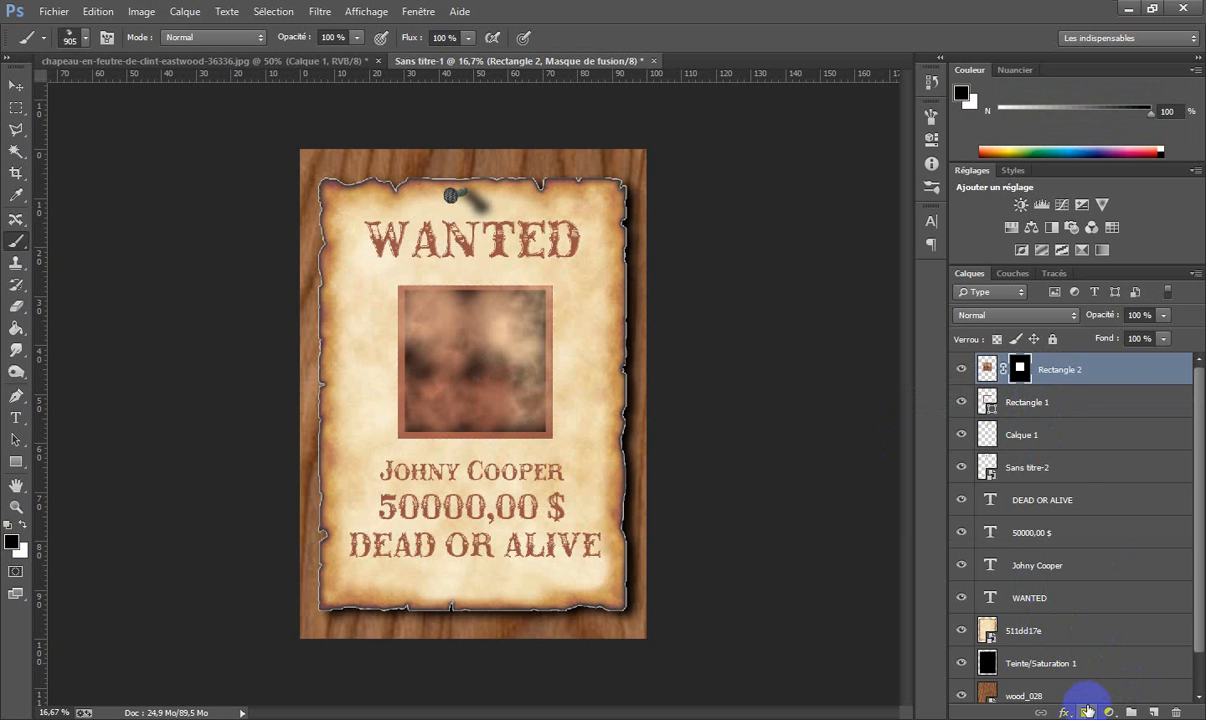
pyautogui.rightClick(1035, 368)
pyautogui.click(1098, 369)
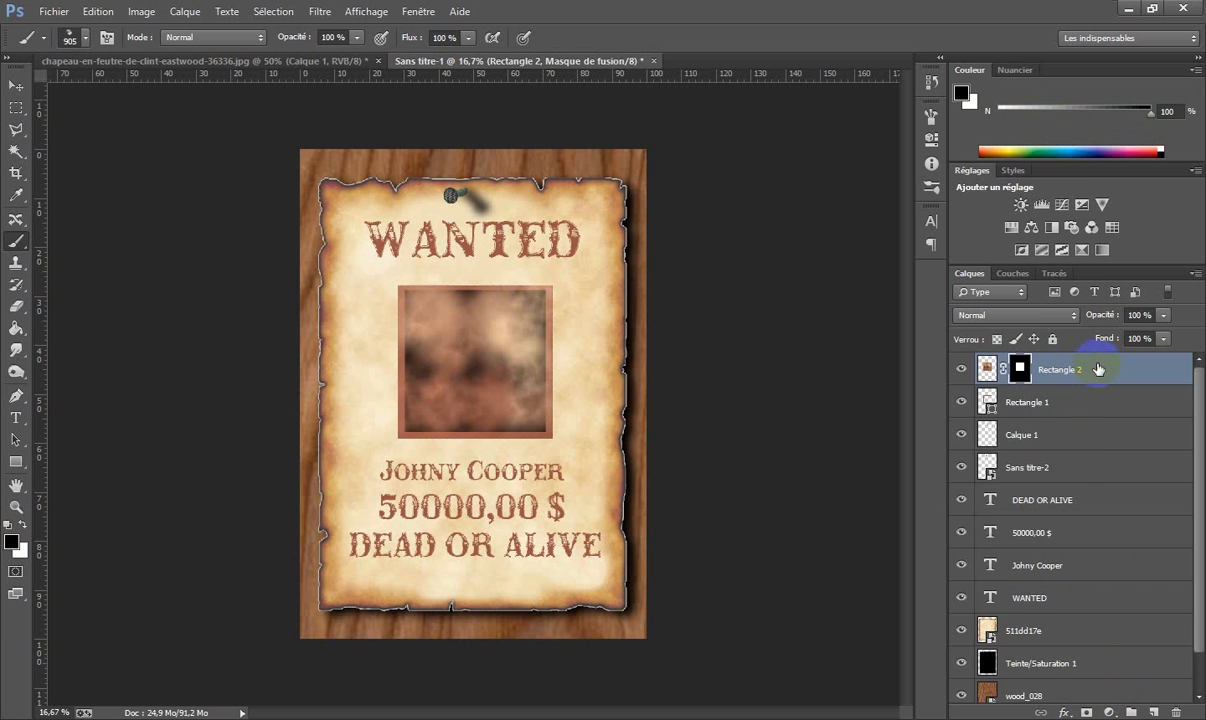
pyautogui.moveTo(1098, 369); pyautogui.dragTo(1177, 712)
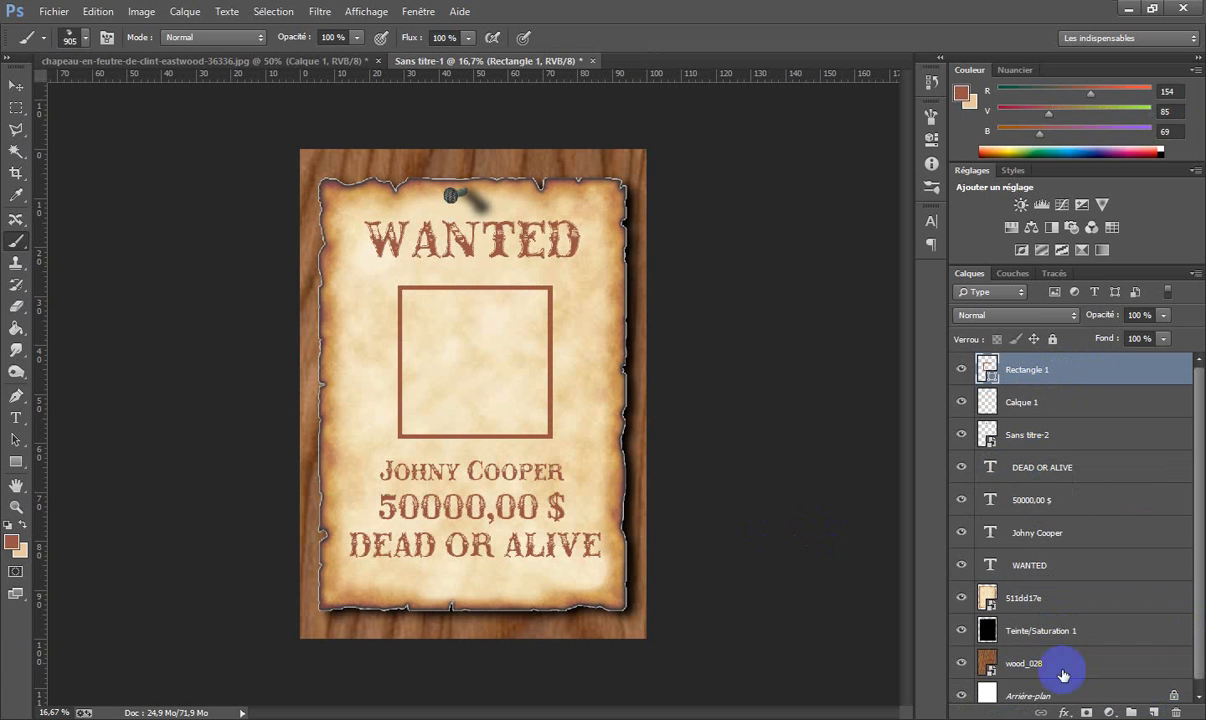
# On a new layer above Rectangle 1, paint soft brown strokes over the frame area.
pyautogui.click(1153, 712)
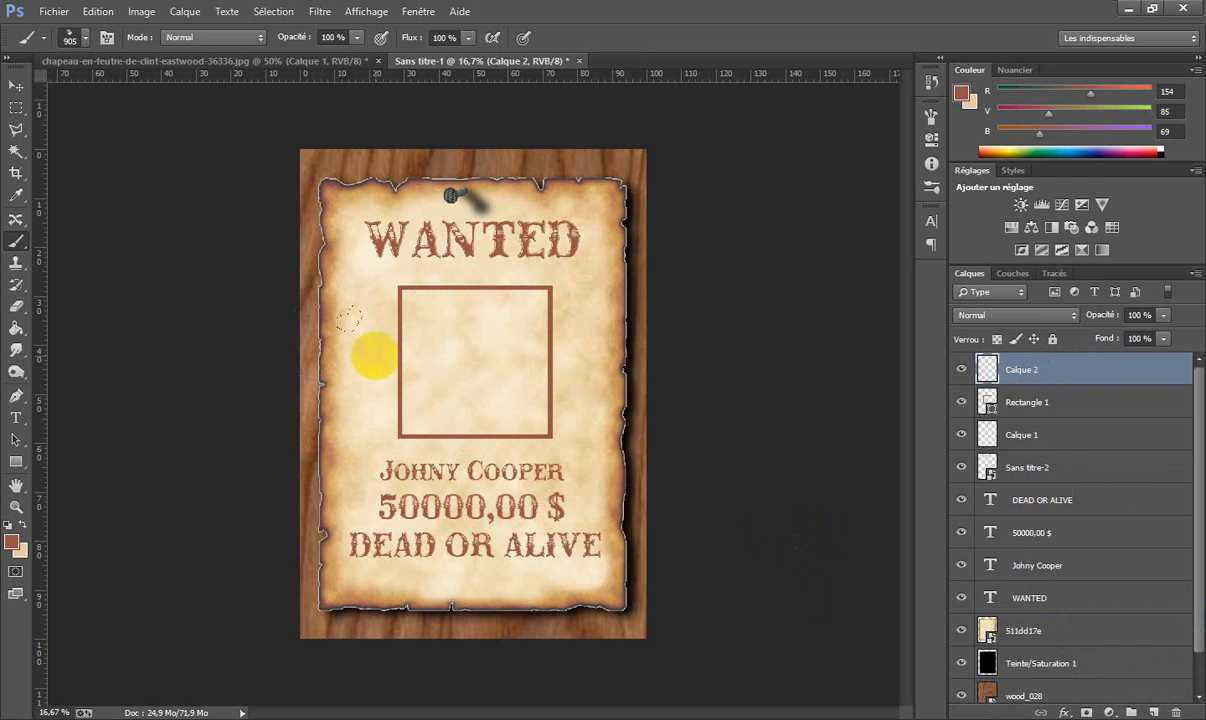
pyautogui.moveTo(390, 312)
pyautogui.mouseDown()
pyautogui.moveTo(525, 318)
pyautogui.moveTo(501, 371)
pyautogui.moveTo(382, 398)
pyautogui.moveTo(541, 428)
pyautogui.moveTo(404, 404)
pyautogui.moveTo(514, 390)
pyautogui.moveTo(565, 402)
pyautogui.mouseUp()
pyautogui.moveTo(462, 335)
pyautogui.mouseDown()
pyautogui.moveTo(406, 342)
pyautogui.moveTo(392, 330)
pyautogui.mouseUp()
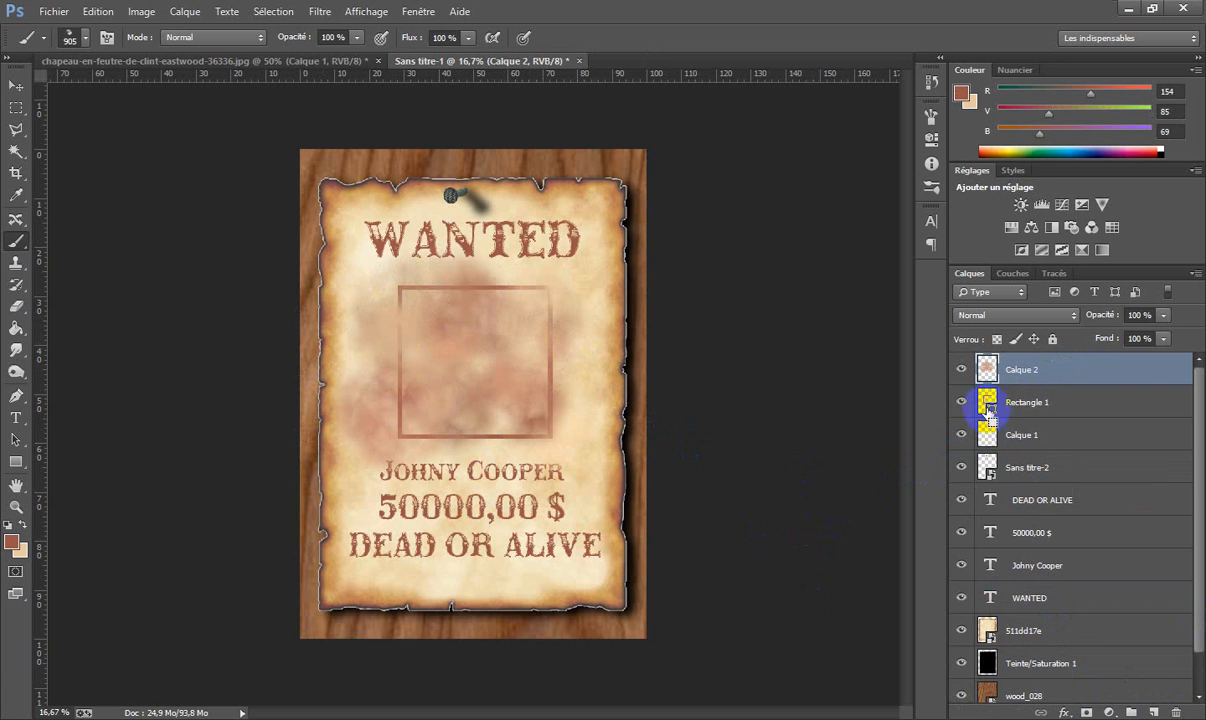
# Mask the brown paint layer to the frame's interior using Rectangle 1's shape as the selection.
pyautogui.click(1028, 371)
pyautogui.click(1072, 371)
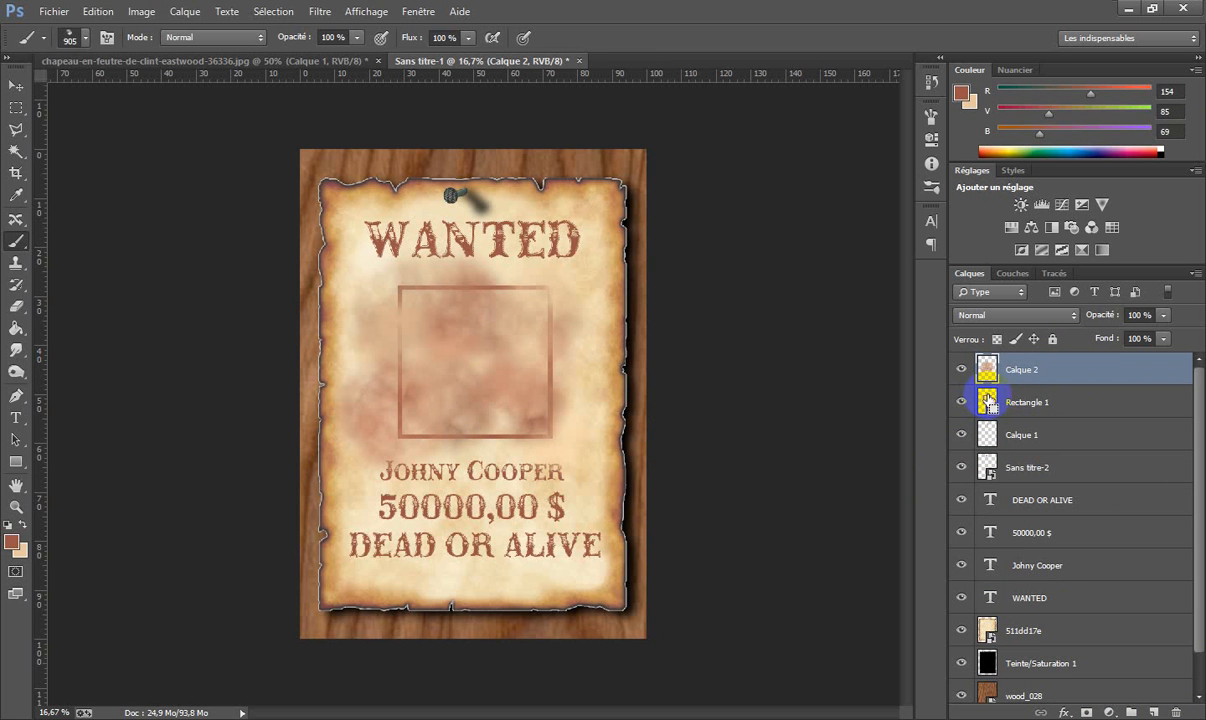
pyautogui.click(1086, 712)
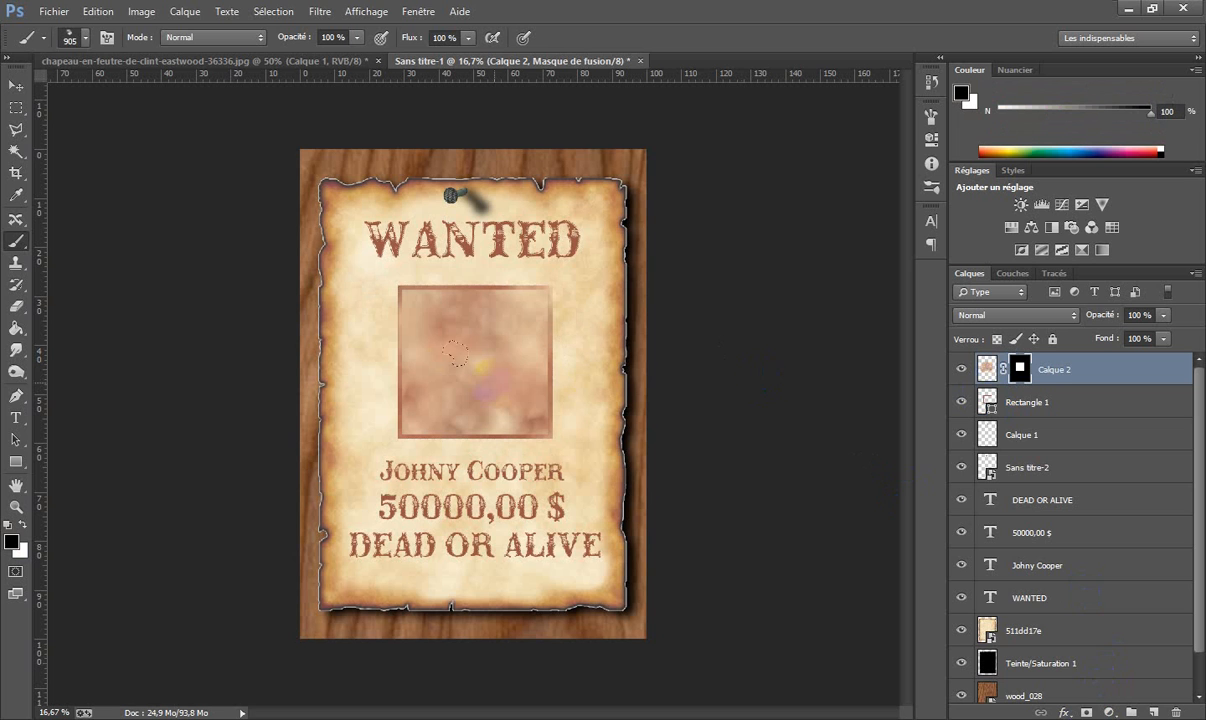
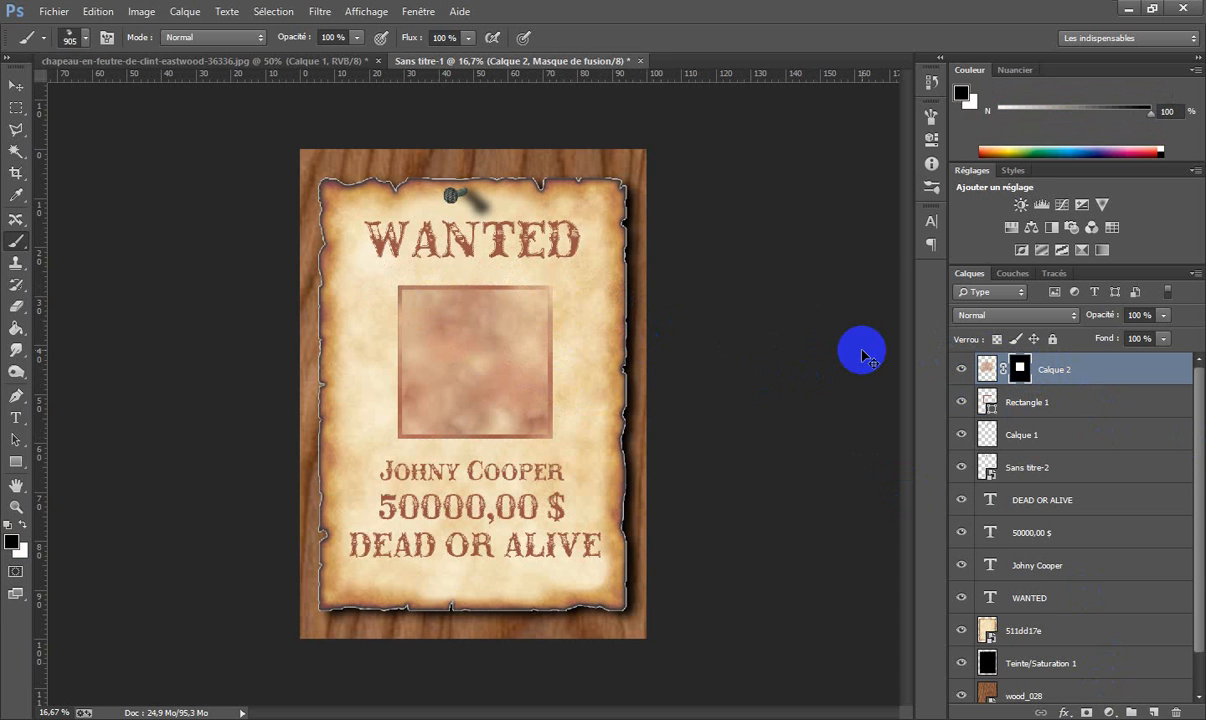
# Zoom to 25% and switch to a hard round brush sized 153 px.
pyautogui.hotkey('ctrl', '+')
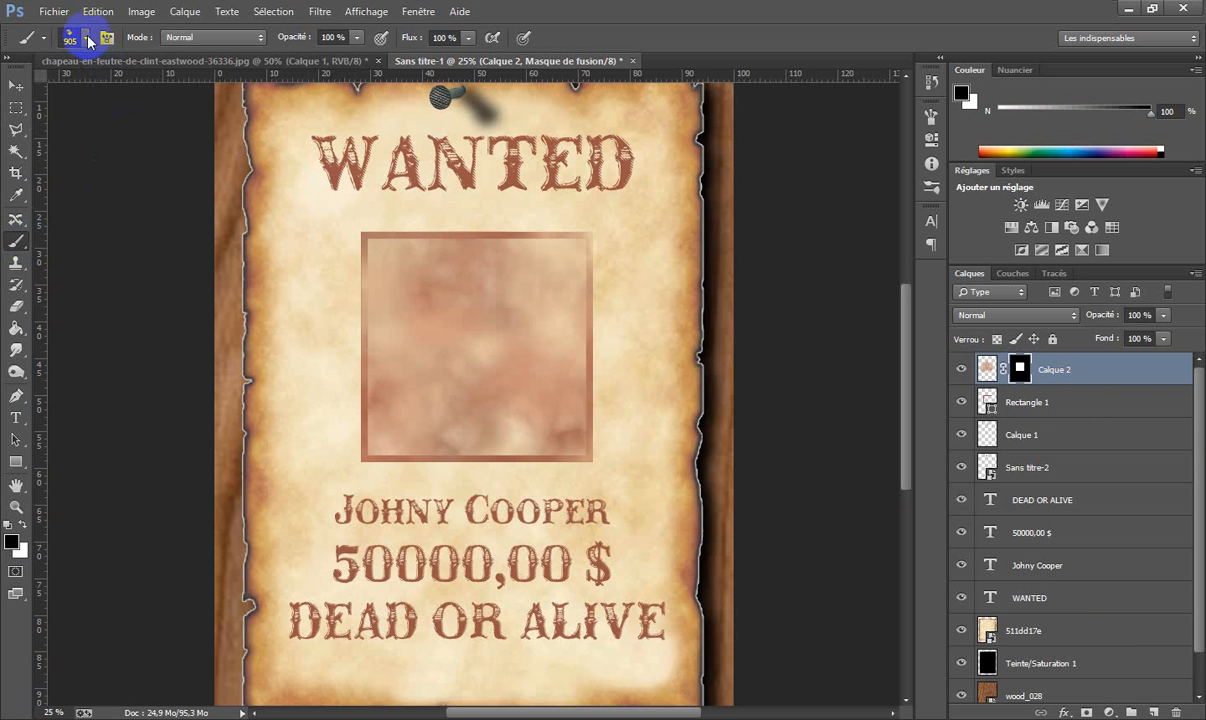
pyautogui.click(527, 437)
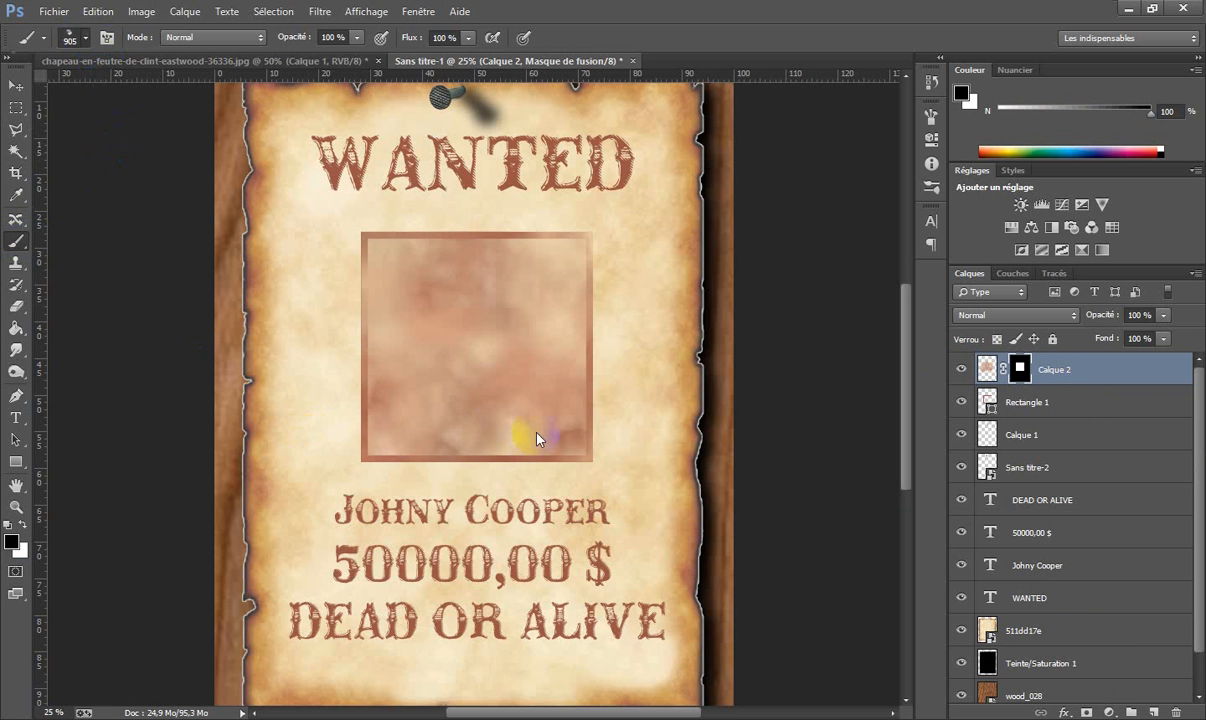
pyautogui.rightClick(640, 455)
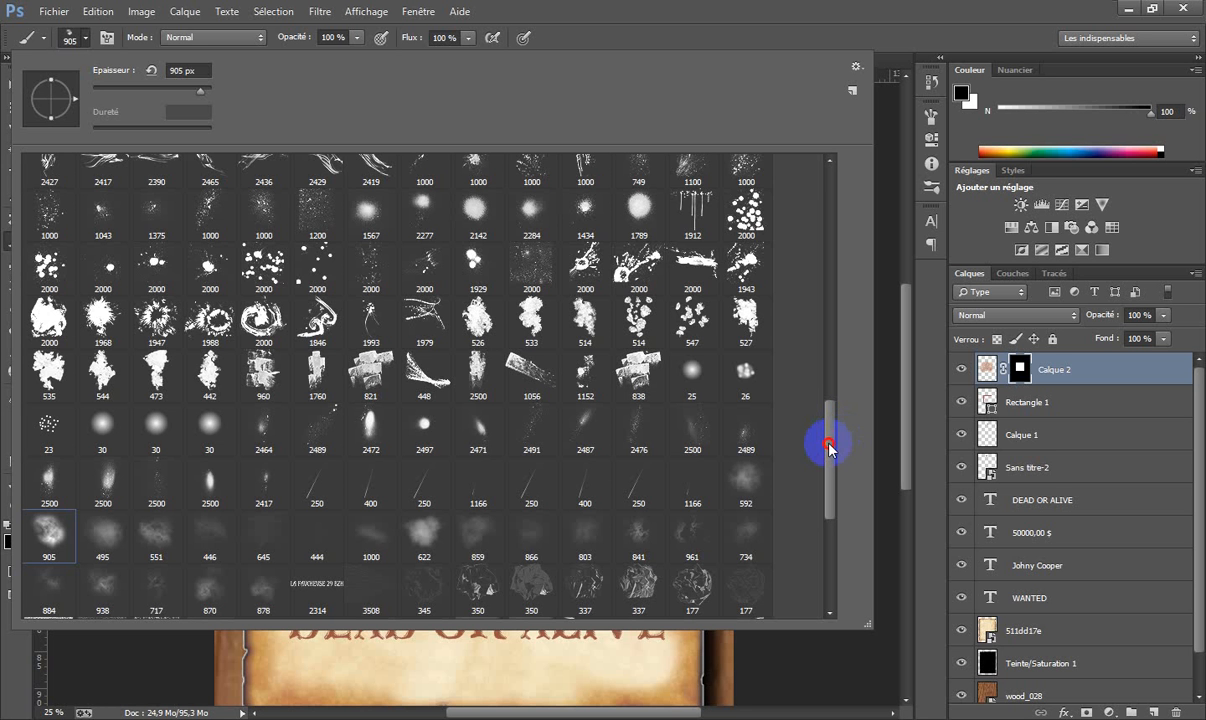
pyautogui.moveTo(829, 447)
pyautogui.mouseDown()
pyautogui.moveTo(818, 418)
pyautogui.moveTo(837, 302)
pyautogui.moveTo(834, 156)
pyautogui.mouseUp()
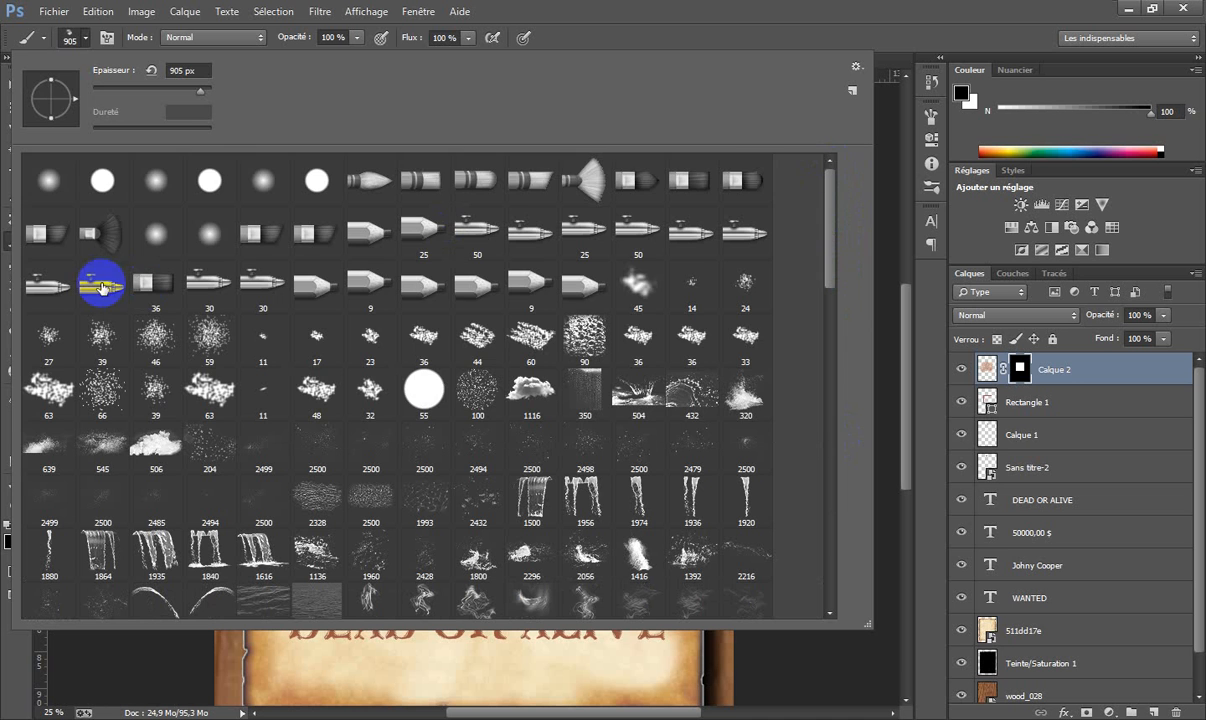
pyautogui.click(92, 181)
pyautogui.click(870, 505)
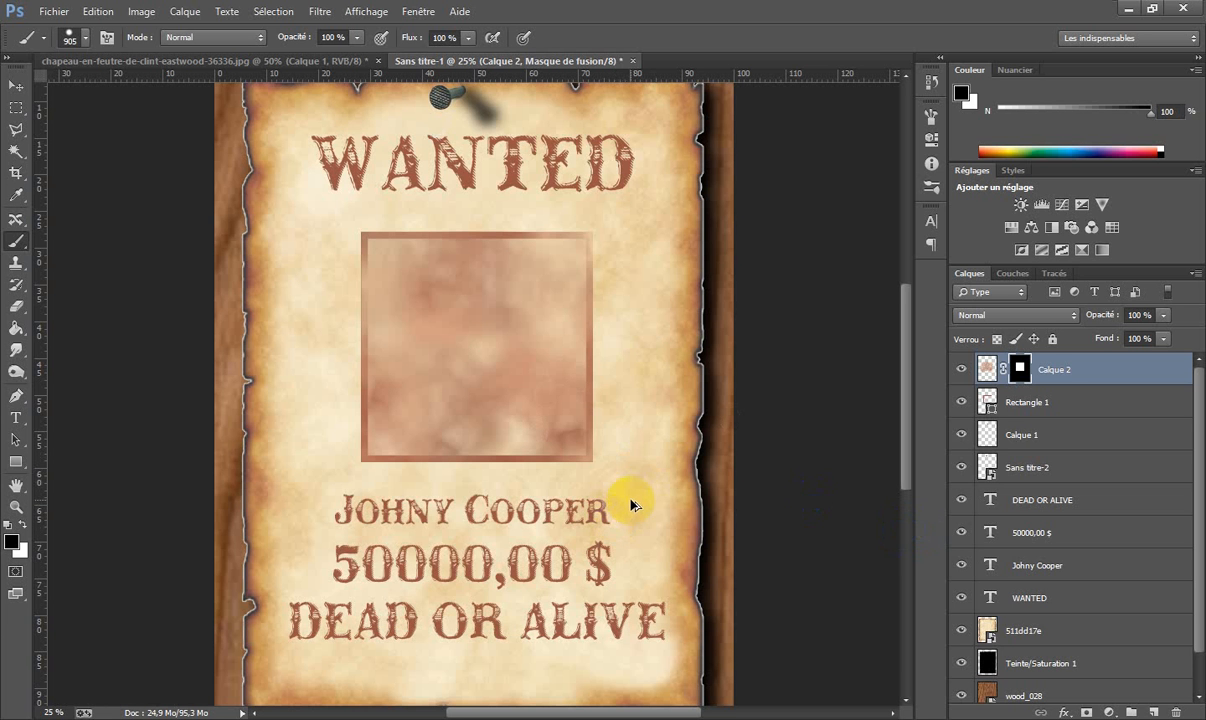
pyautogui.moveTo(630, 505)
pyautogui.mouseDown()
pyautogui.moveTo(633, 493)
pyautogui.moveTo(536, 472)
pyautogui.mouseUp()
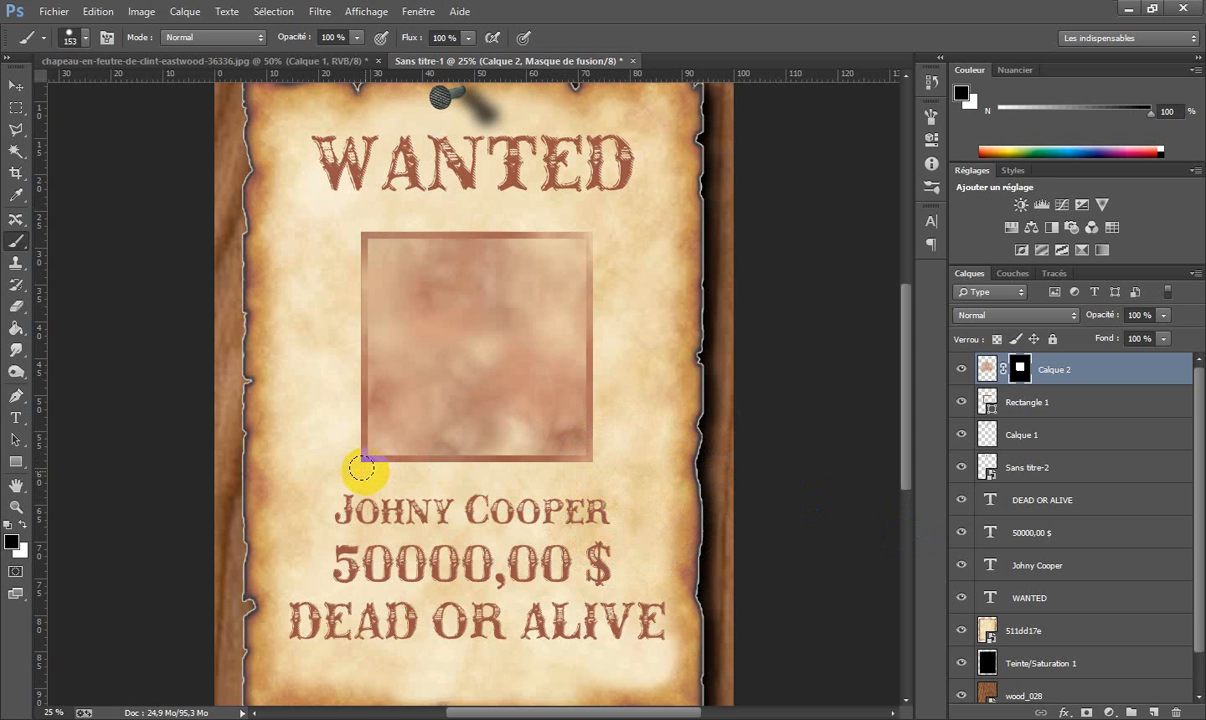
# Stroke the frame's bottom, right, top and left edges with straight dark brown corner-to-corner lines.
pyautogui.keyDown('shift'); pyautogui.click(588, 468); pyautogui.keyUp('shift')
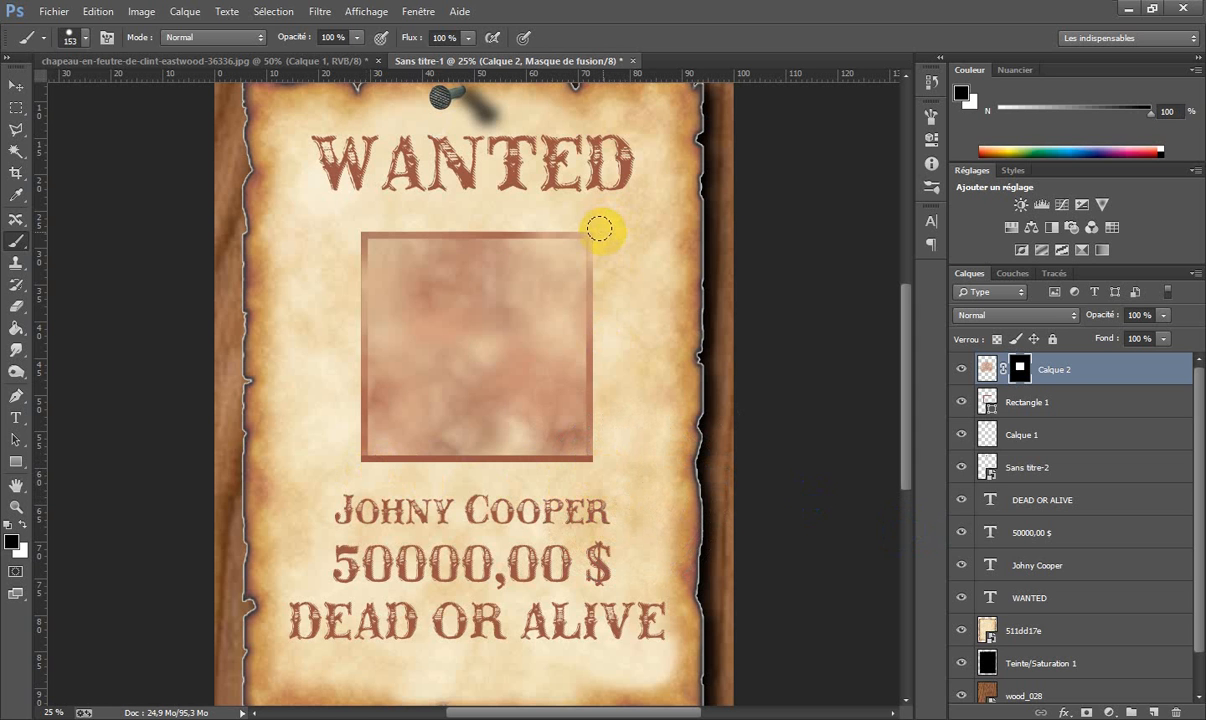
pyautogui.keyDown('shift'); pyautogui.click(592, 452); pyautogui.keyUp('shift')
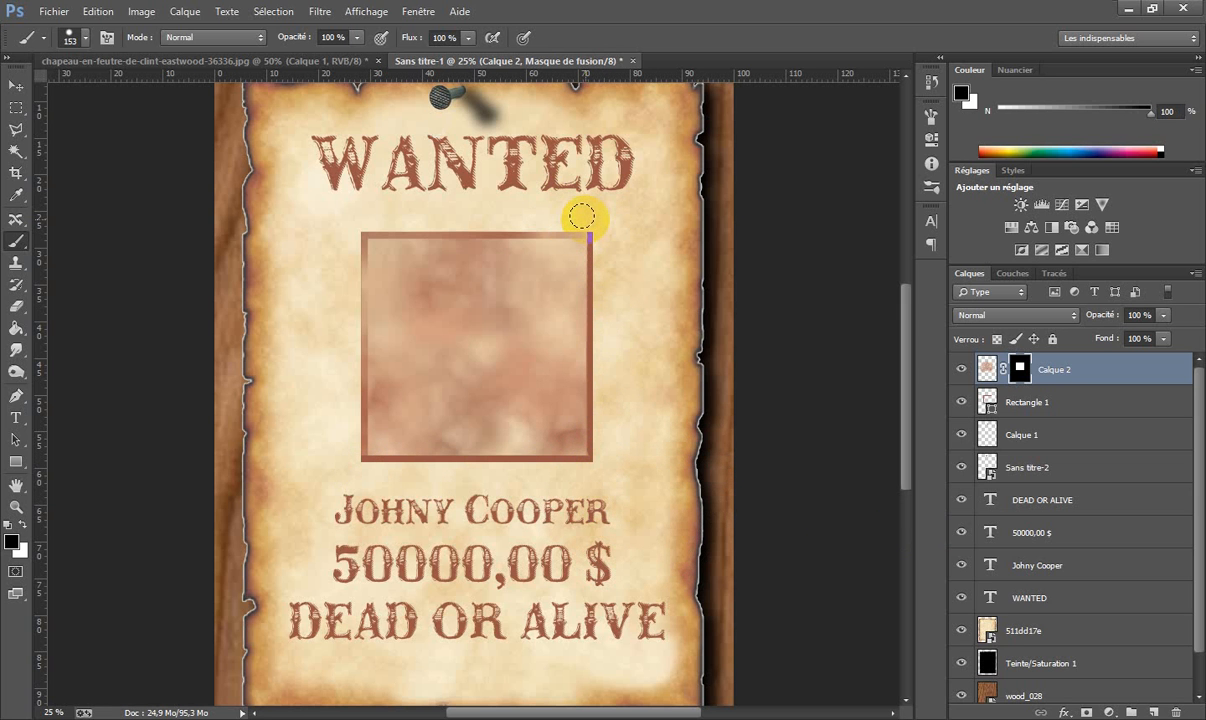
pyautogui.keyDown('shift'); pyautogui.click(357, 218); pyautogui.keyUp('shift')
pyautogui.keyDown('shift'); pyautogui.click(343, 463); pyautogui.keyUp('shift')
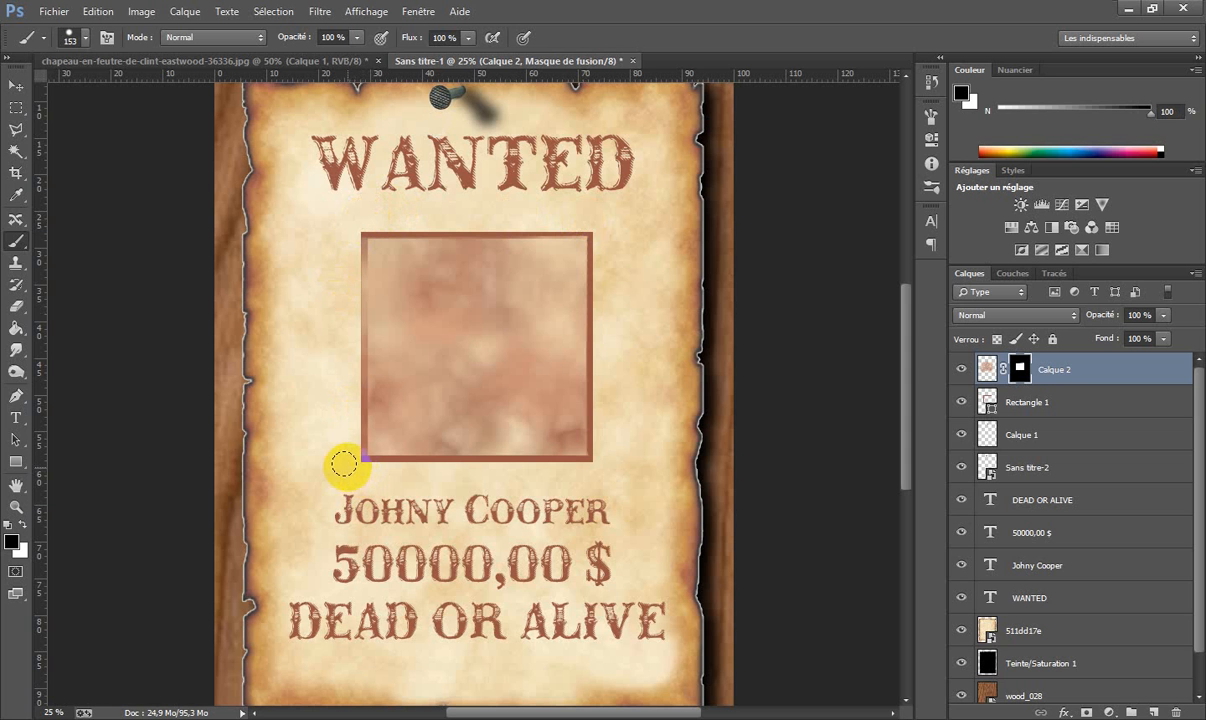
pyautogui.click(350, 233)
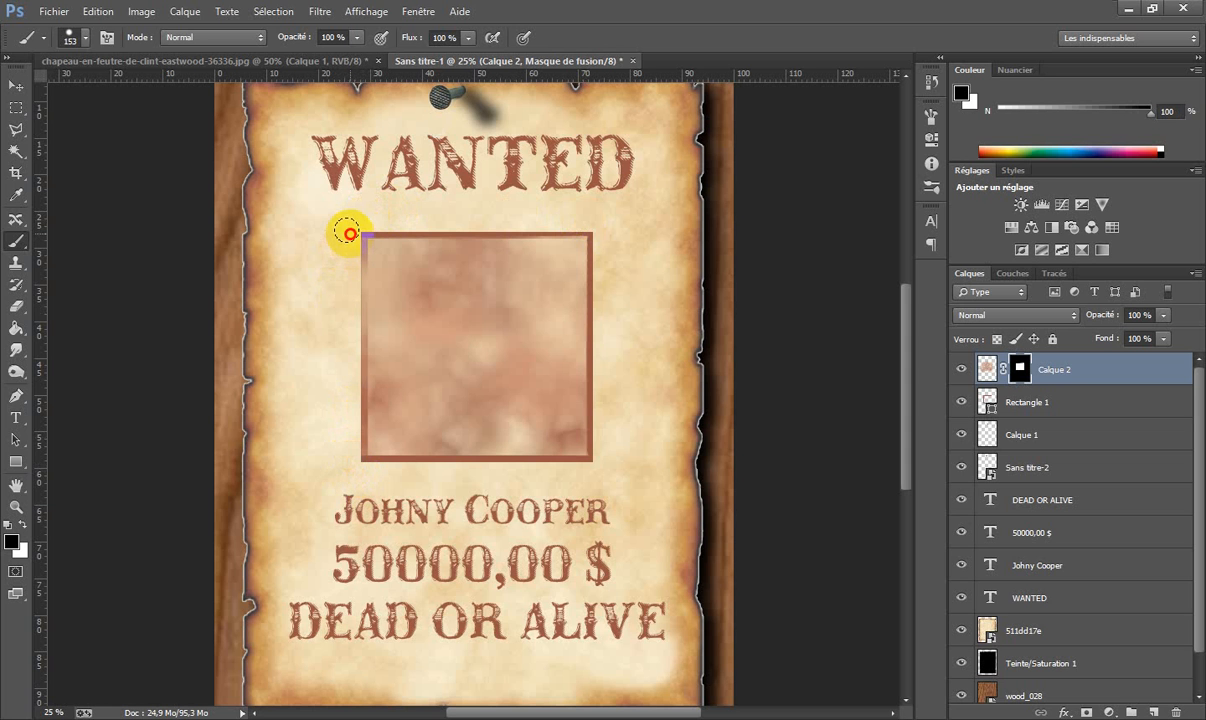
pyautogui.keyDown('shift'); pyautogui.click(346, 449); pyautogui.keyUp('shift')
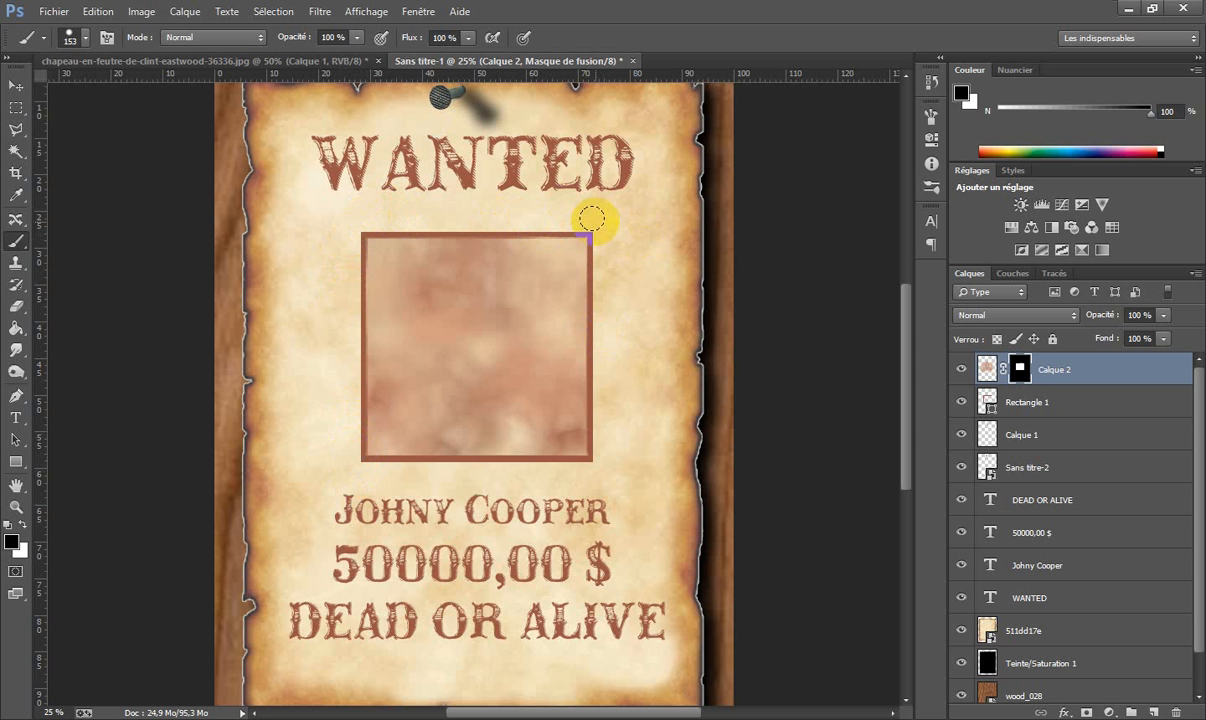
# Convert Calque 2 to a smart object and compare Produit, Incrustation and Superposition, settling on Produit.
pyautogui.rightClick(1083, 383)
pyautogui.click(988, 290)
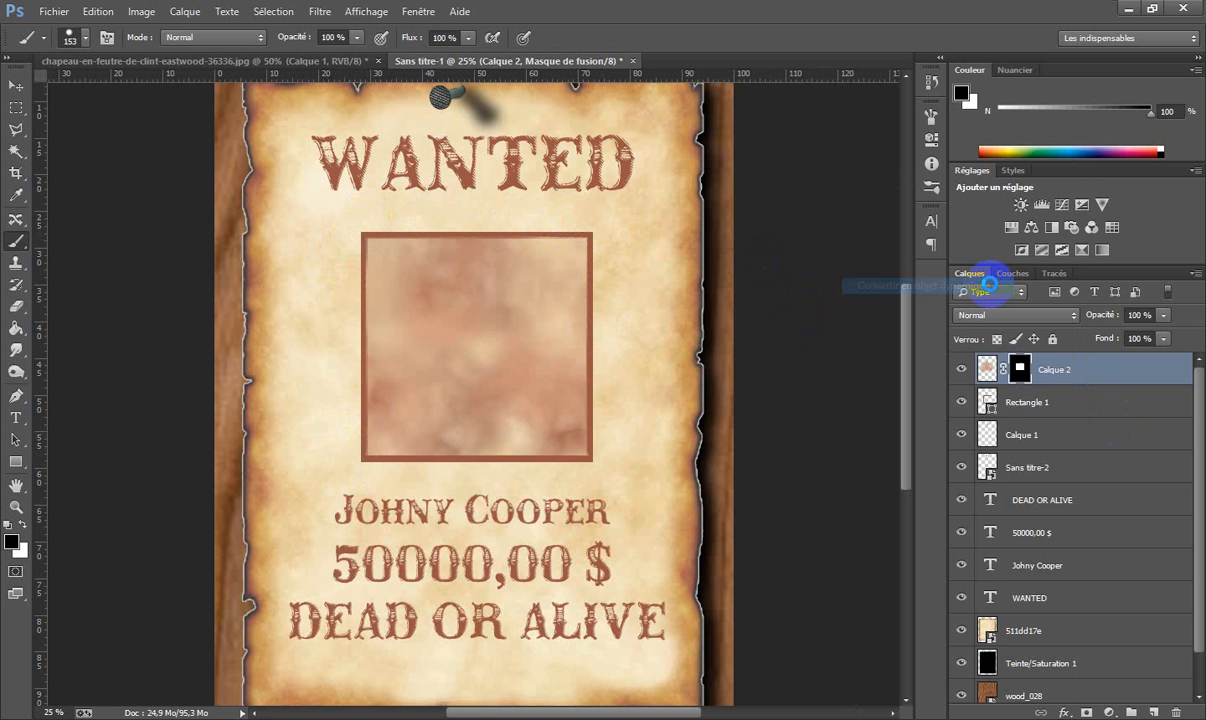
pyautogui.click(1072, 317)
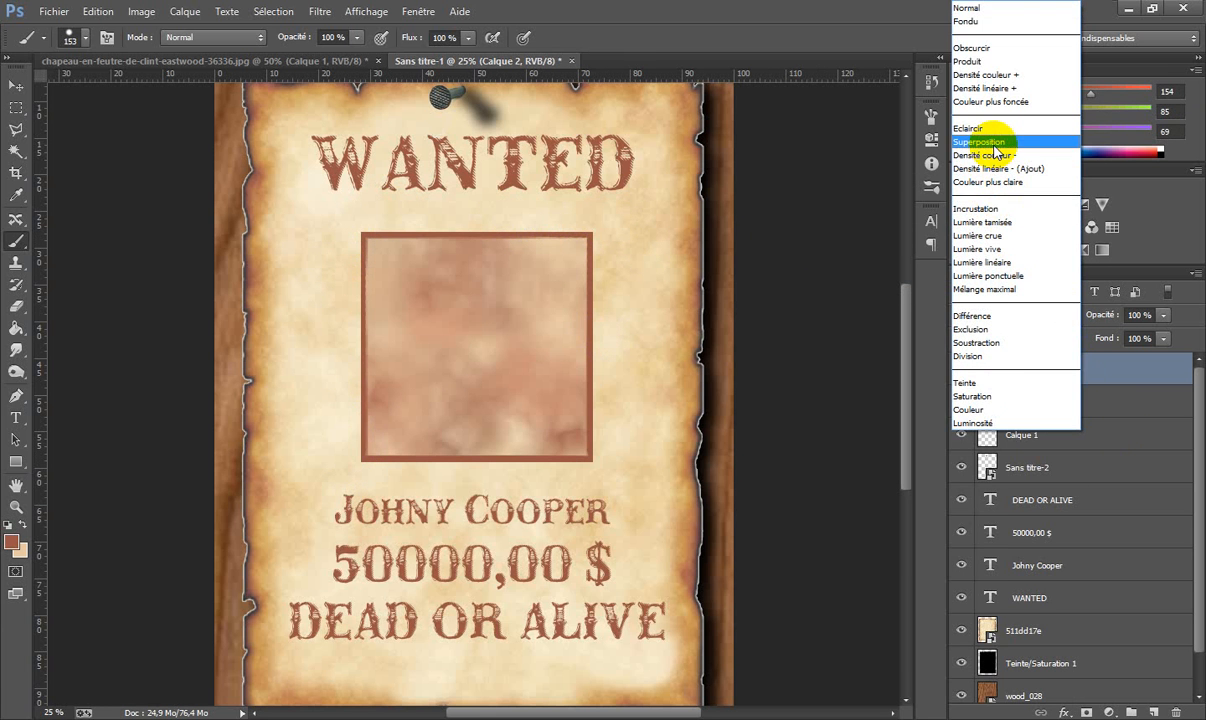
pyautogui.click(995, 61)
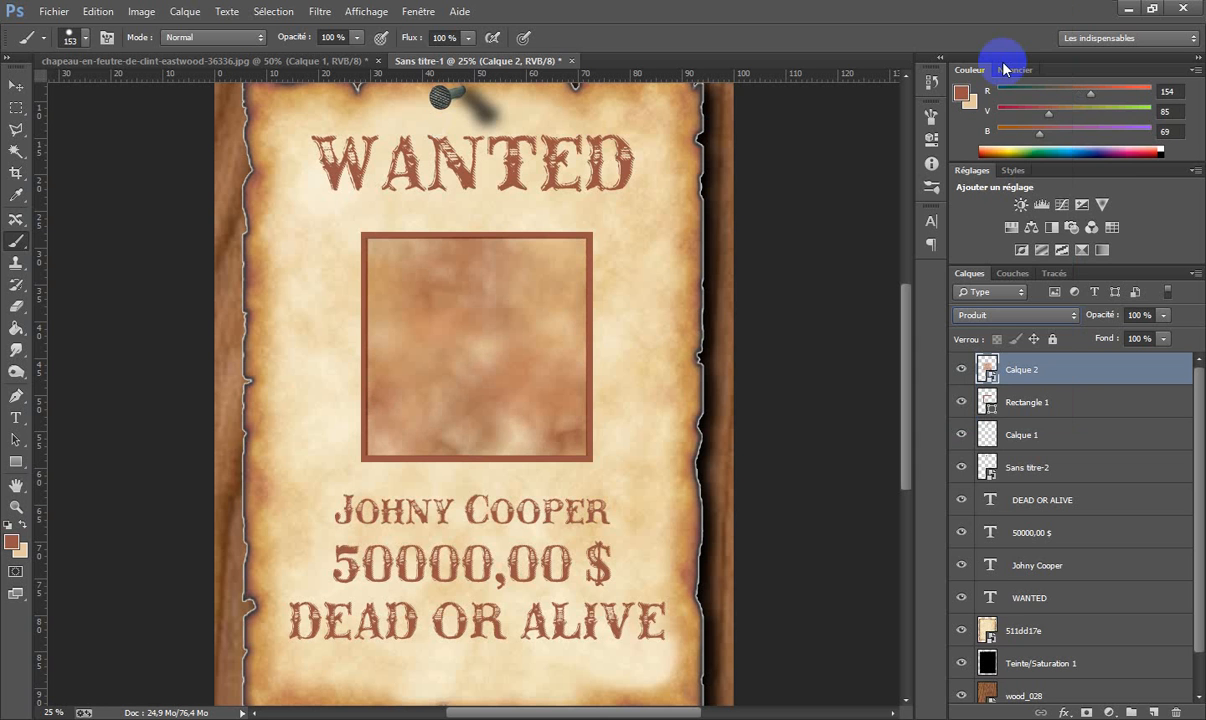
pyautogui.click(1065, 315)
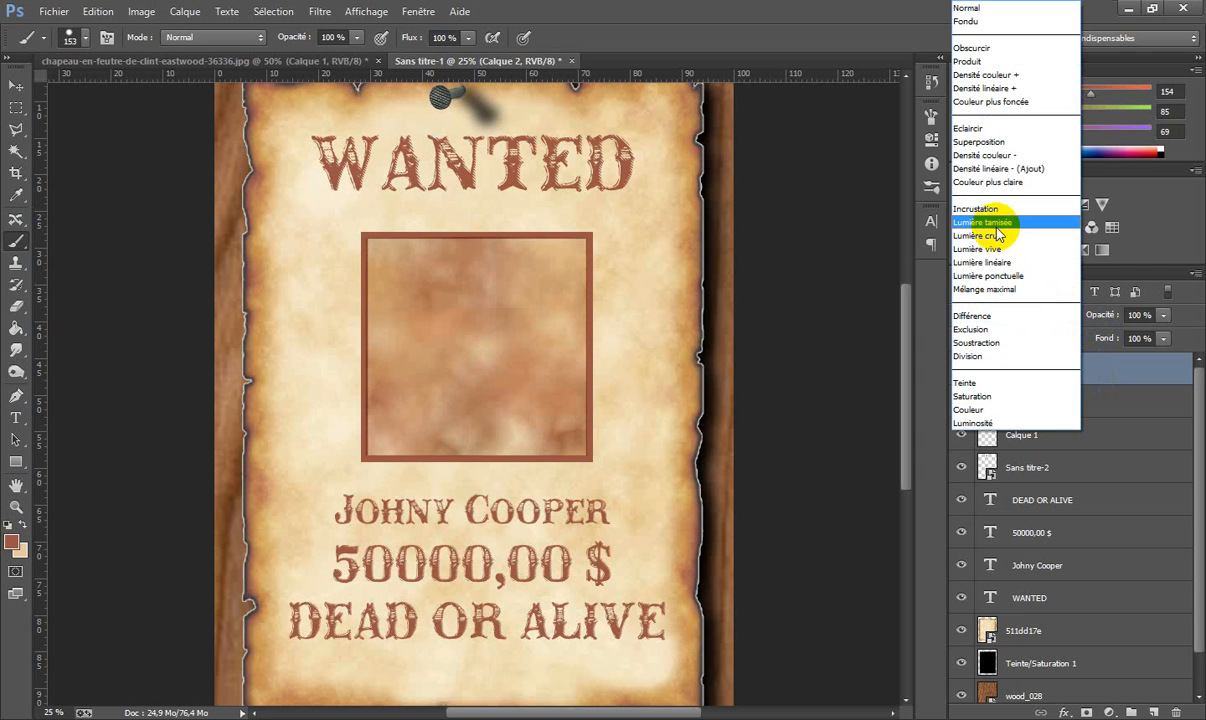
pyautogui.click(1000, 210)
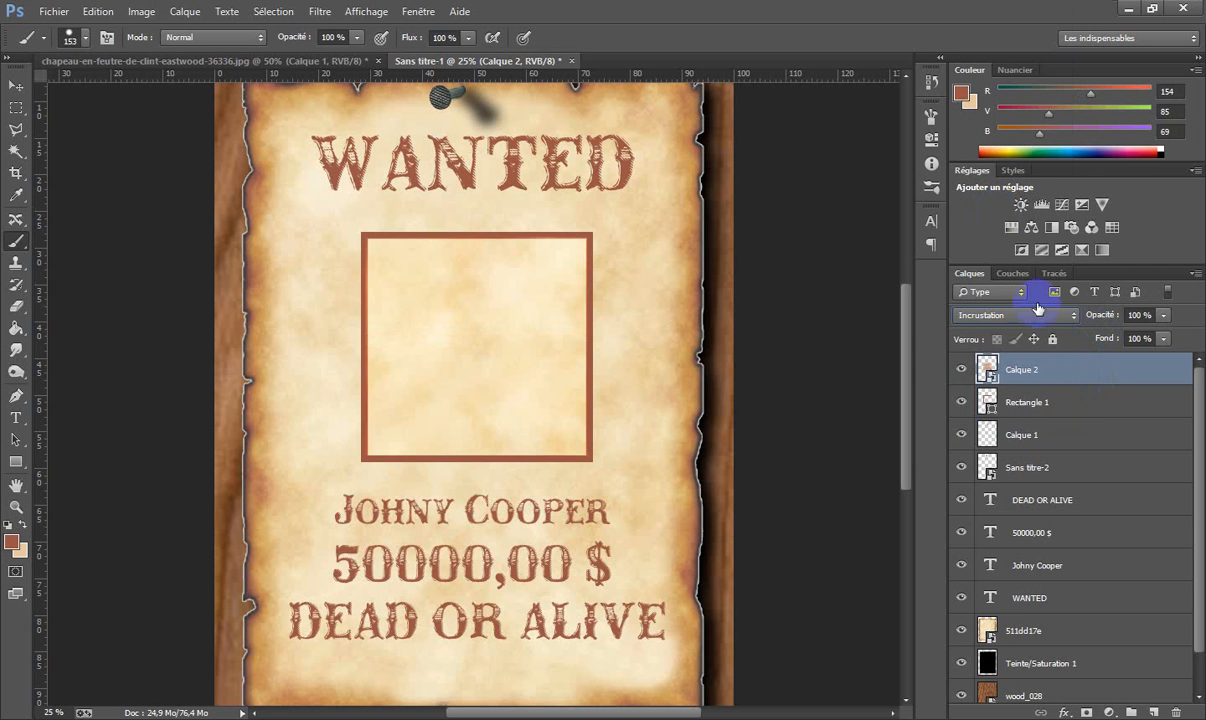
pyautogui.click(1068, 315)
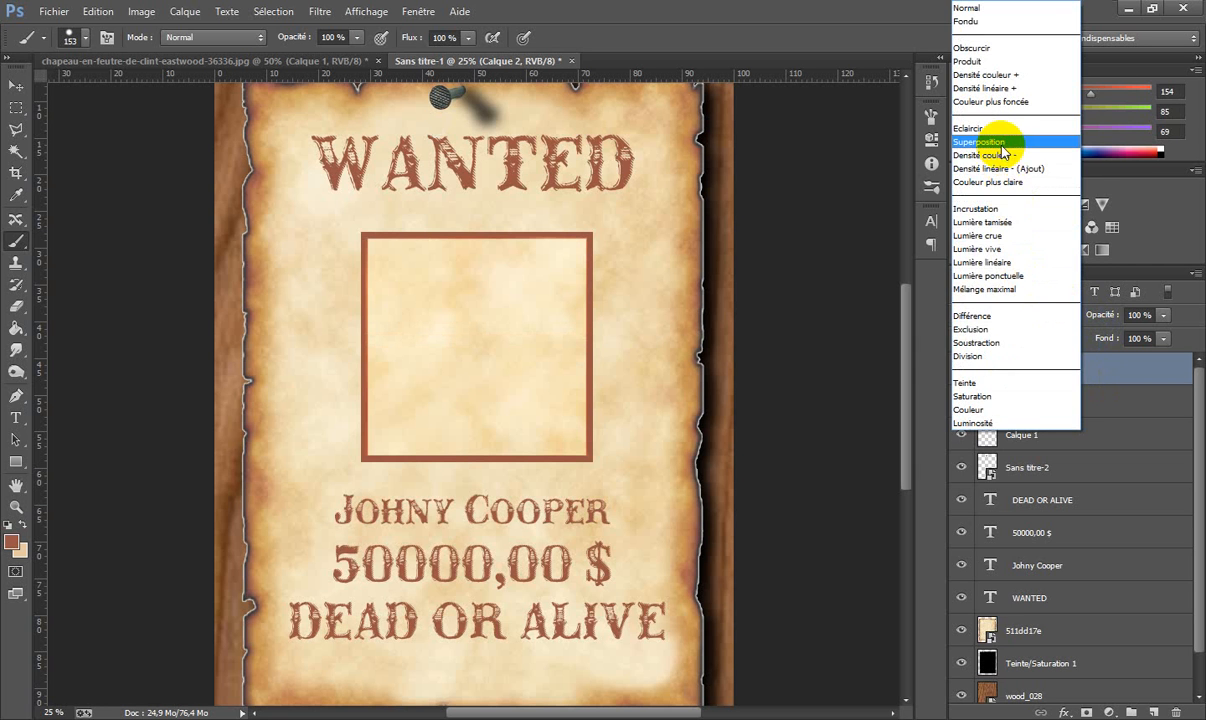
pyautogui.click(1030, 128)
pyautogui.click(1066, 315)
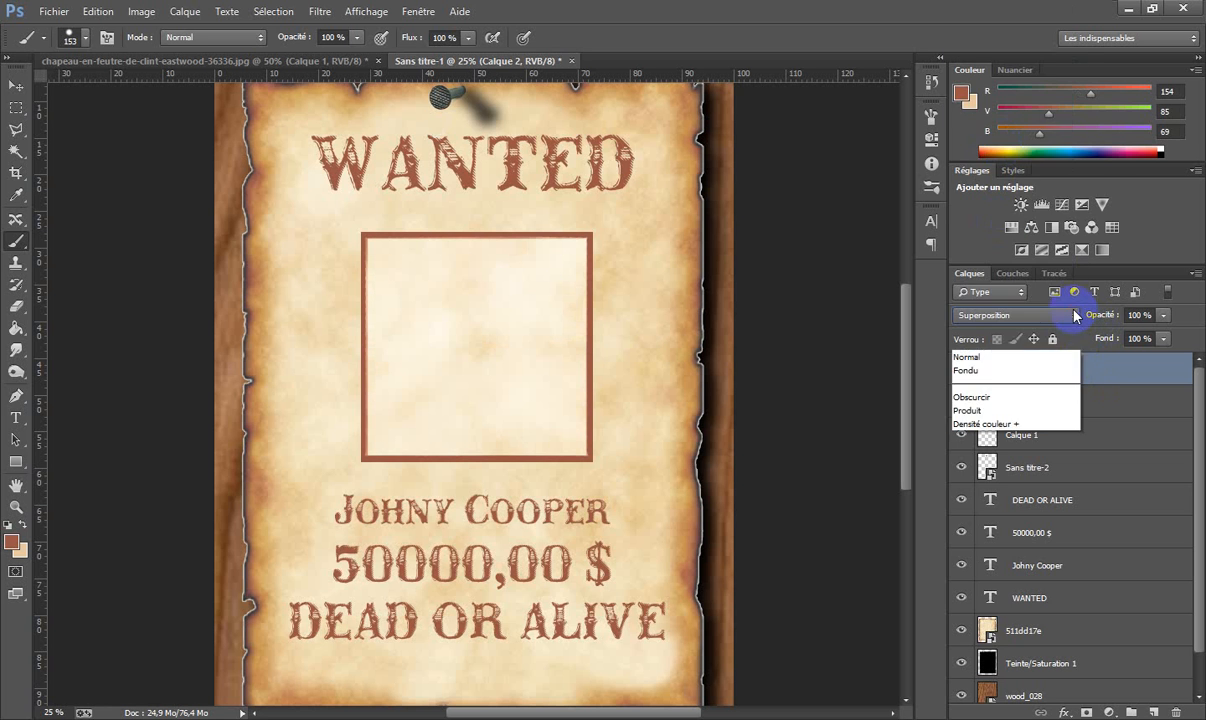
pyautogui.moveTo(1037, 170); pyautogui.dragTo(996, 61)
# Test Lumière tamisée and Eclaircir, then settle on Produit at 55% opacity.
pyautogui.click(1164, 316)
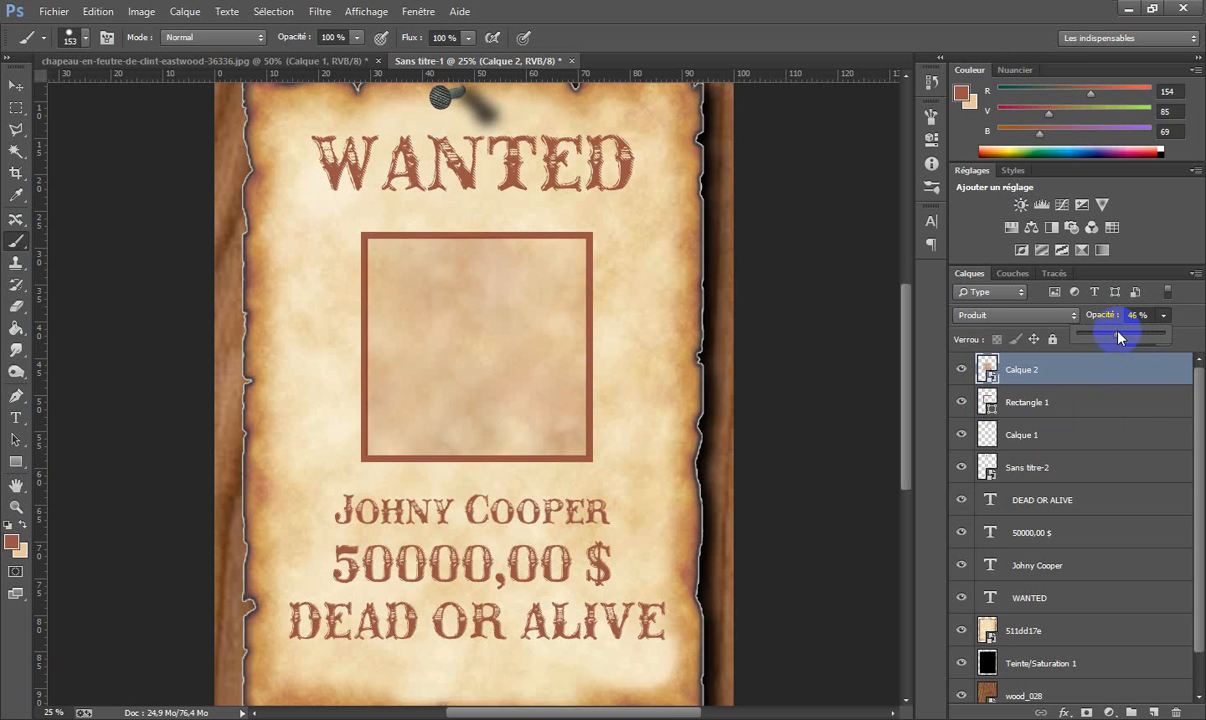
pyautogui.hotkey('ctrl', '-')
pyautogui.moveTo(1119, 338); pyautogui.dragTo(1198, 334)
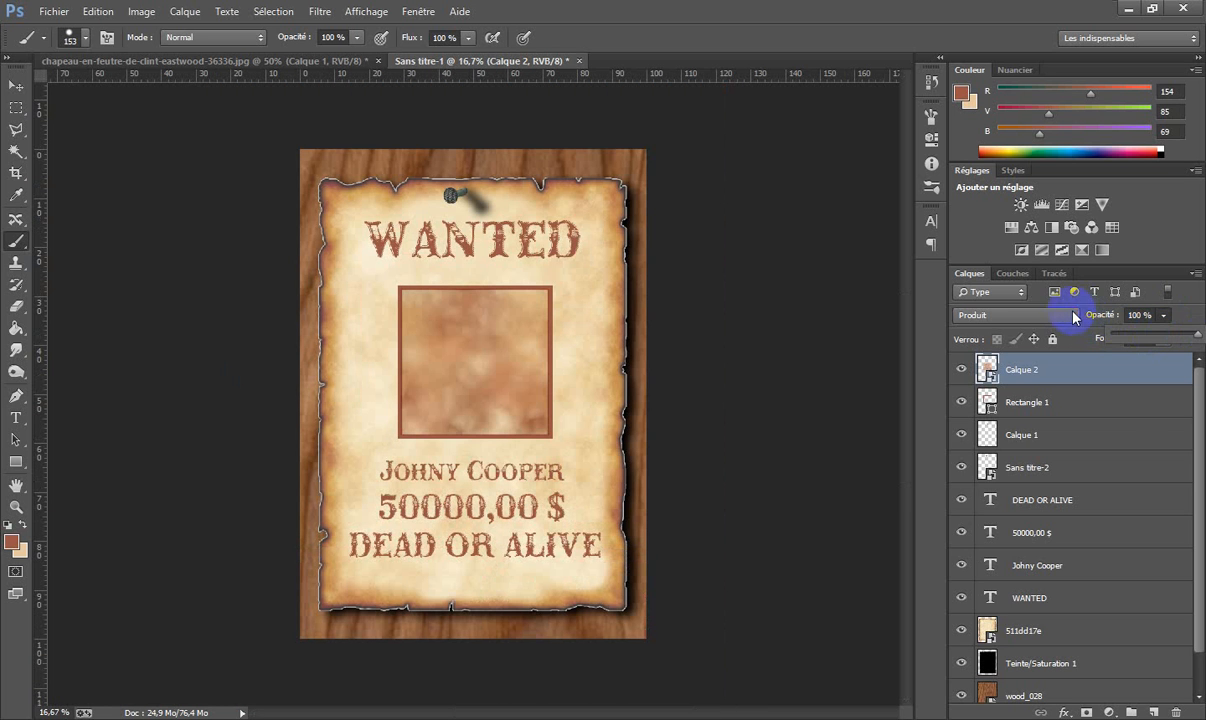
pyautogui.click(1075, 316)
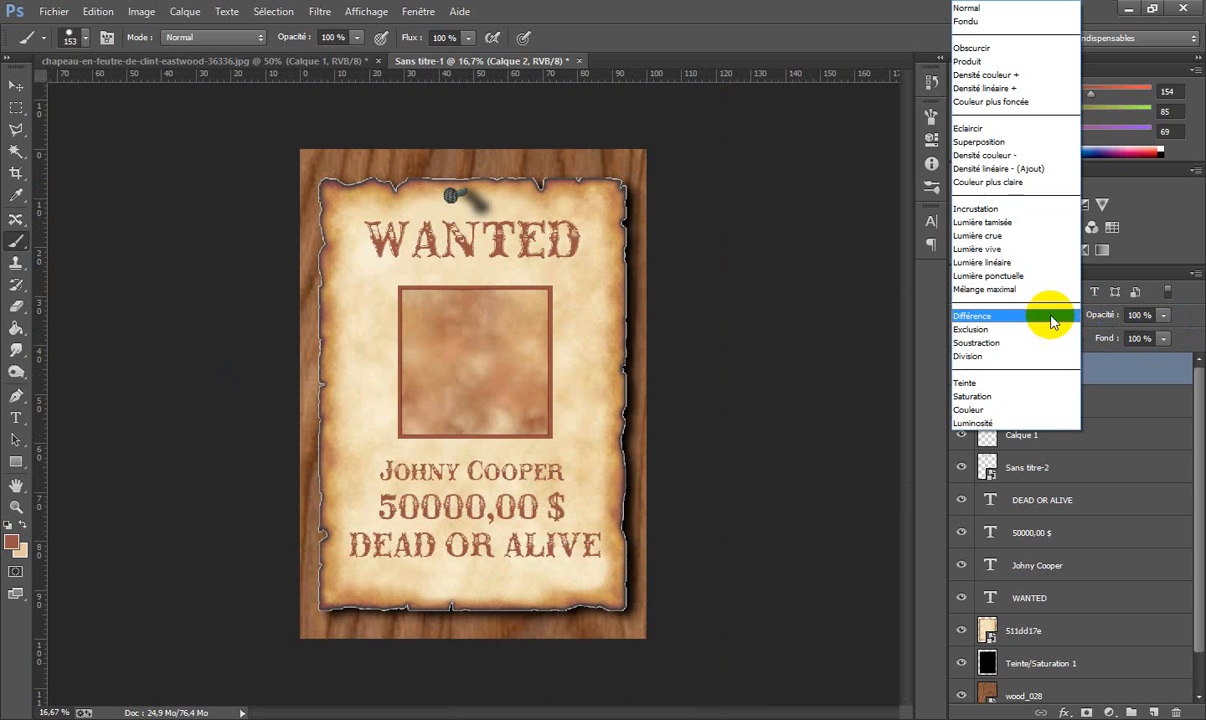
pyautogui.click(998, 224)
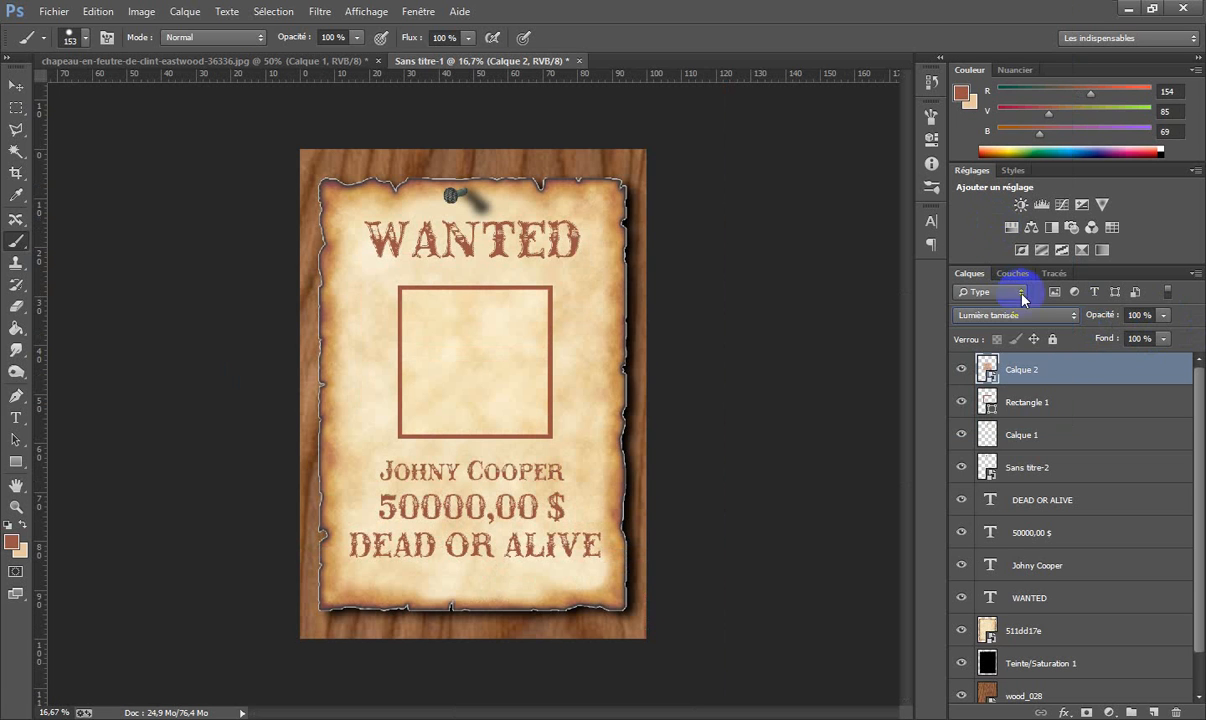
pyautogui.click(1071, 316)
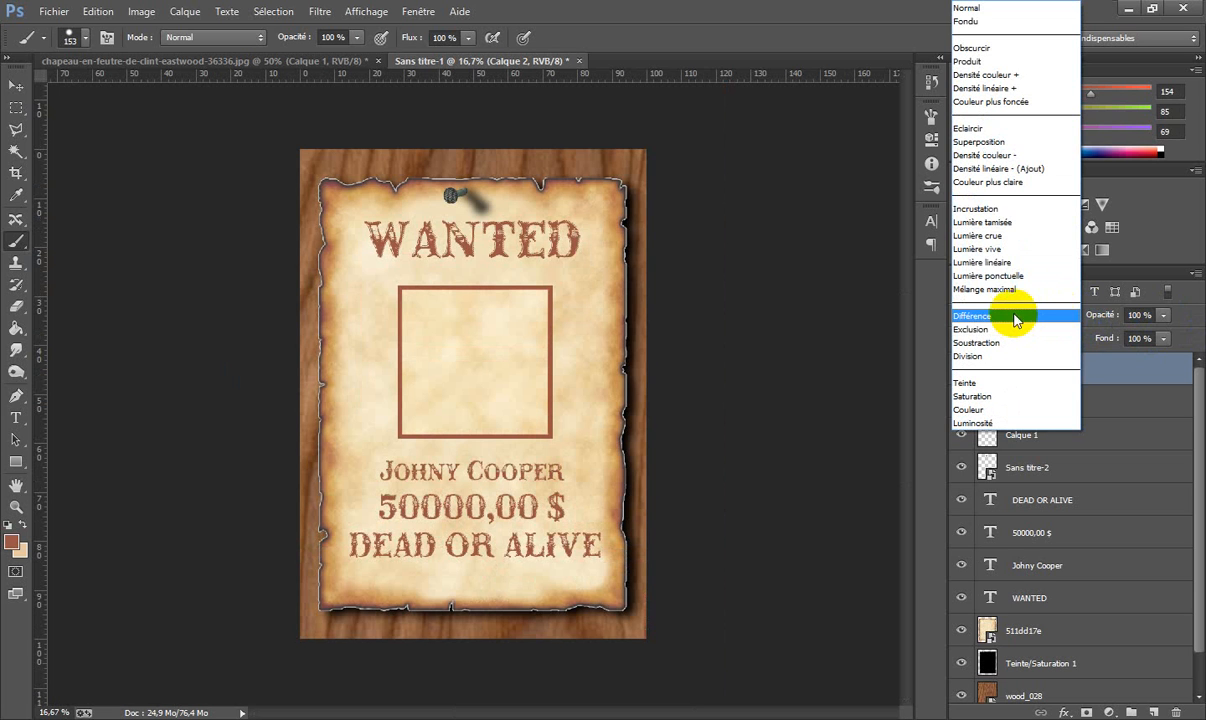
pyautogui.click(996, 128)
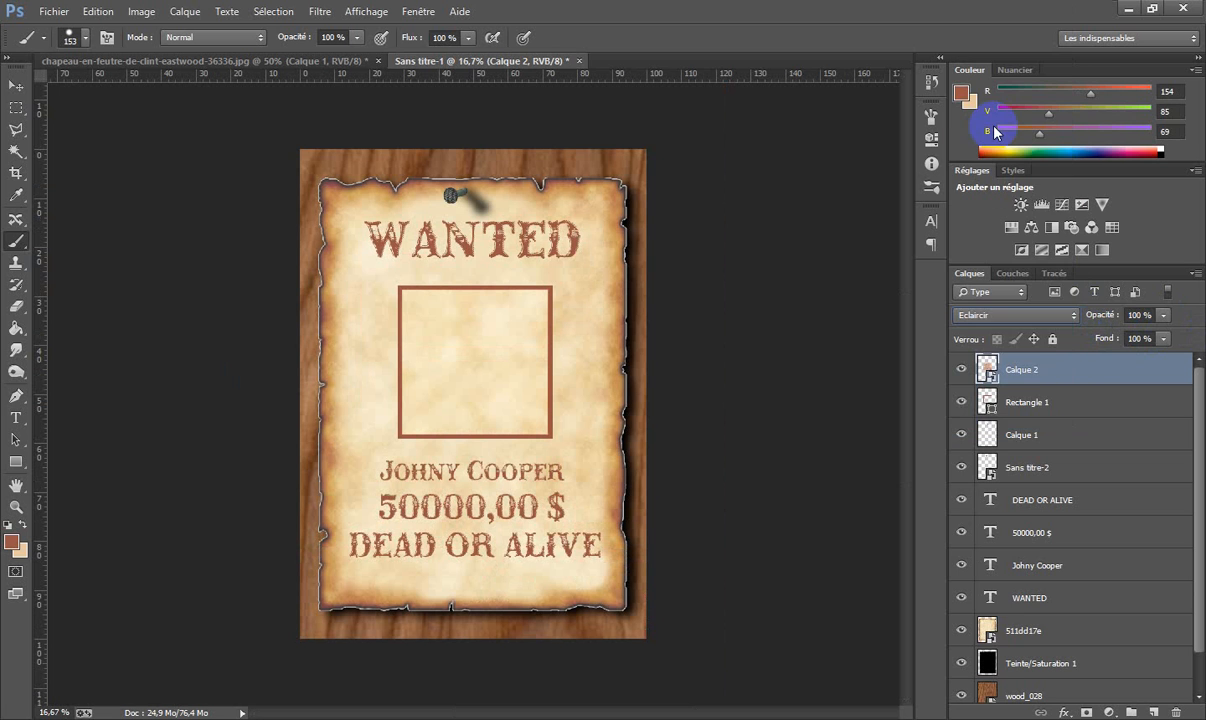
pyautogui.click(1070, 315)
pyautogui.click(997, 62)
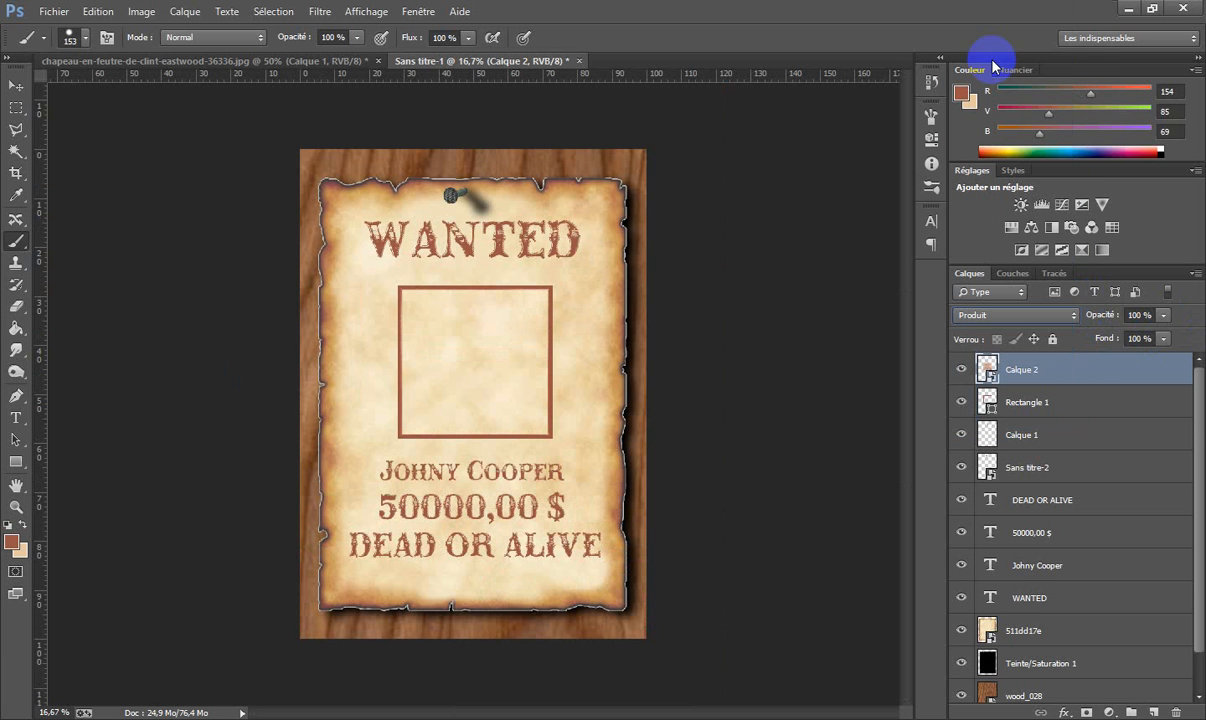
pyautogui.moveTo(1166, 323); pyautogui.dragTo(1136, 338)
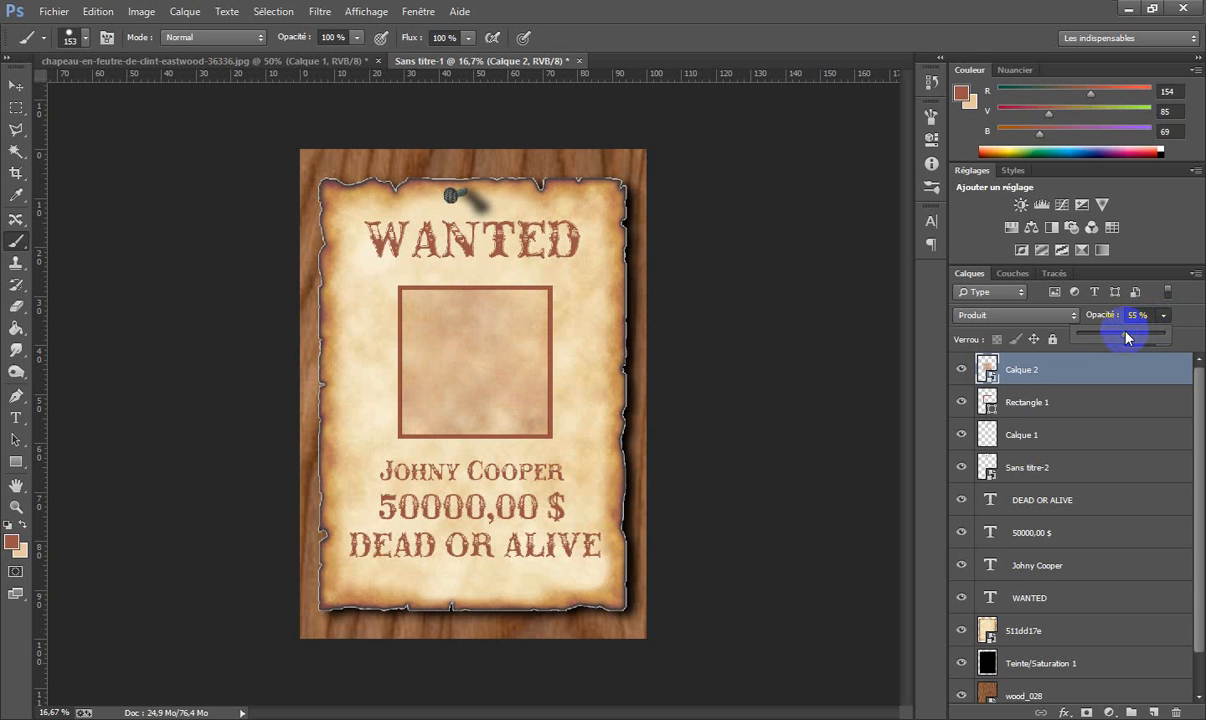
# Copy the whole chapeau-en-feutre cowboy photo and paste it into the Sans titre-1 poster.
pyautogui.click(256, 68)
pyautogui.click(256, 68)
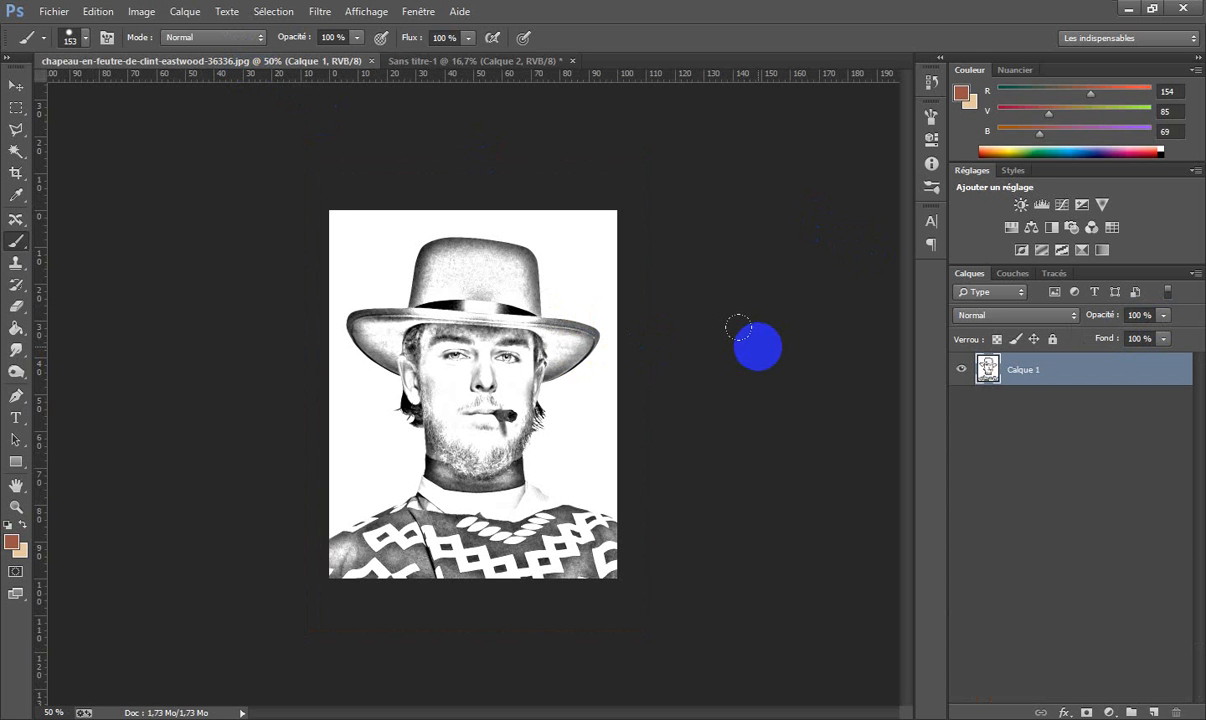
pyautogui.hotkey('ctrl', 'a')
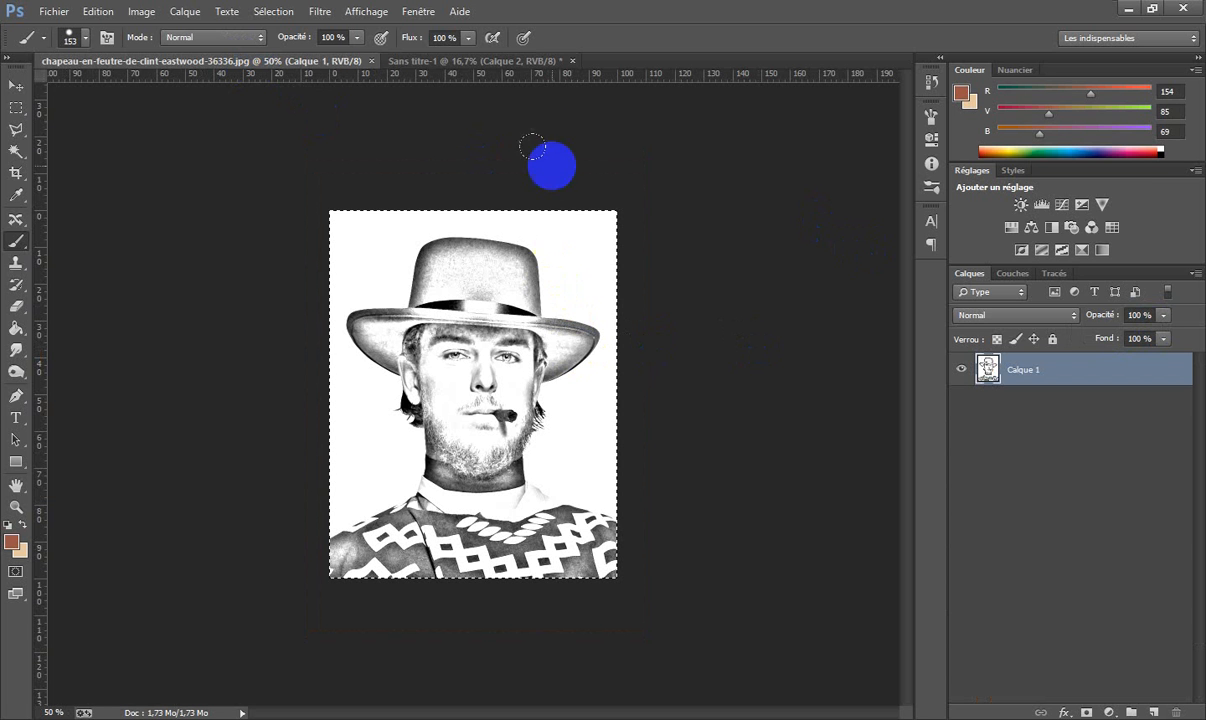
pyautogui.click(518, 64)
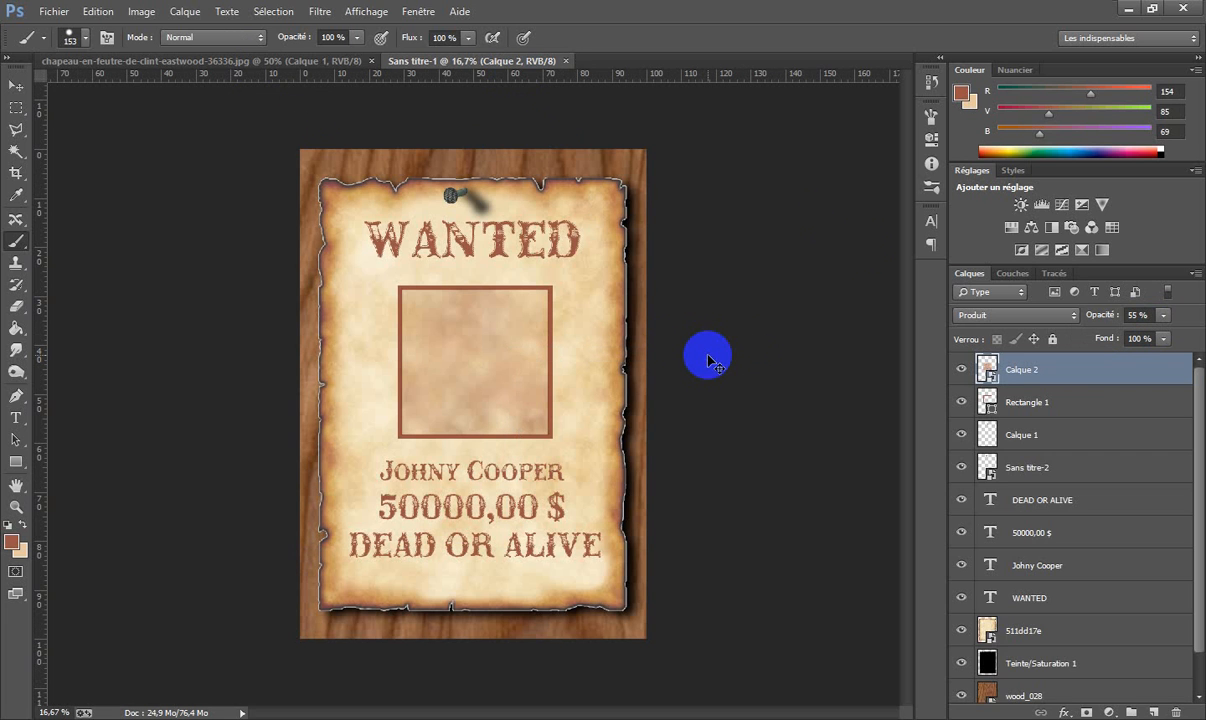
pyautogui.hotkey('ctrl', 'v')
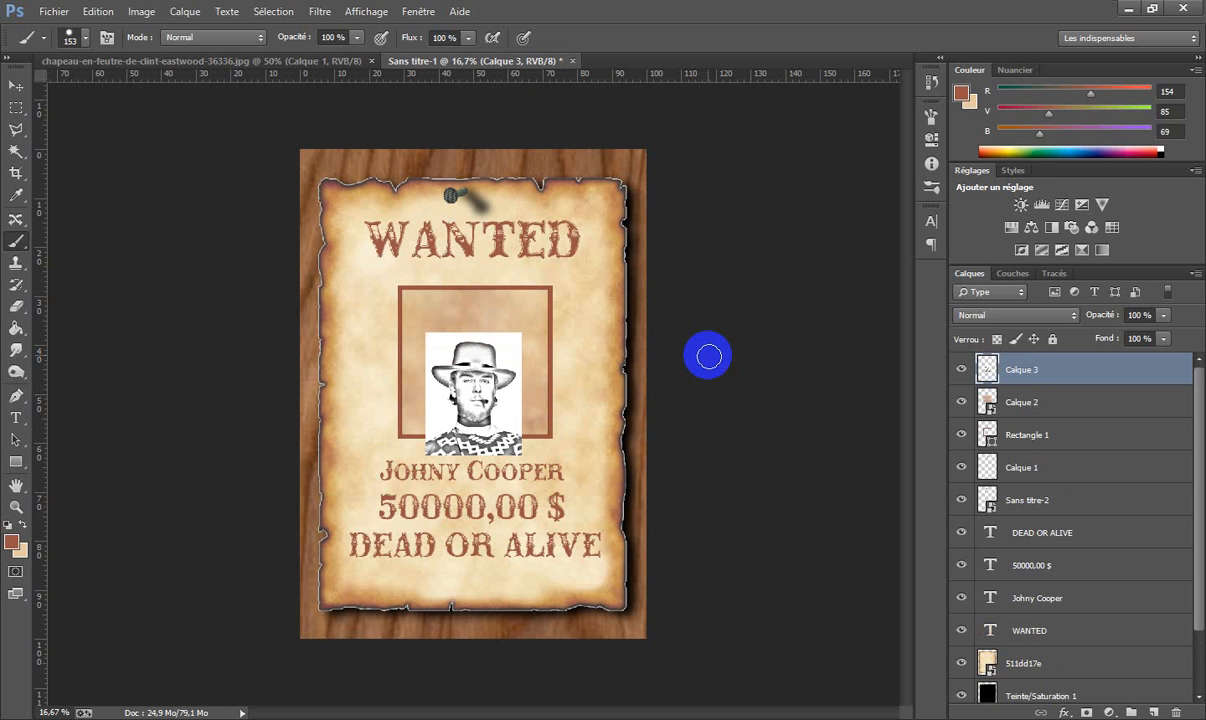
# Enlarge the pasted cowboy portrait to about 163%, place it over the frame, and load the frame rectangle's selection.
pyautogui.hotkey('ctrl', 't')
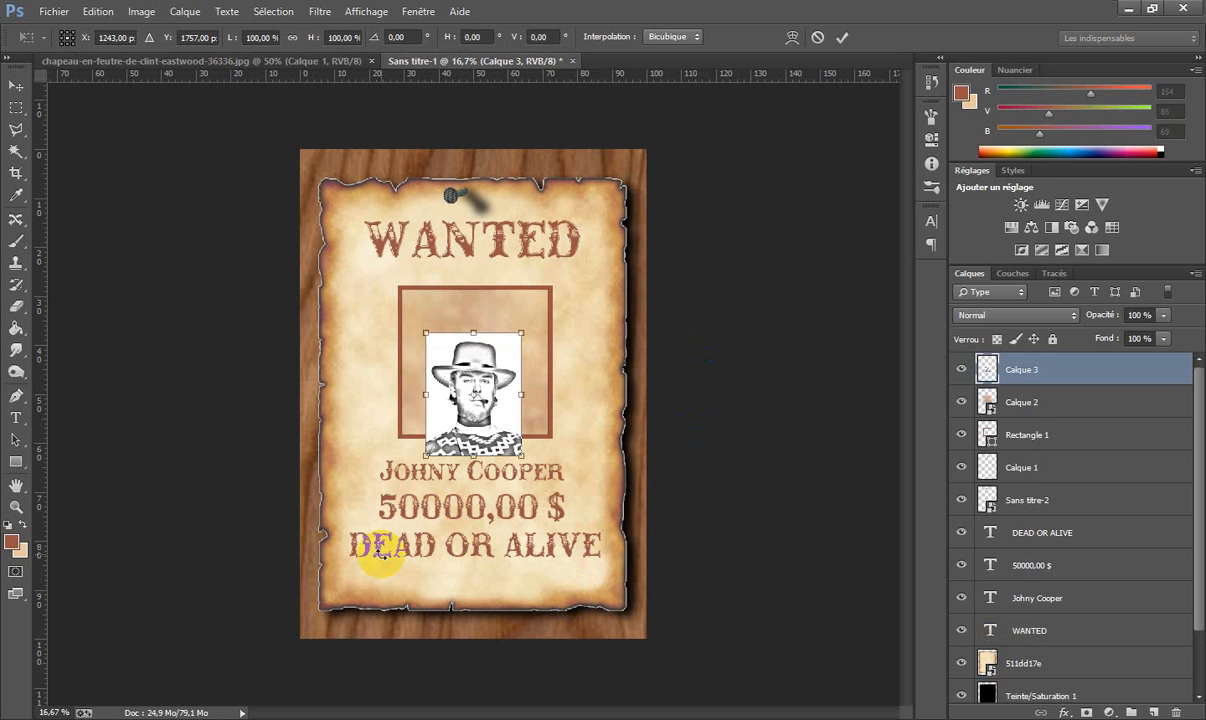
pyautogui.moveTo(519, 338); pyautogui.dragTo(561, 296)
pyautogui.moveTo(426, 457); pyautogui.dragTo(382, 481)
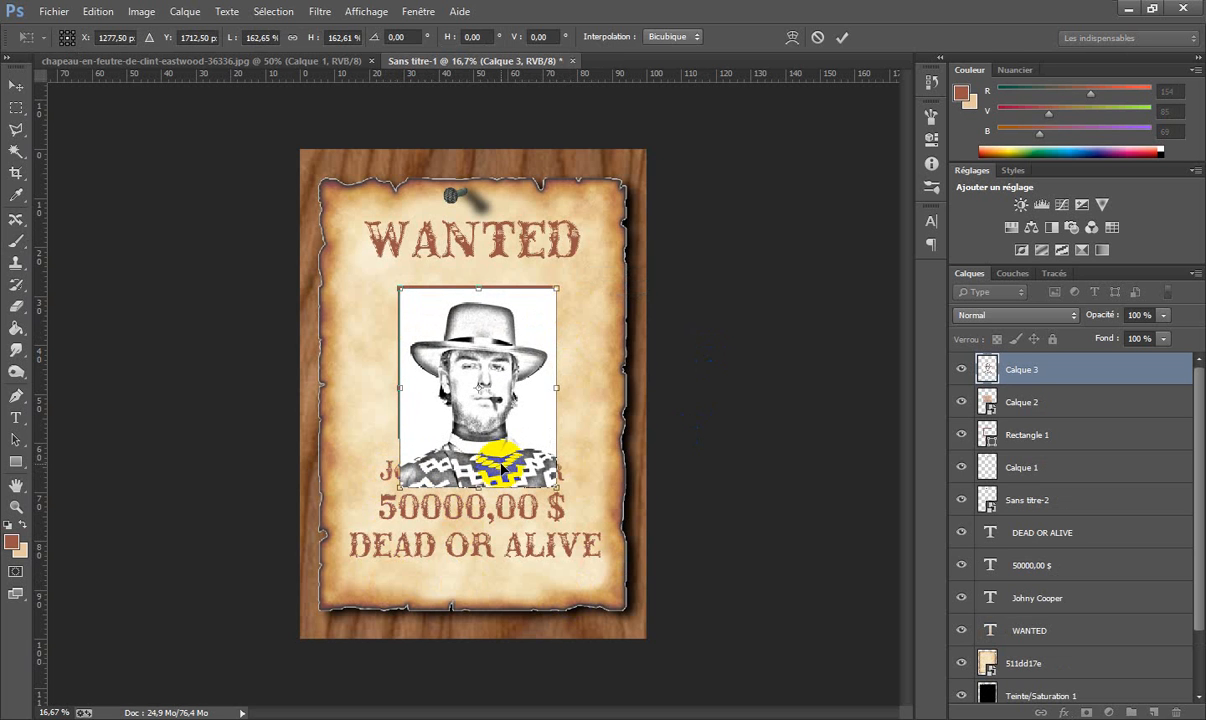
pyautogui.moveTo(488, 466); pyautogui.dragTo(498, 451)
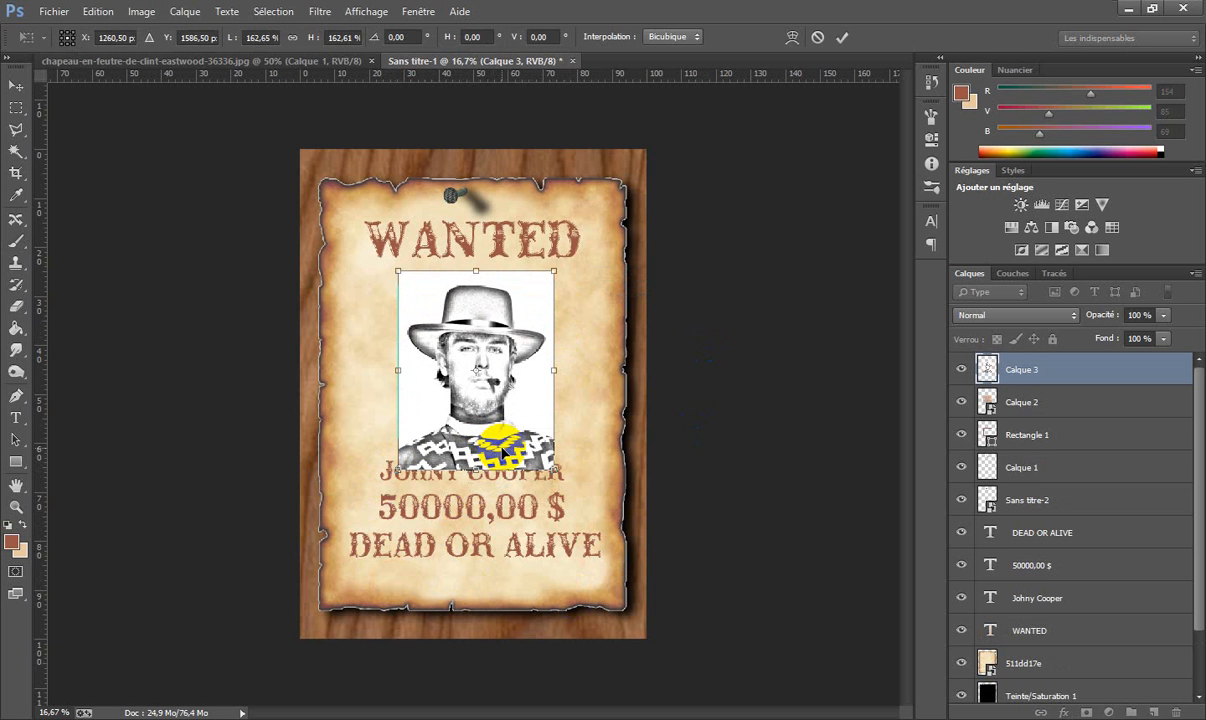
pyautogui.press('Return')
pyautogui.press('b')
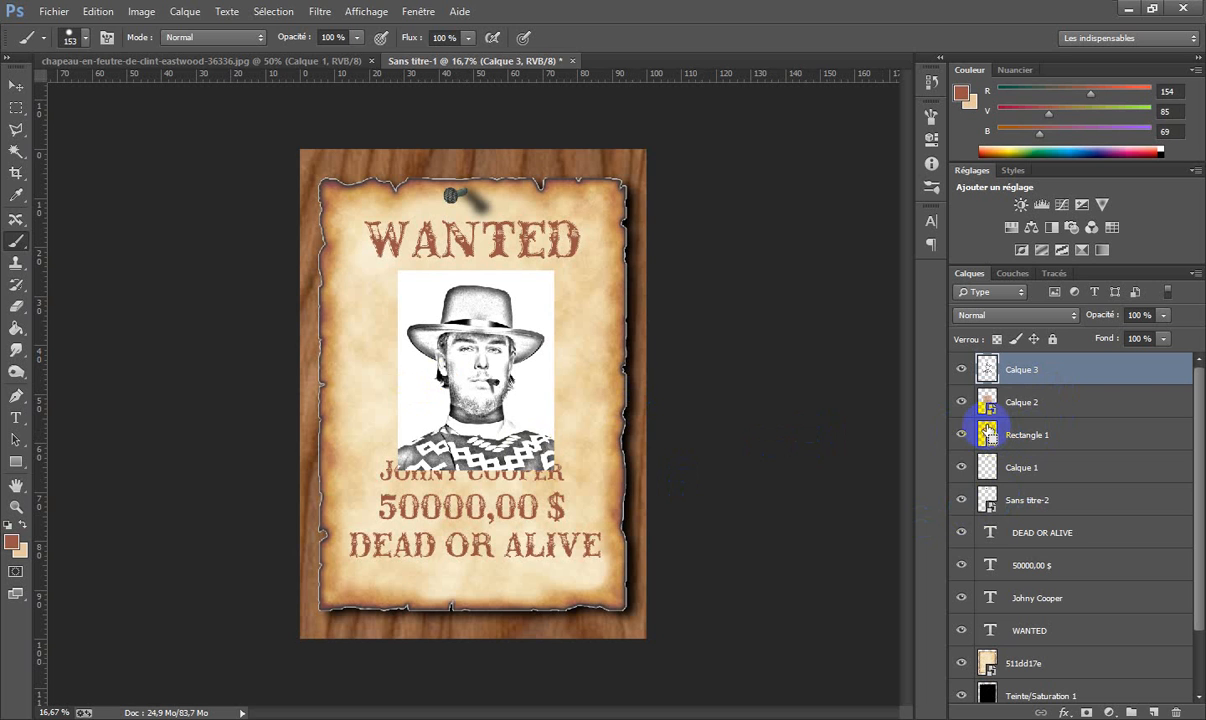
pyautogui.keyDown('ctrl'); pyautogui.click(987, 433); pyautogui.keyUp('ctrl')
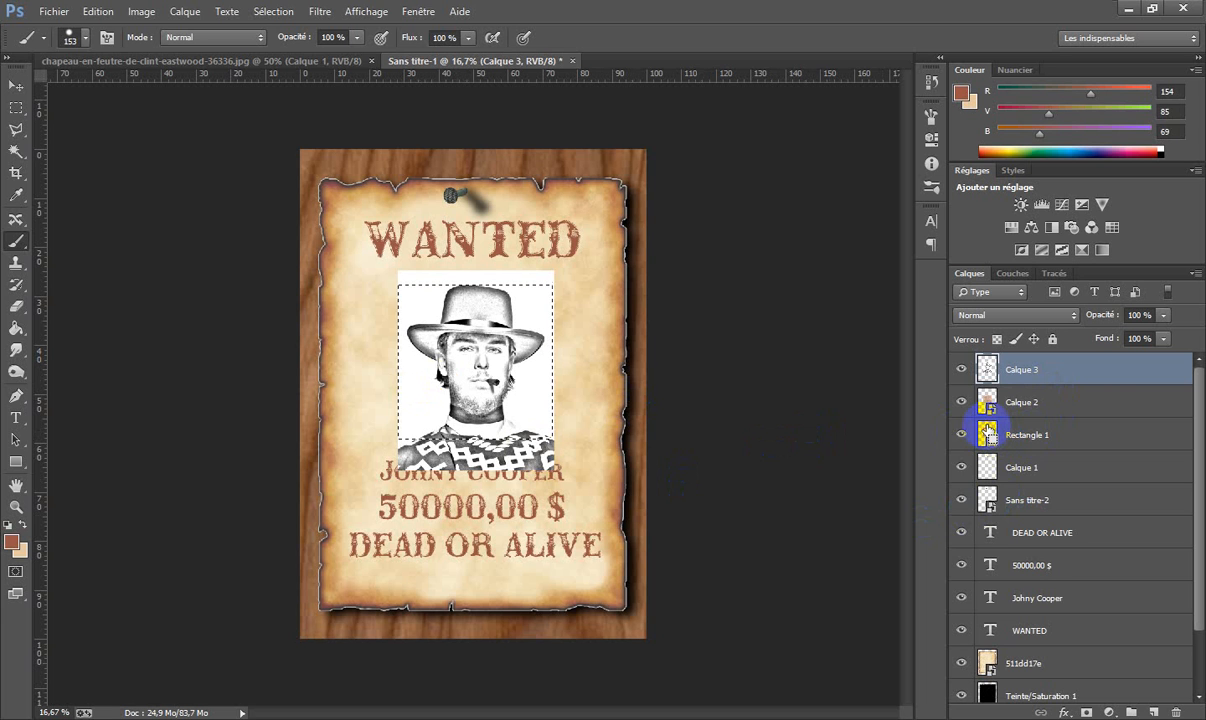
# Mask Calque 3 to the frame selection, convert it to a smart object, and set it to Produit.
pyautogui.click(1086, 711)
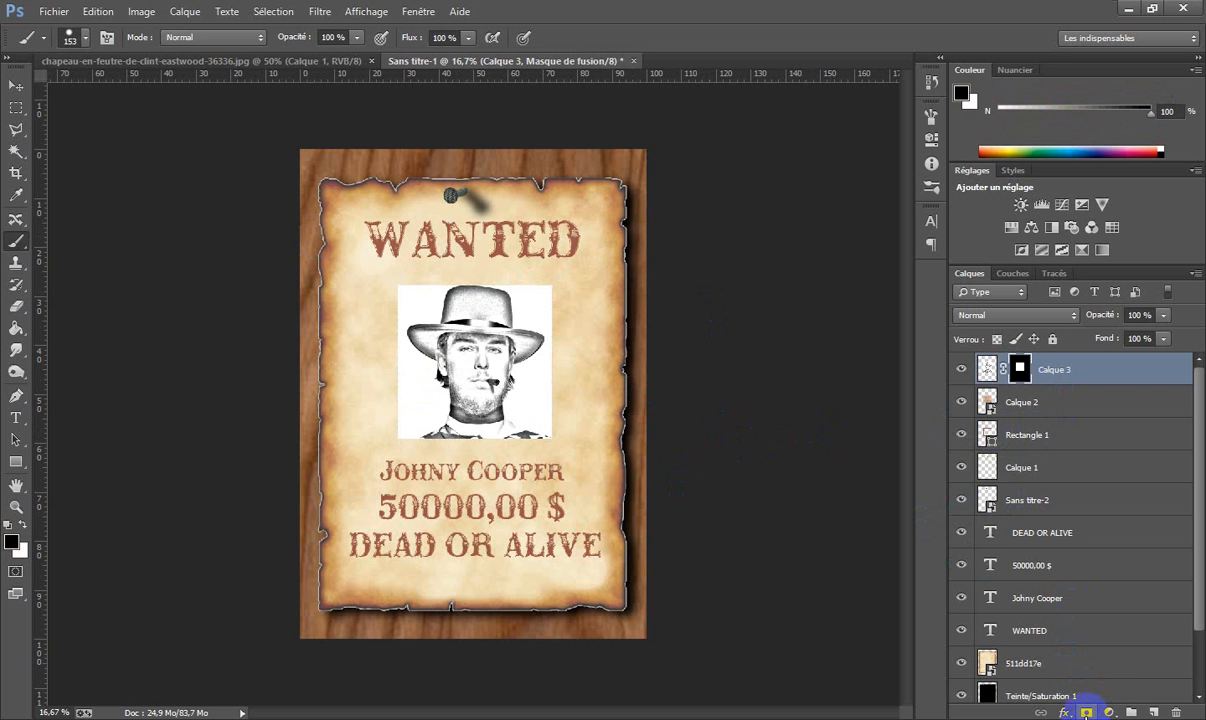
pyautogui.click(1056, 378)
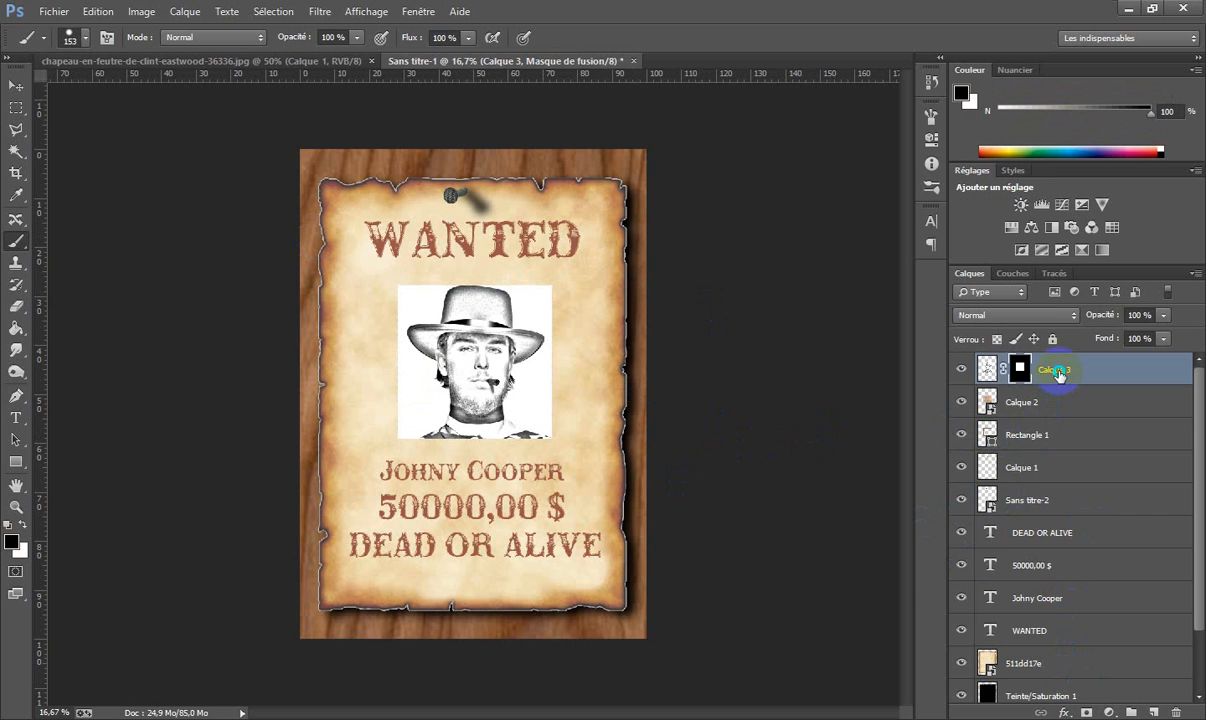
pyautogui.rightClick(1061, 377)
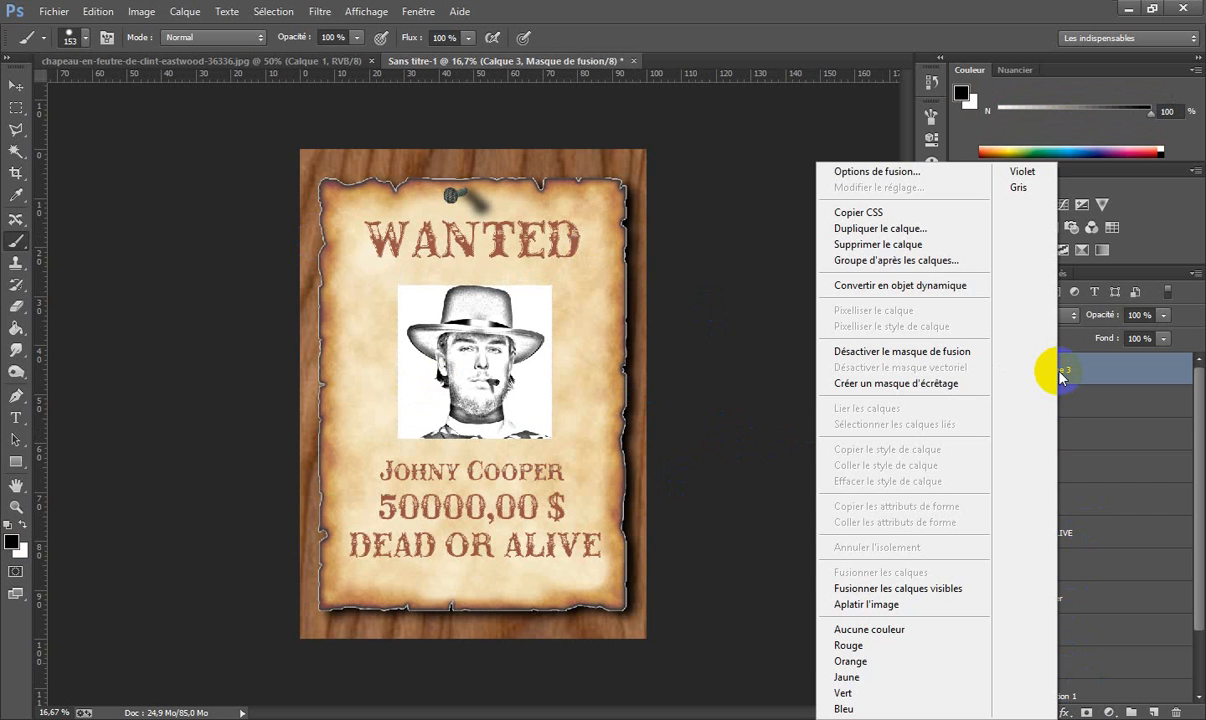
pyautogui.click(948, 285)
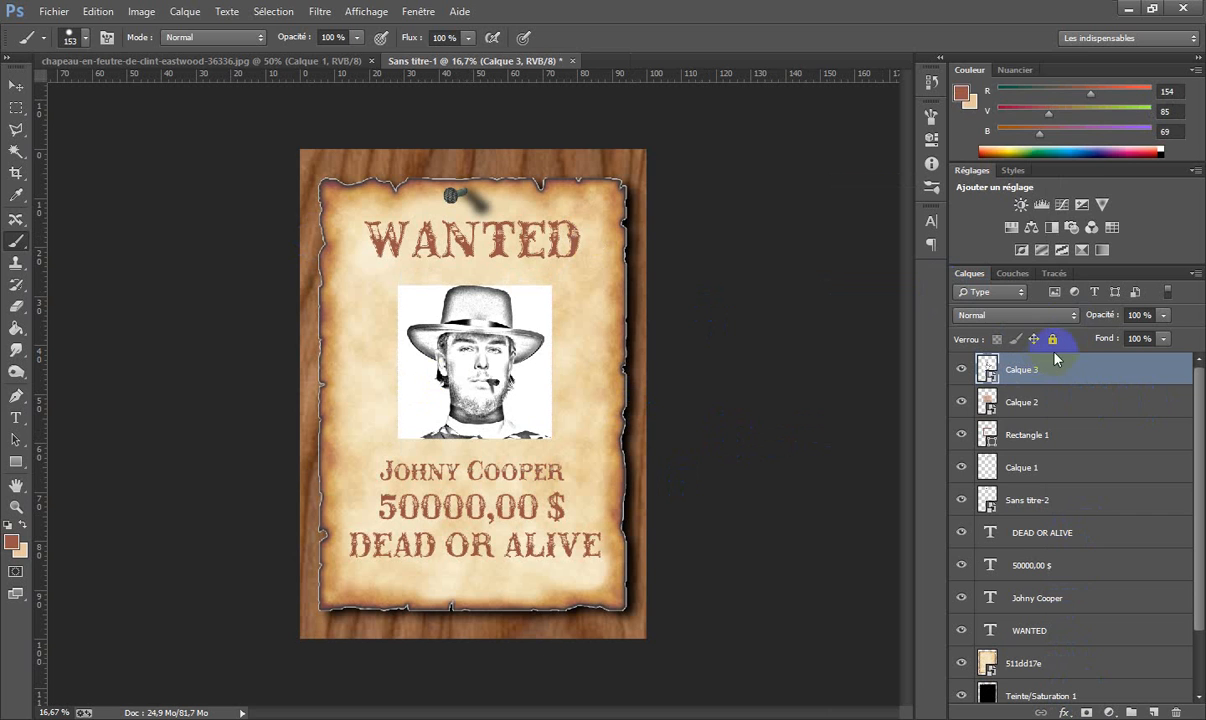
pyautogui.click(1075, 325)
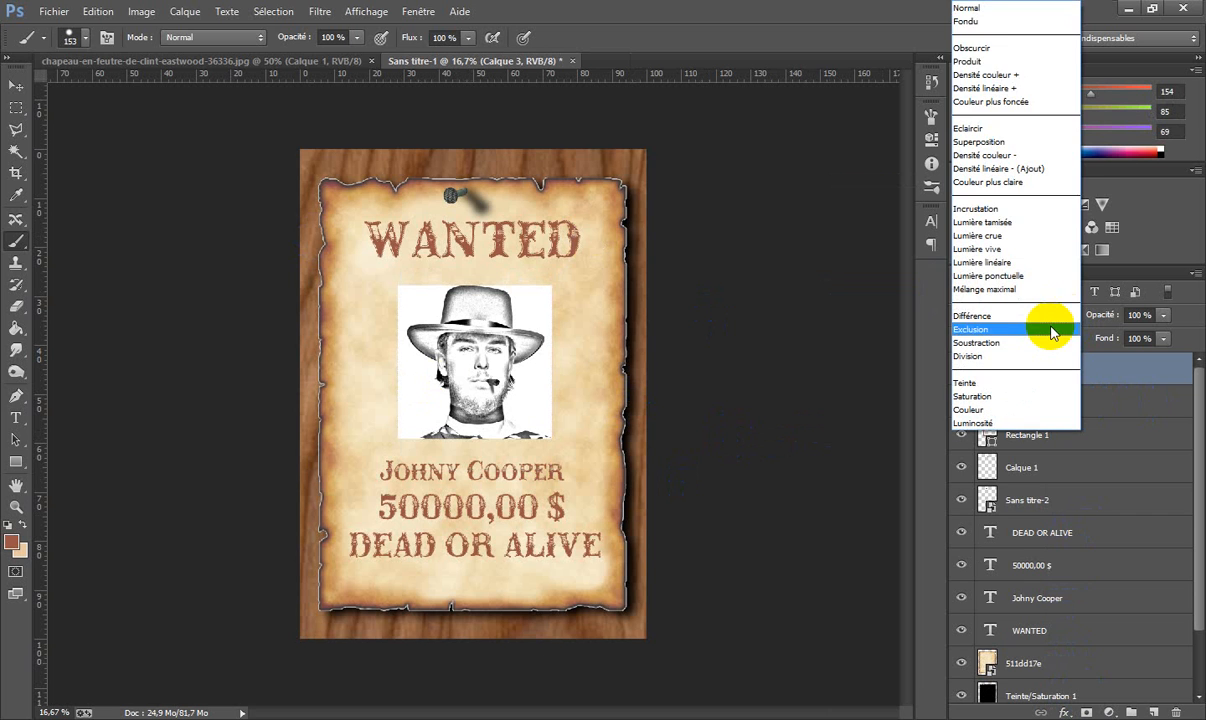
pyautogui.click(1010, 58)
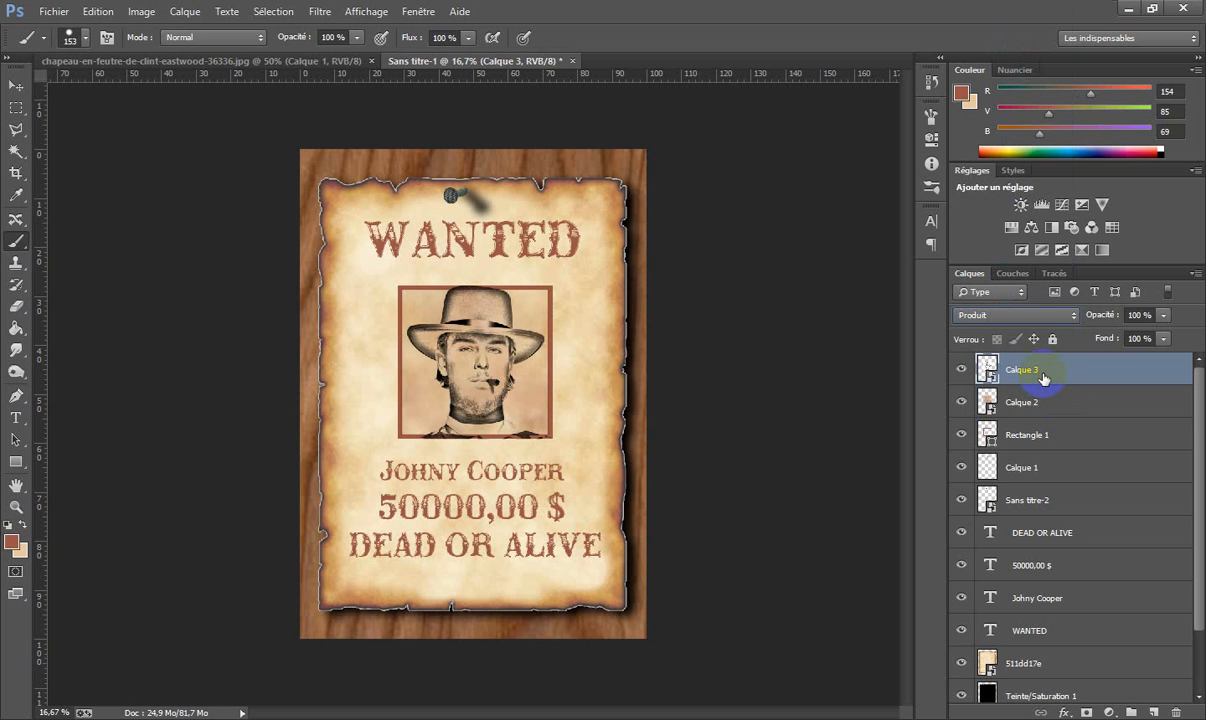
pyautogui.hotkey('ctrl', 't')
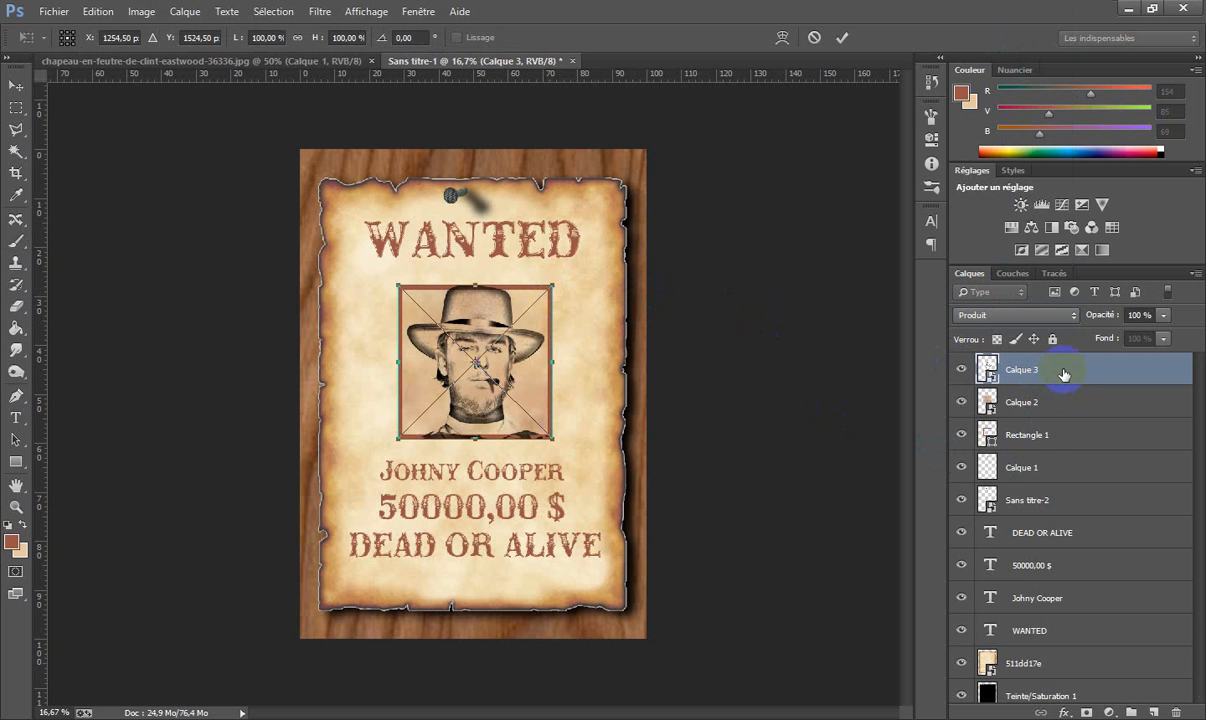
pyautogui.press('Return')
pyautogui.press('b')
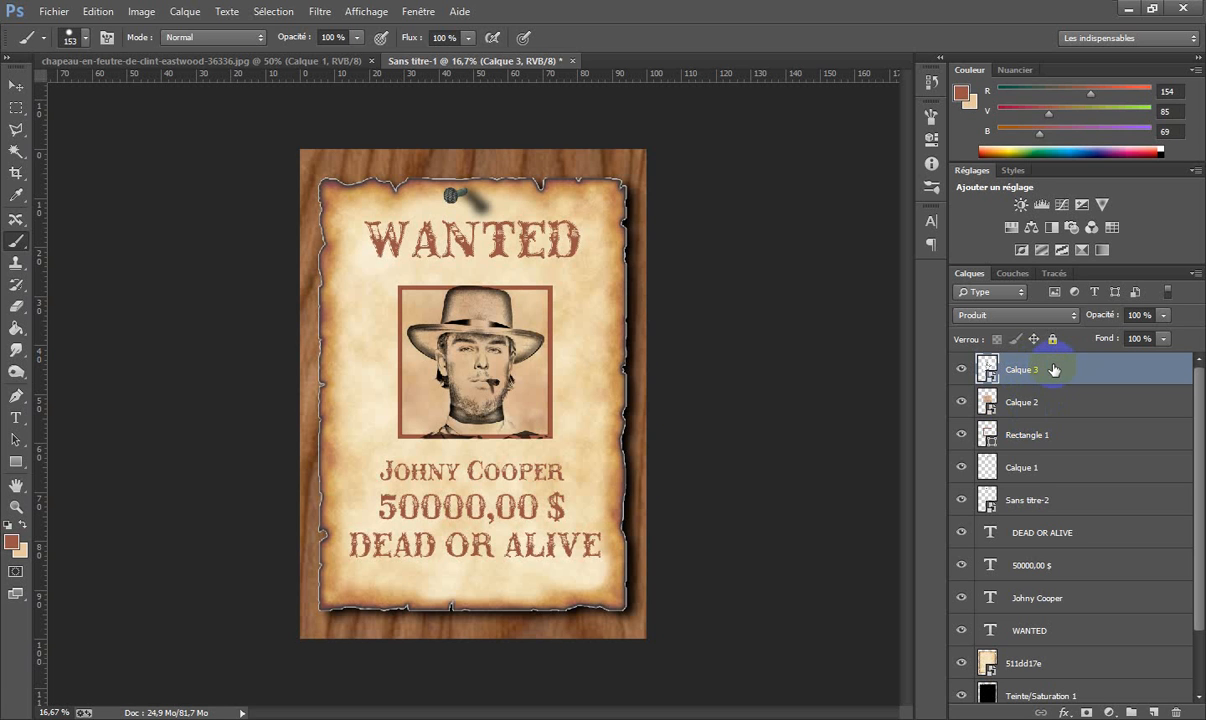
# Step back in History to remove Calque 3's Produit blend, smart object conversion and mask.
pyautogui.hotkey('shift', 'alt', 'n')
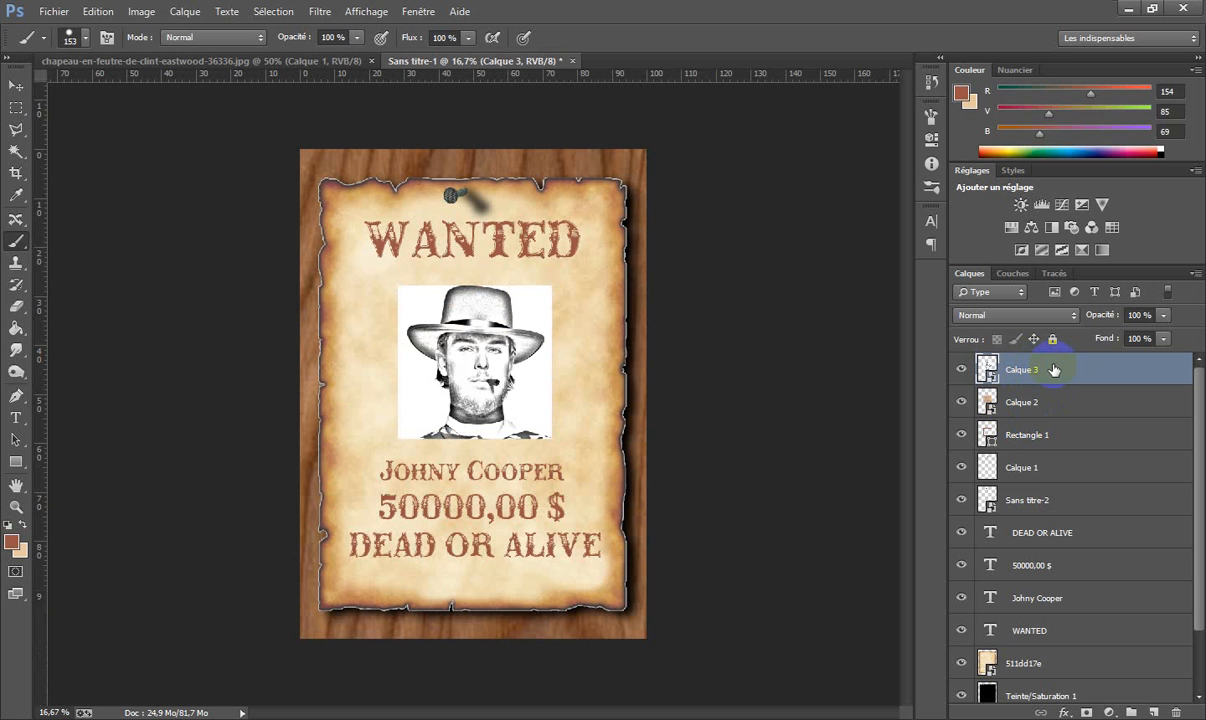
pyautogui.hotkey('ctrl', 'alt', 'z')
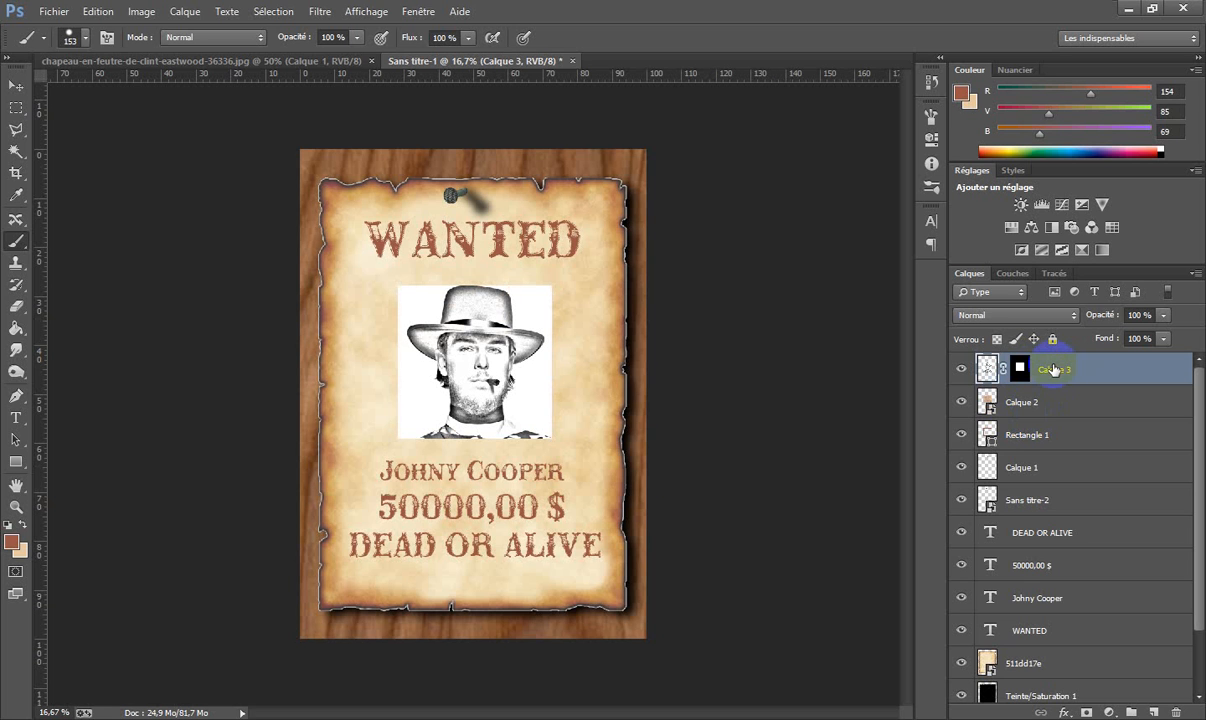
pyautogui.hotkey('ctrl', 'alt', 'z')
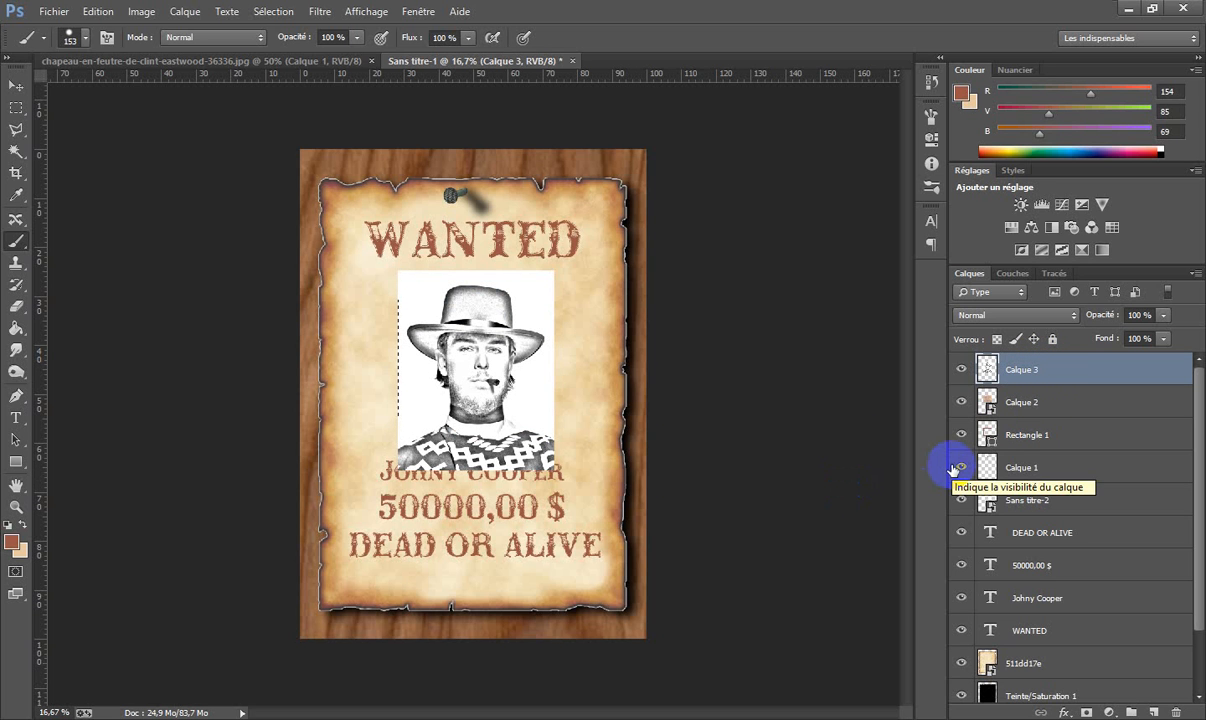
# Stretch Rectangle 1 and Calque 2 together to about 113% wide and 144% tall around the portrait.
pyautogui.click(1036, 438)
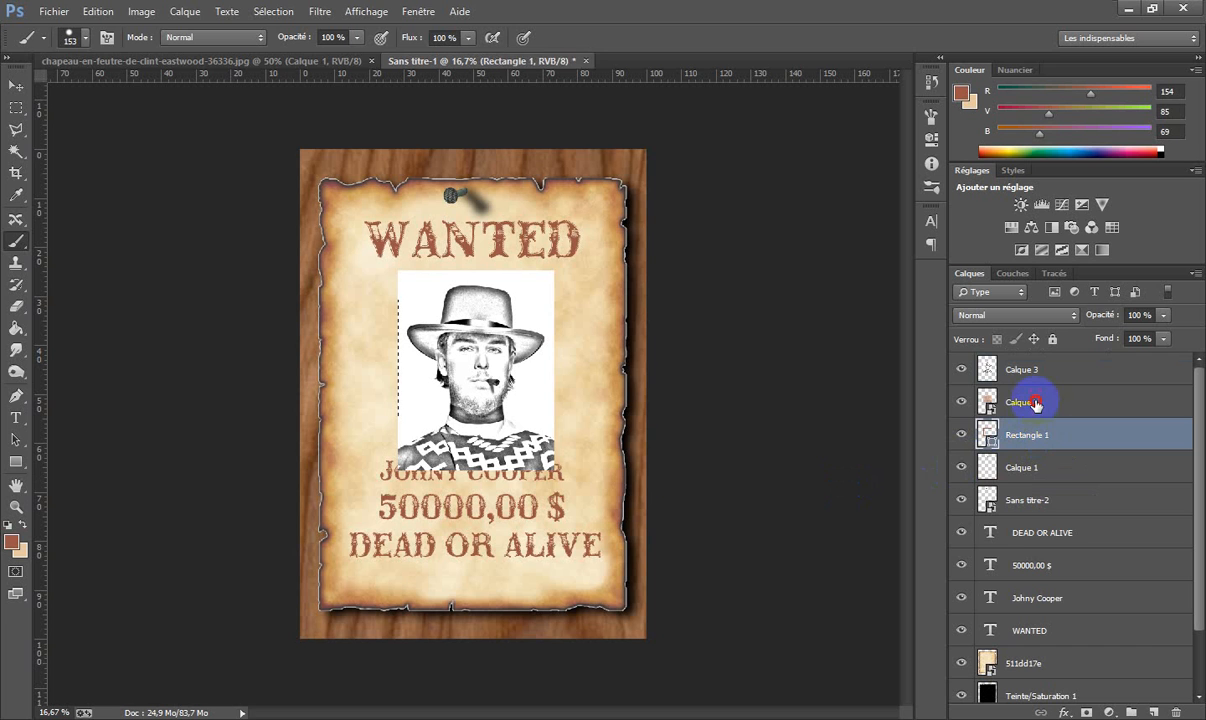
pyautogui.keyDown('shift'); pyautogui.click(1030, 400); pyautogui.keyUp('shift')
pyautogui.click(1027, 435)
pyautogui.keyDown('shift'); pyautogui.click(1038, 405); pyautogui.keyUp('shift')
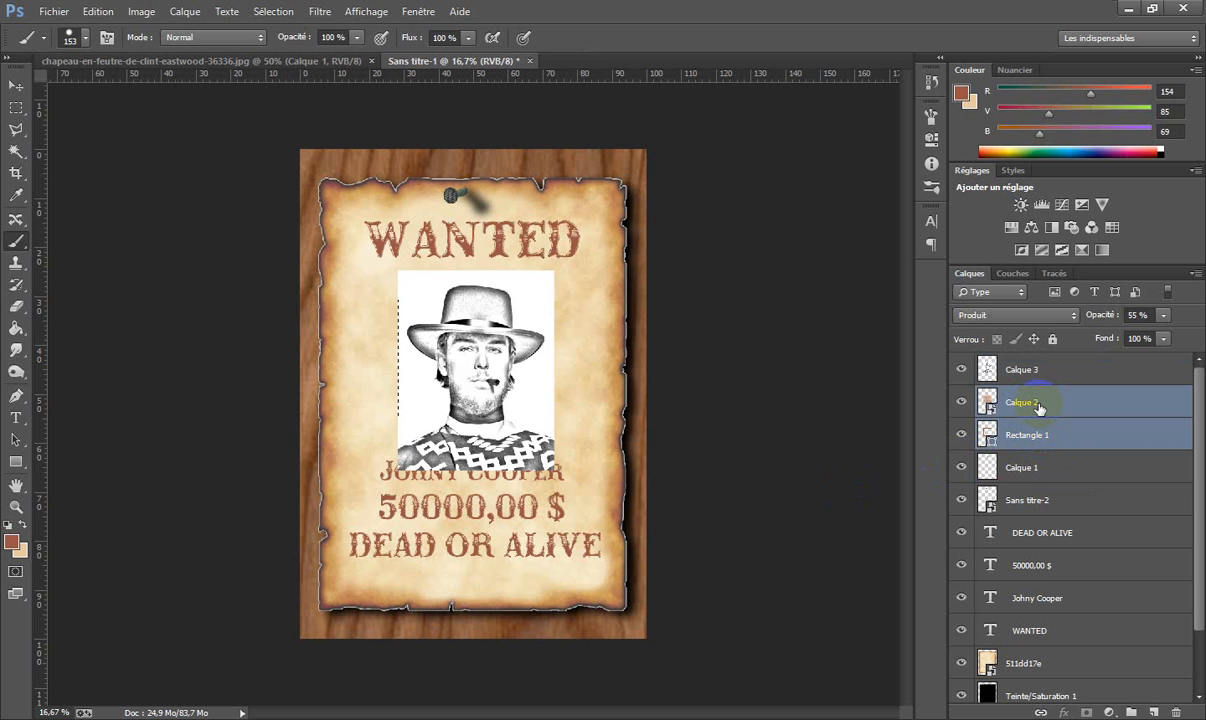
pyautogui.hotkey('ctrl', 't')
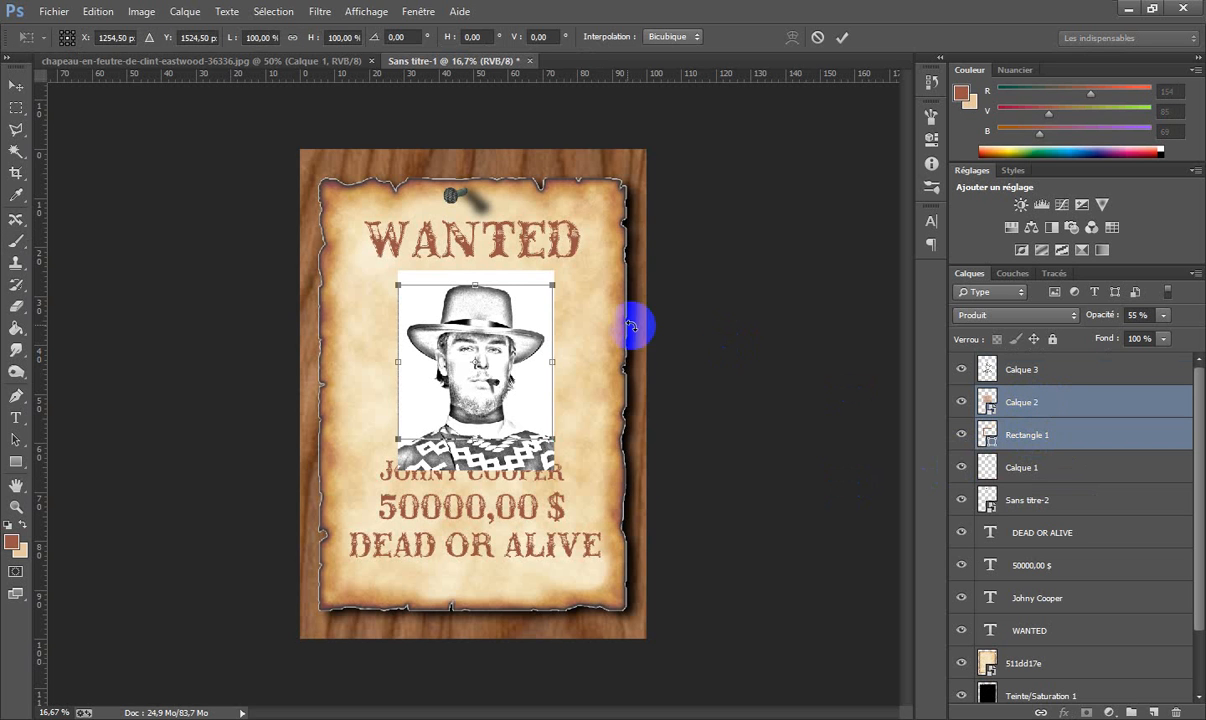
pyautogui.moveTo(553, 285); pyautogui.dragTo(557, 266)
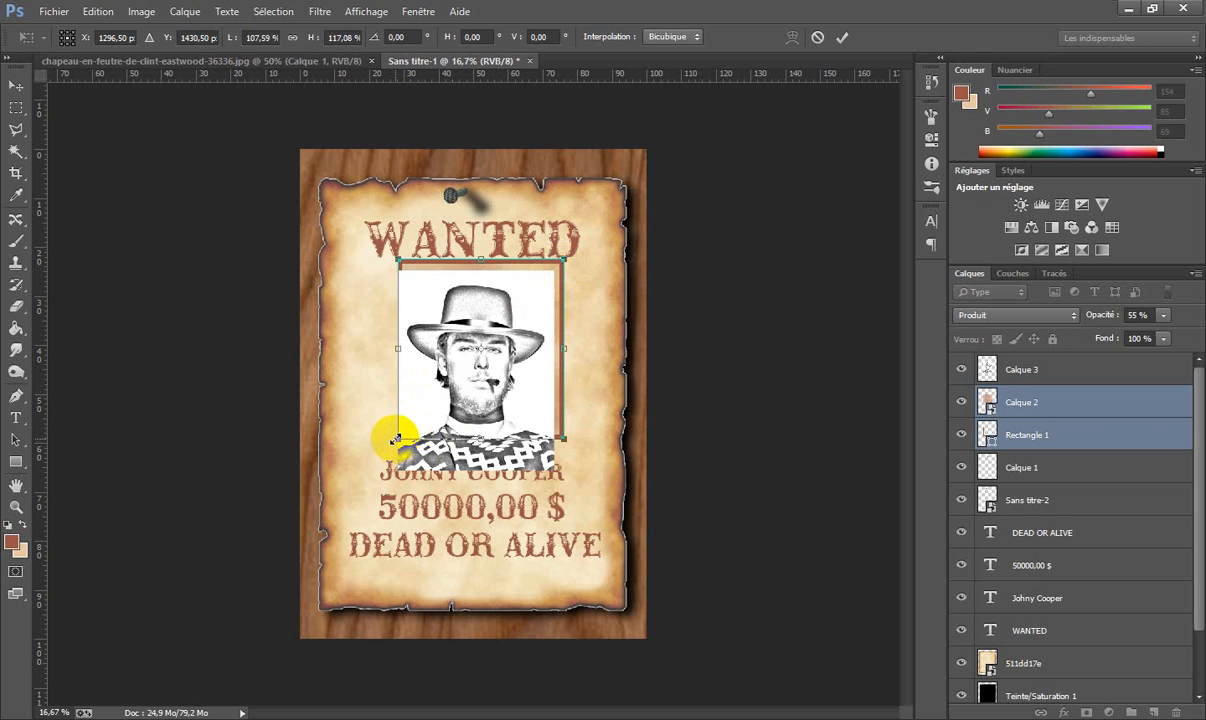
pyautogui.moveTo(397, 440); pyautogui.dragTo(388, 476)
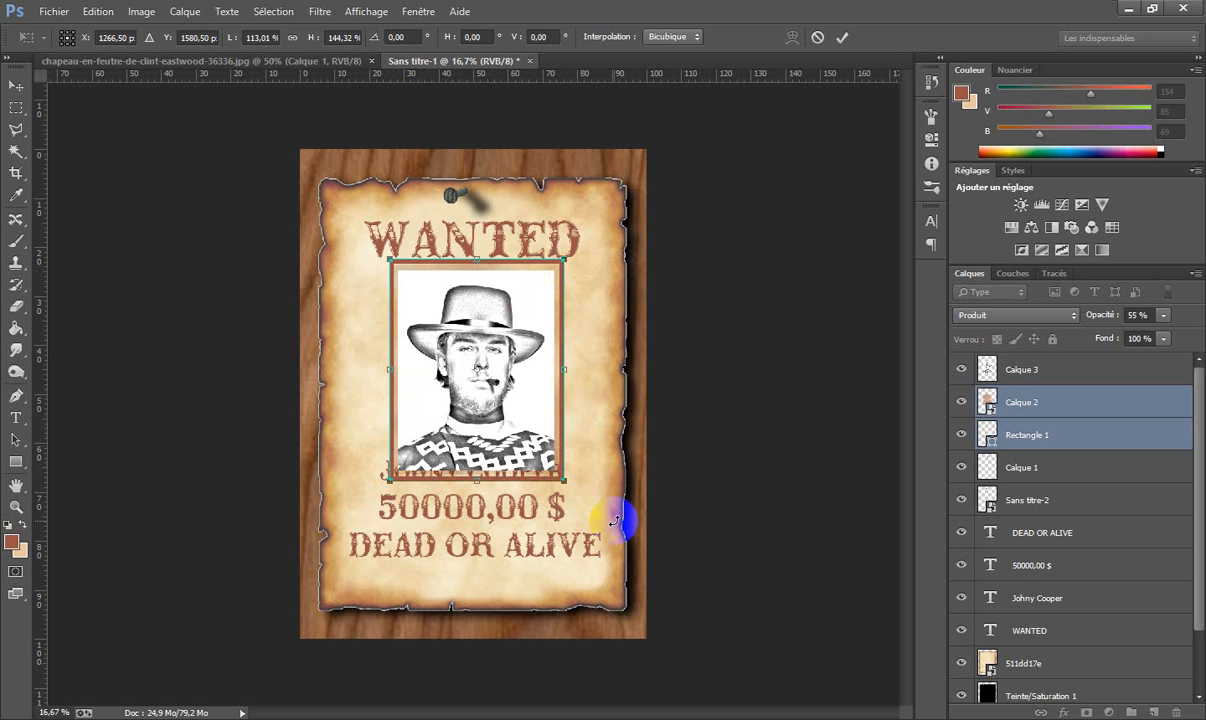
pyautogui.press('Return')
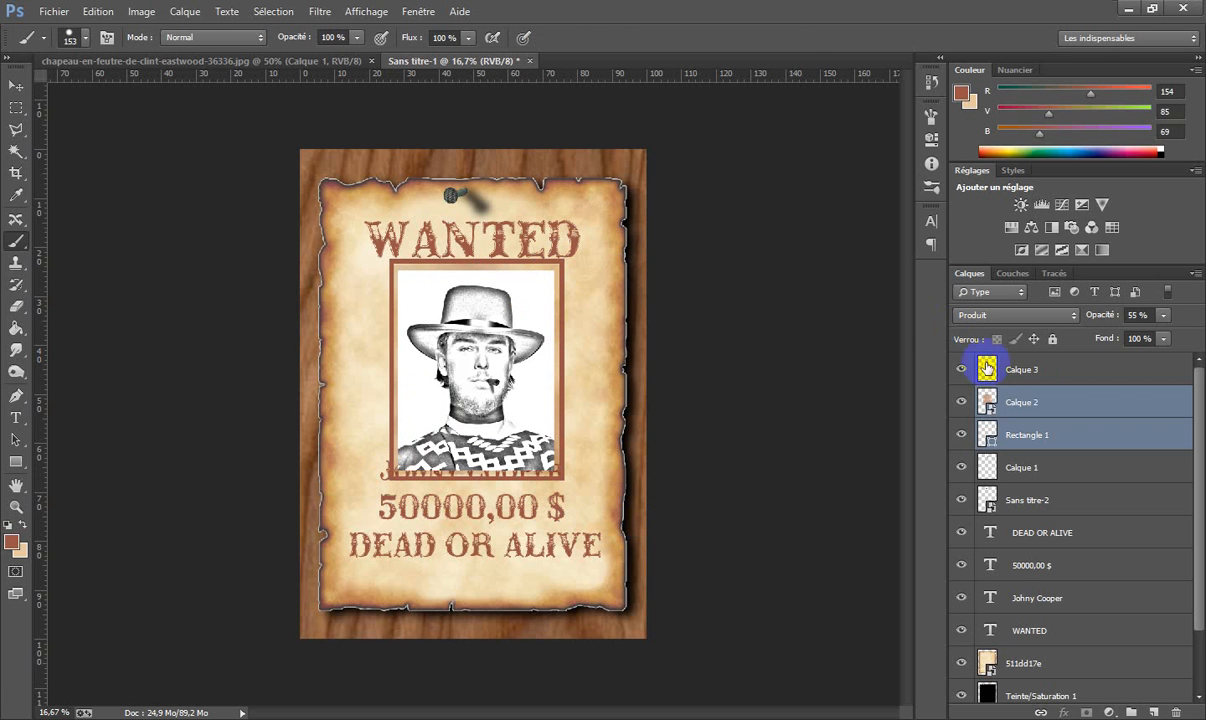
# Set Calque 3 to Produit blend mode and give it a white layer mask.
pyautogui.click(1038, 371)
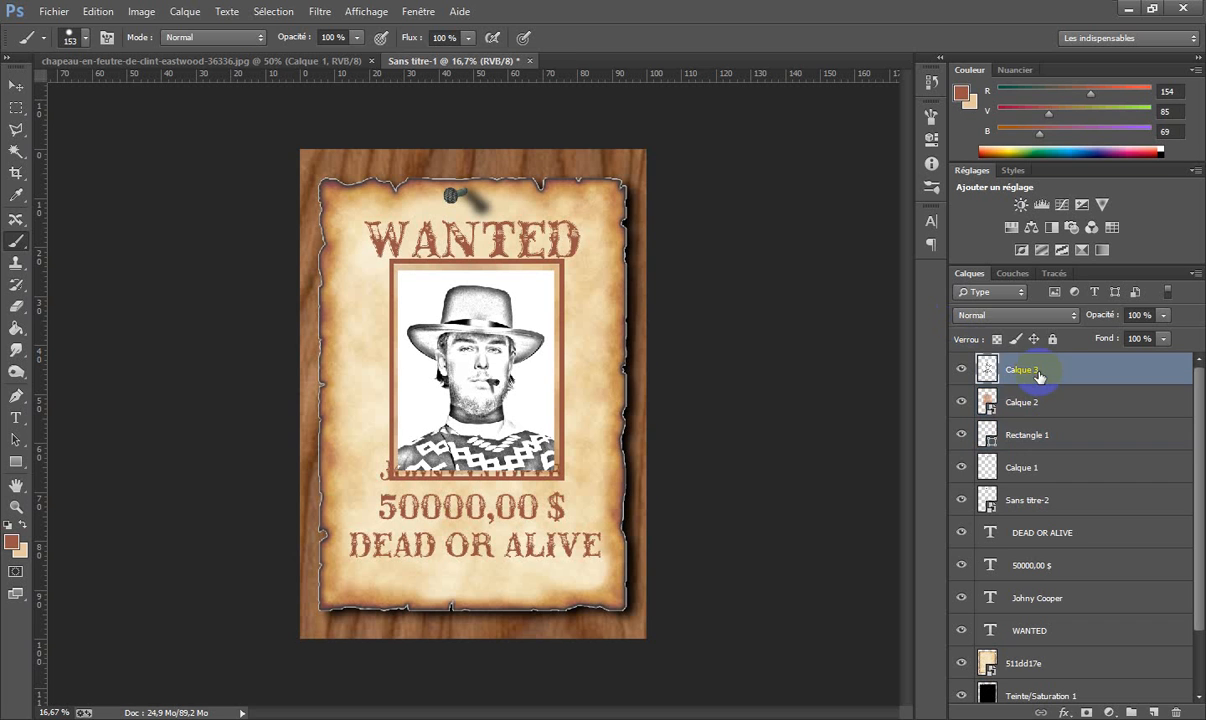
pyautogui.click(1062, 316)
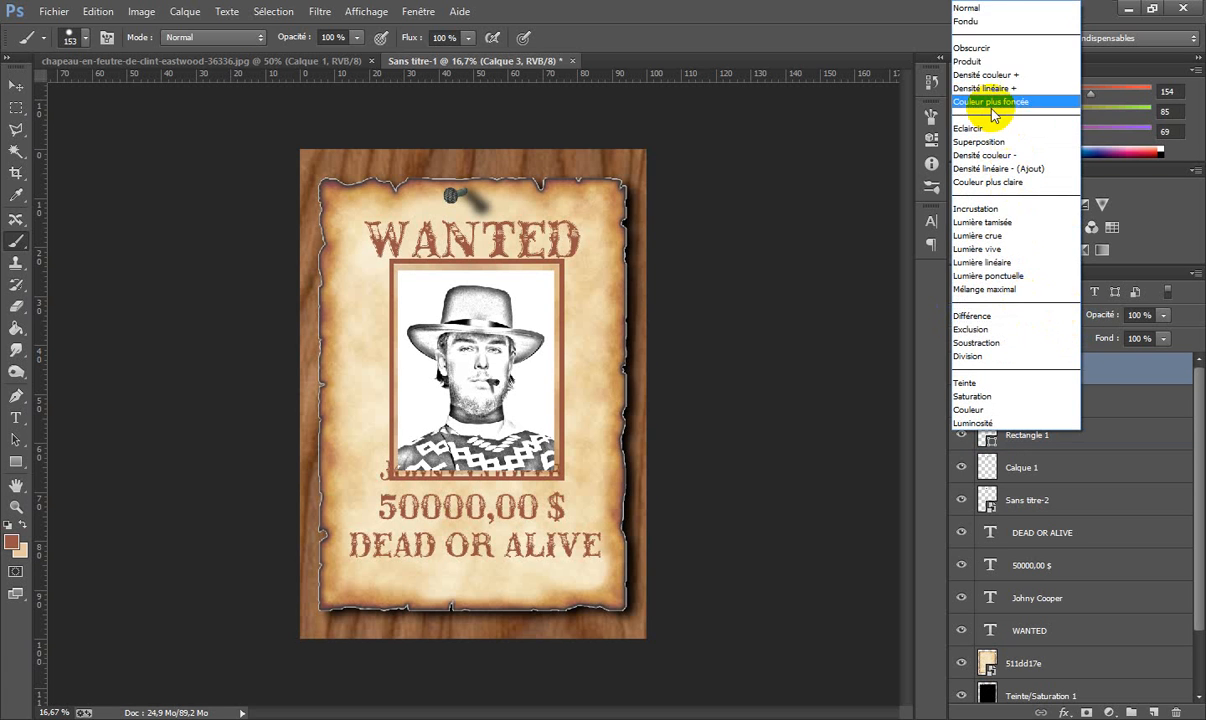
pyautogui.click(980, 61)
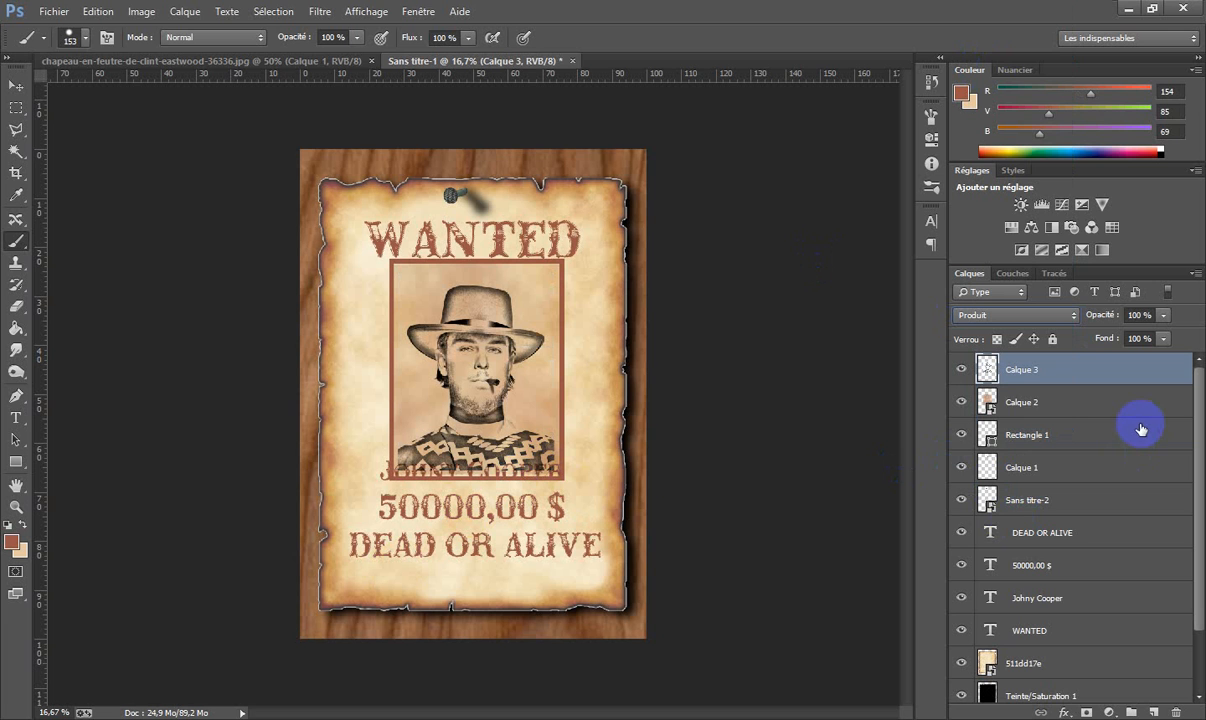
pyautogui.click(1086, 713)
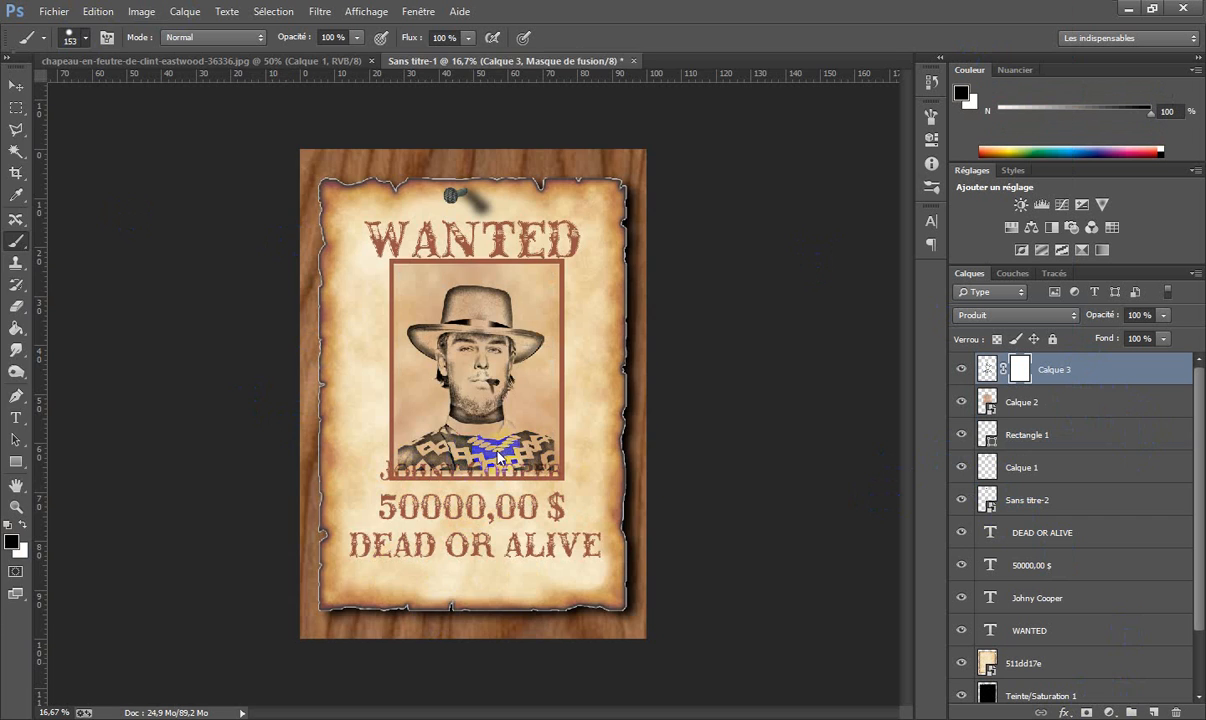
# Paint black along the bottom of Calque 3's mask with a 309 px brush at 75% opacity.
pyautogui.rightClick(525, 421)
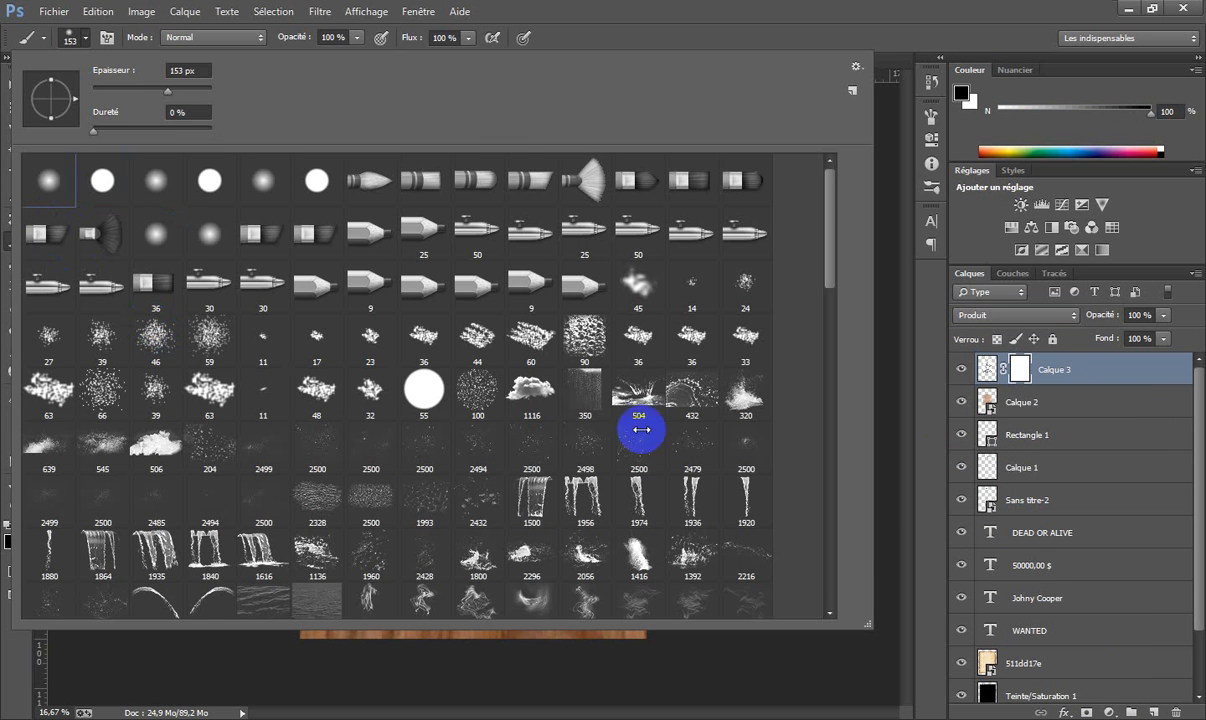
pyautogui.click(888, 470)
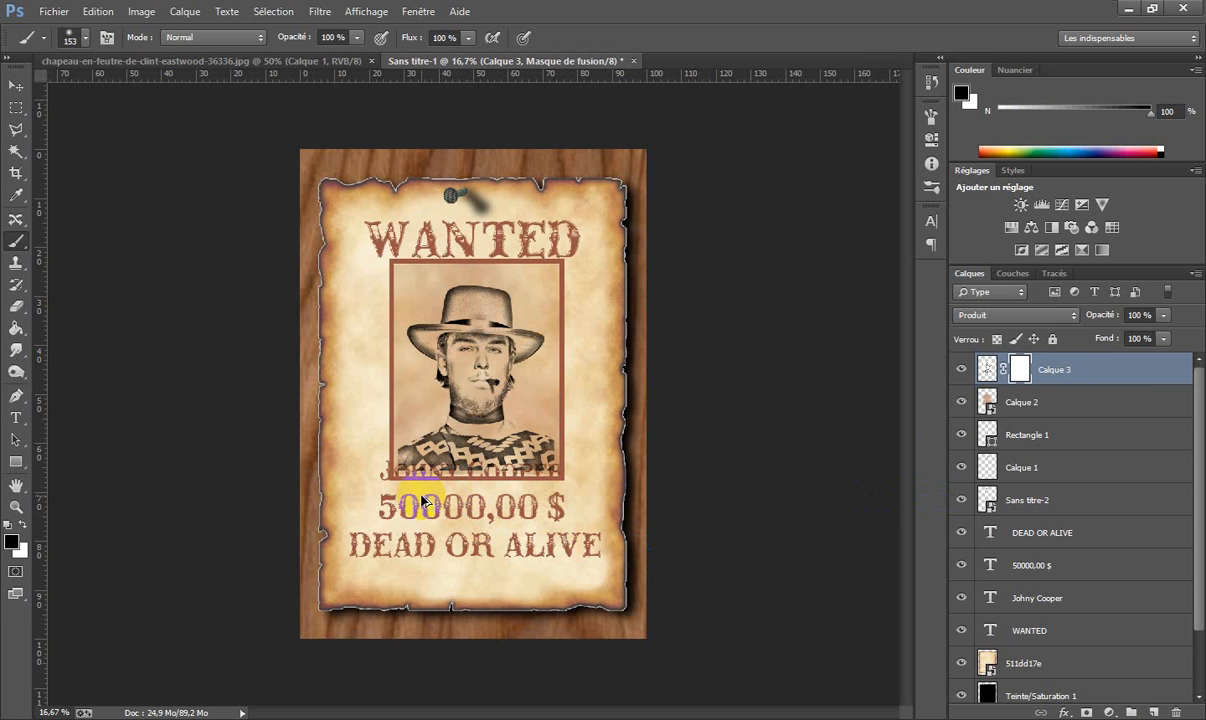
pyautogui.moveTo(418, 497); pyautogui.dragTo(436, 493)
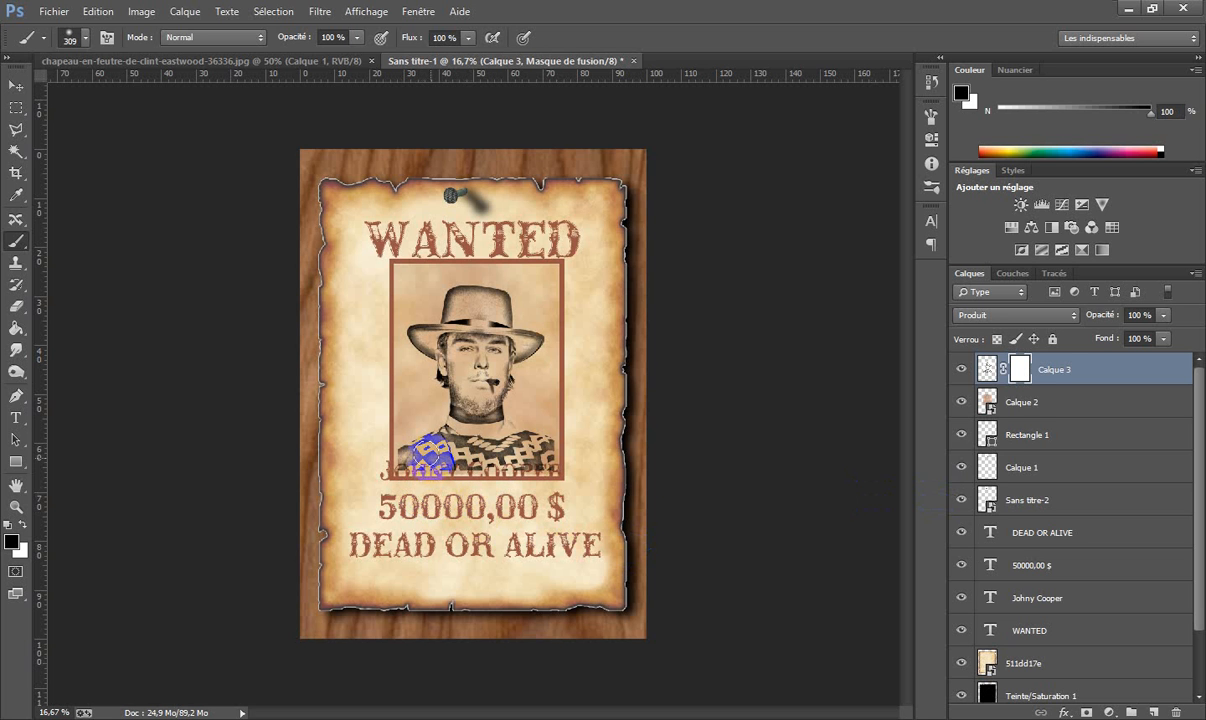
pyautogui.click(358, 40)
pyautogui.moveTo(356, 56)
pyautogui.mouseDown()
pyautogui.moveTo(318, 59)
pyautogui.moveTo(334, 55)
pyautogui.mouseUp()
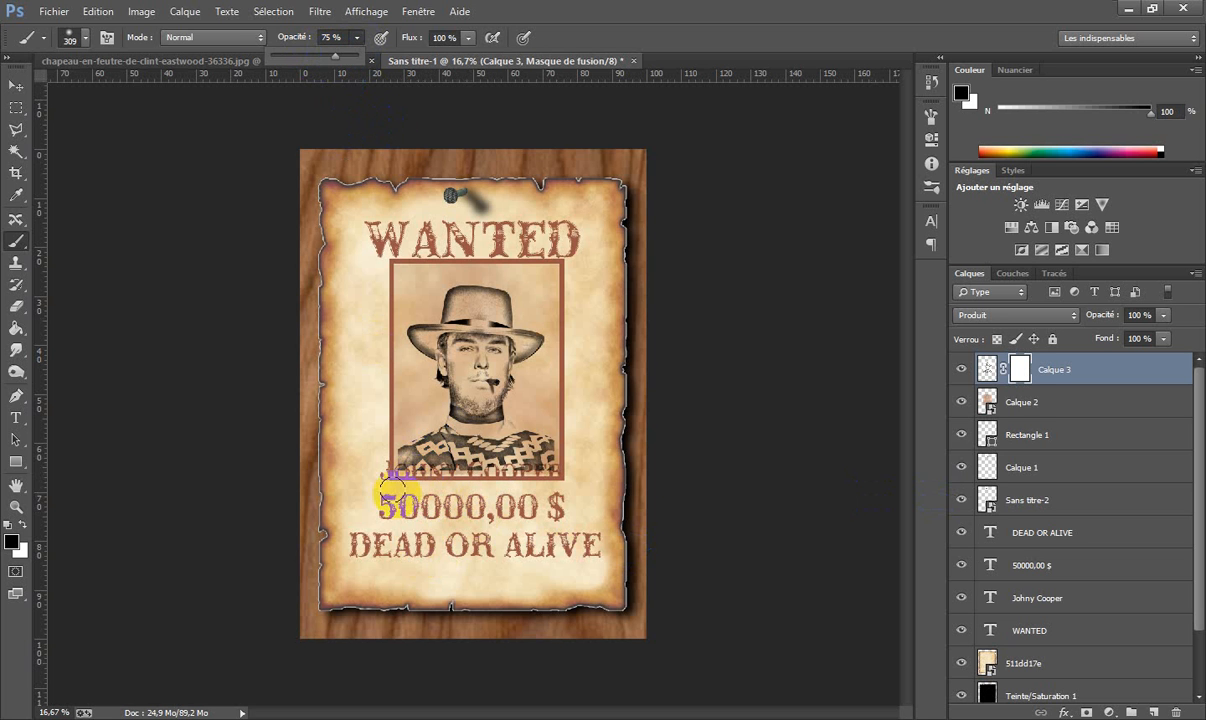
pyautogui.moveTo(395, 454); pyautogui.dragTo(432, 477)
pyautogui.moveTo(484, 485)
pyautogui.mouseDown()
pyautogui.moveTo(556, 482)
pyautogui.moveTo(566, 428)
pyautogui.moveTo(563, 461)
pyautogui.moveTo(543, 478)
pyautogui.moveTo(461, 484)
pyautogui.mouseUp()
pyautogui.moveTo(472, 480)
pyautogui.mouseDown()
pyautogui.moveTo(514, 488)
pyautogui.moveTo(487, 462)
pyautogui.mouseUp()
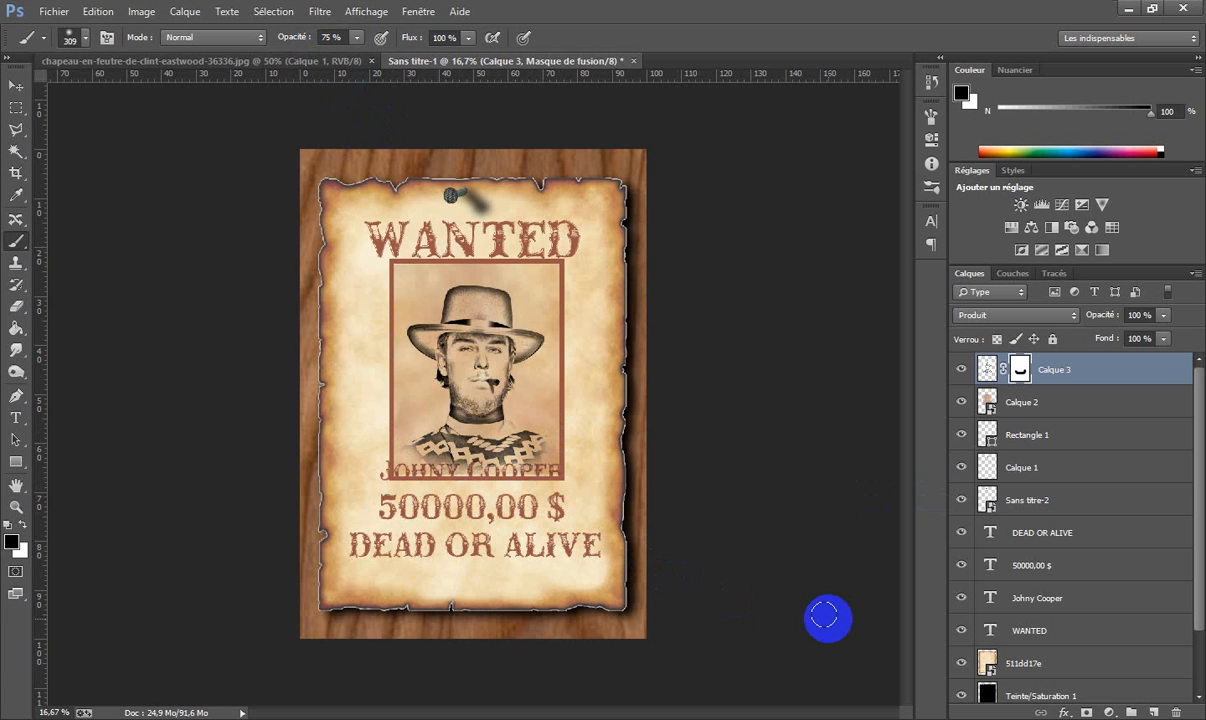
# Select Calque 3, Calque 2 and Rectangle 1 together in the Layers panel.
pyautogui.rightClick(1078, 374)
pyautogui.click(1088, 378)
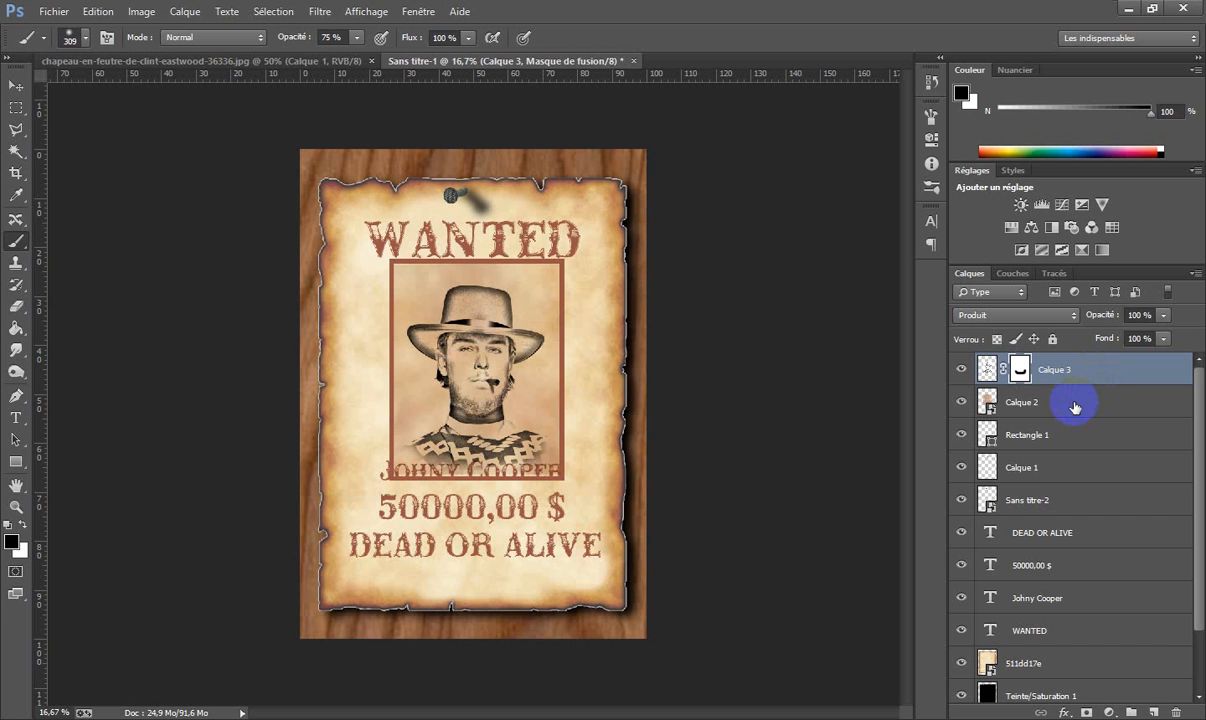
pyautogui.keyDown('shift'); pyautogui.click(1075, 404); pyautogui.keyUp('shift')
pyautogui.keyDown('shift'); pyautogui.click(1055, 440); pyautogui.keyUp('shift')
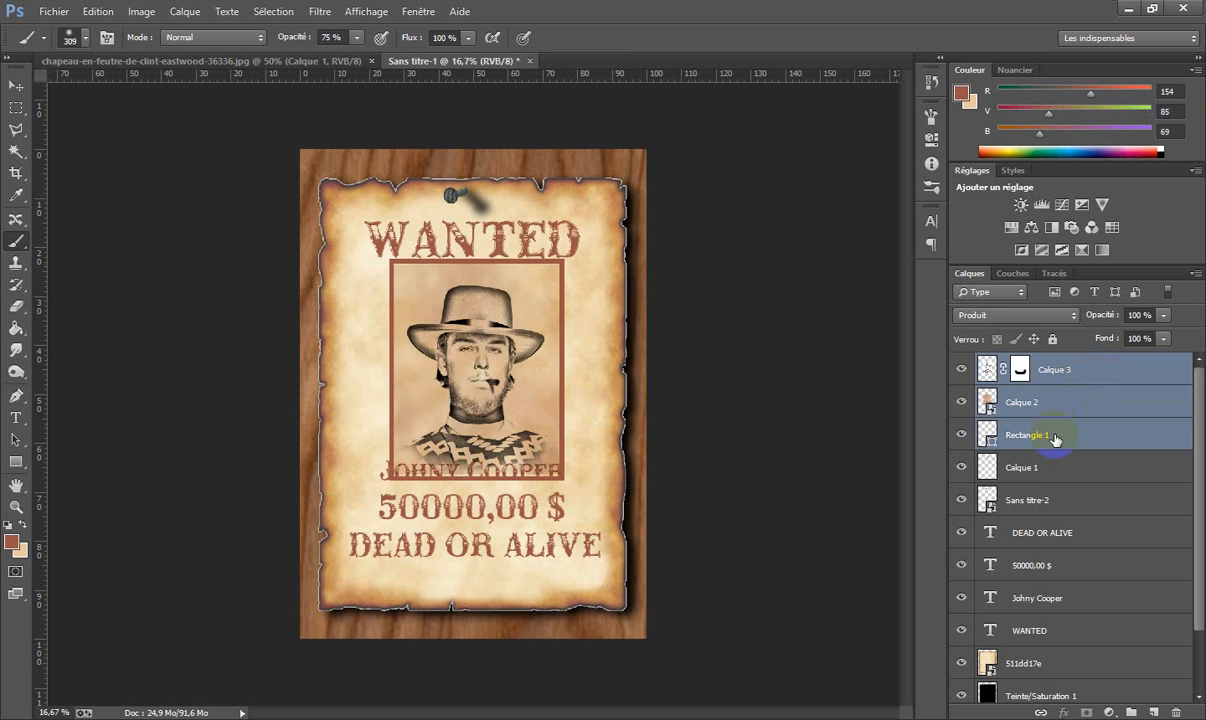
# Scale the portrait, backing and frame to about 89.8% and shift them up and right.
pyautogui.hotkey('ctrl', 't')
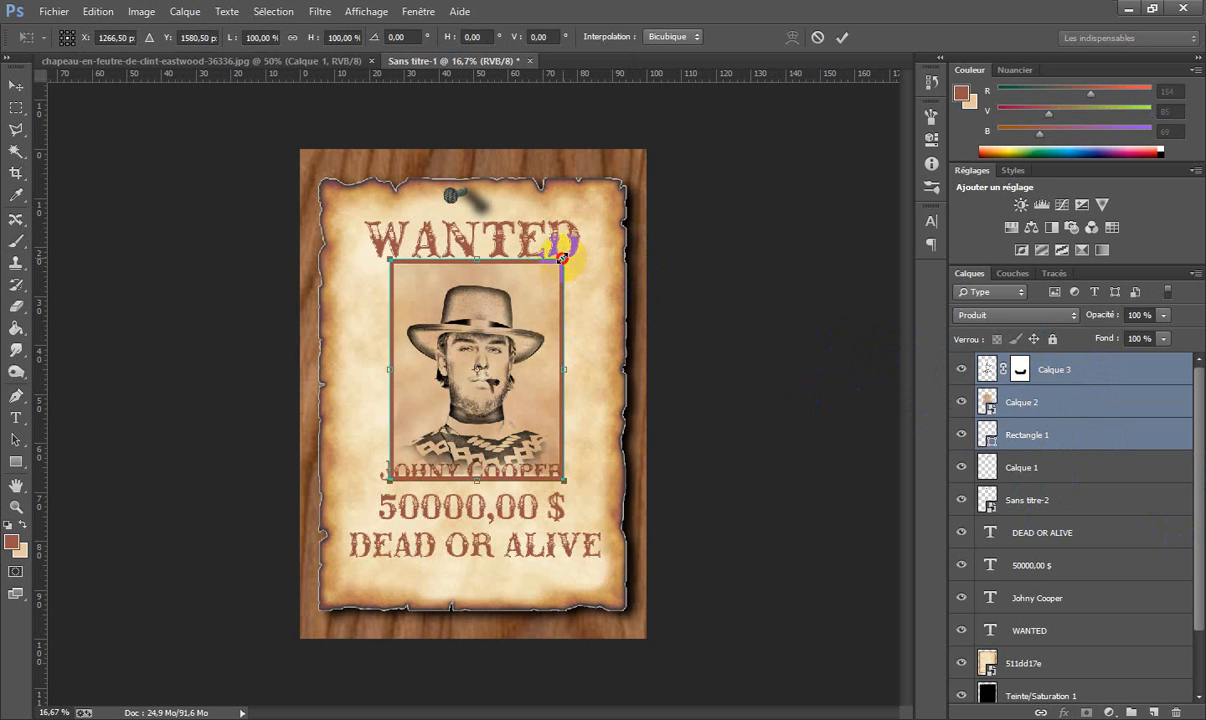
pyautogui.moveTo(562, 258); pyautogui.dragTo(546, 282)
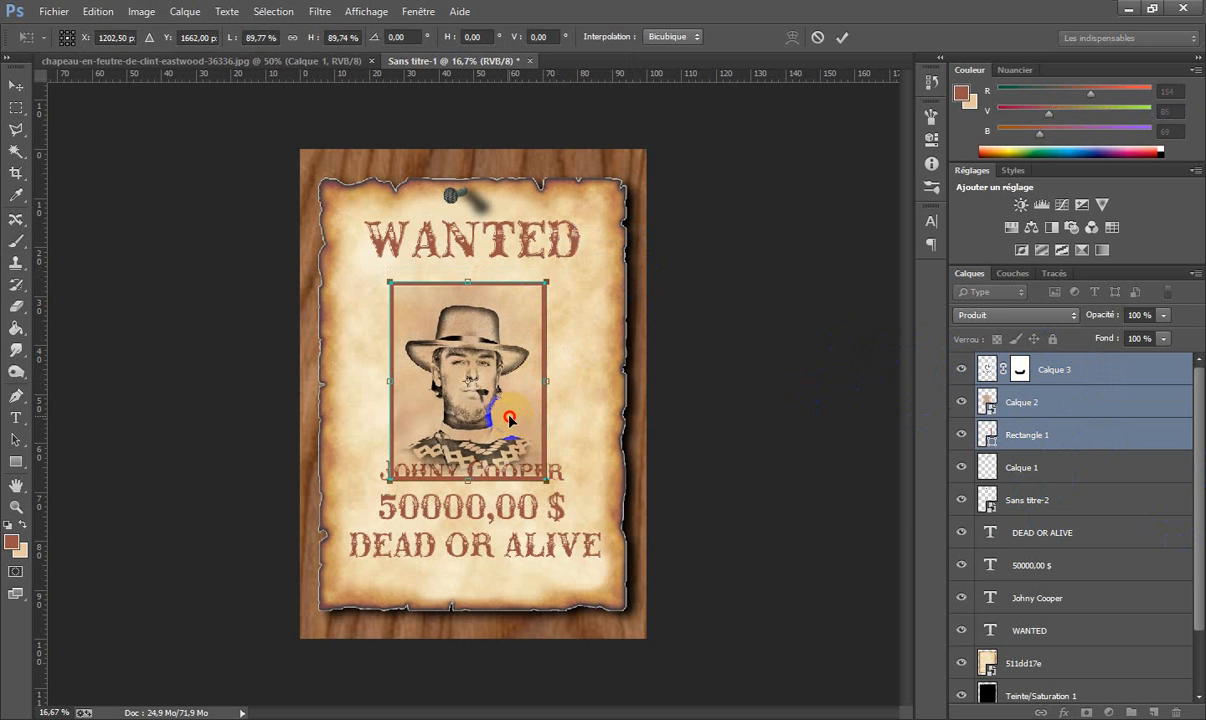
pyautogui.moveTo(509, 418); pyautogui.dragTo(518, 405)
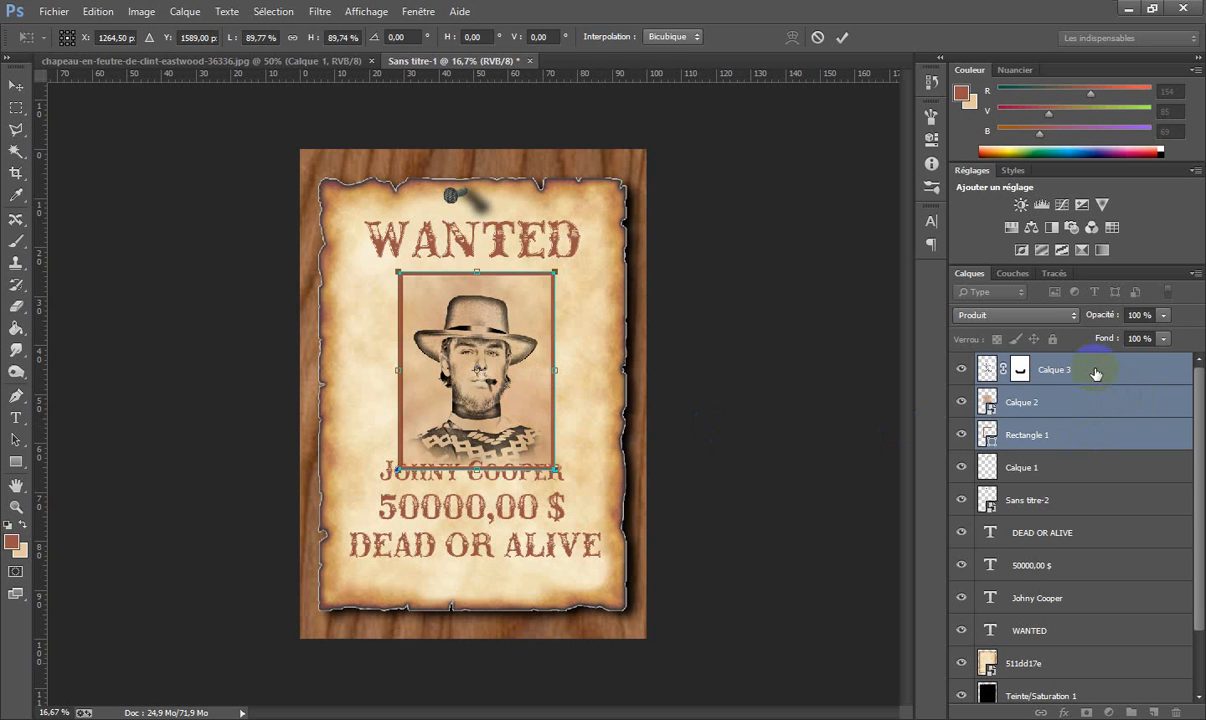
pyautogui.press('b')
pyautogui.press('Return')
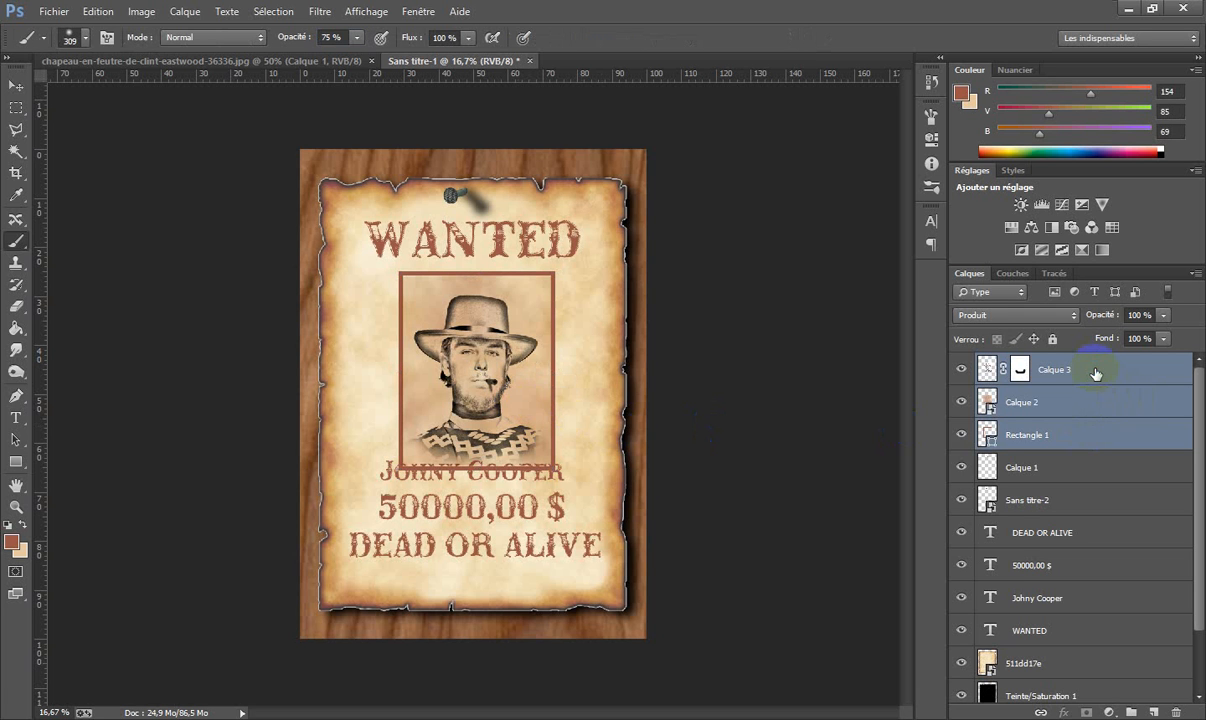
# Move the DEAD OR ALIVE line lower on the poster.
pyautogui.click(1067, 537)
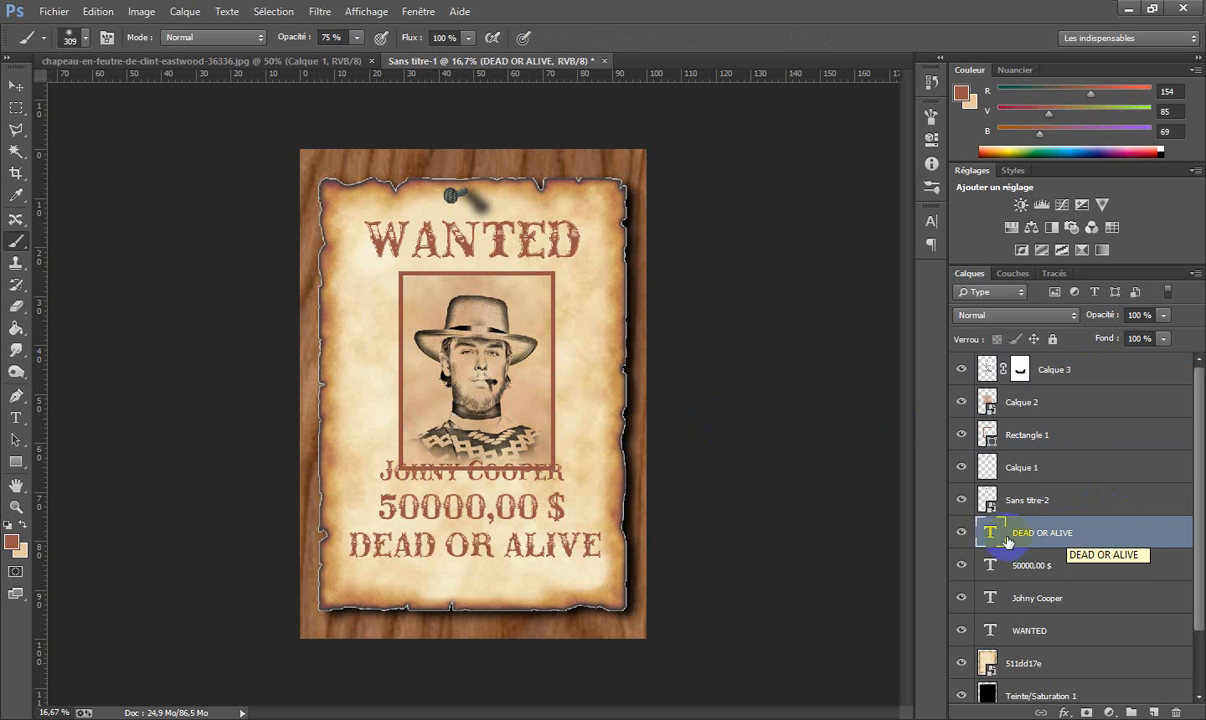
pyautogui.press('t')
pyautogui.tripleClick(491, 581)
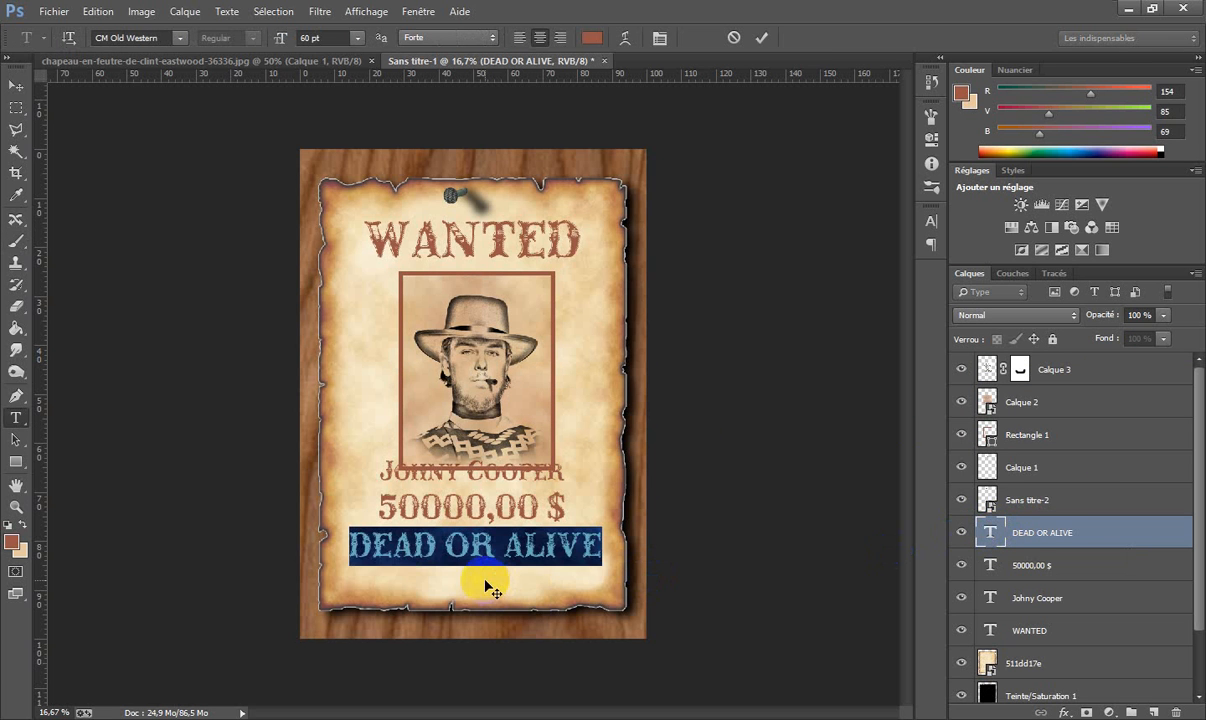
pyautogui.moveTo(478, 582); pyautogui.dragTo(476, 600)
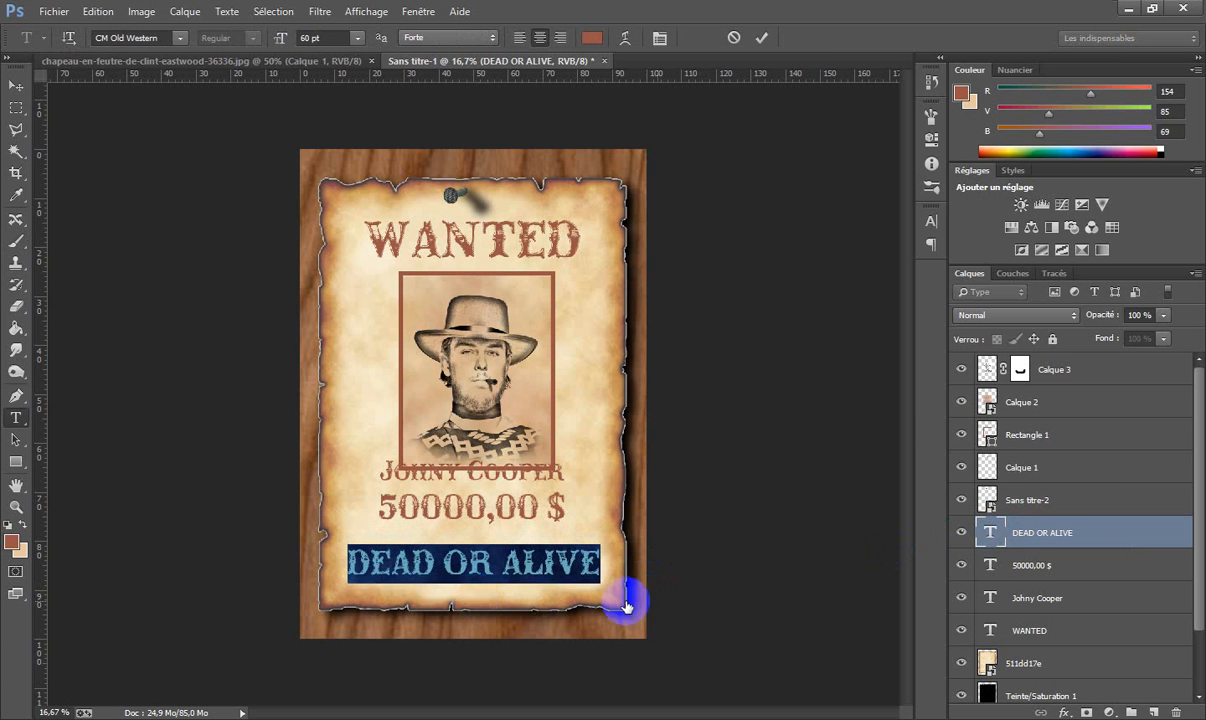
pyautogui.click(993, 572)
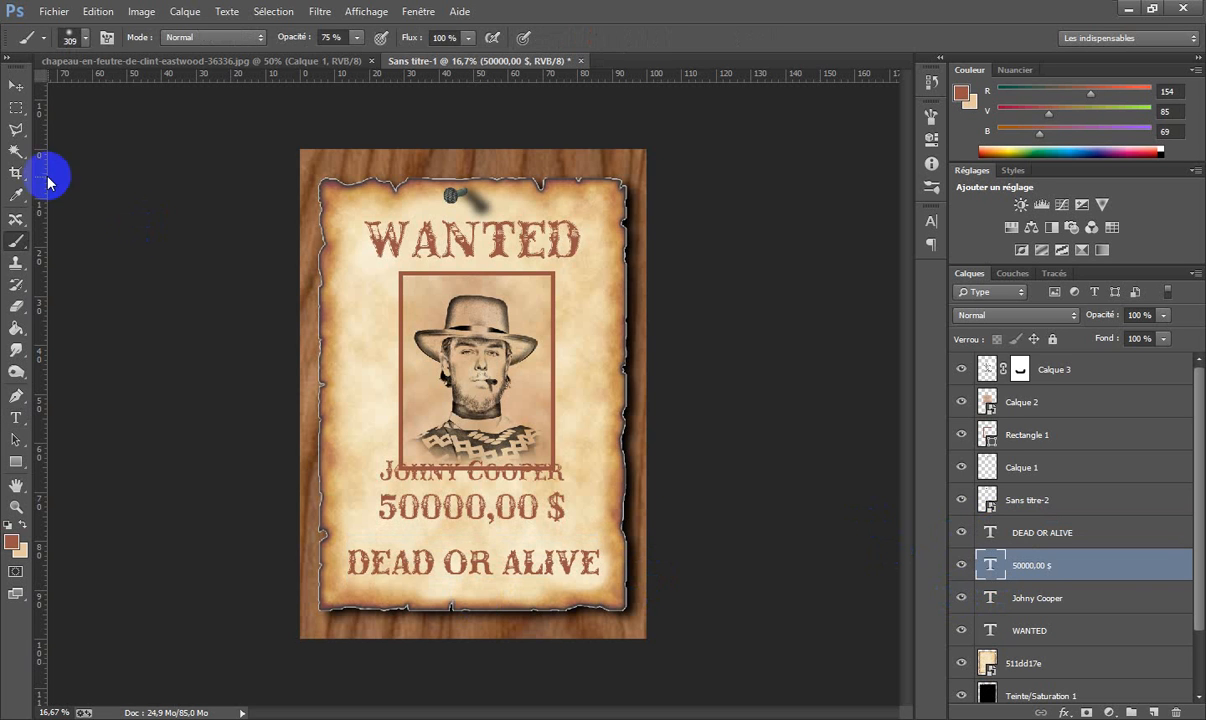
# Shift the 50000,00 $ reward and Johny Cooper name lines down below the portrait.
pyautogui.click(16, 86)
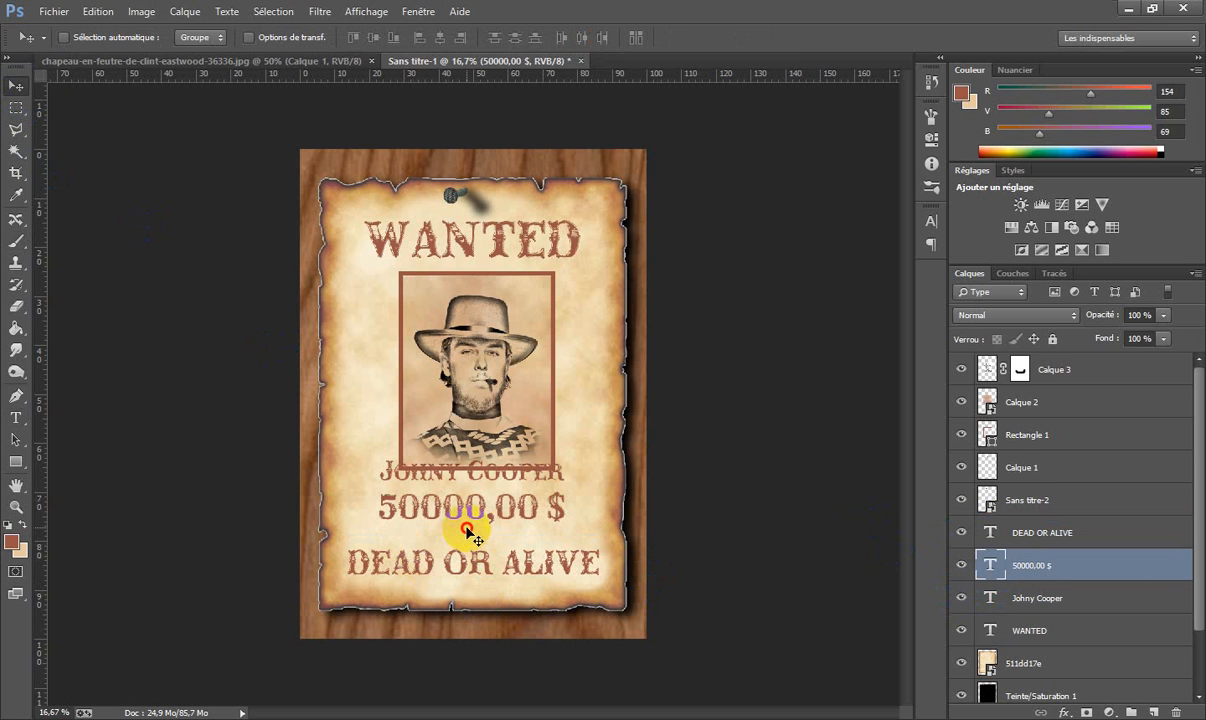
pyautogui.moveTo(468, 530); pyautogui.dragTo(466, 547)
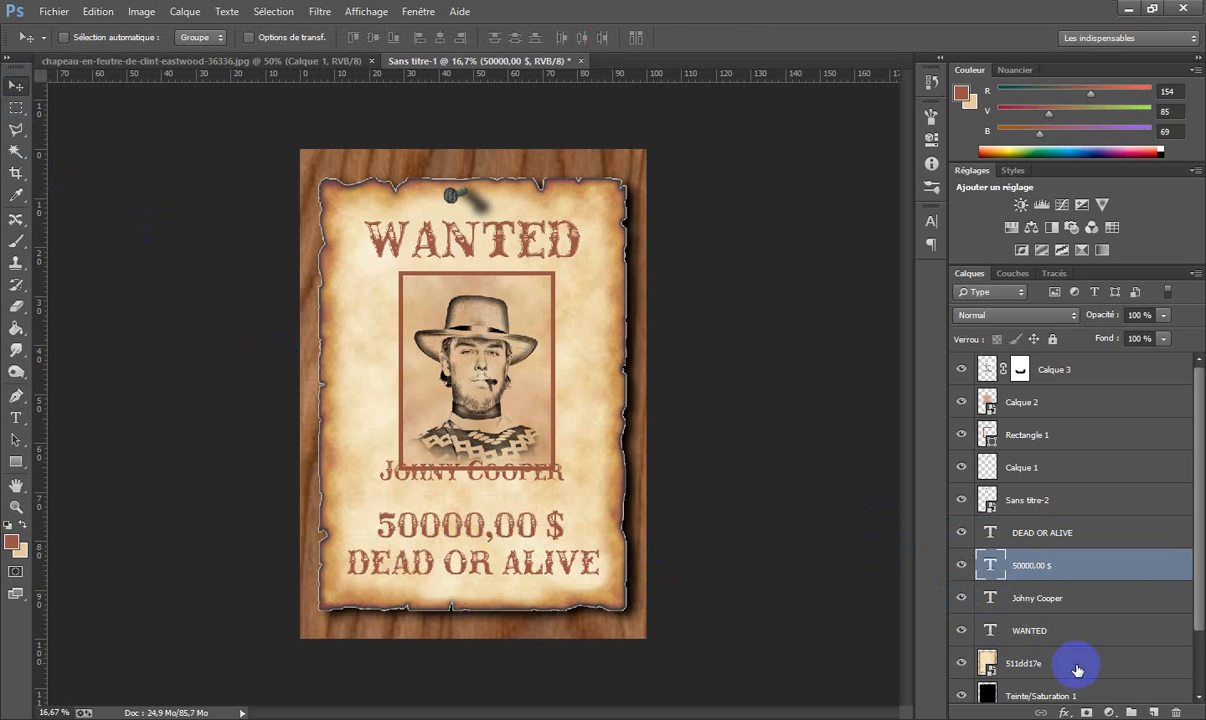
pyautogui.click(995, 605)
pyautogui.moveTo(459, 493); pyautogui.dragTo(457, 513)
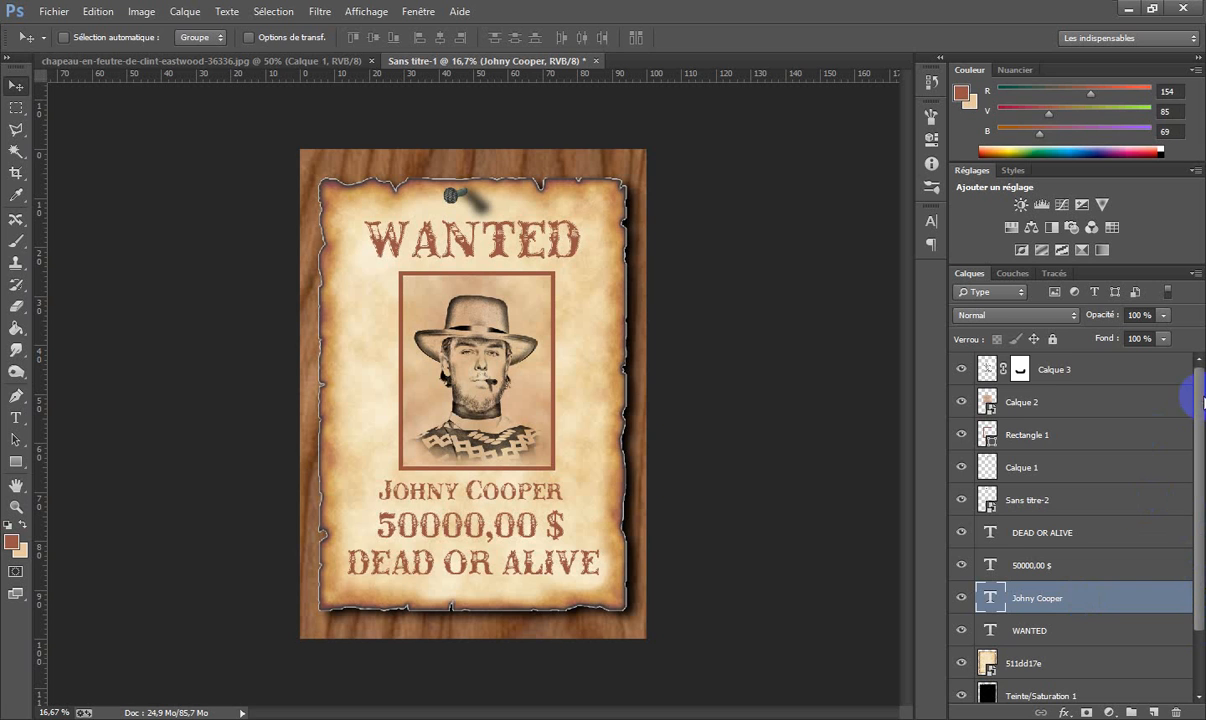
pyautogui.click(1076, 371)
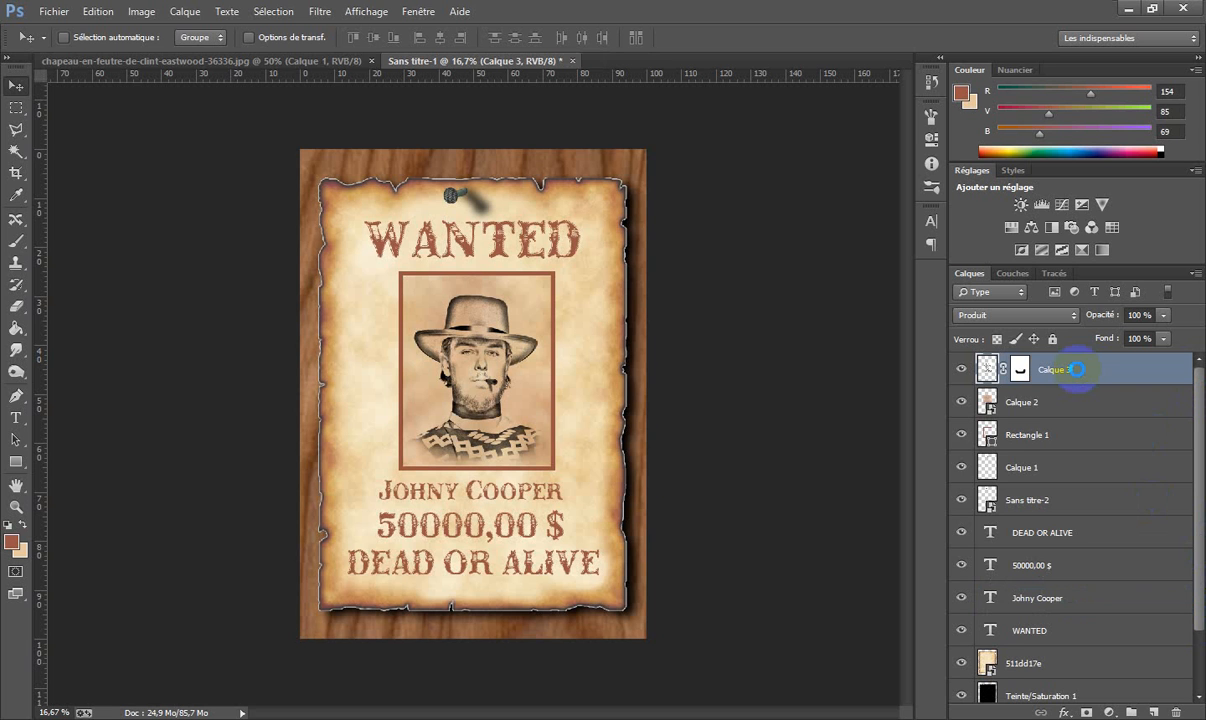
pyautogui.hotkey('ctrl', 'alt', 'shift', 'e')
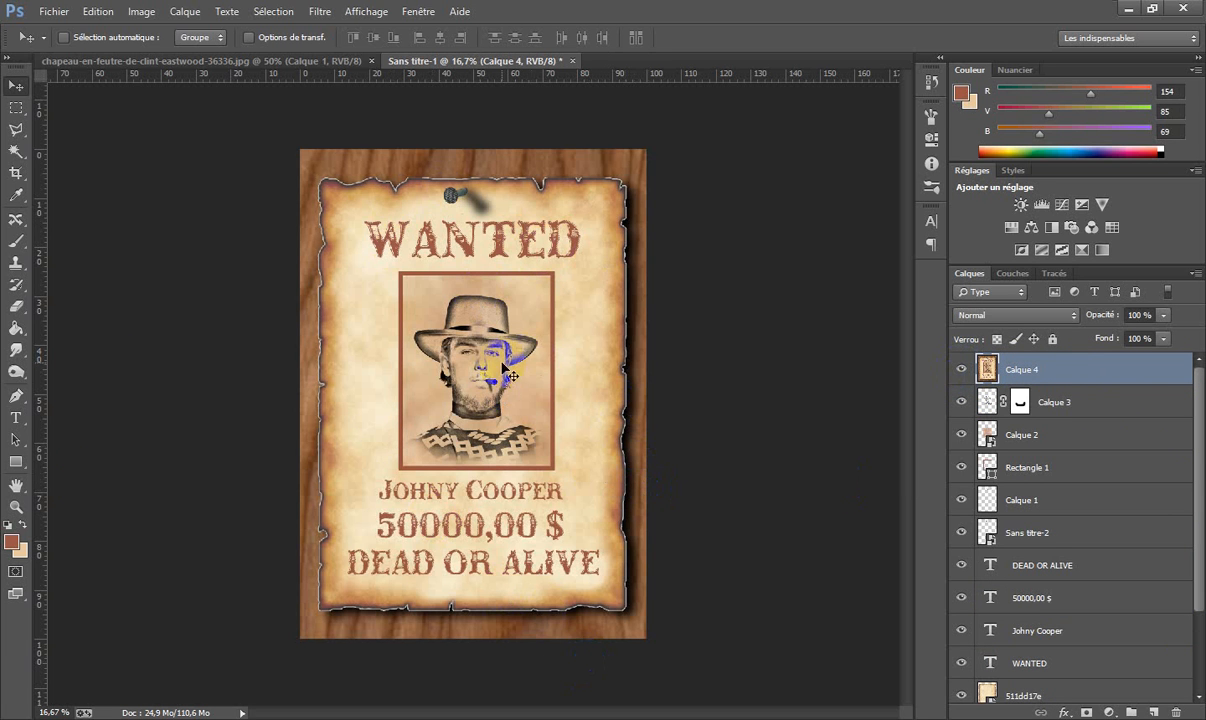
pyautogui.moveTo(552, 306)
pyautogui.mouseDown()
pyautogui.moveTo(428, 362)
pyautogui.moveTo(470, 437)
pyautogui.mouseUp()
pyautogui.moveTo(475, 432); pyautogui.dragTo(458, 333)
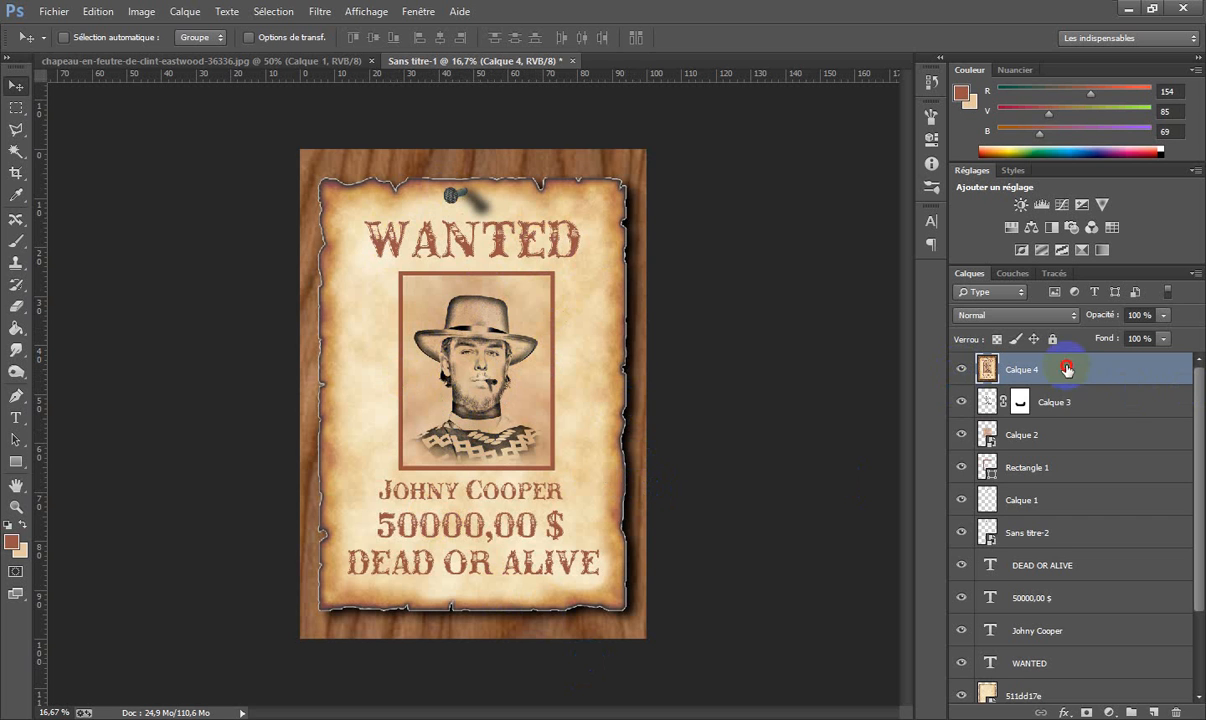
pyautogui.moveTo(1069, 369)
pyautogui.mouseDown()
pyautogui.moveTo(1184, 668)
pyautogui.moveTo(1186, 712)
pyautogui.mouseUp()
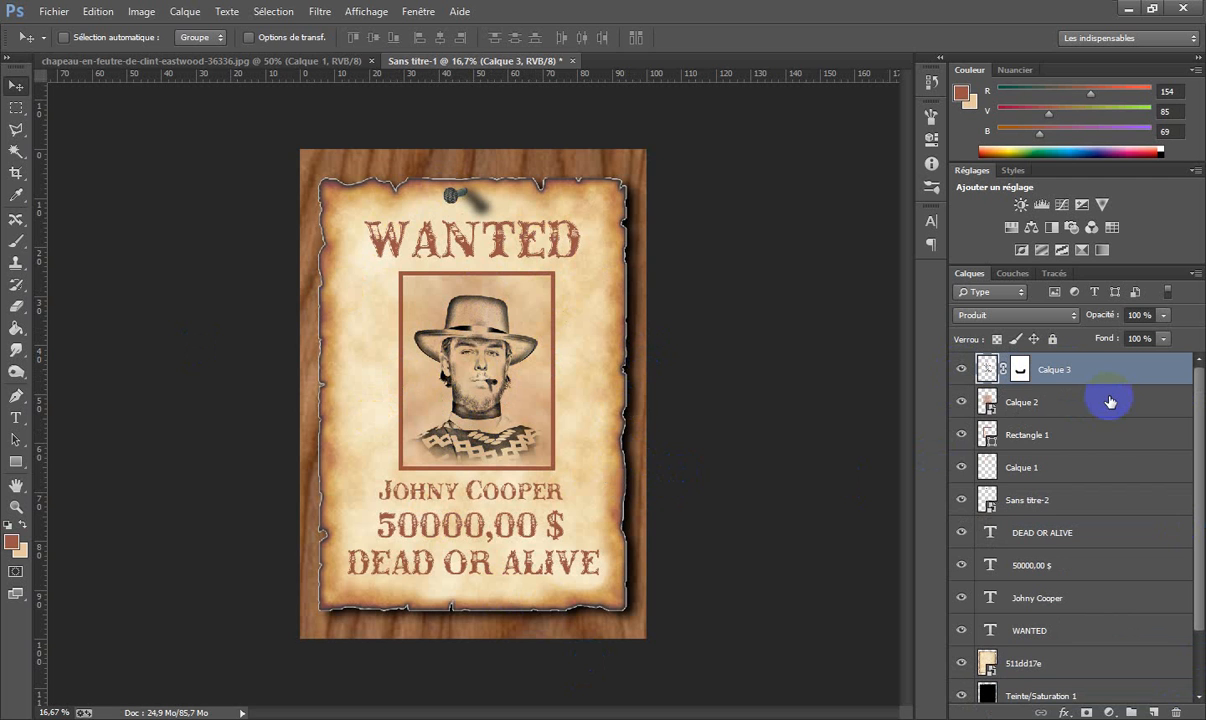
# Import the crumpled paper image Crumble..jpg into the poster.
pyautogui.click(54, 12)
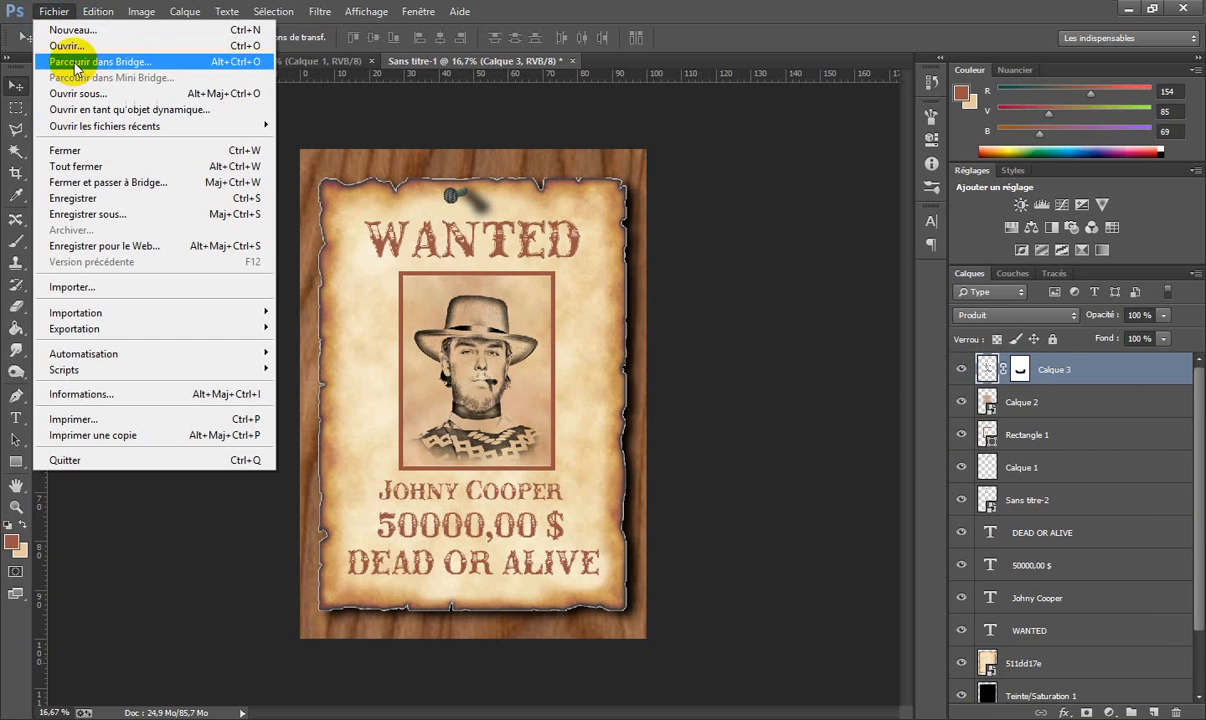
pyautogui.click(94, 287)
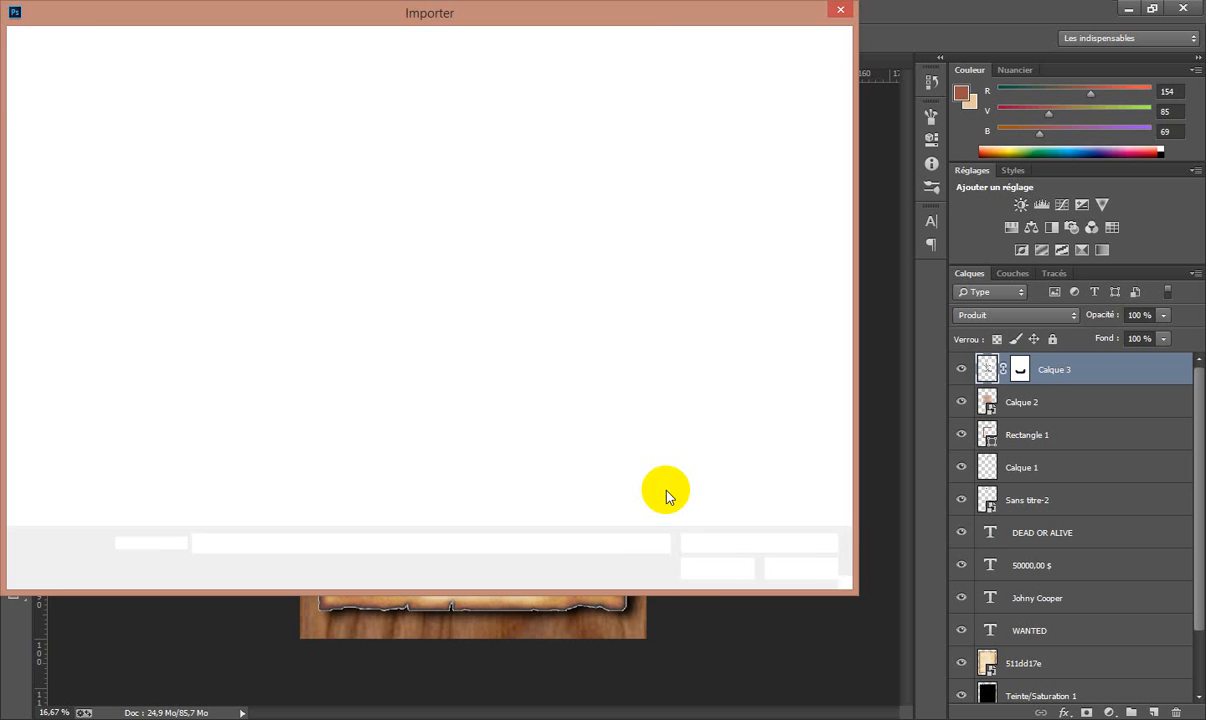
pyautogui.click(603, 132)
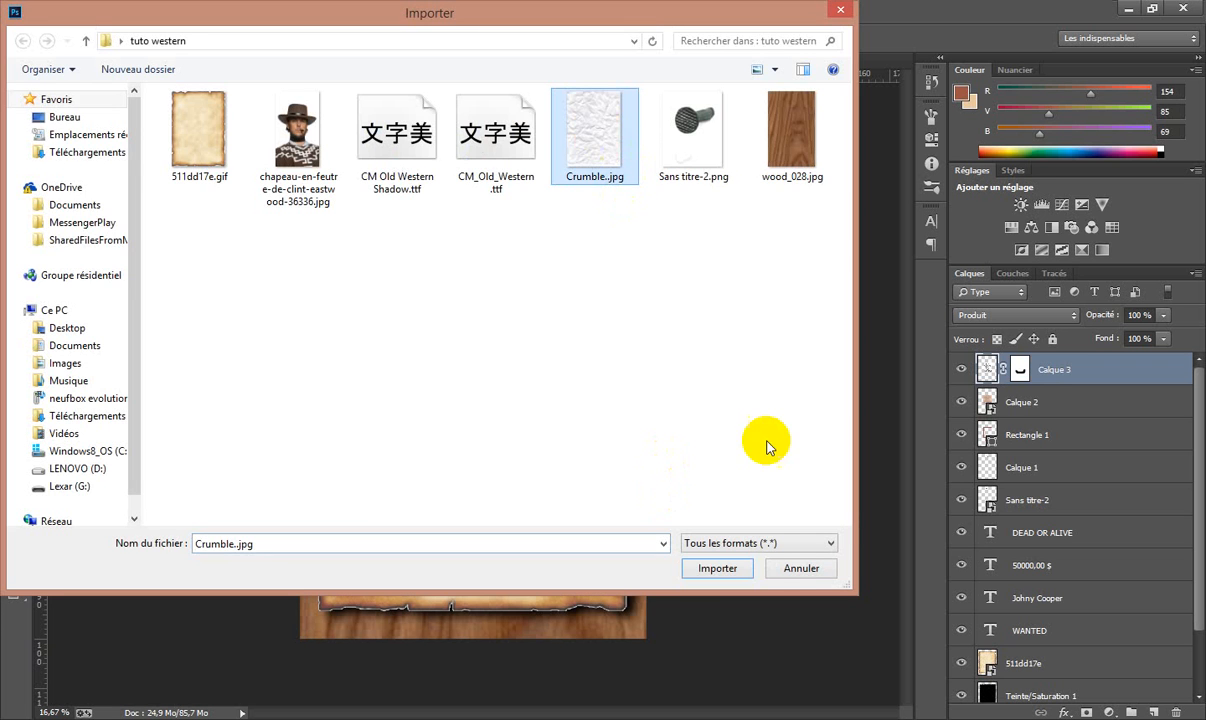
pyautogui.click(738, 570)
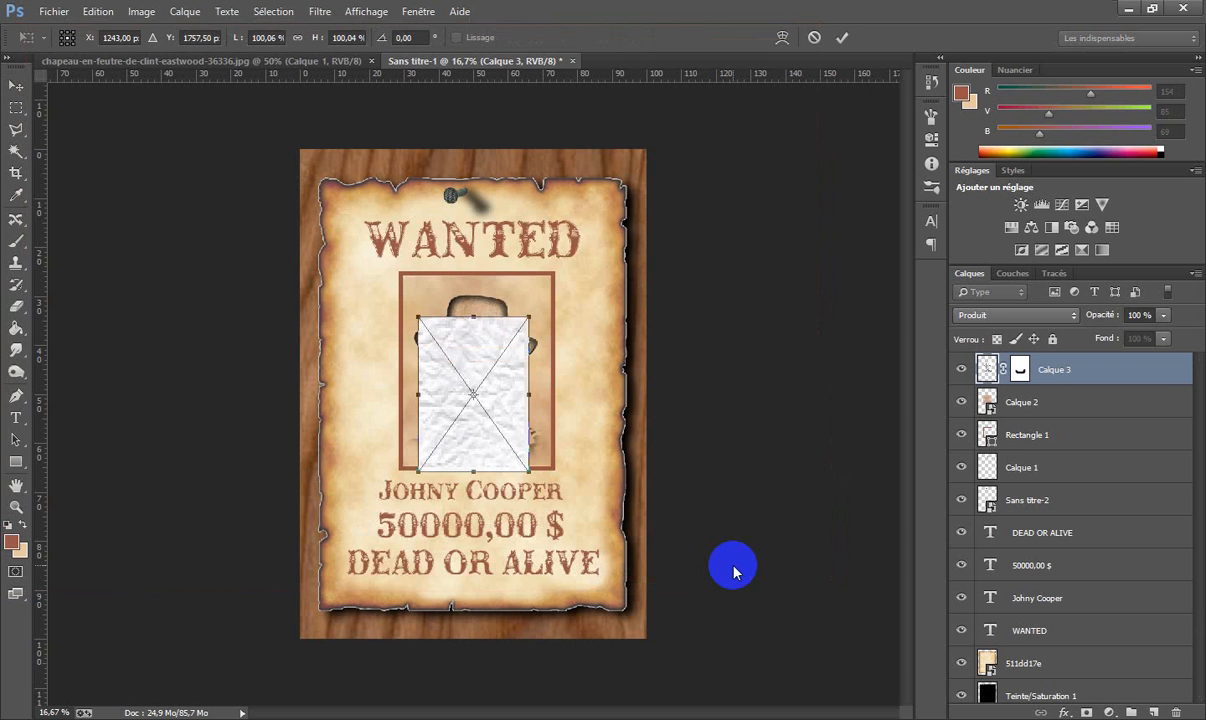
# Stretch the crumpled paper from corner to corner so it covers the poster.
pyautogui.moveTo(420, 320); pyautogui.dragTo(314, 170)
pyautogui.moveTo(528, 470); pyautogui.dragTo(638, 627)
pyautogui.press('Return')
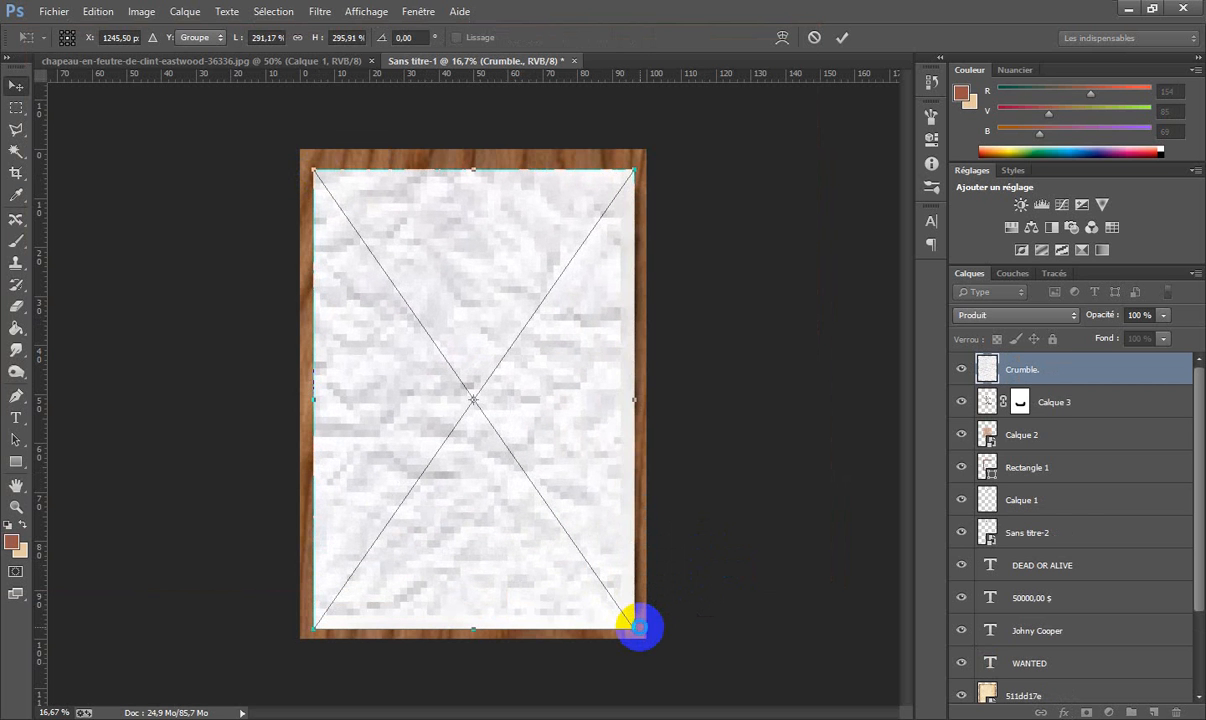
pyautogui.scroll(-3, 1055, 630)
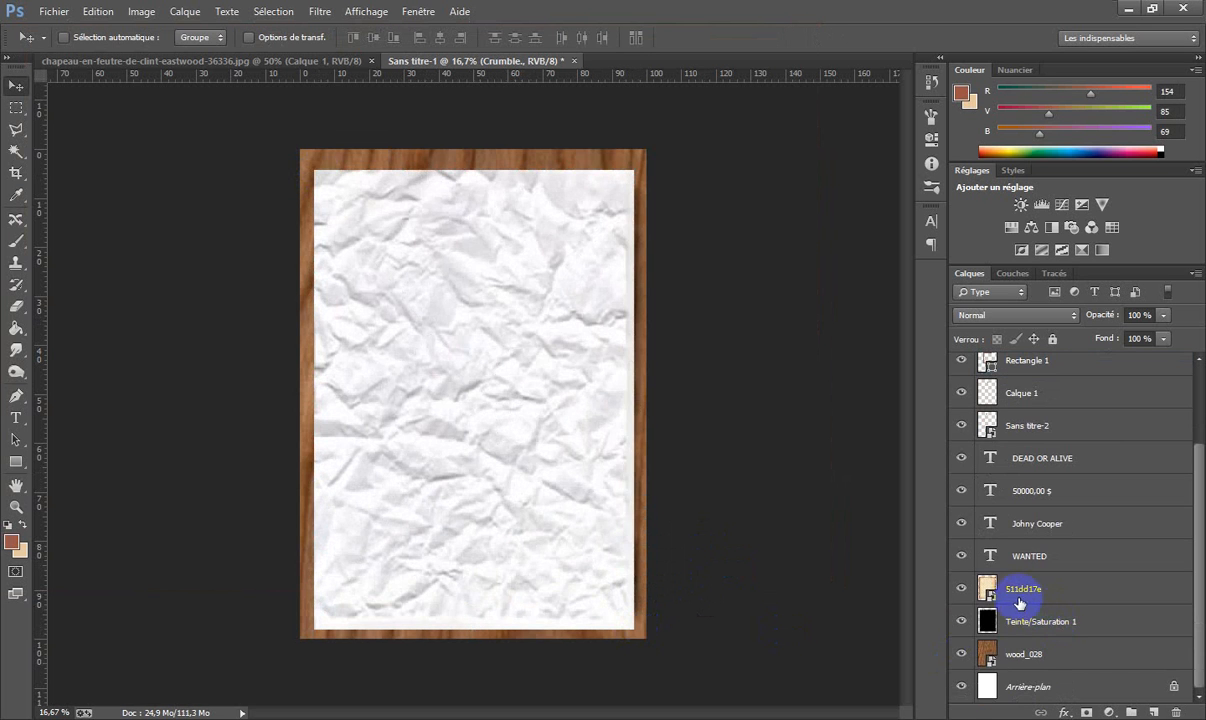
# Place the Crumble layer just above 511dd17e and mask it to the torn parchment's shape.
pyautogui.click(1021, 598)
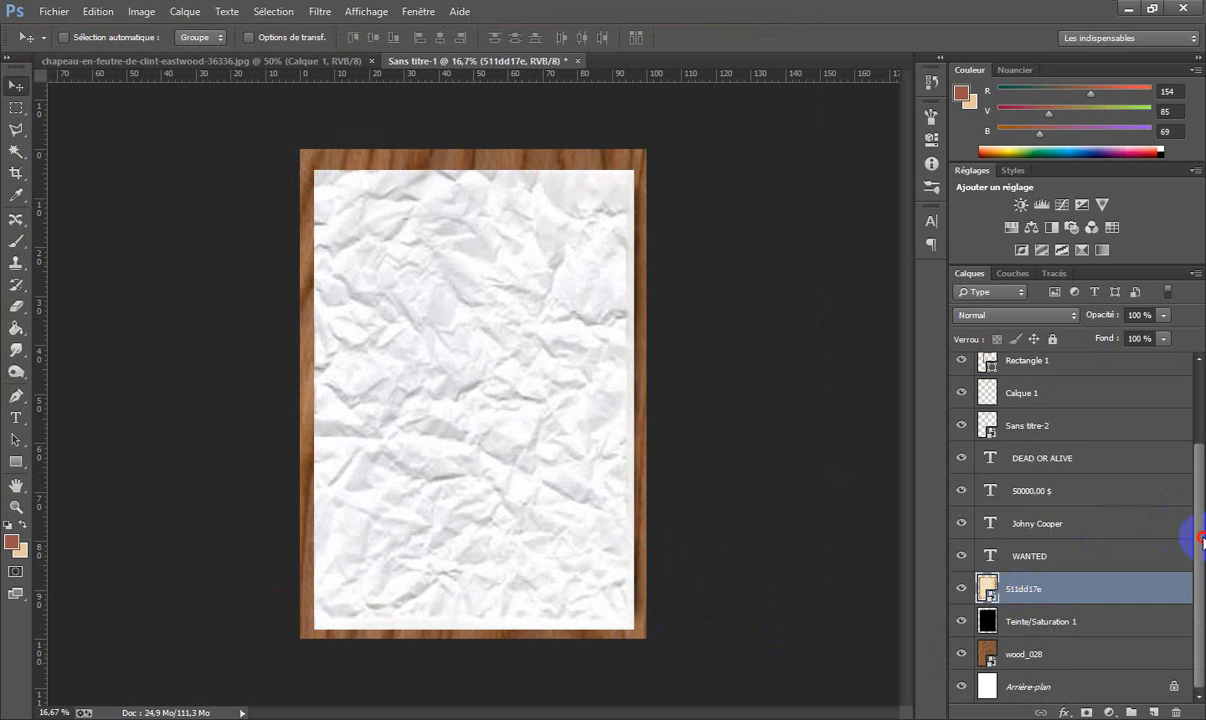
pyautogui.moveTo(1200, 540); pyautogui.dragTo(1195, 369)
pyautogui.click(1058, 370)
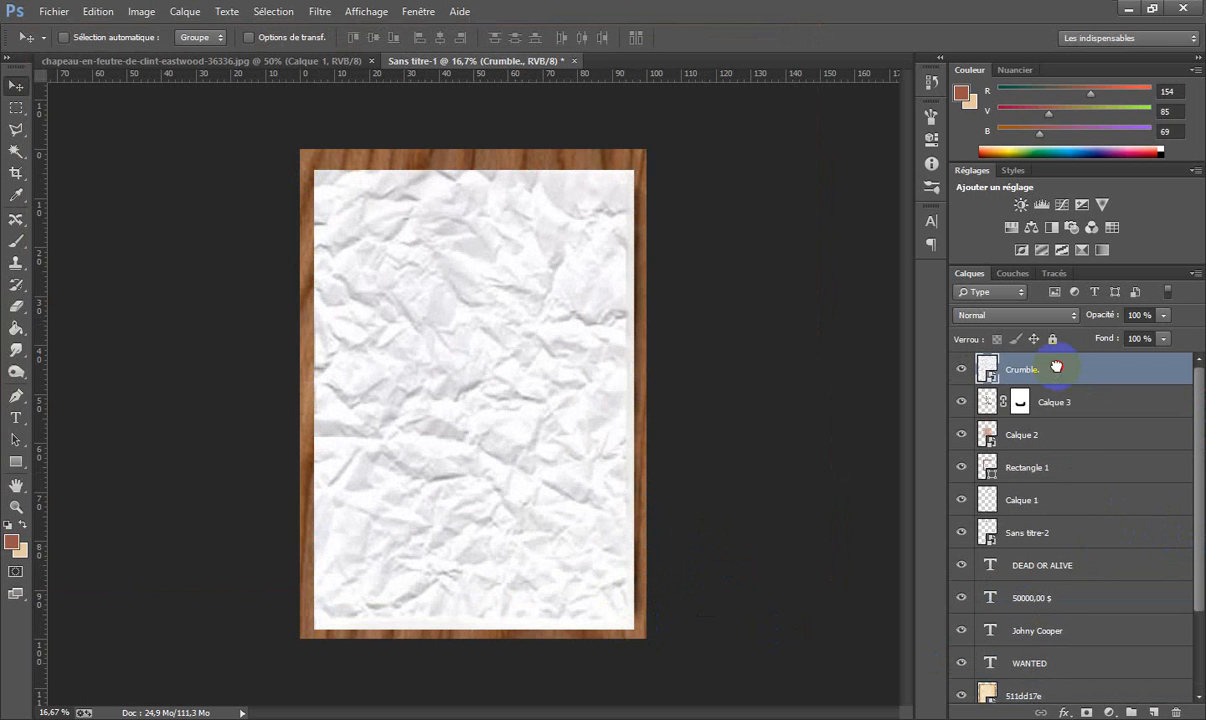
pyautogui.moveTo(1056, 367); pyautogui.dragTo(1069, 672)
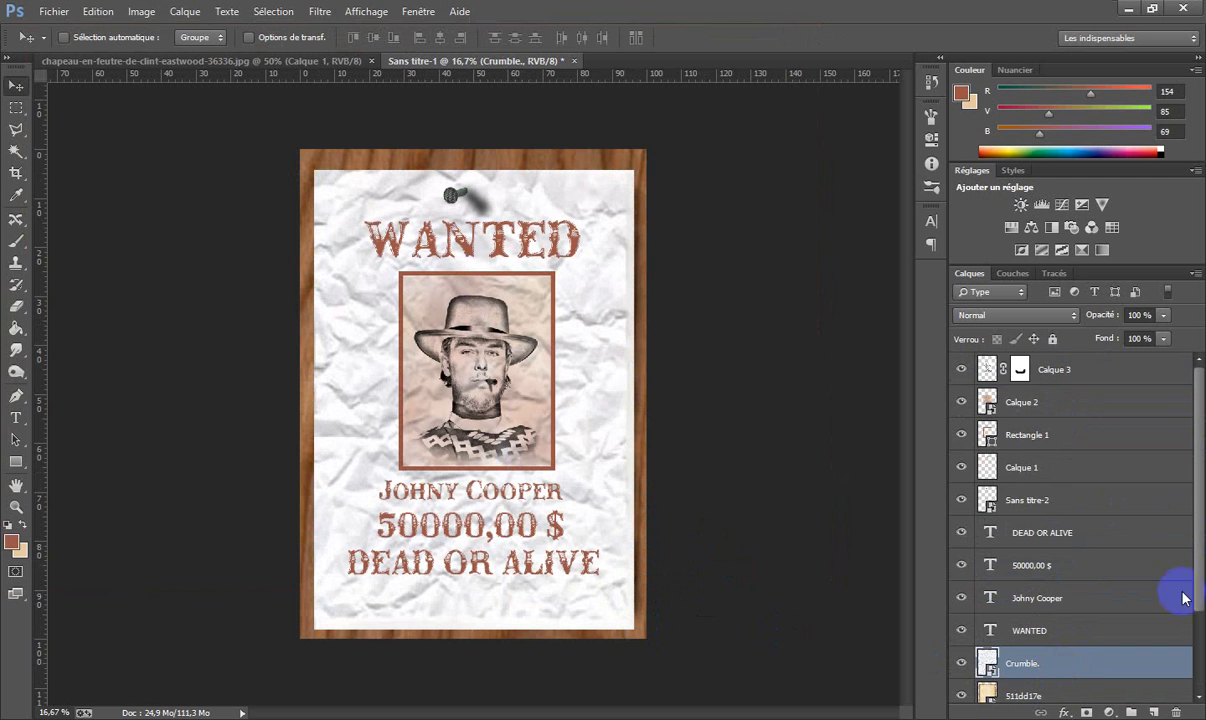
pyautogui.moveTo(1192, 480); pyautogui.dragTo(1192, 540)
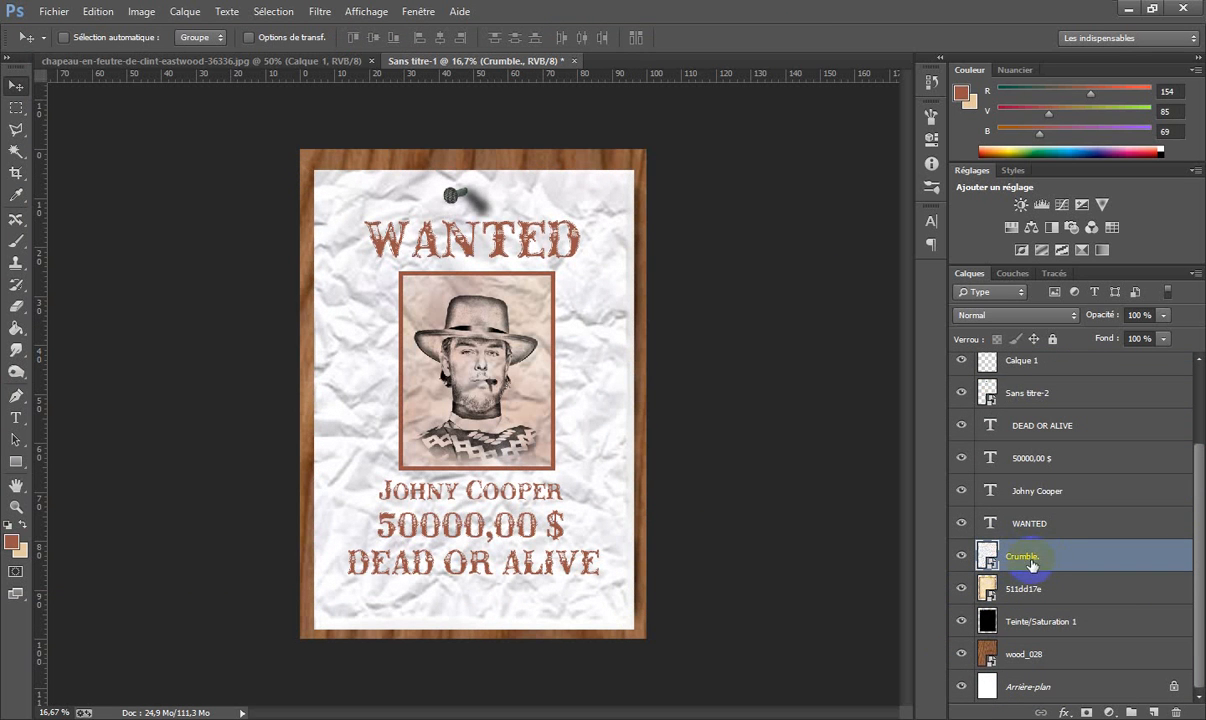
pyautogui.keyDown('ctrl'); pyautogui.click(987, 588); pyautogui.keyUp('ctrl')
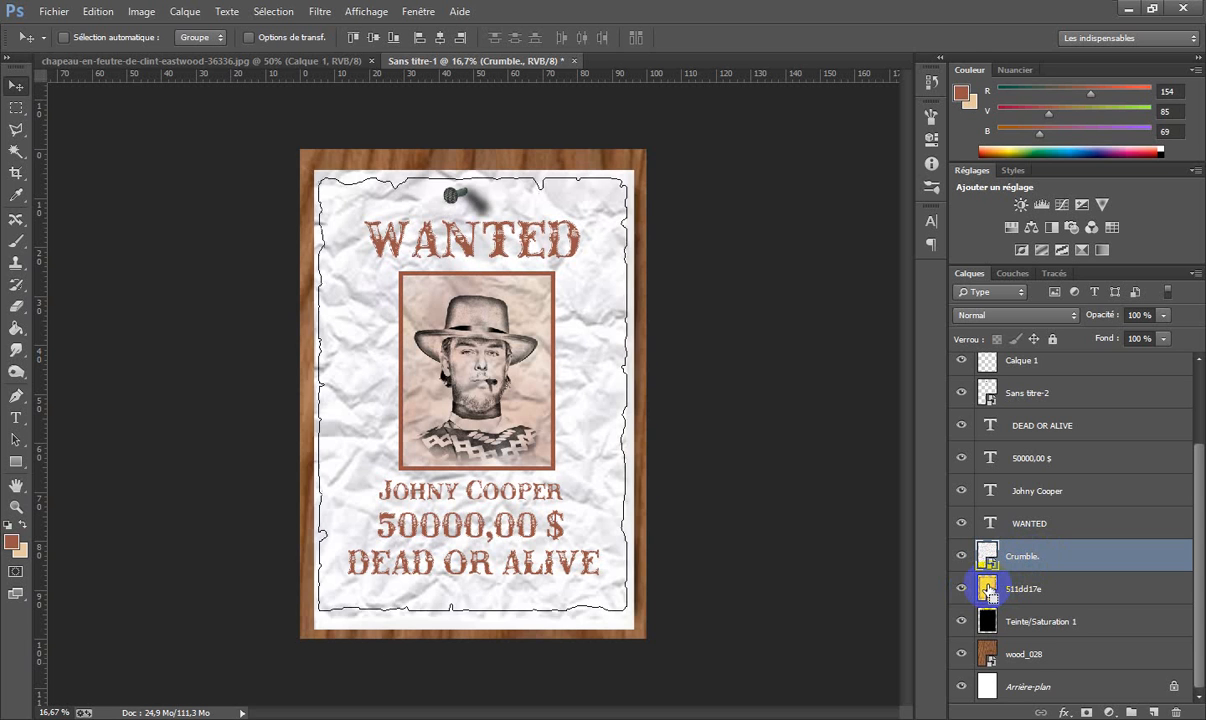
pyautogui.click(1085, 712)
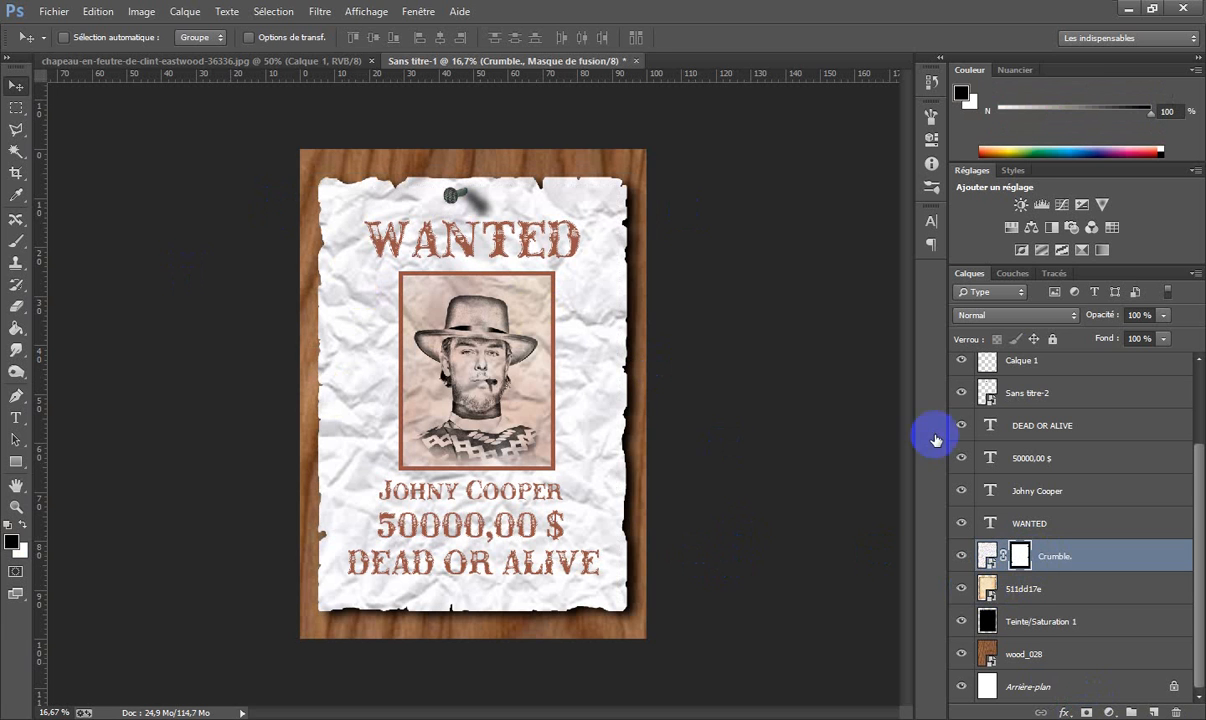
# Try Superposition, Incrustation and Lumière tamisée, then blend the paper in Produit at 59% opacity.
pyautogui.click(1068, 315)
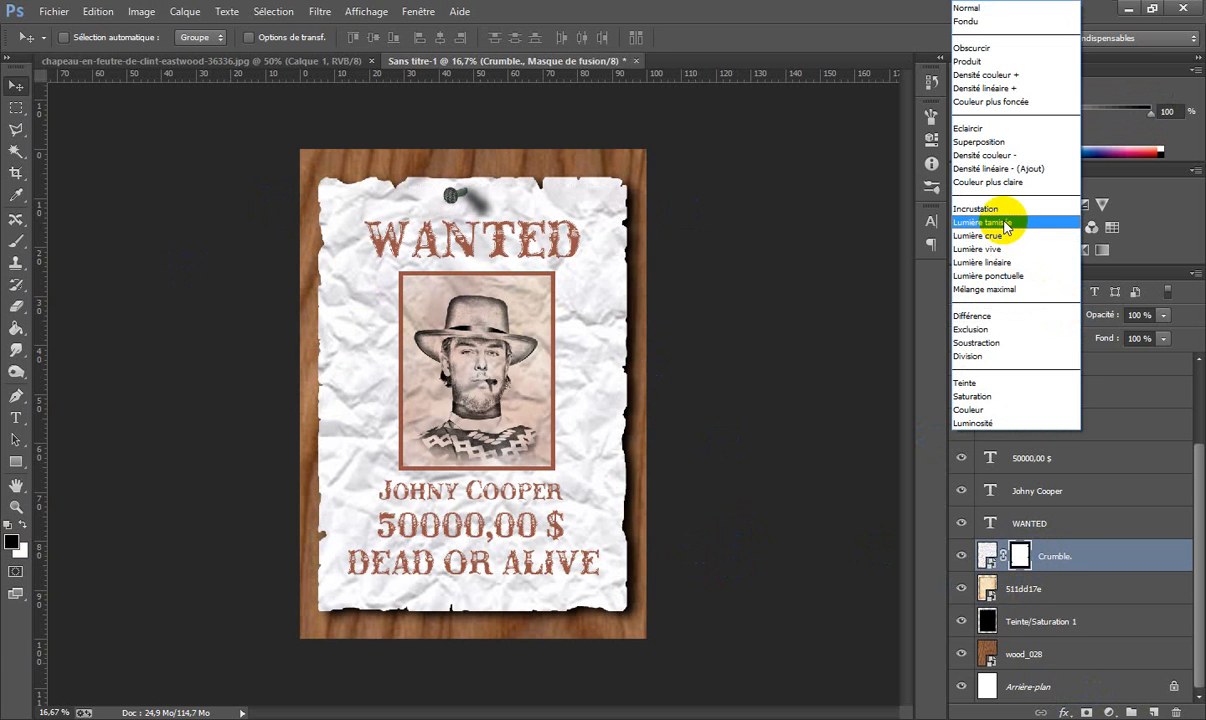
pyautogui.click(1057, 560)
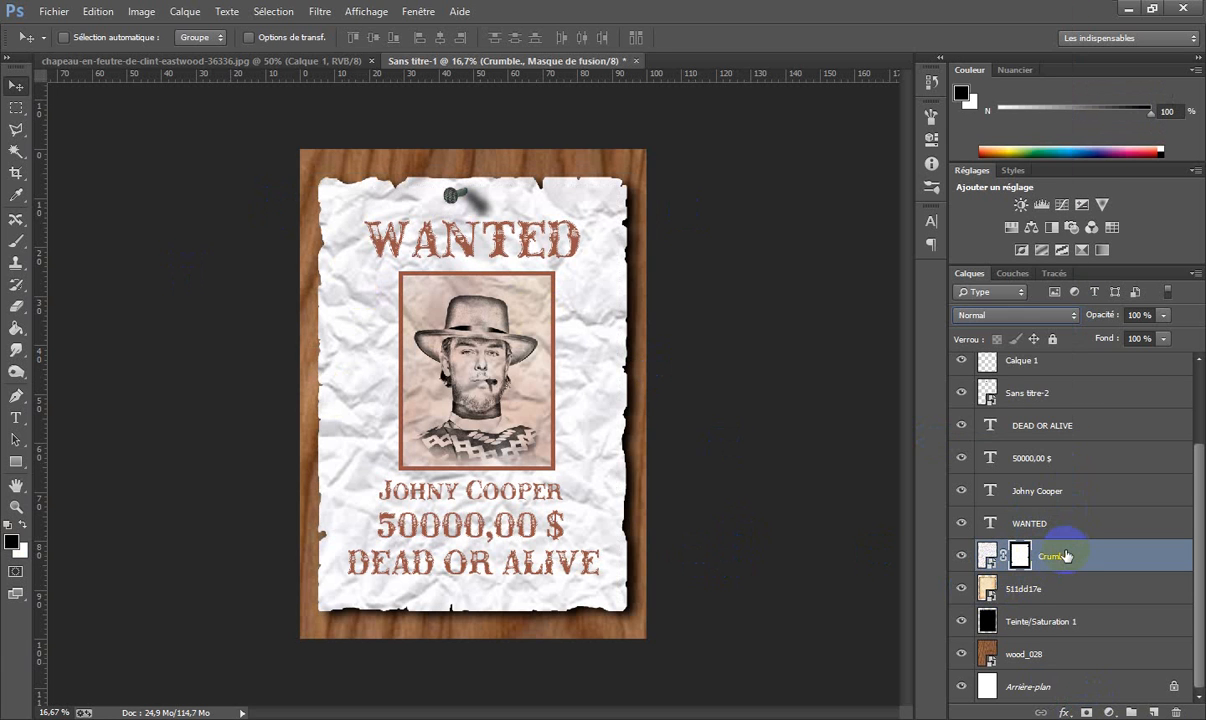
pyautogui.click(1068, 315)
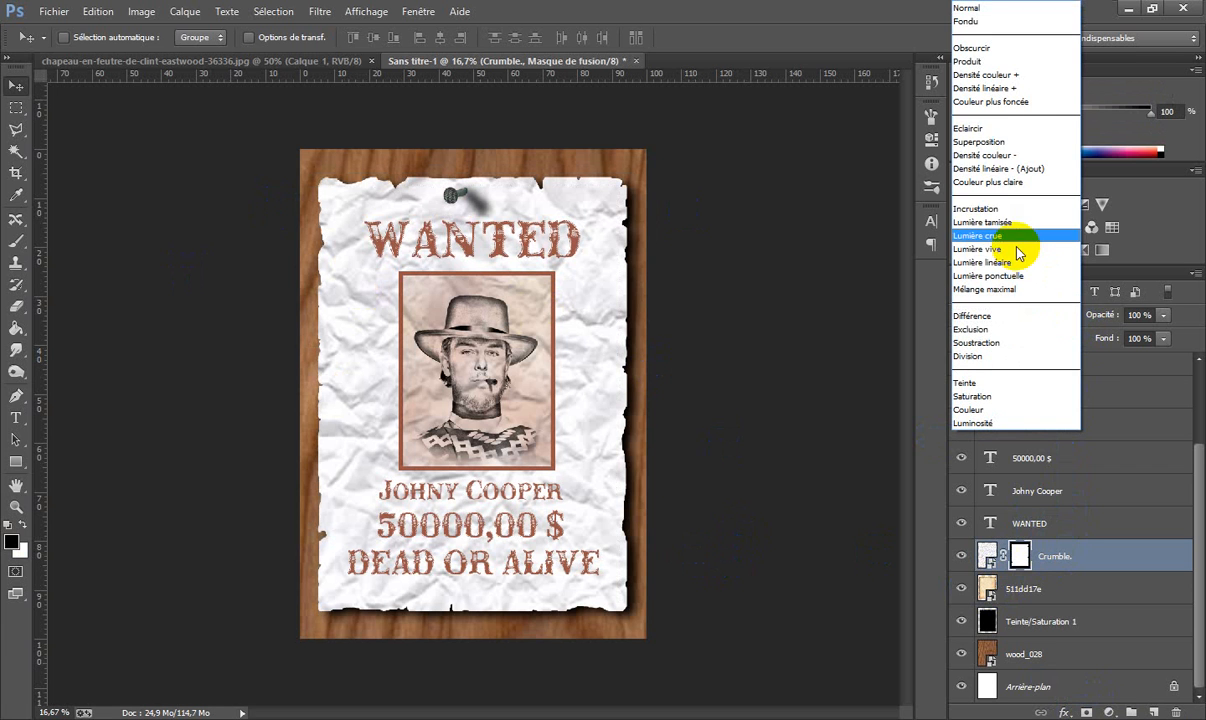
pyautogui.click(1006, 145)
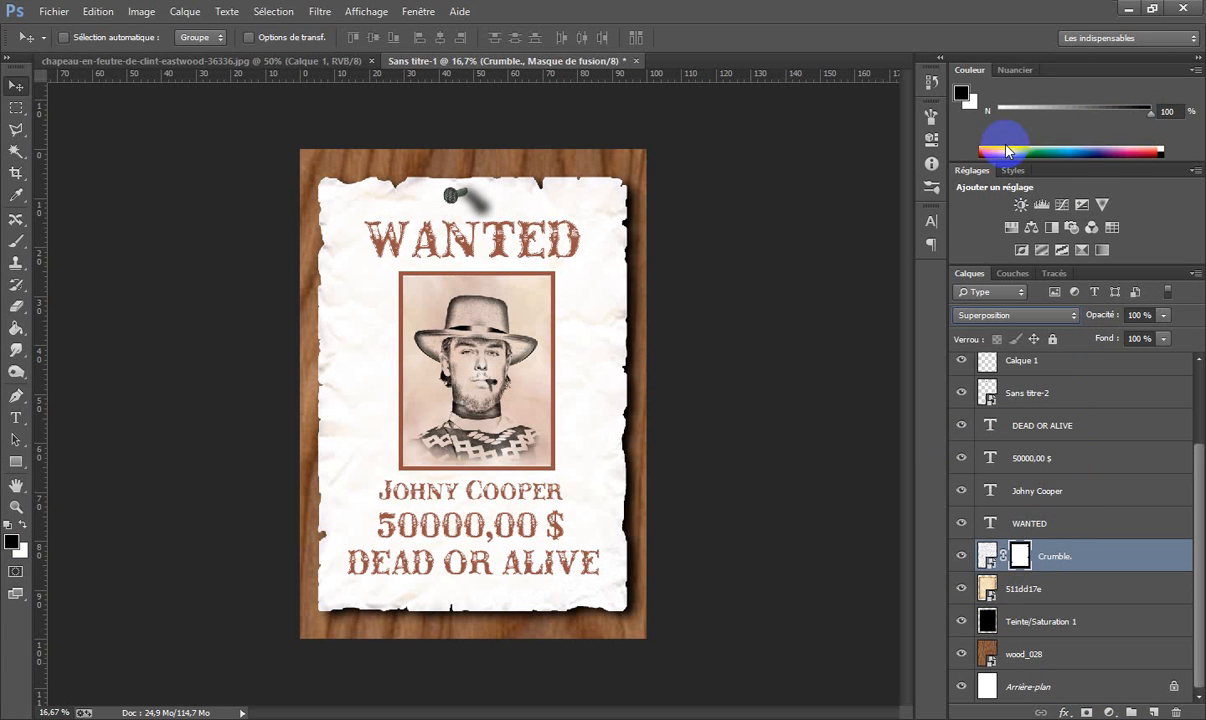
pyautogui.click(1068, 315)
pyautogui.click(992, 209)
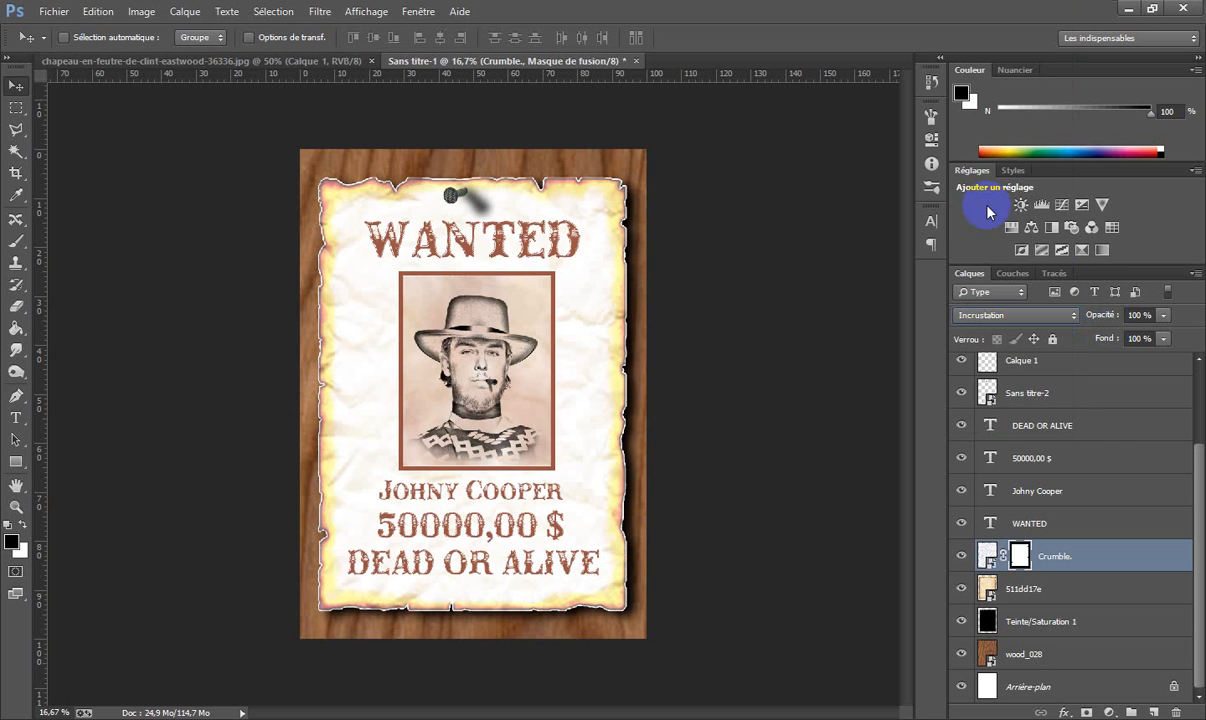
pyautogui.click(1068, 314)
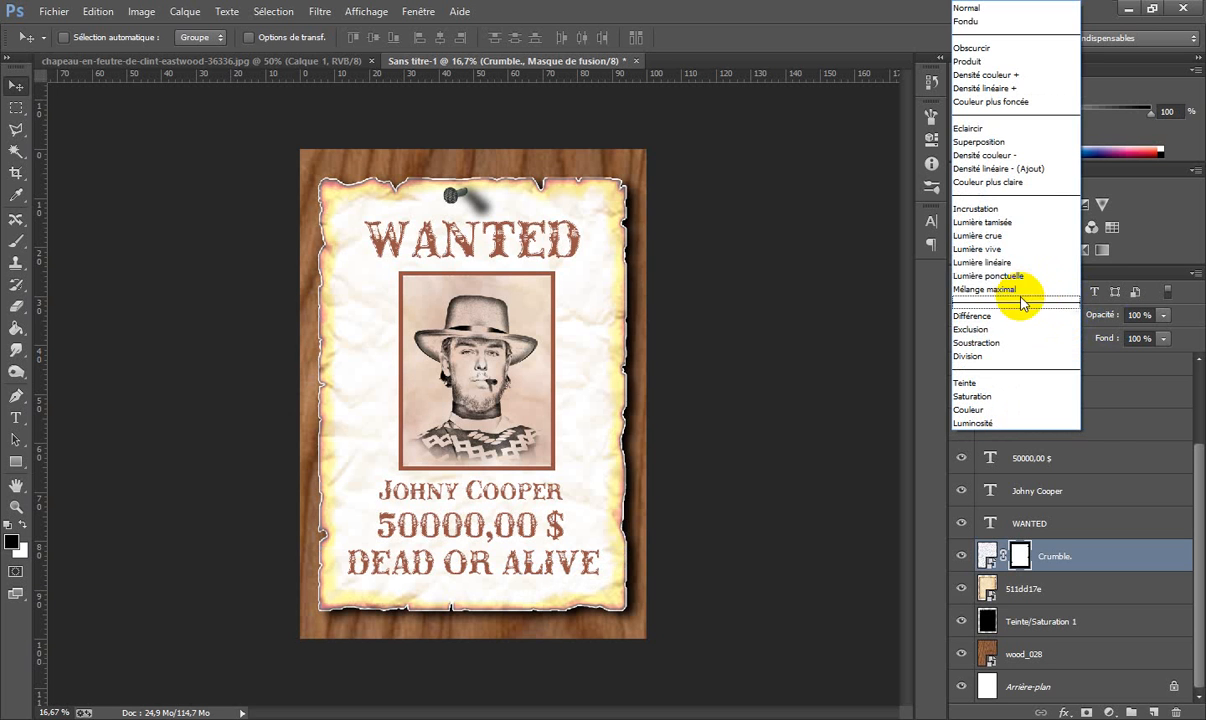
pyautogui.click(1016, 223)
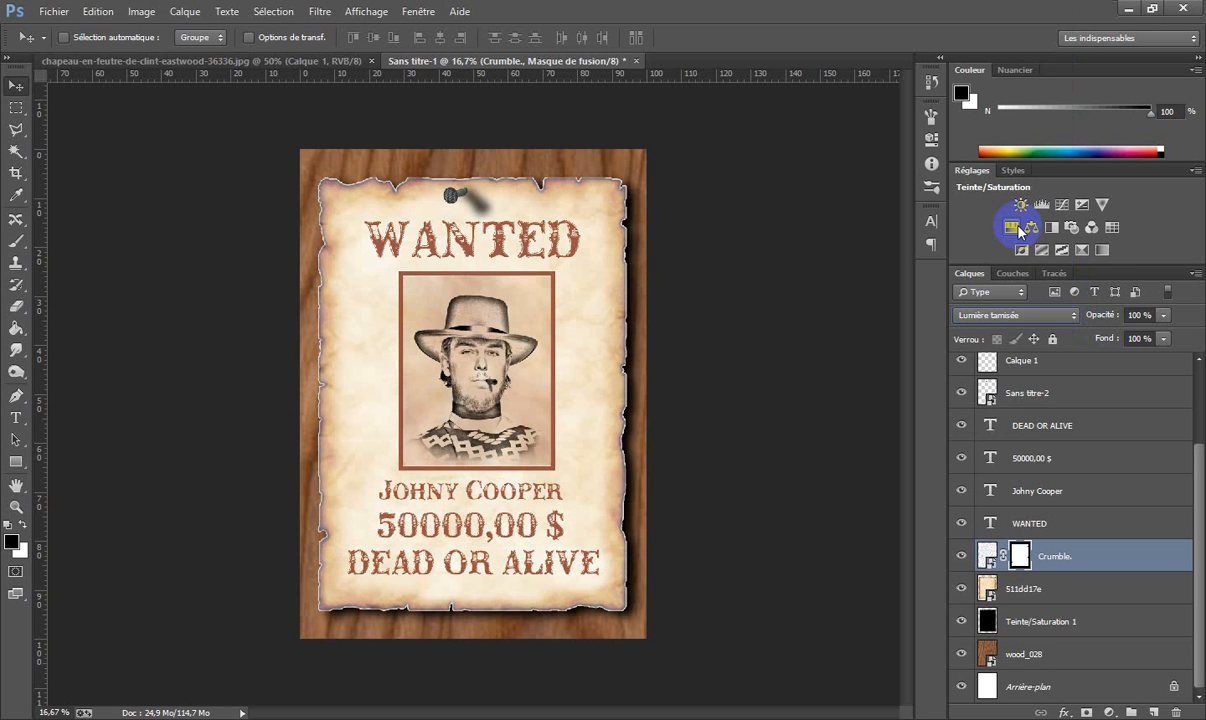
pyautogui.click(1068, 316)
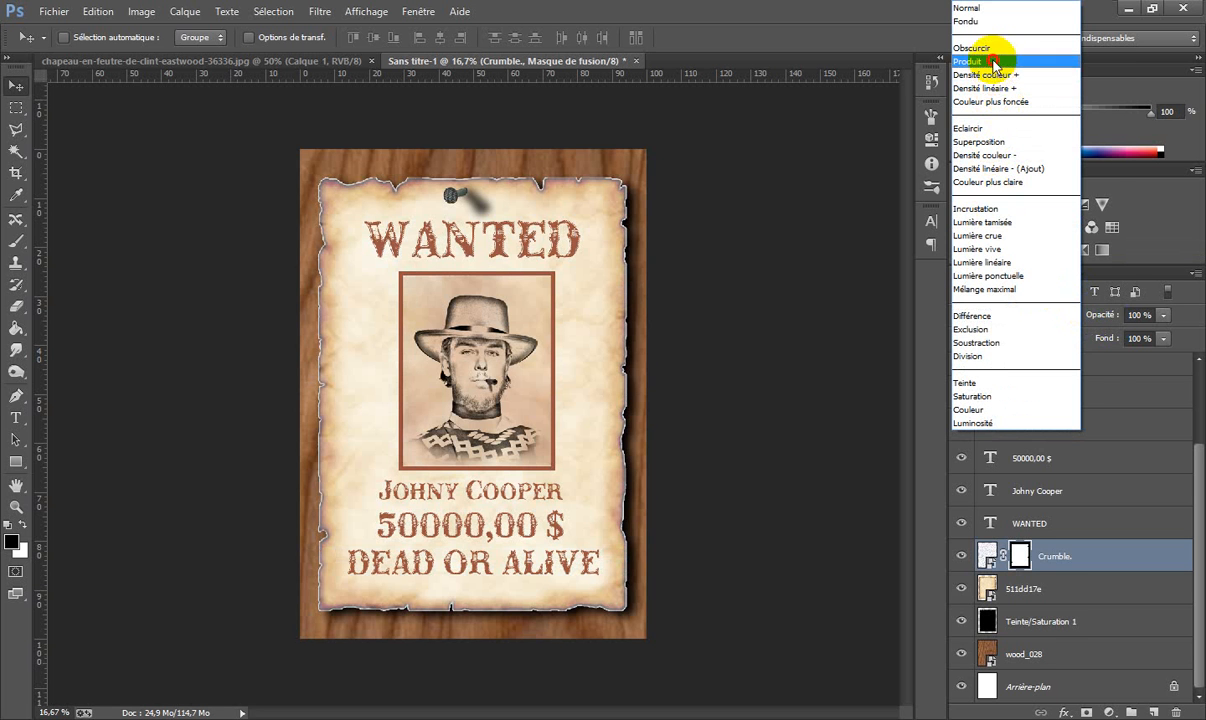
pyautogui.click(995, 61)
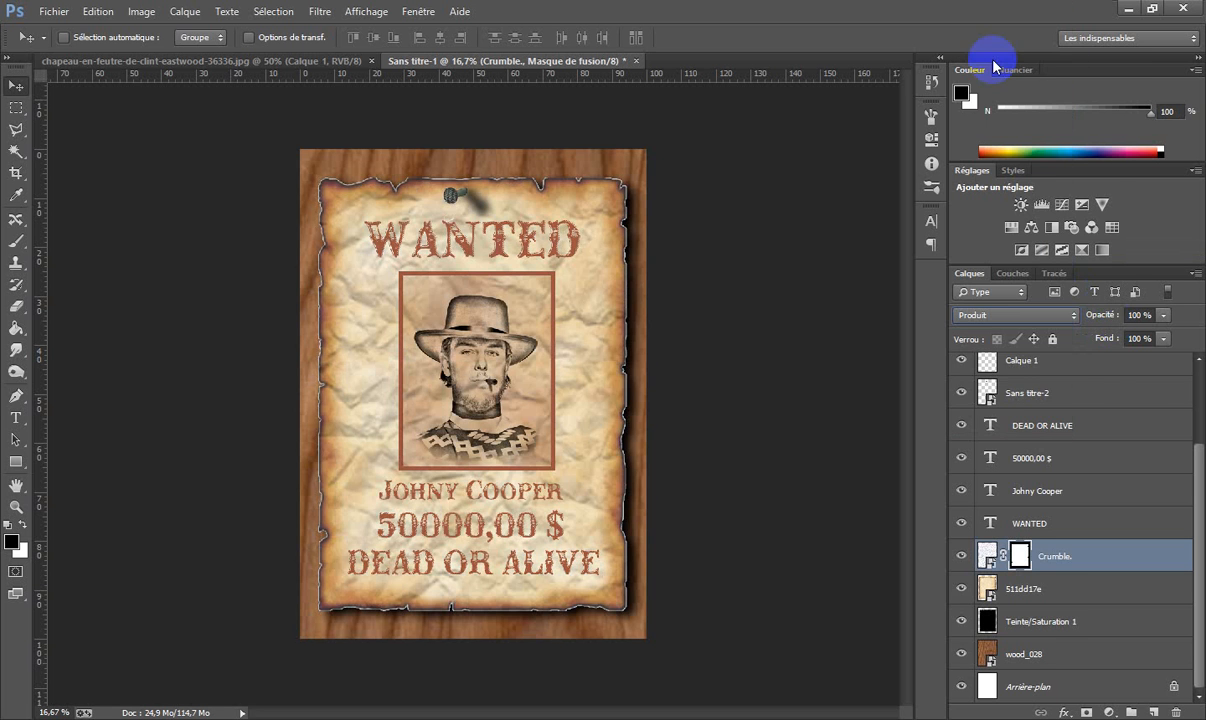
pyautogui.click(1164, 316)
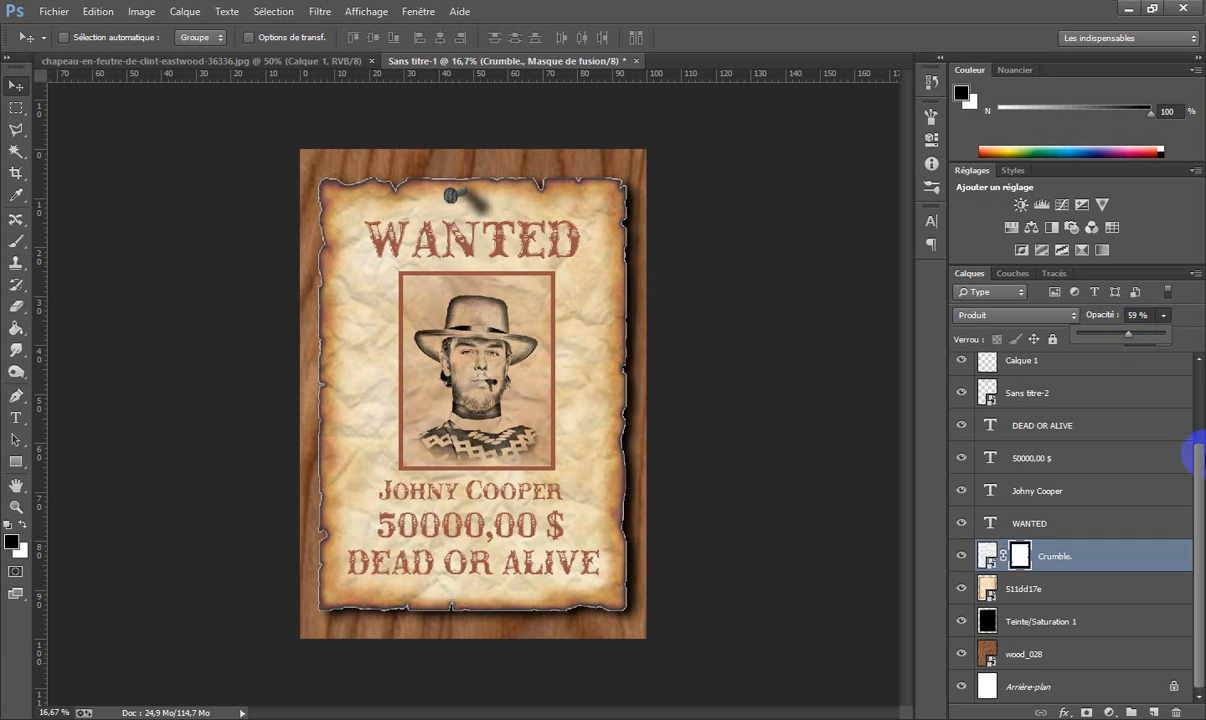
pyautogui.moveTo(1186, 480); pyautogui.dragTo(1190, 381)
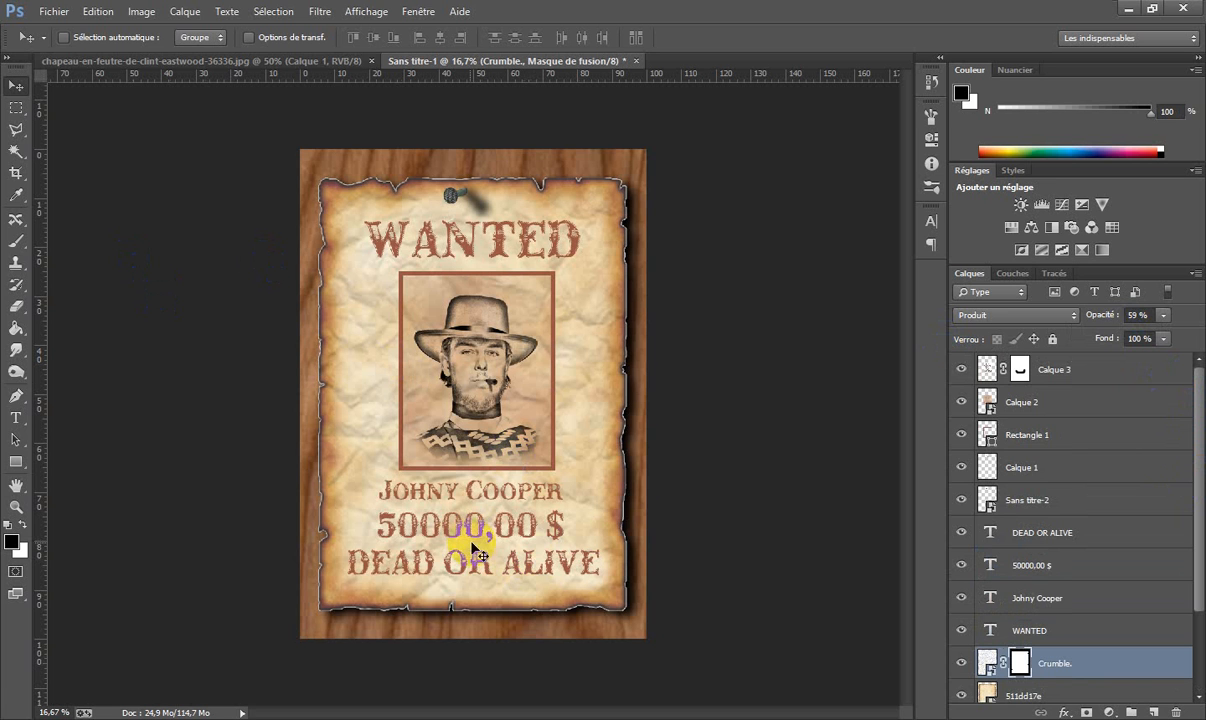
# From top layer Calque 3, stamp all visible layers into new Calque 4 with Ctrl+Alt+Shift+E.
pyautogui.click(1087, 376)
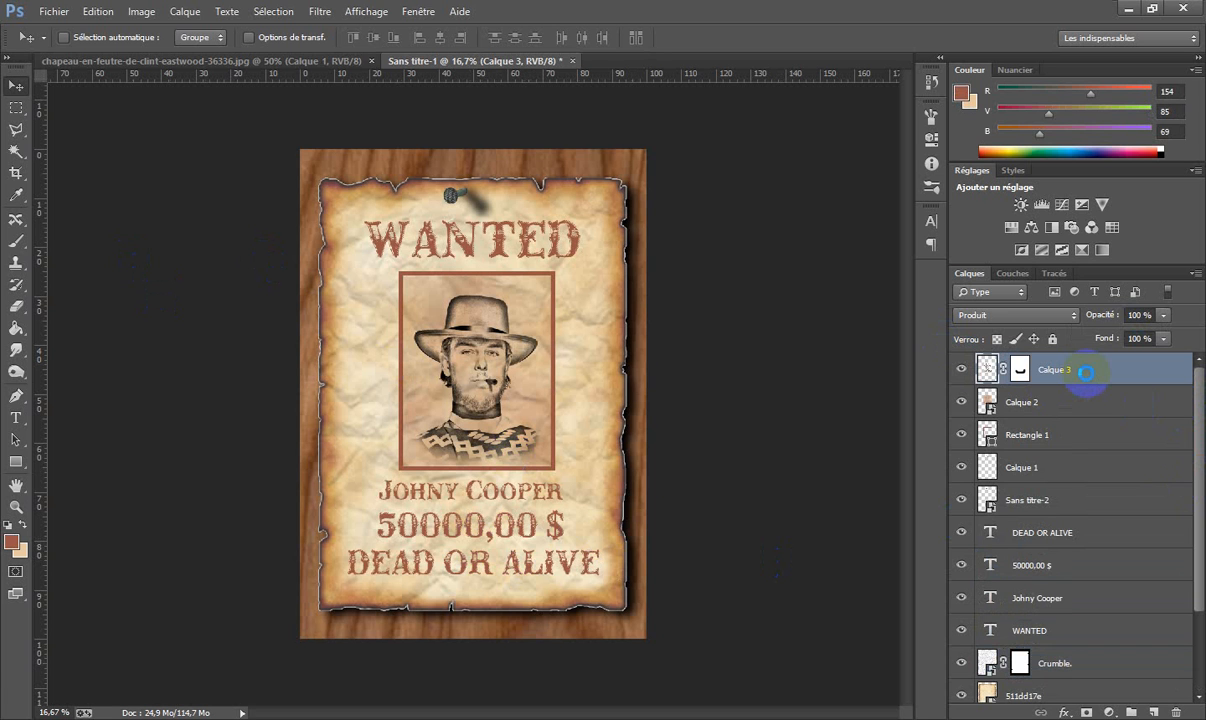
pyautogui.hotkey('ctrl', 'alt', 'shift', 'e')
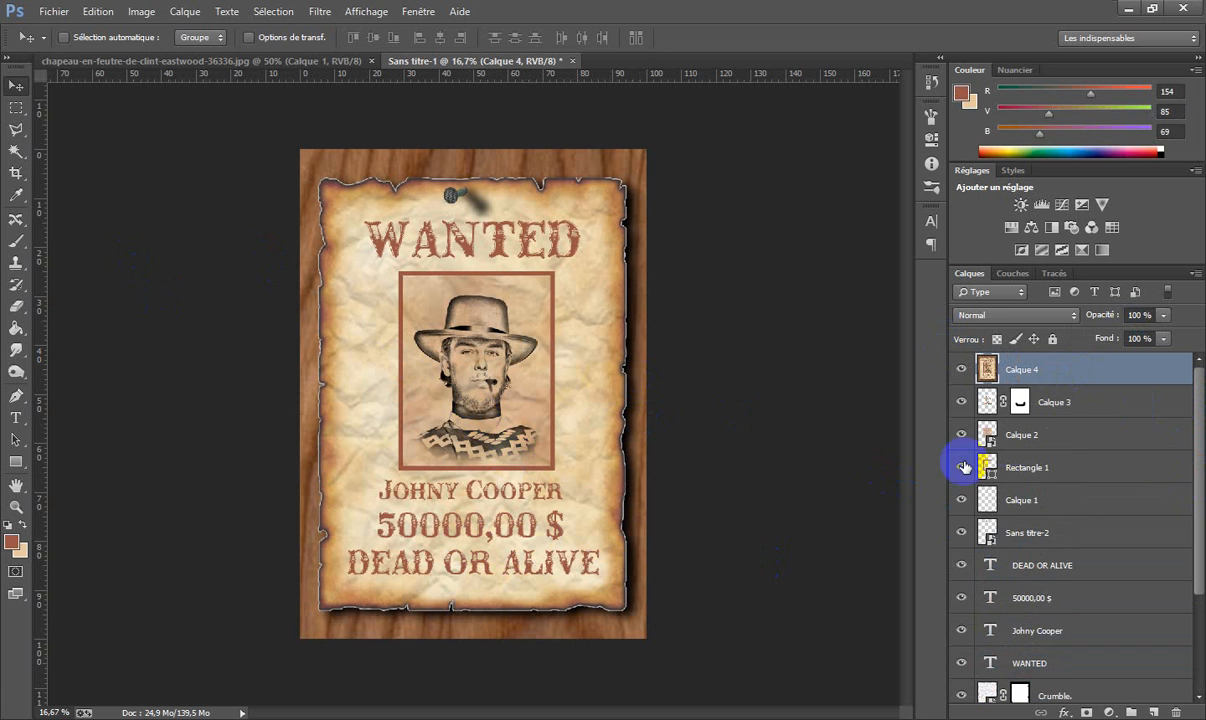
pyautogui.moveTo(963, 467); pyautogui.dragTo(1012, 449)
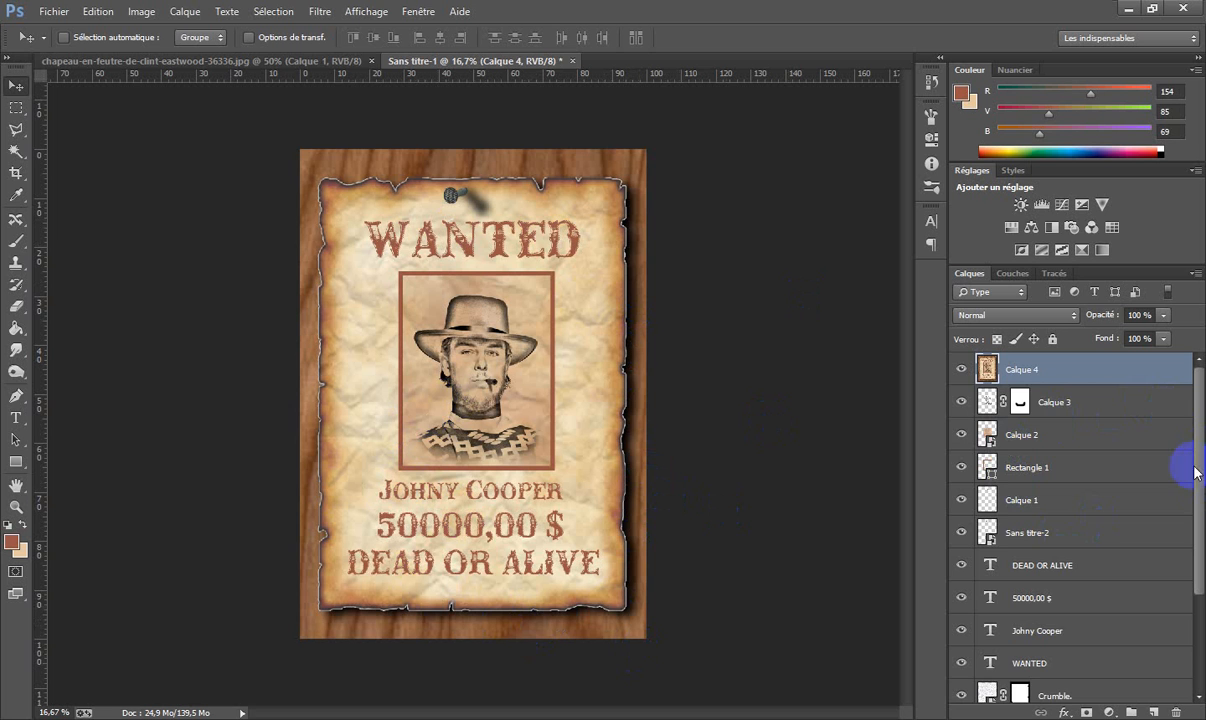
pyautogui.moveTo(1197, 463)
pyautogui.mouseDown()
pyautogui.moveTo(1198, 597)
pyautogui.moveTo(1193, 342)
pyautogui.mouseUp()
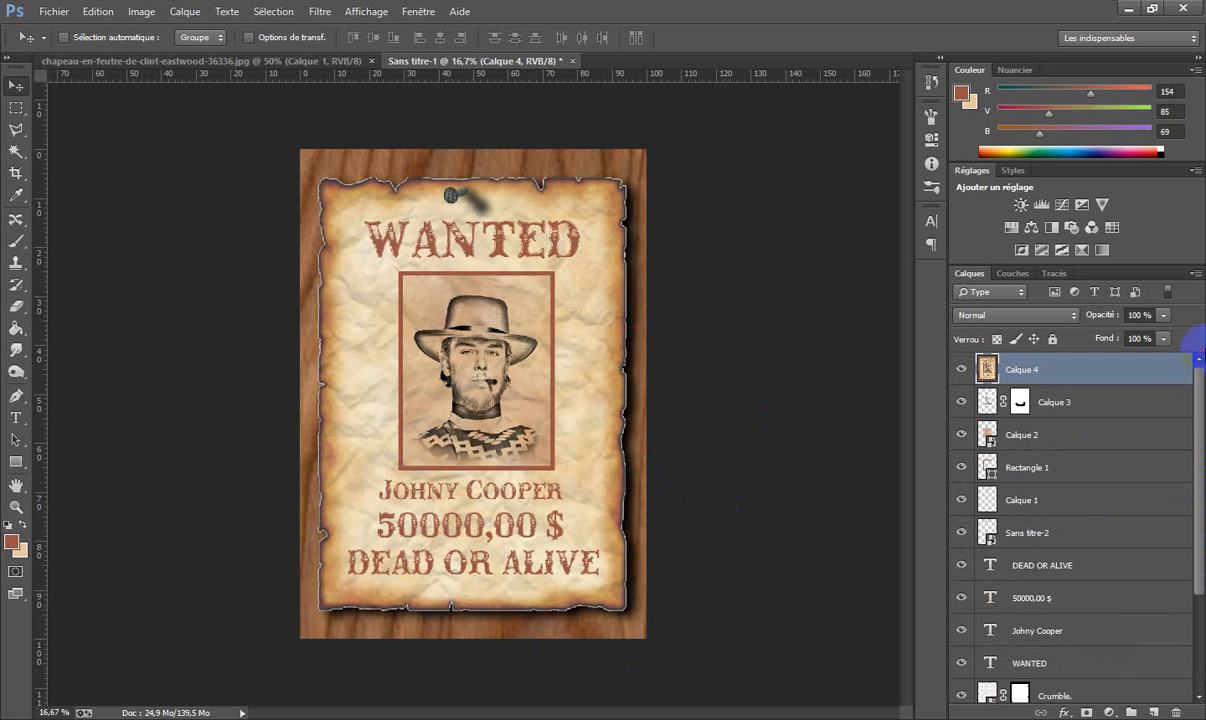